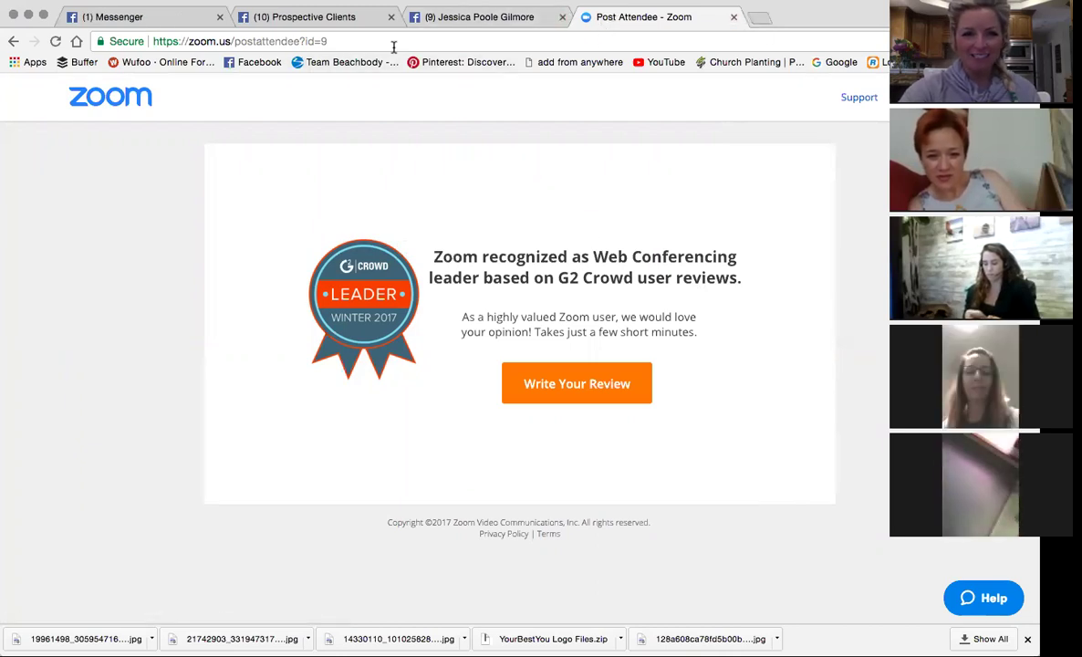
# - Open Facebook in a new browser tab and go to the active ad account's campaign list in Ads Manager
pyautogui.click(762, 17)
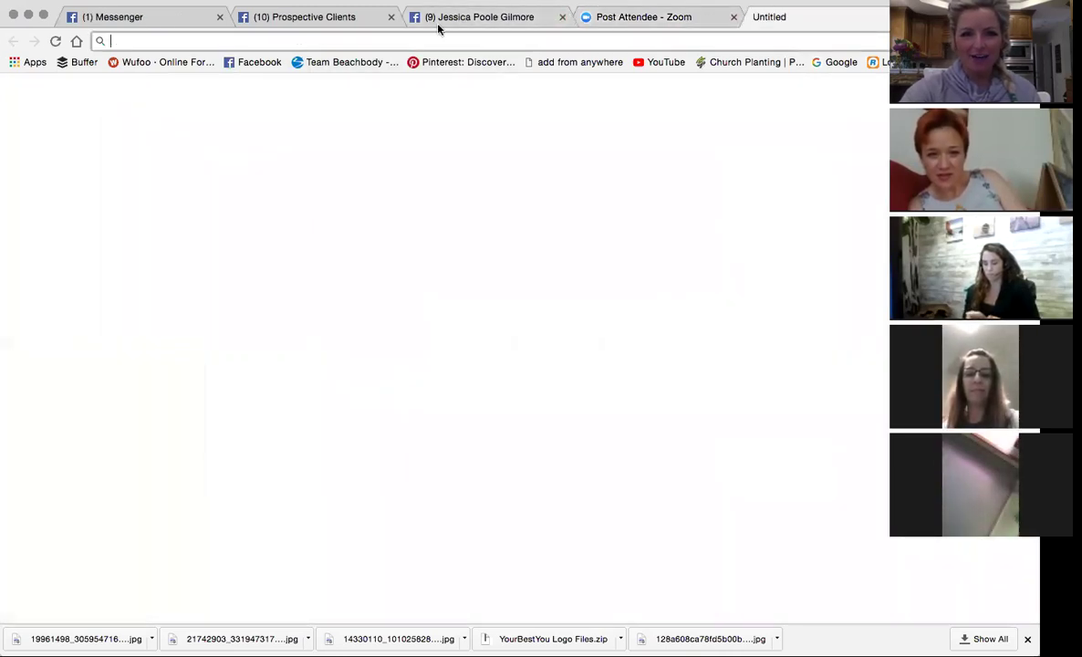
pyautogui.click(244, 62)
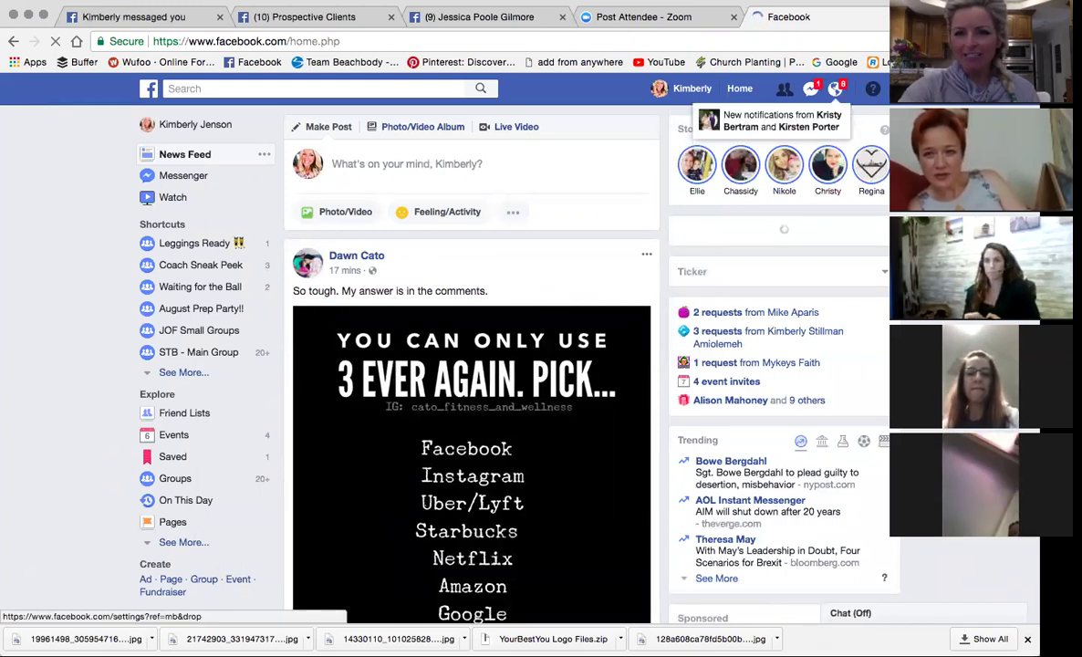
pyautogui.click(898, 88)
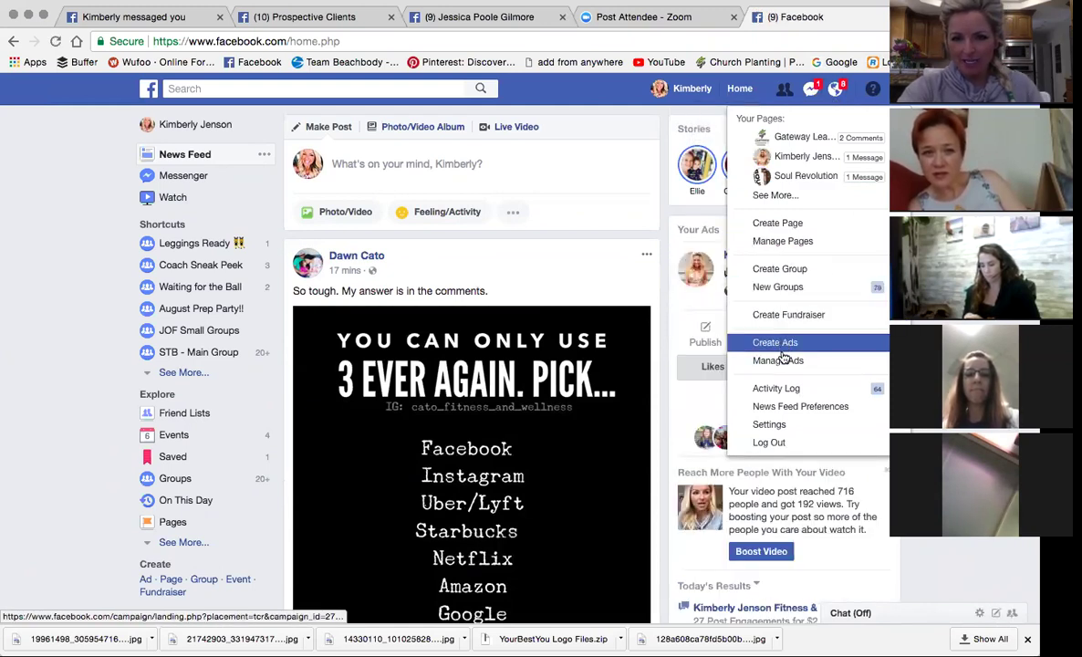
pyautogui.click(781, 352)
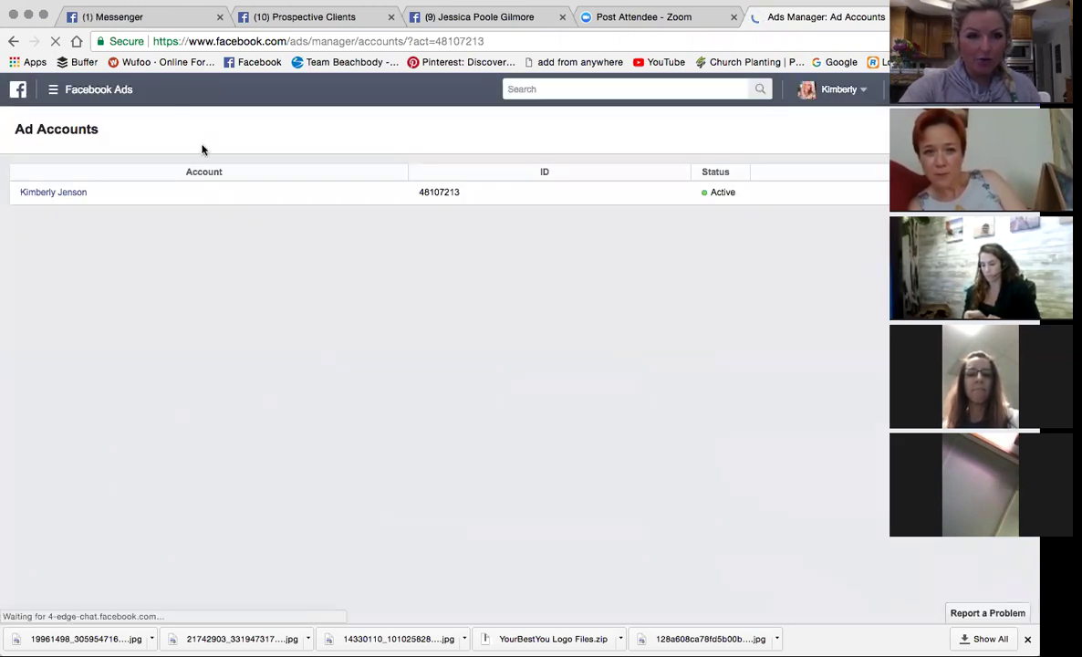
pyautogui.click(38, 192)
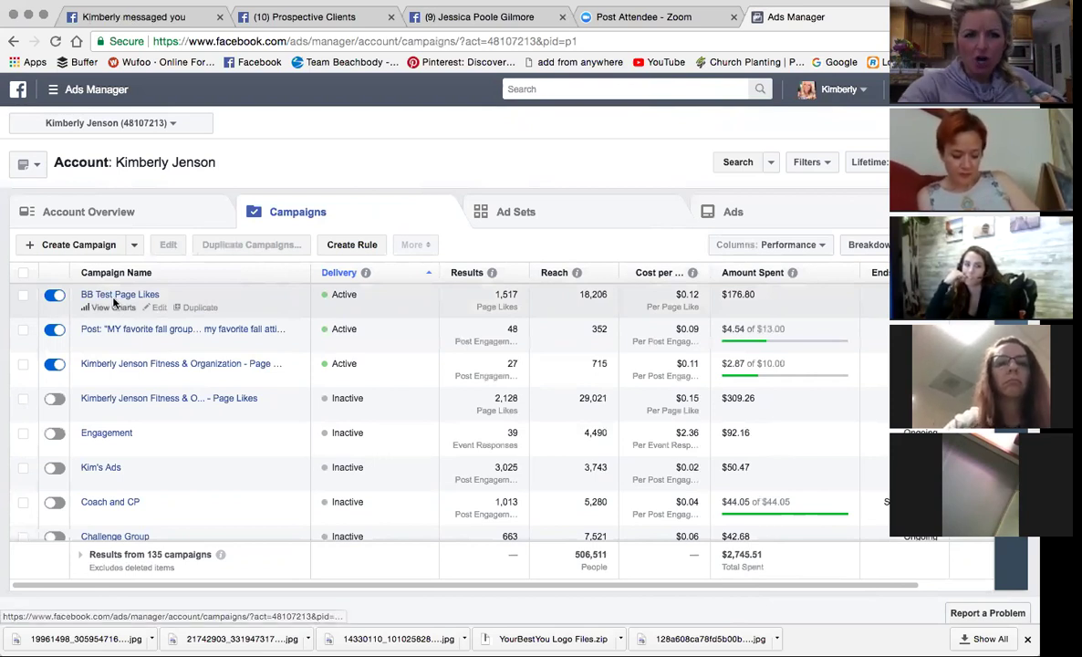
# - Open the ad sets of the BB Test Page Likes campaign and sort them by cost per result, lowest first
pyautogui.click(114, 291)
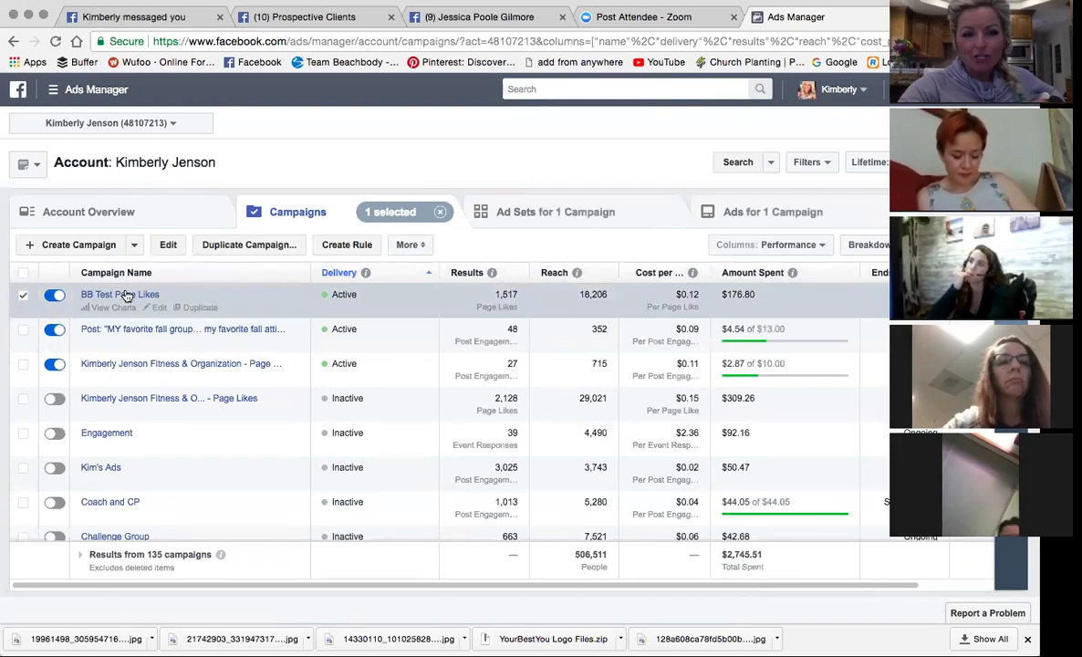
pyautogui.click(126, 297)
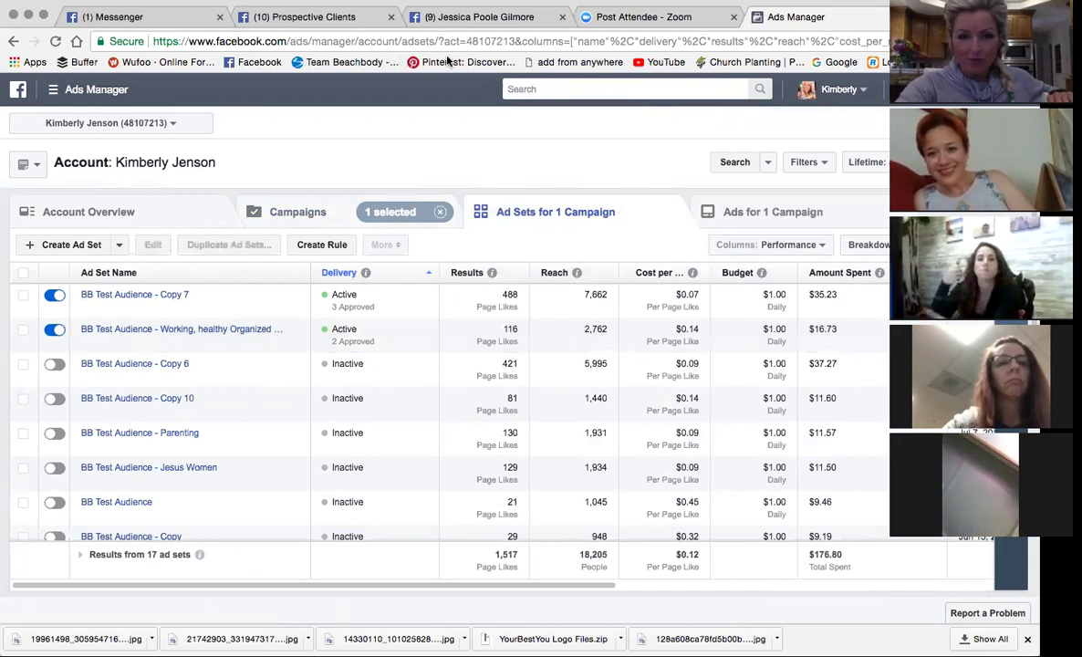
pyautogui.click(668, 274)
pyautogui.click(655, 274)
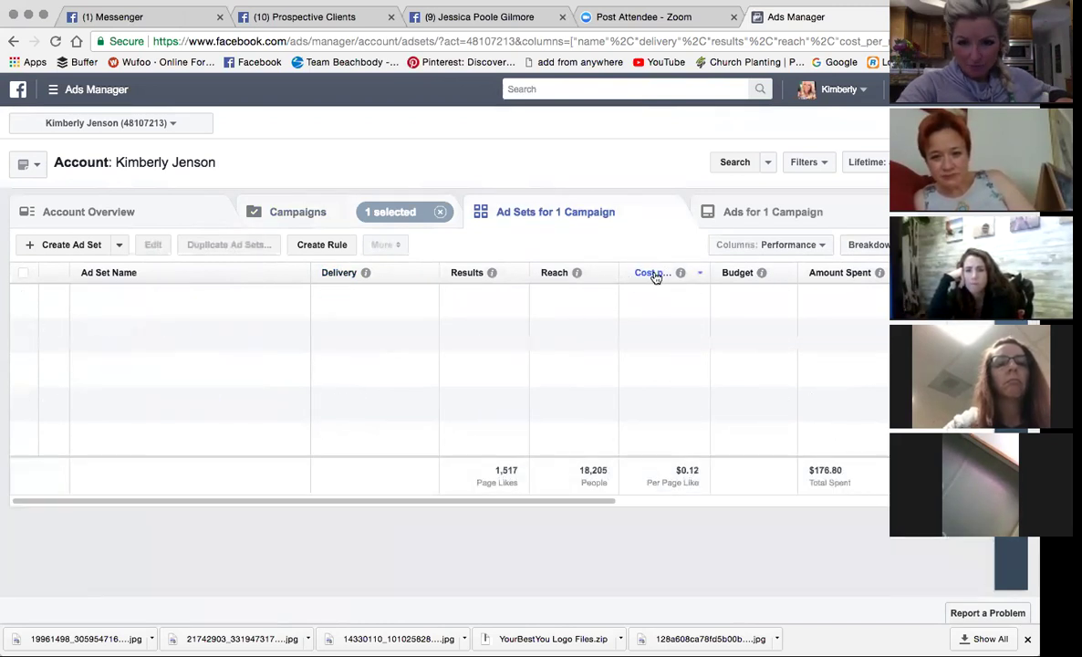
pyautogui.click(655, 274)
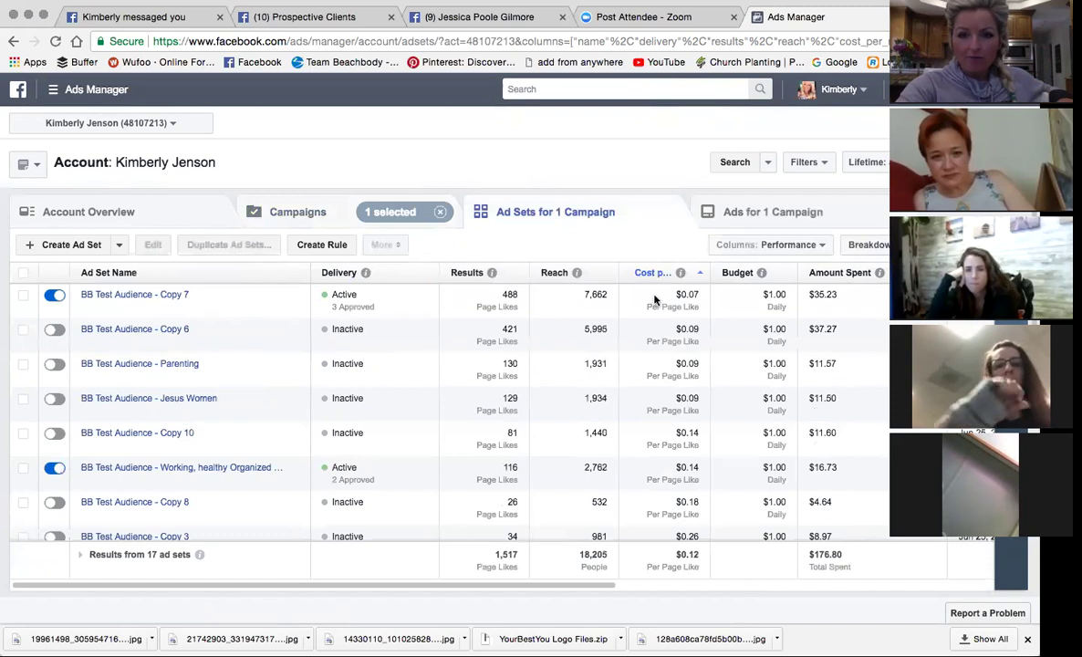
pyautogui.scroll(-3, 659, 408)
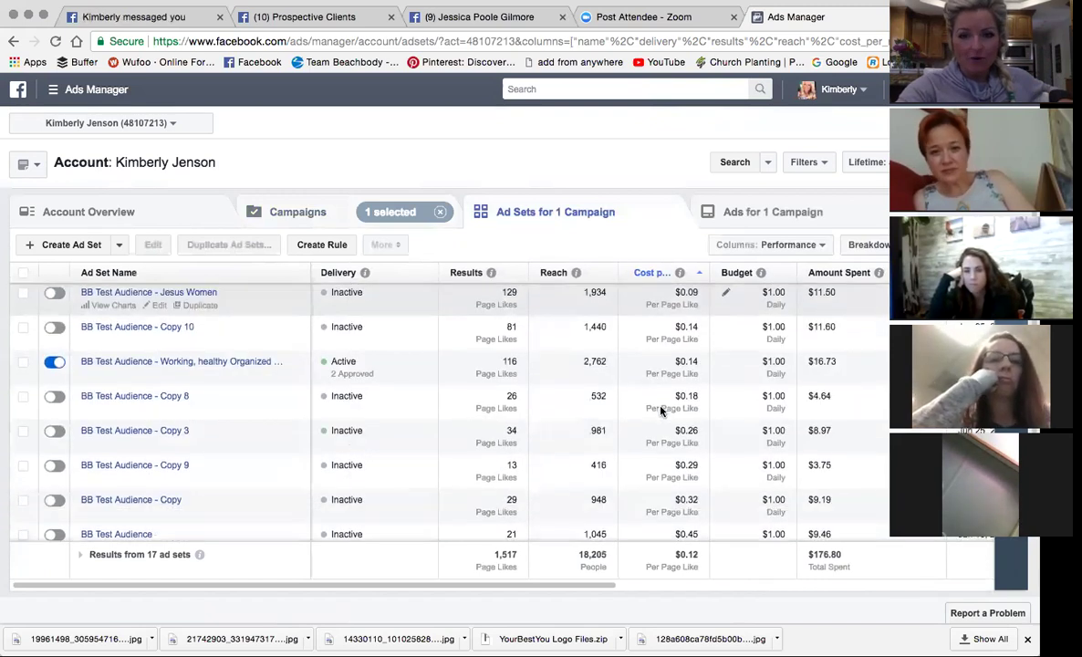
pyautogui.scroll(3, 659, 411)
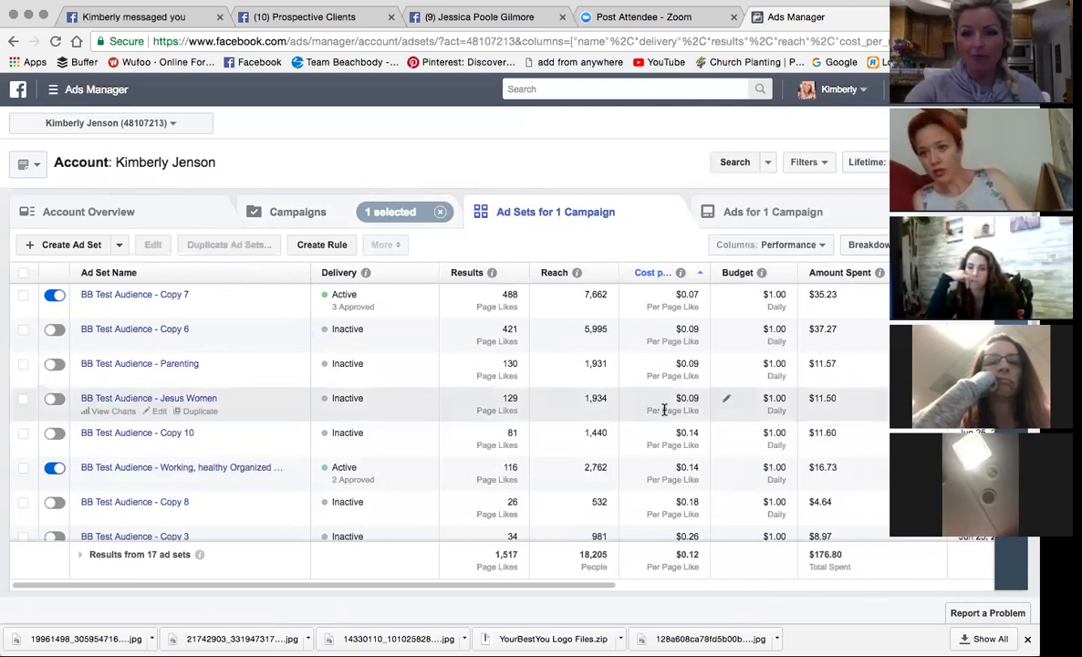
# - Preview the Video 1 - Copy 2 ad from the BB Test Audience - Copy 7 ad set and play its video
pyautogui.click(139, 295)
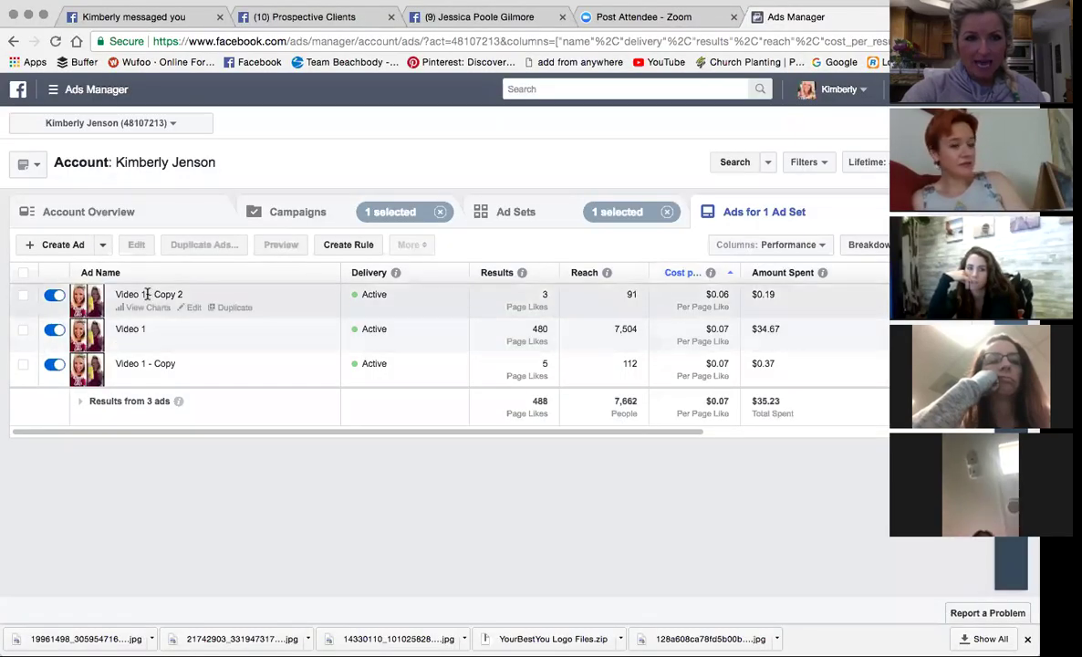
pyautogui.click(139, 294)
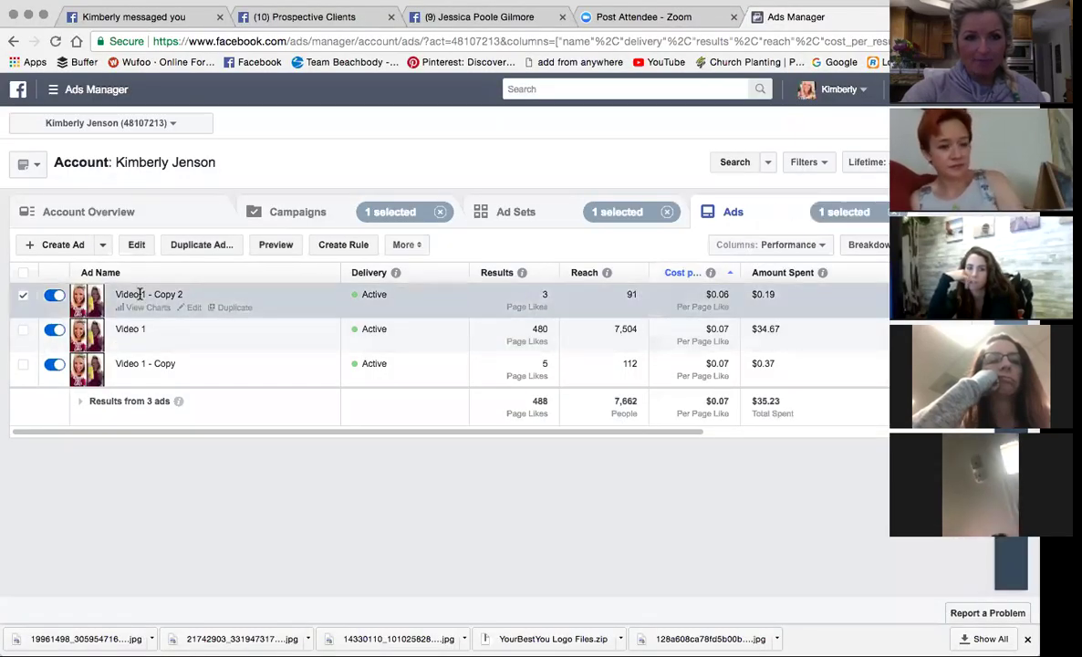
pyautogui.click(276, 245)
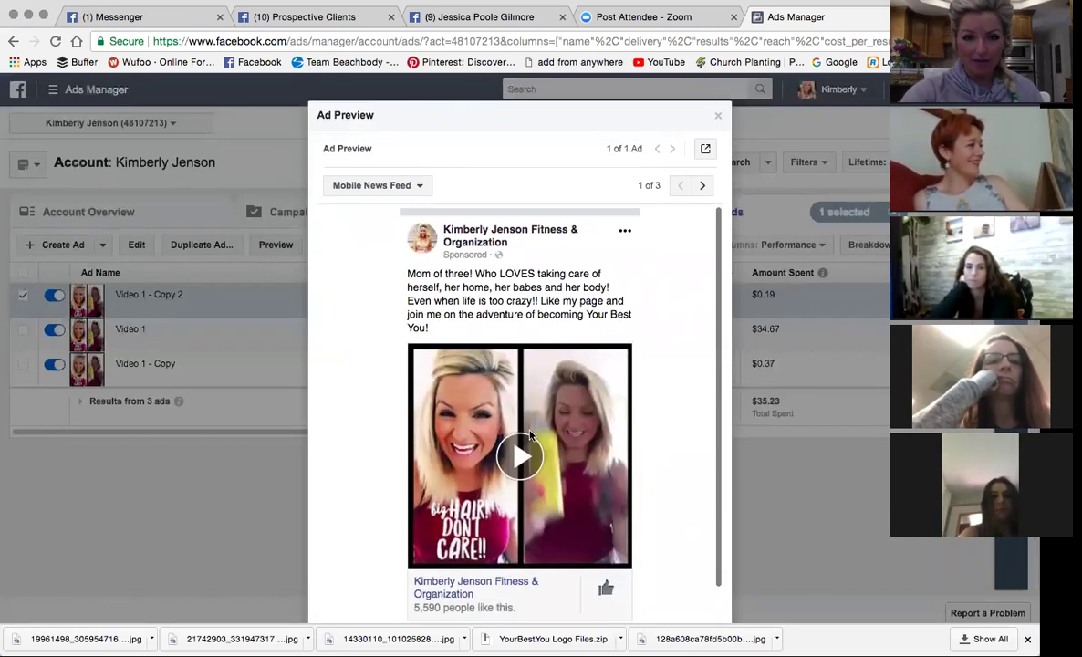
pyautogui.click(519, 457)
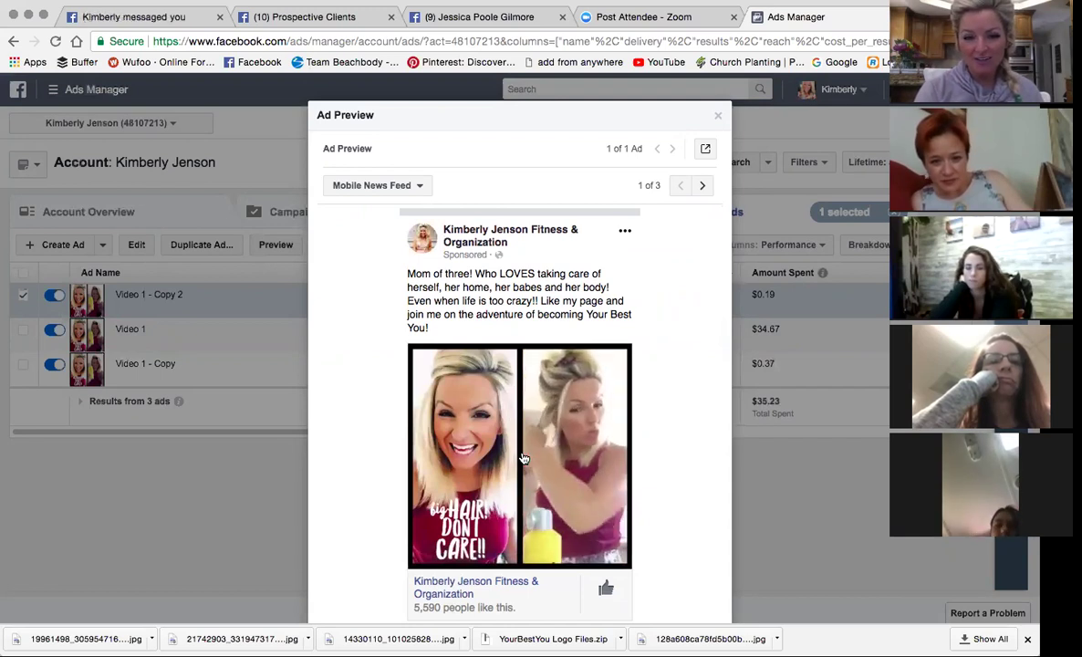
pyautogui.moveTo(572, 413)
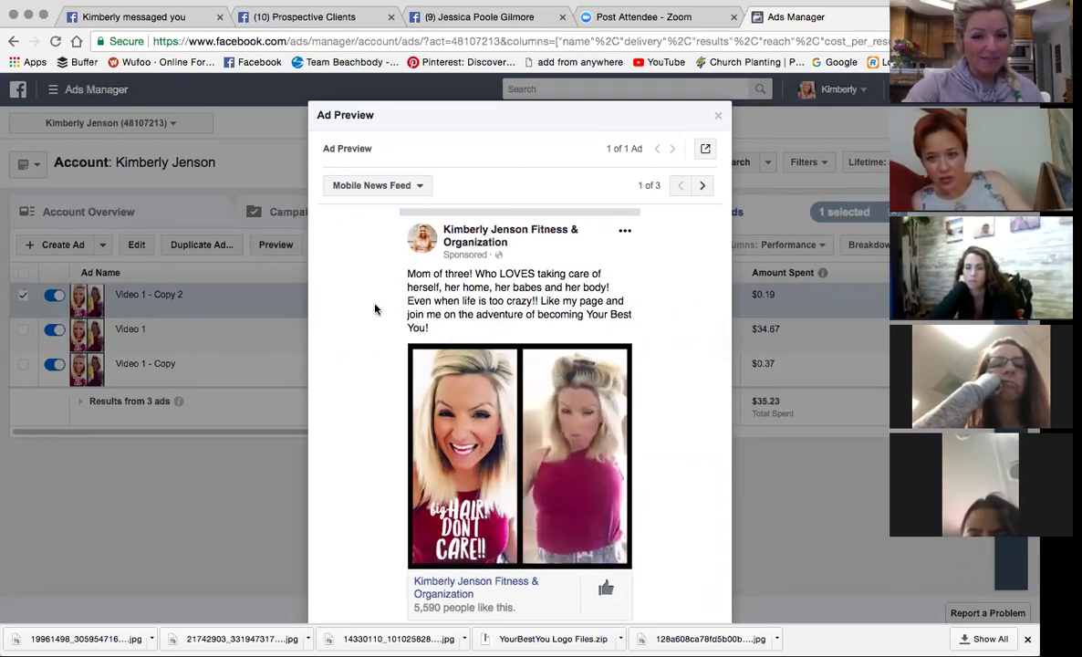
pyautogui.moveTo(474, 451)
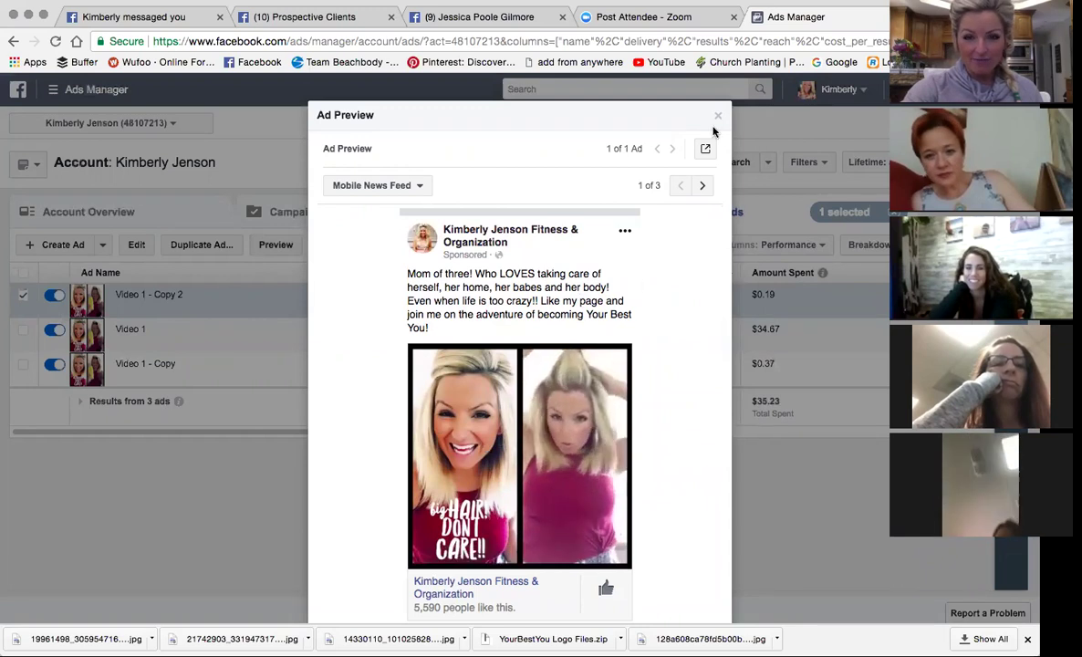
pyautogui.scroll(-3, 509, 505)
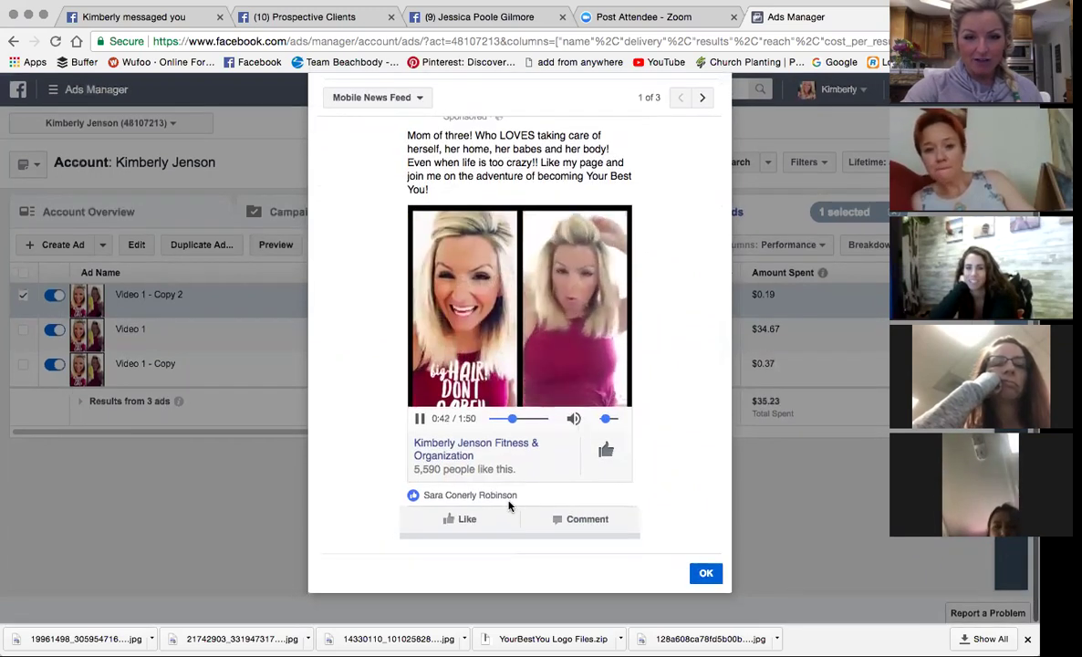
pyautogui.scroll(2, 510, 483)
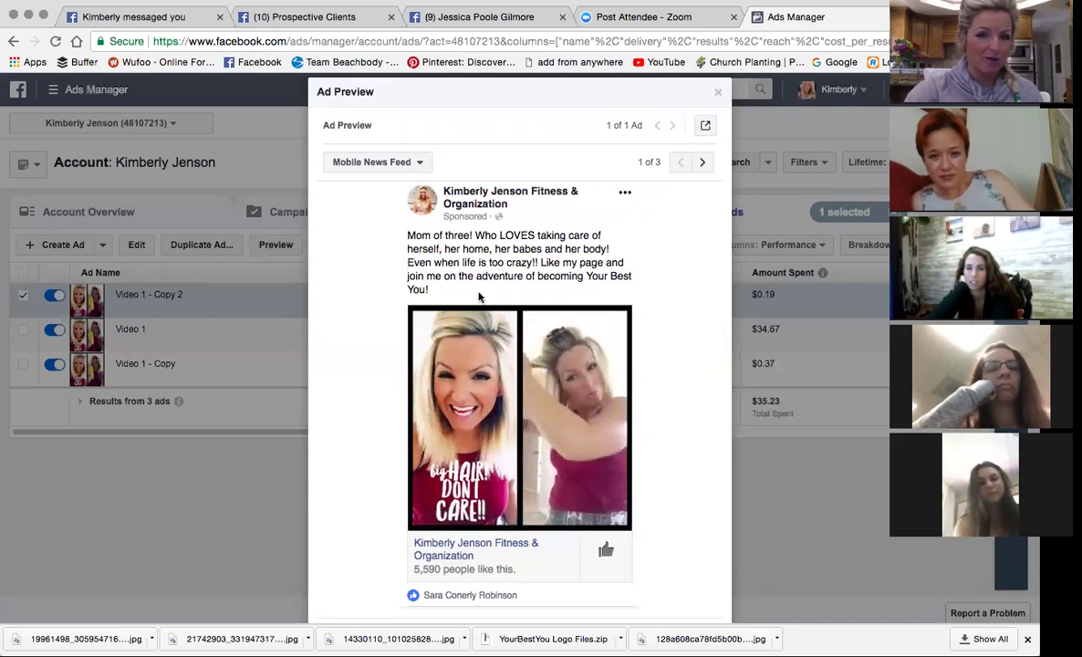
pyautogui.click(718, 94)
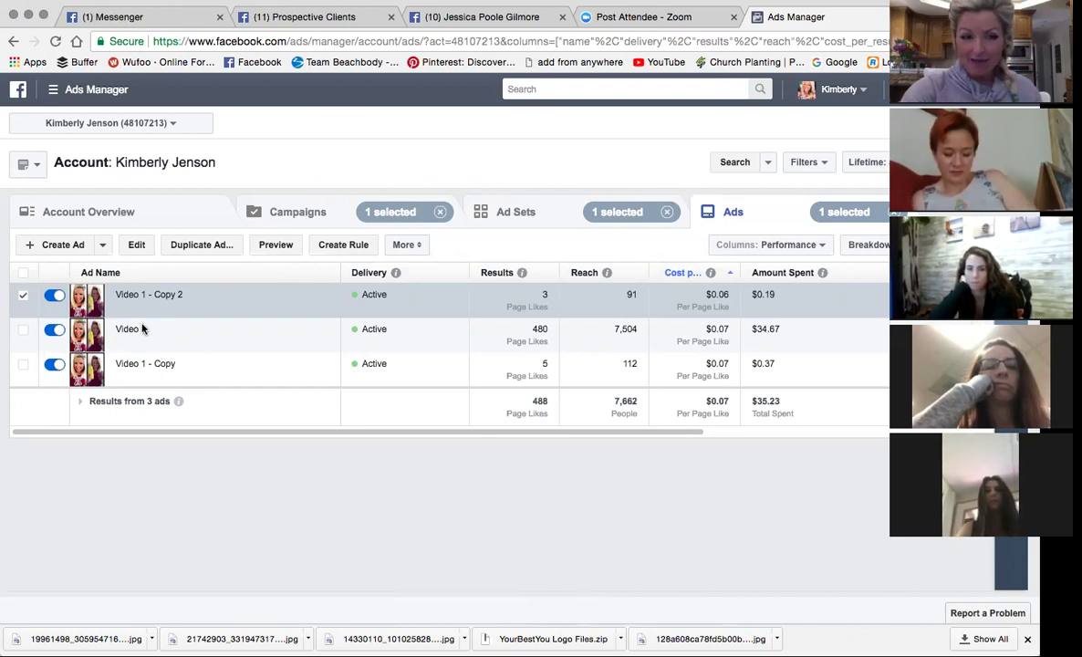
# - Preview the Video 1 ad from the BB Test Audience - Copy 6 ad set and play its video
pyautogui.click(13, 43)
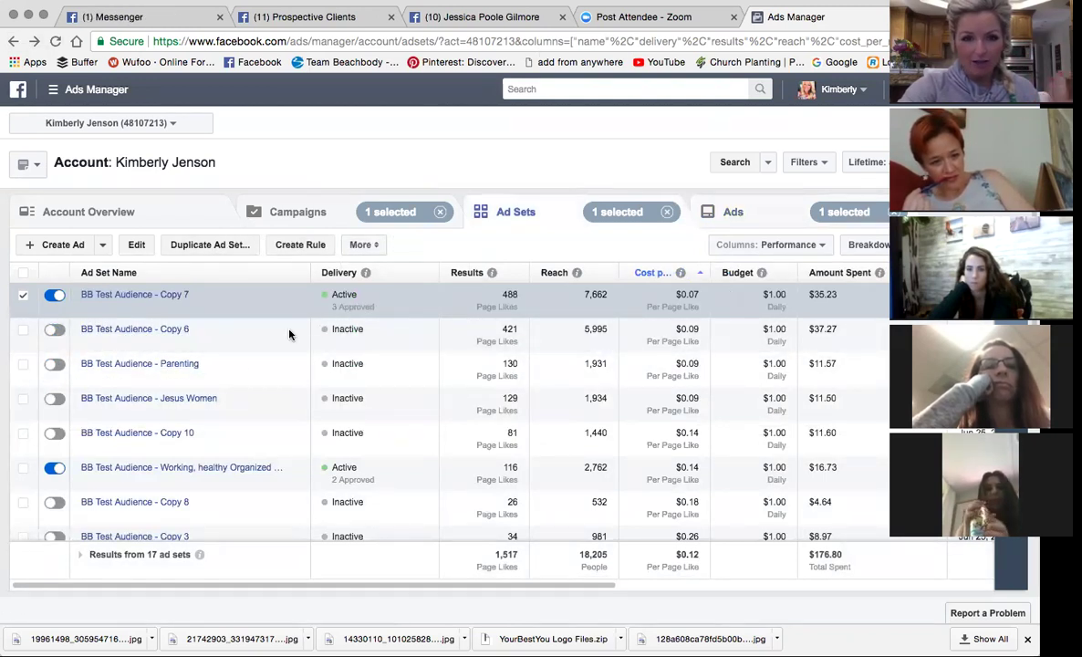
pyautogui.click(151, 330)
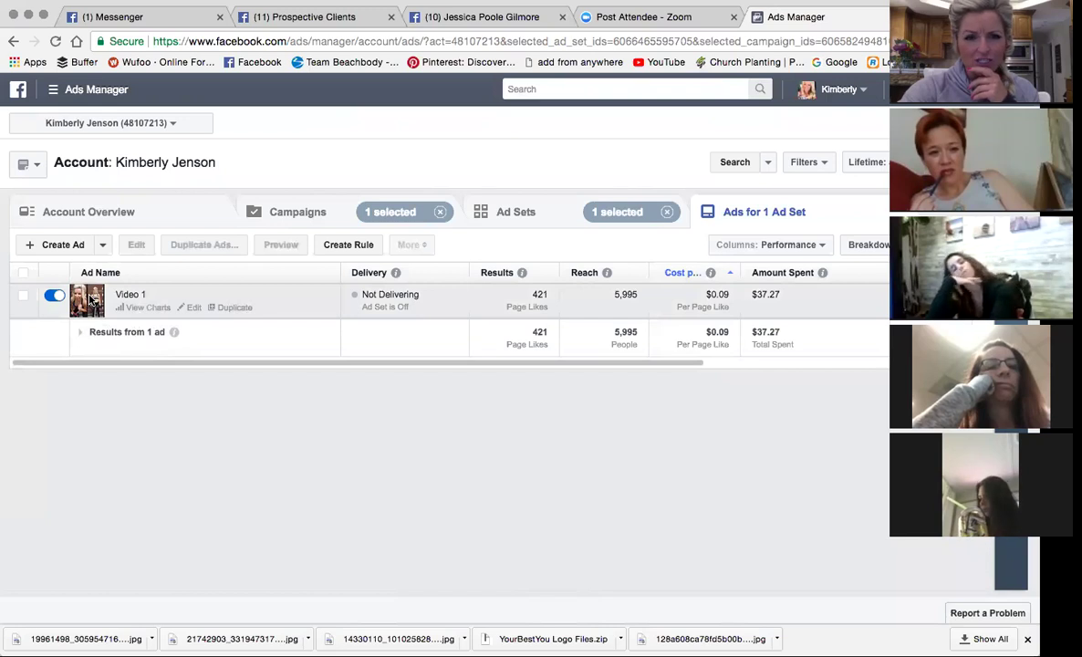
pyautogui.click(148, 297)
pyautogui.click(285, 245)
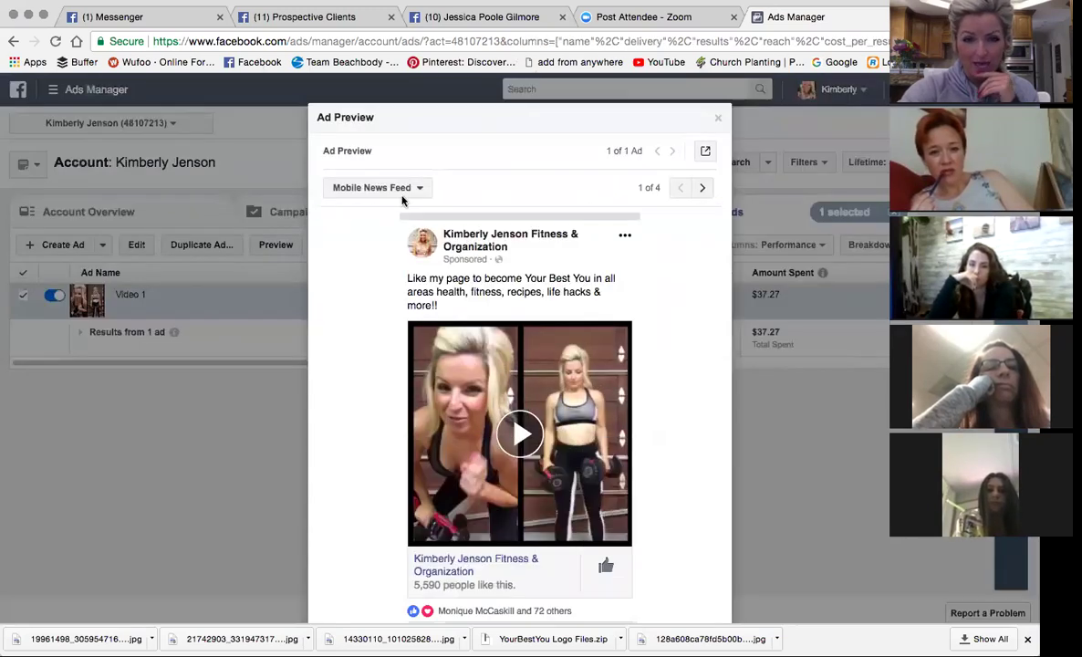
pyautogui.click(502, 426)
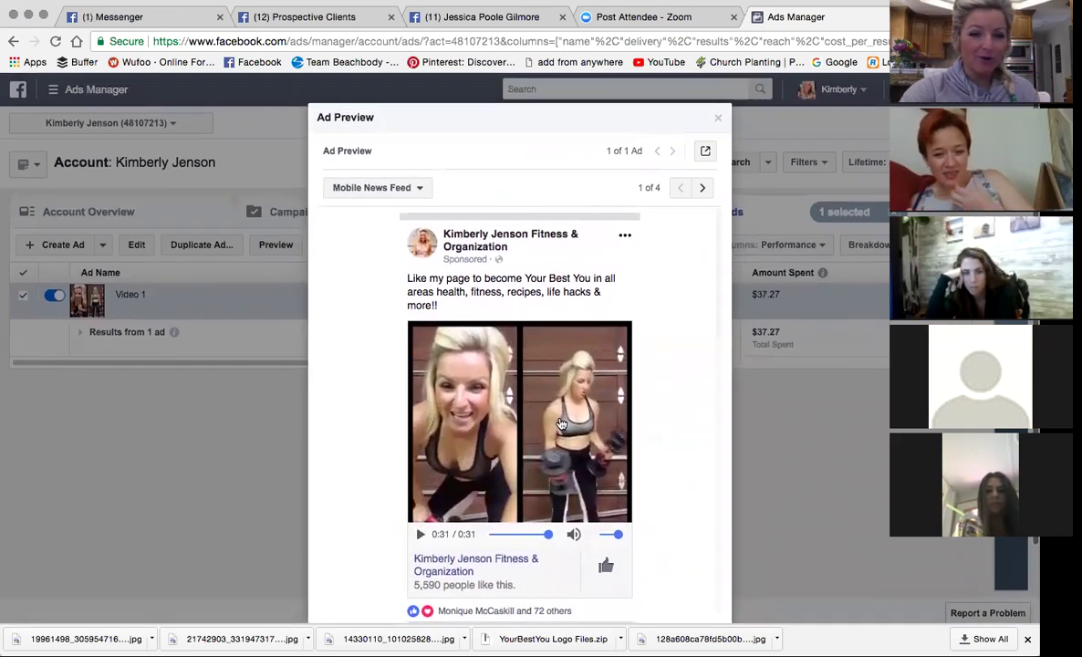
pyautogui.click(720, 121)
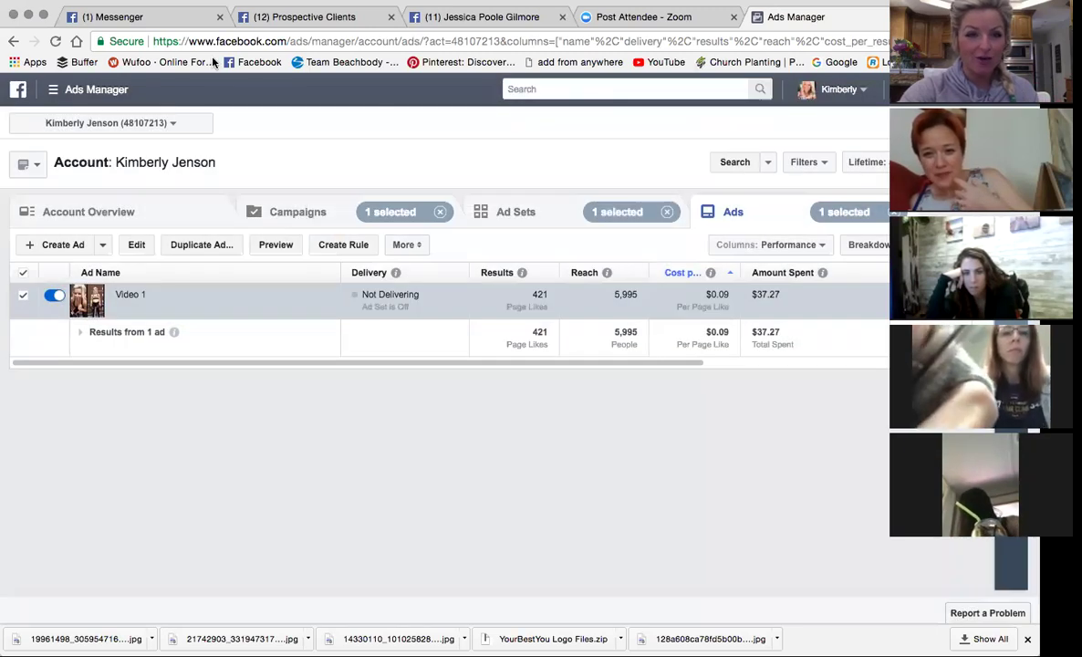
# - Look at the ads in the BB Test Audience - Parenting and Jesus Women ad sets, returning to the ad set list
pyautogui.click(13, 41)
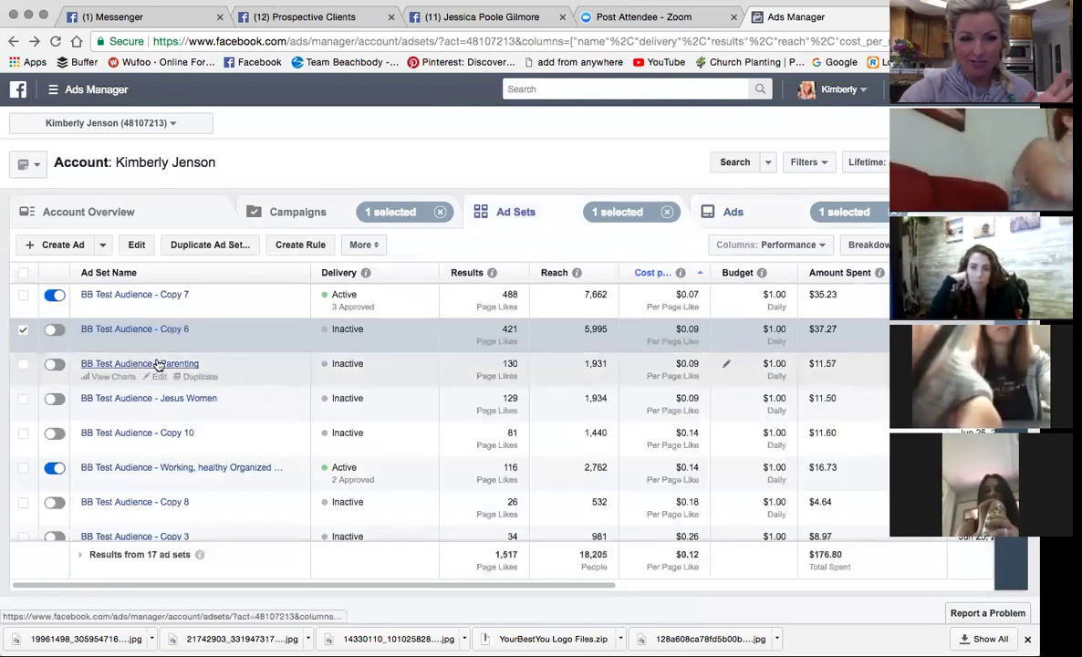
pyautogui.click(141, 365)
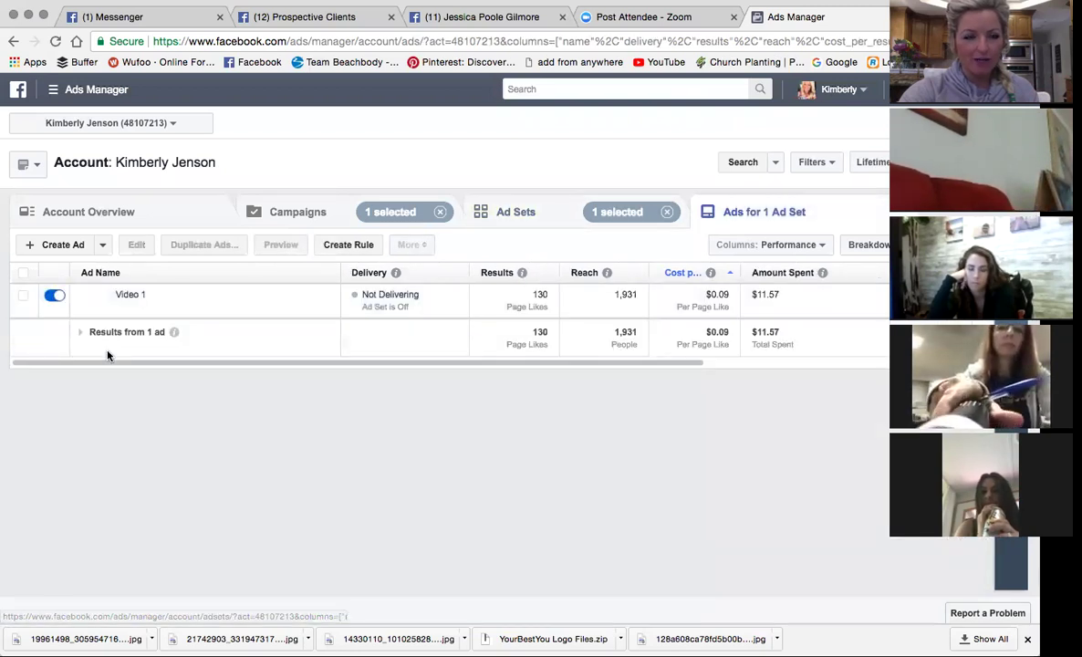
pyautogui.click(13, 41)
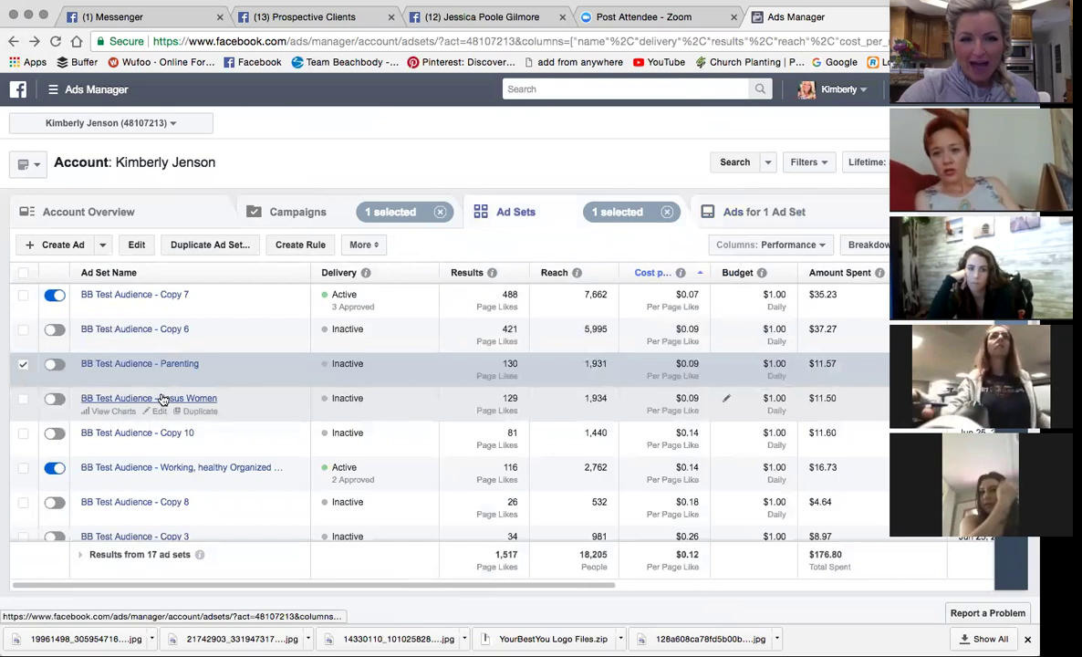
pyautogui.click(159, 399)
pyautogui.click(180, 402)
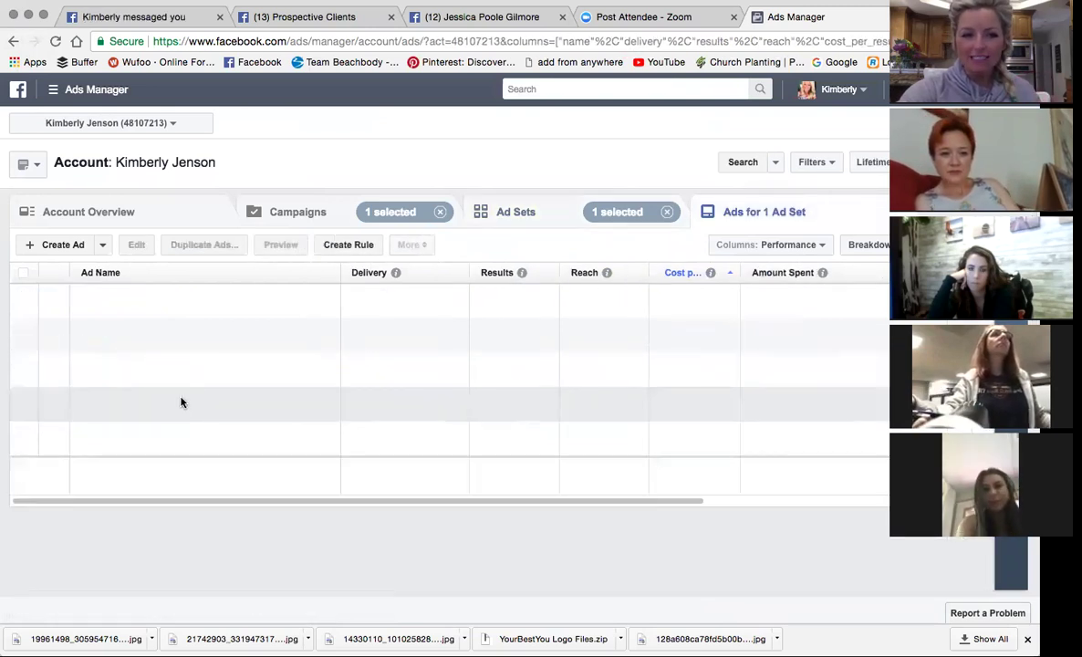
pyautogui.click(14, 41)
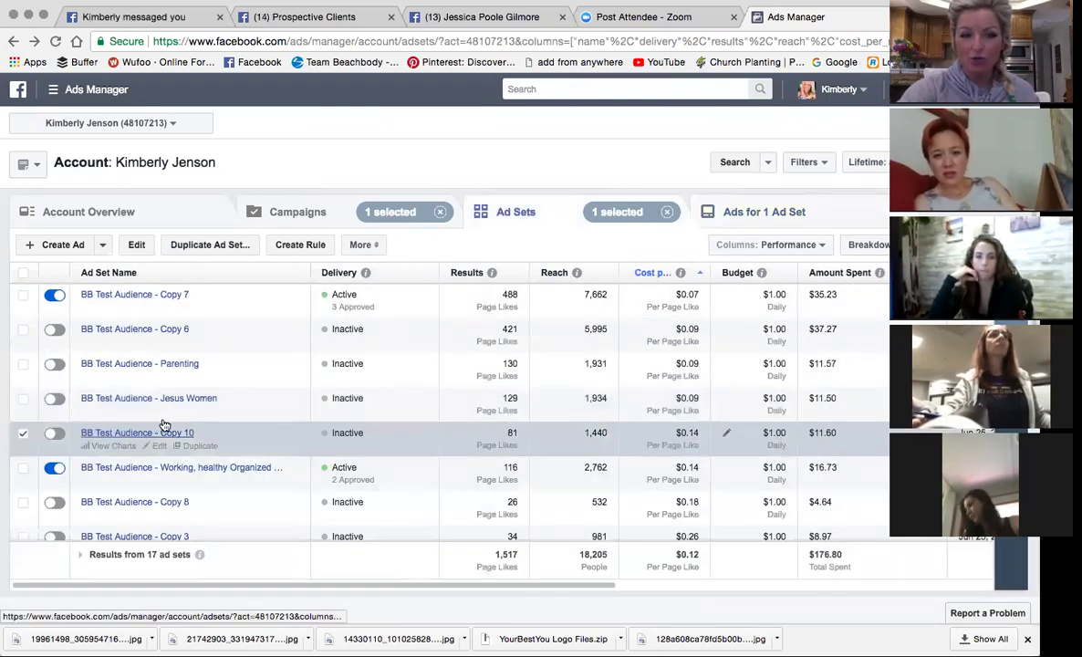
# - Preview the Video 1 ad from the BB Test Audience - Copy 10 ad set and play its video
pyautogui.click(175, 433)
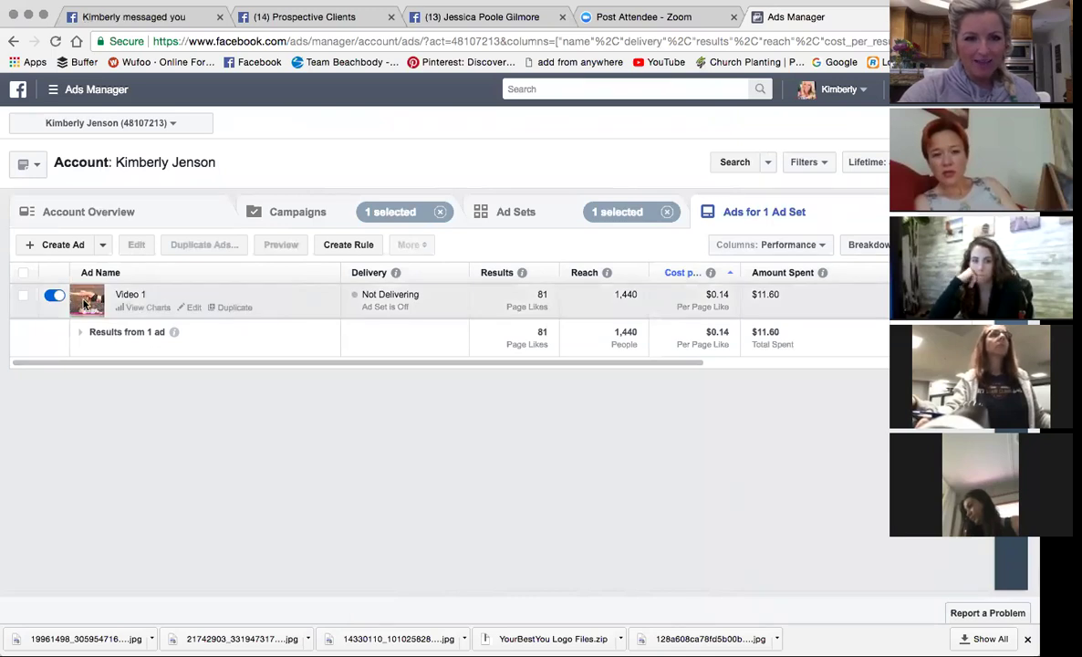
pyautogui.click(84, 304)
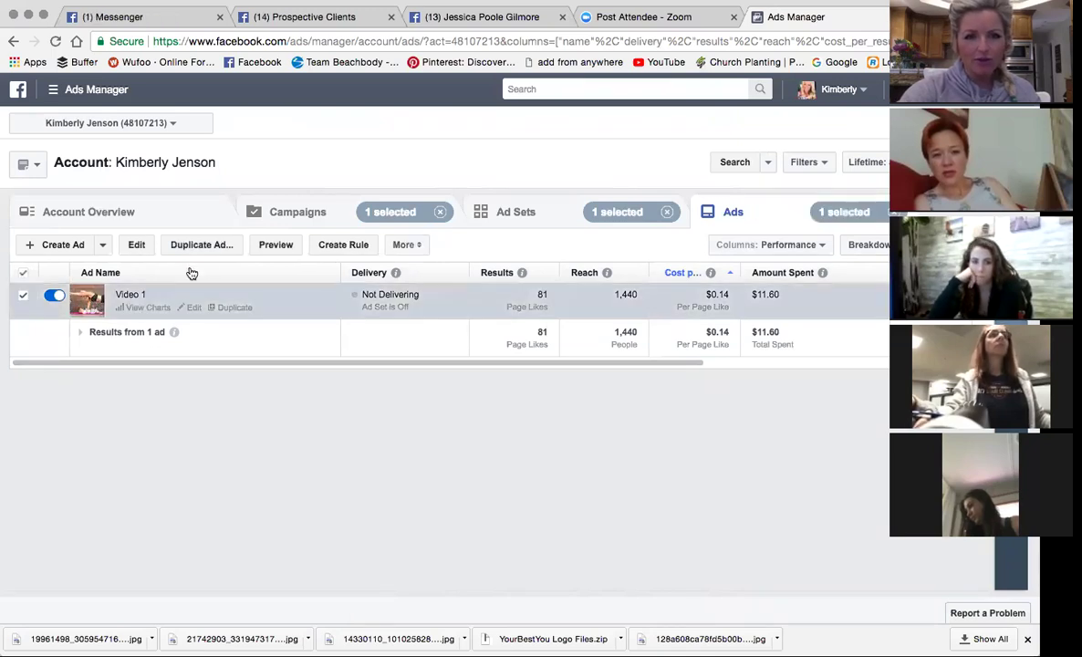
pyautogui.click(136, 245)
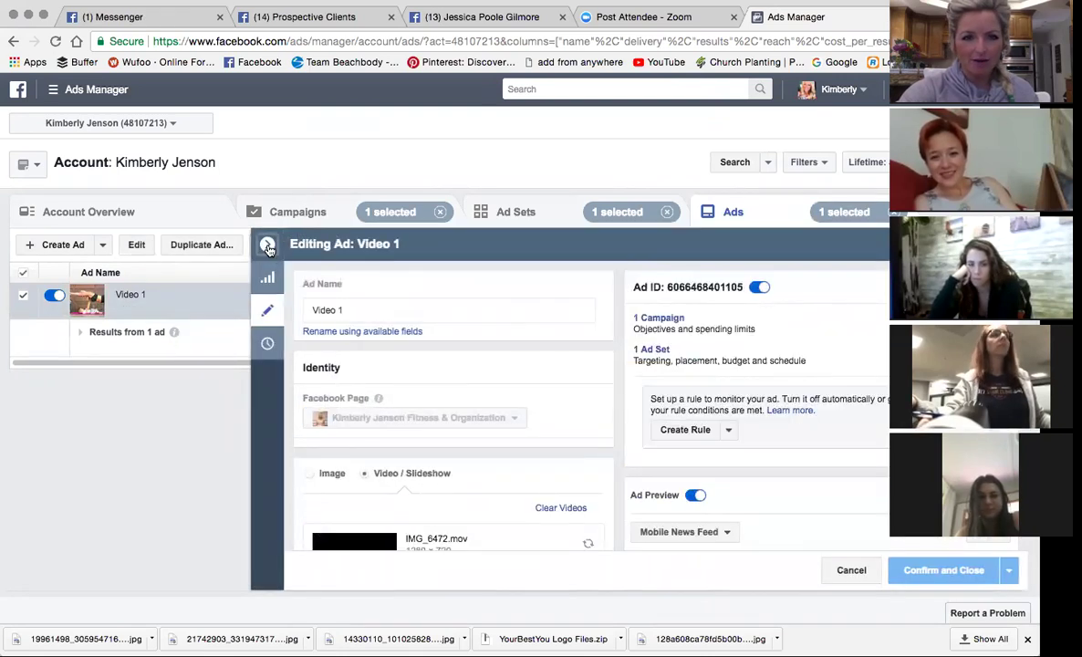
pyautogui.click(257, 245)
pyautogui.click(272, 247)
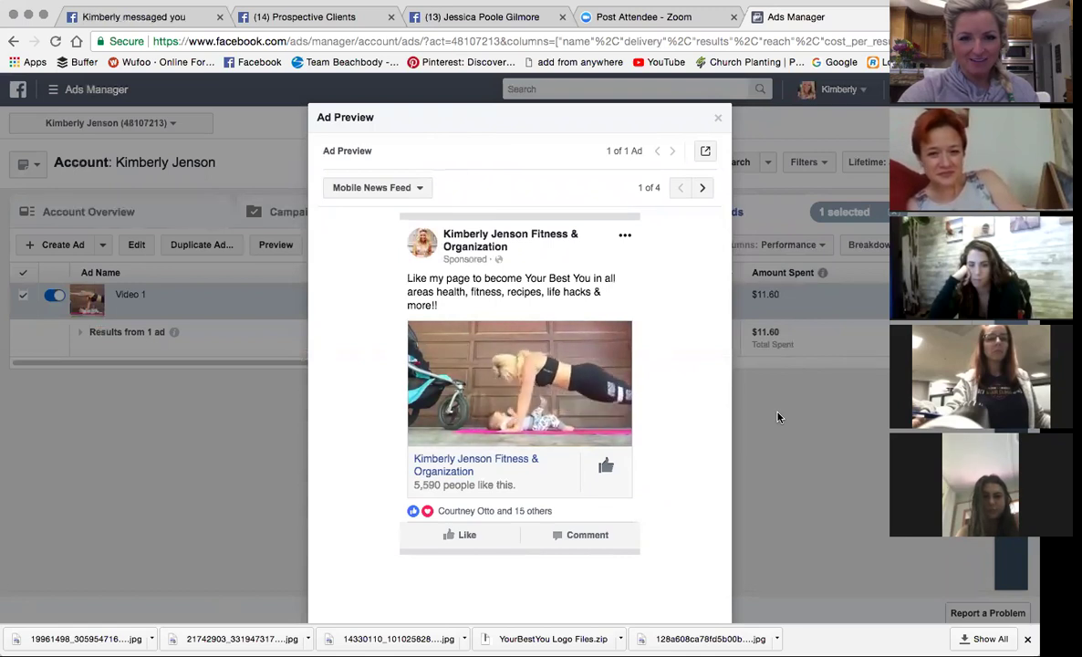
pyautogui.moveTo(600, 394)
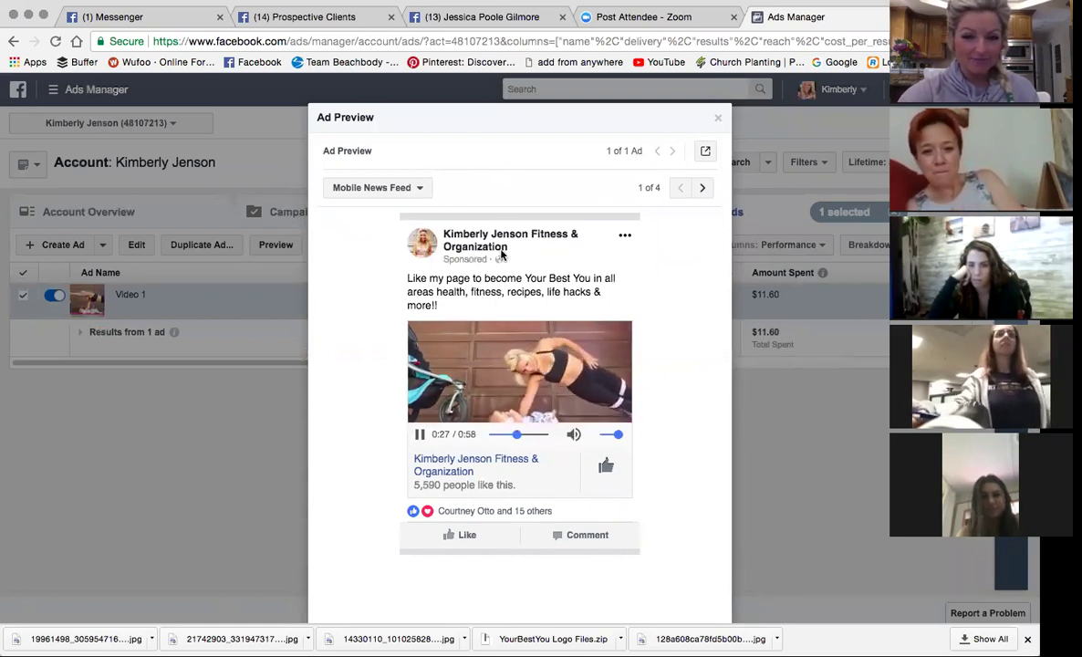
# - Close the Copy 10 ad preview and return to the ad set list
pyautogui.click(717, 121)
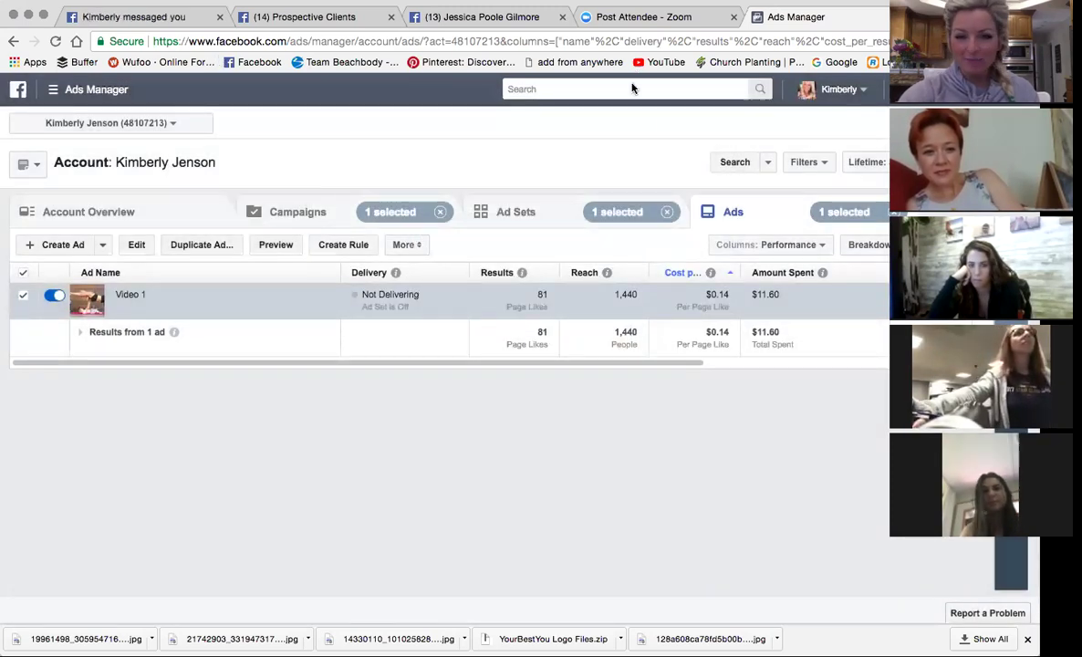
pyautogui.click(15, 42)
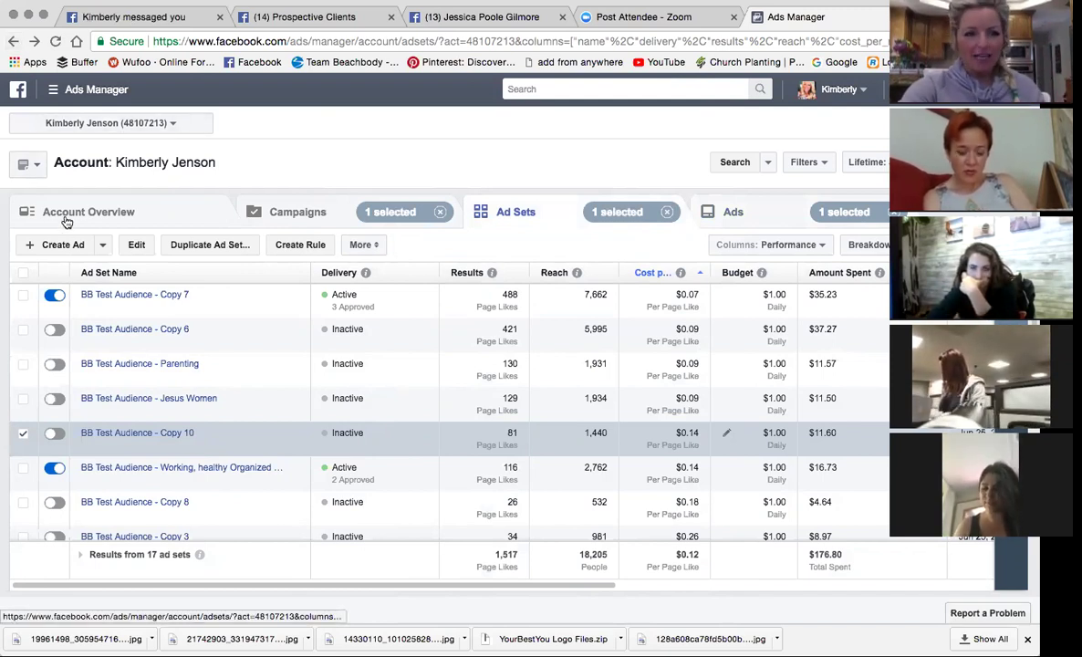
pyautogui.click(55, 242)
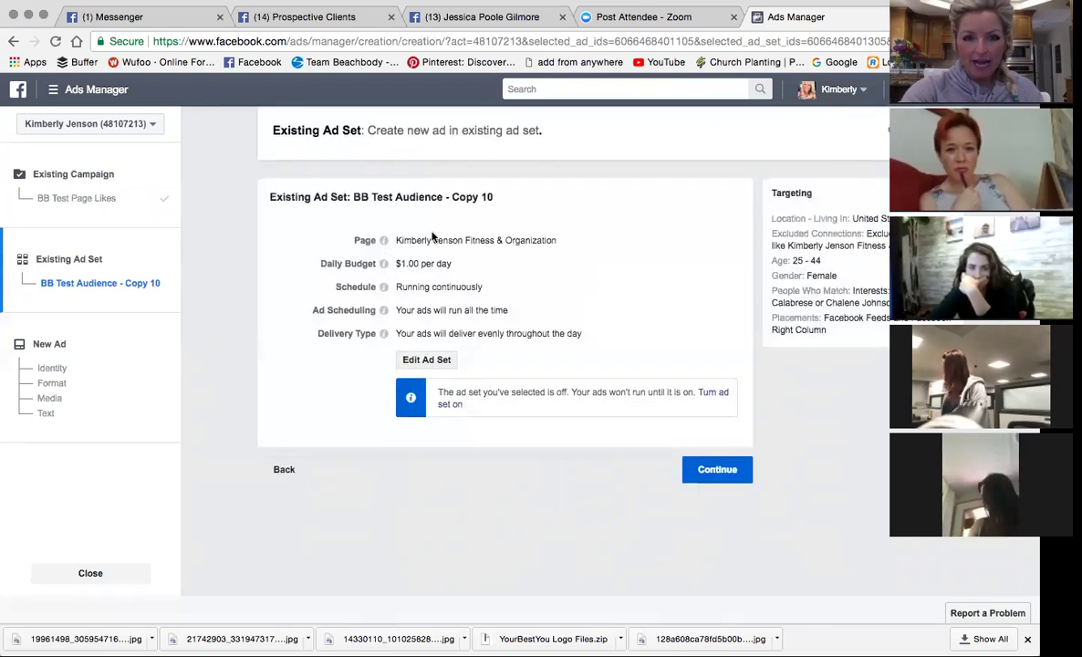
pyautogui.click(20, 42)
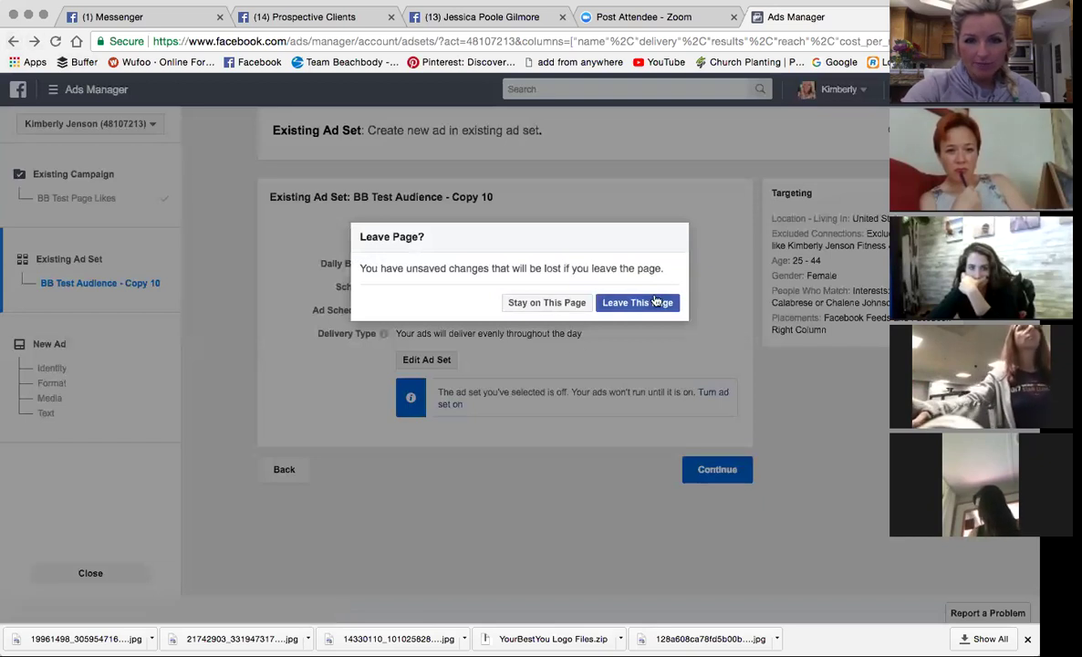
pyautogui.click(597, 304)
pyautogui.click(657, 324)
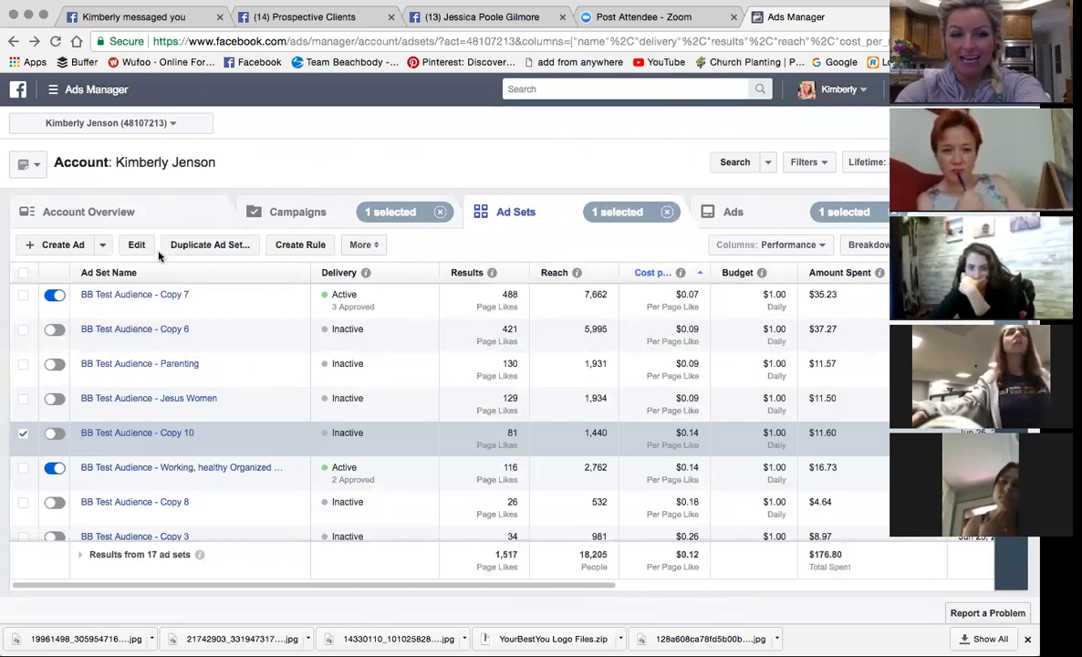
# - Create a new campaign from the account overview with the Traffic objective, keep the name Traffic, and continue to its ad set
pyautogui.click(95, 210)
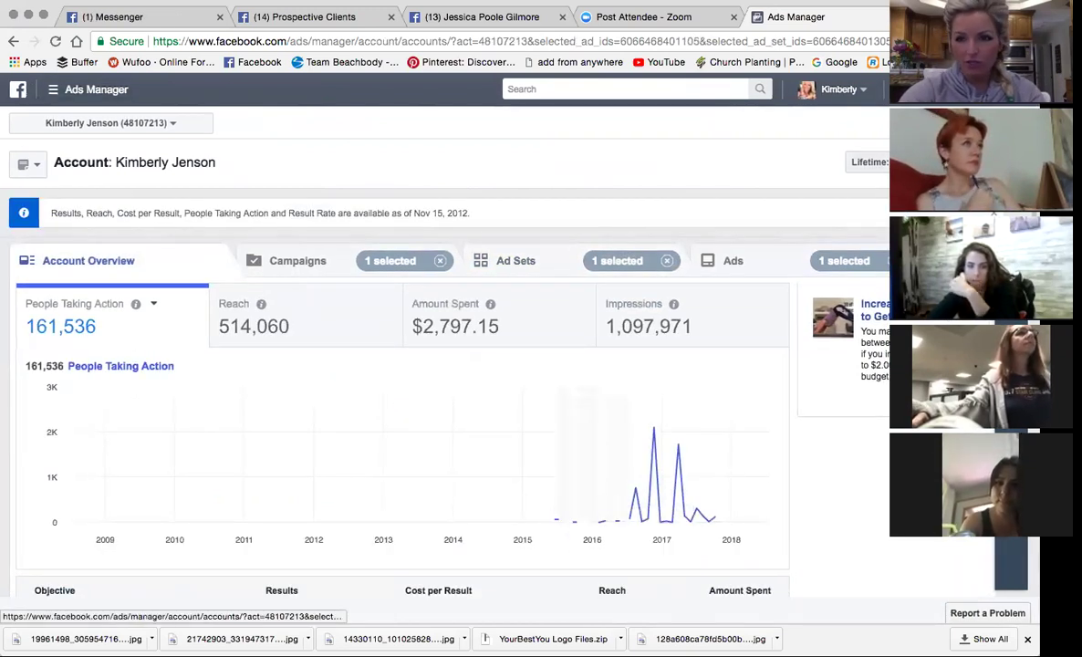
pyautogui.click(892, 183)
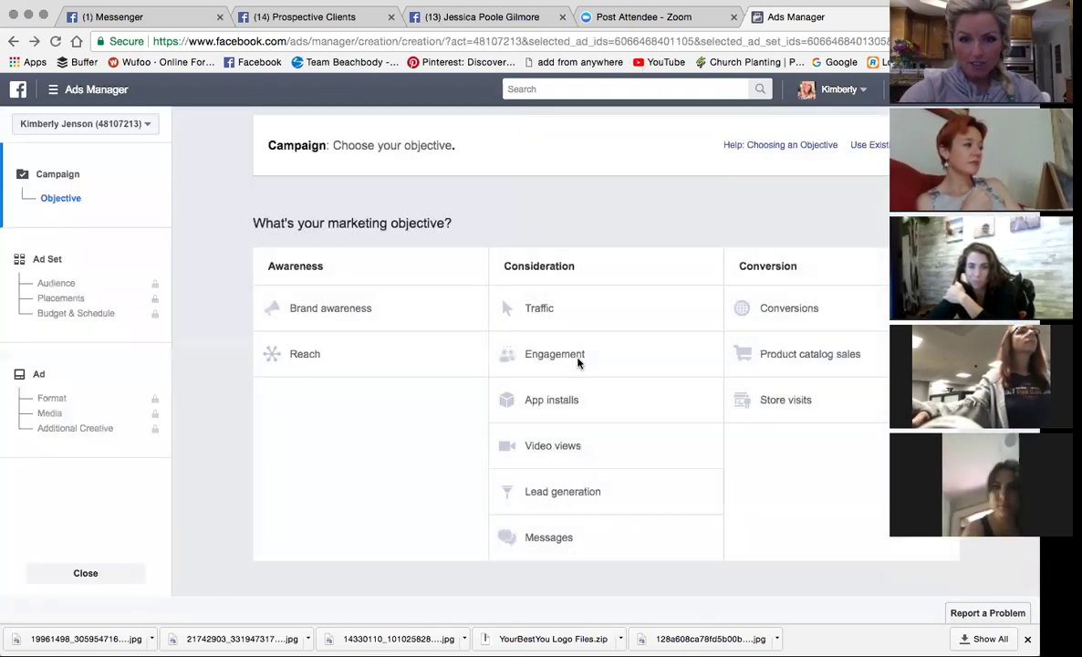
pyautogui.click(539, 310)
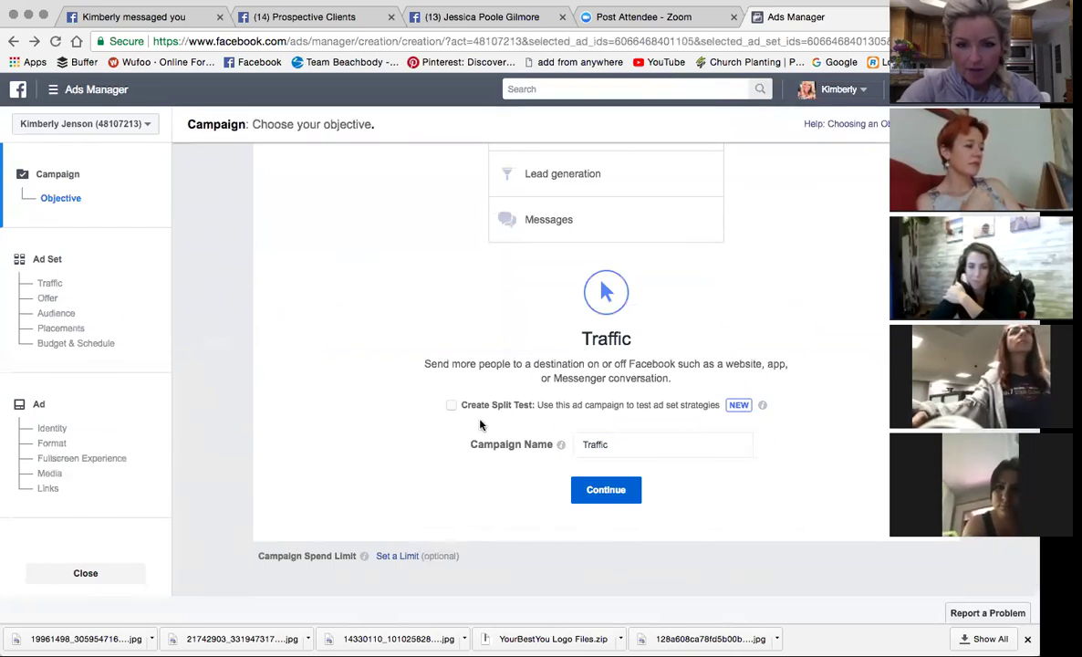
pyautogui.click(621, 444)
pyautogui.doubleClick(619, 444)
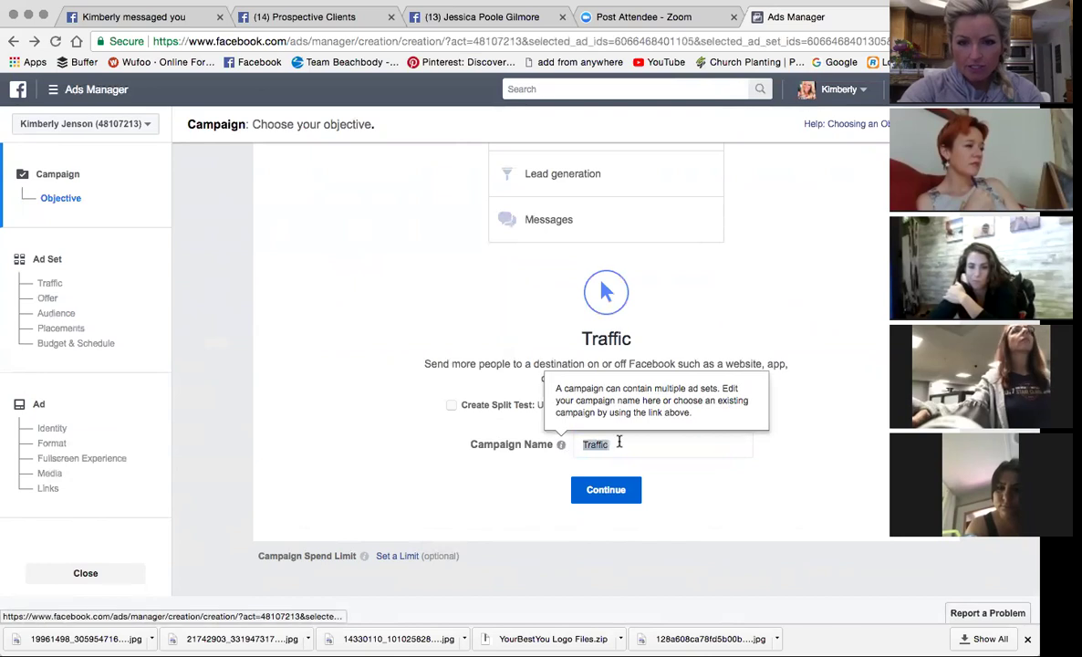
pyautogui.scroll(-1, 619, 443)
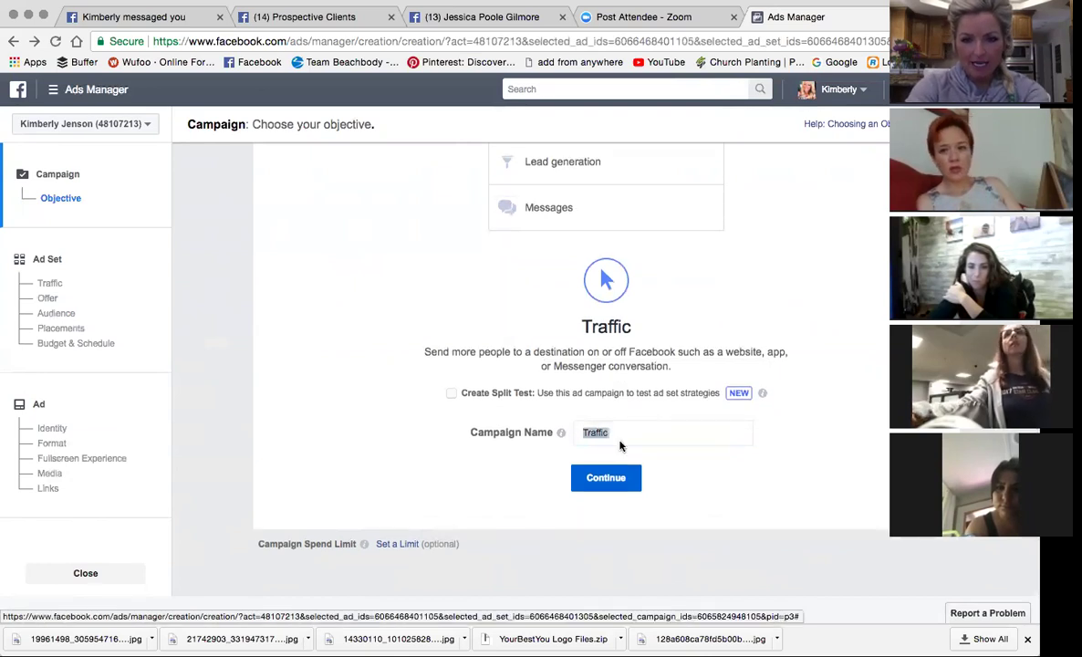
pyautogui.click(478, 434)
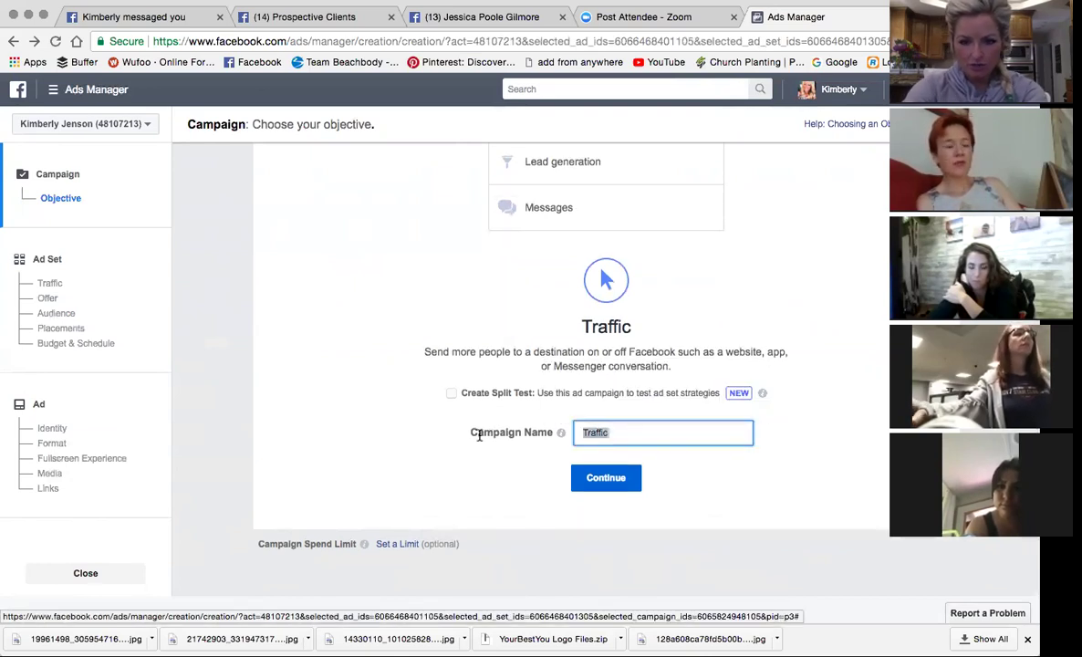
pyautogui.click(606, 480)
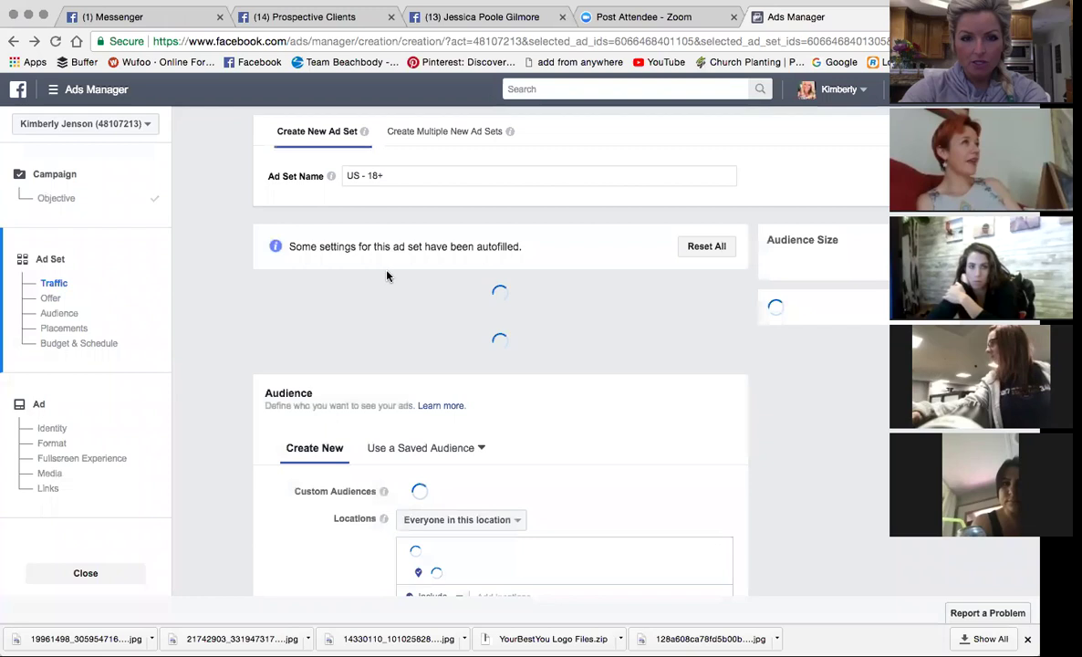
# - Name the new ad set "Video 1 Audience 1"
pyautogui.click(403, 173)
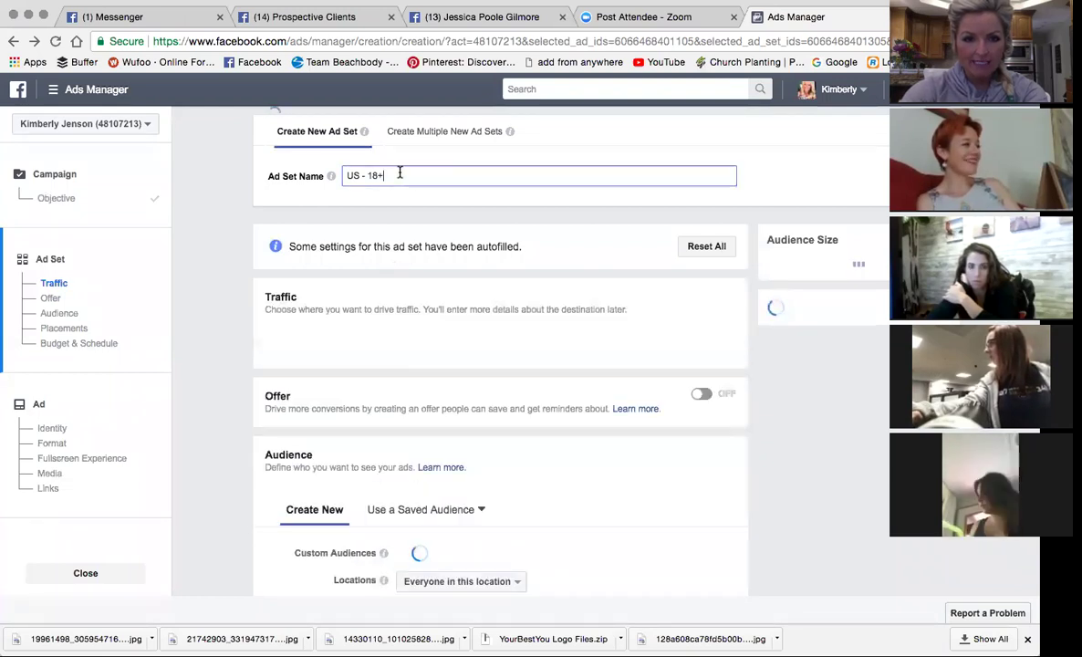
pyautogui.press('super+a')
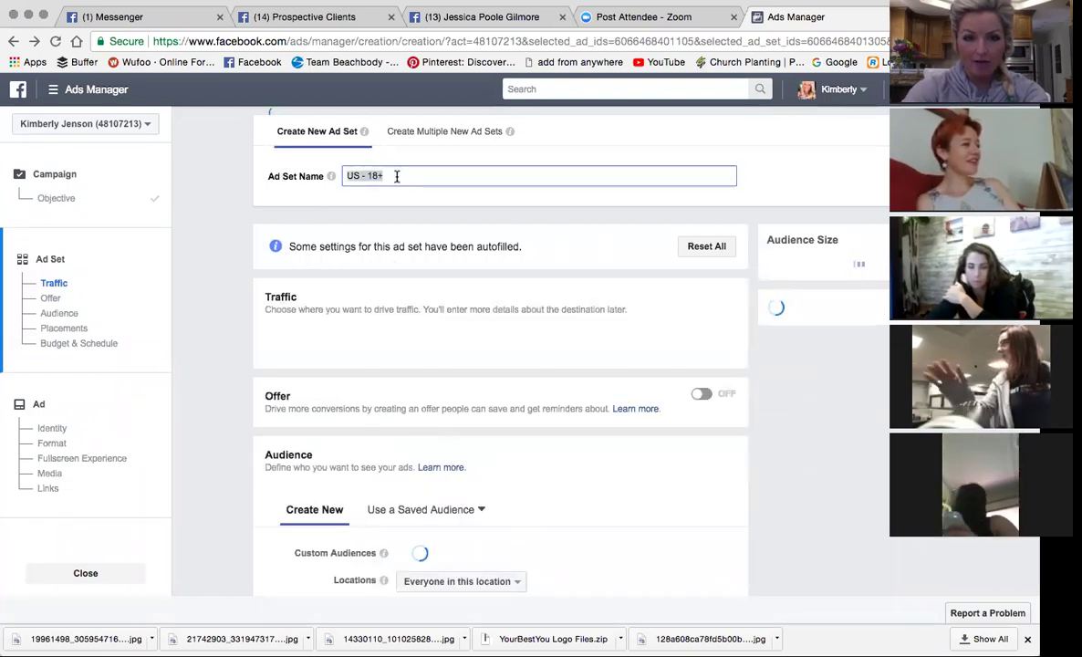
pyautogui.write('V')
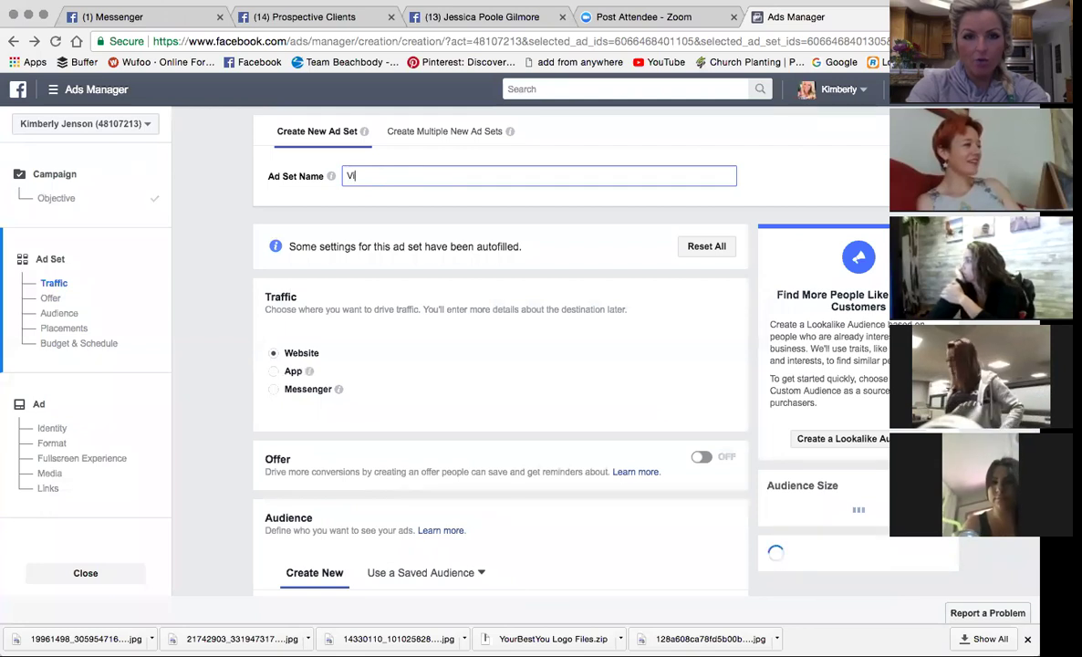
pyautogui.write('is')
pyautogui.write('eo 1 Audienc')
pyautogui.write('e 1')
# - Check the available custom and lookalike audiences, and apply the saved audience Jesus Women to the ad set
pyautogui.scroll(-5, 377, 421)
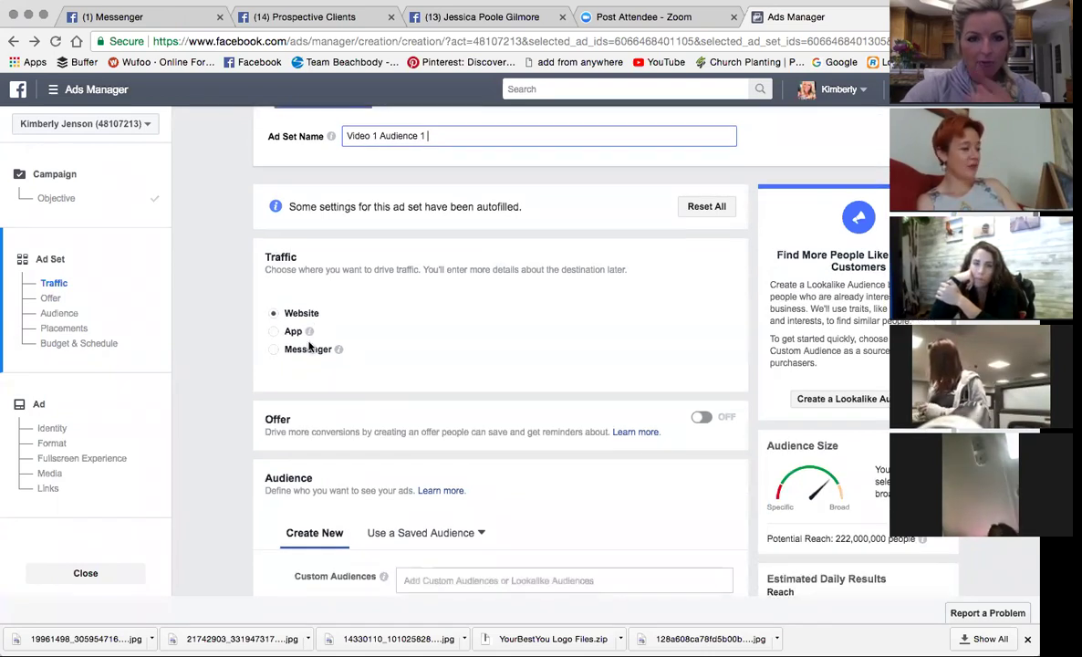
pyautogui.scroll(-3, 513, 376)
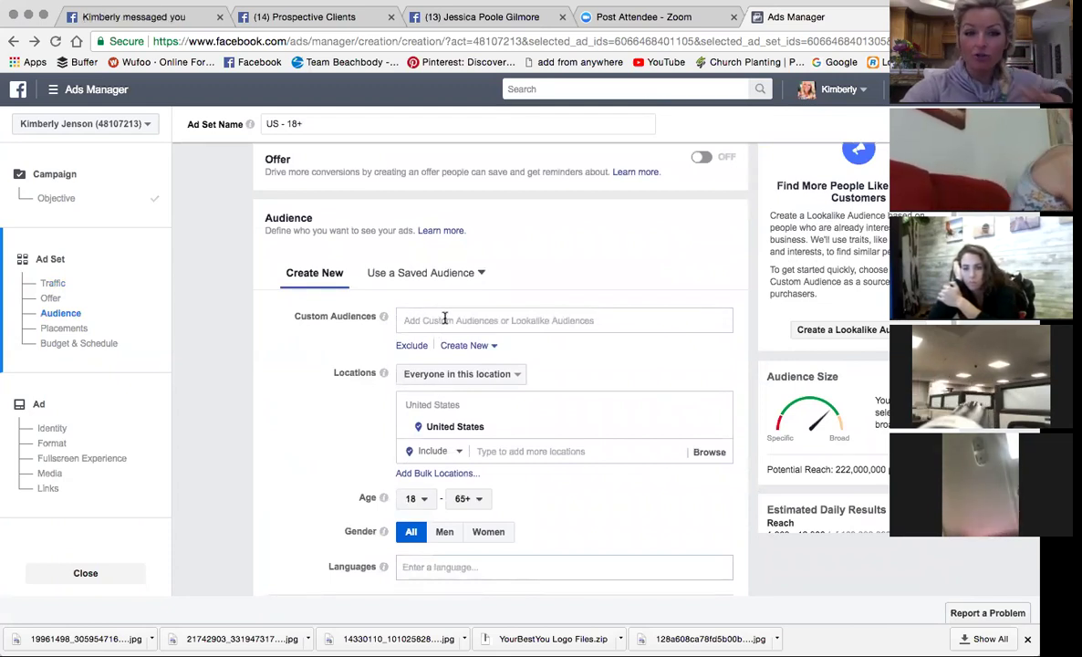
pyautogui.click(455, 315)
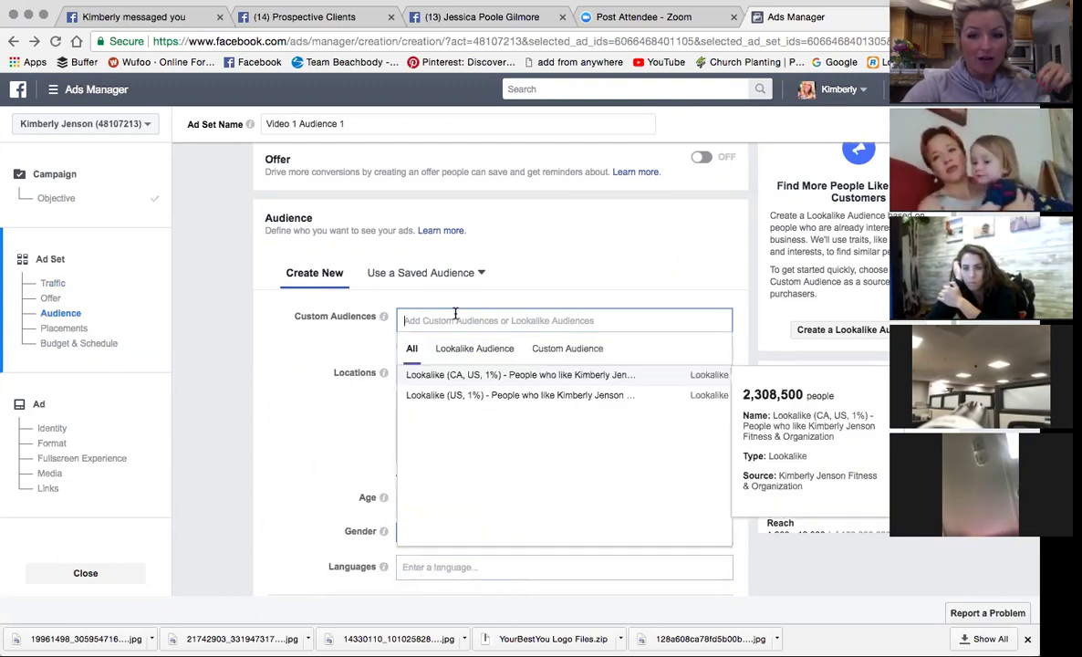
pyautogui.click(372, 331)
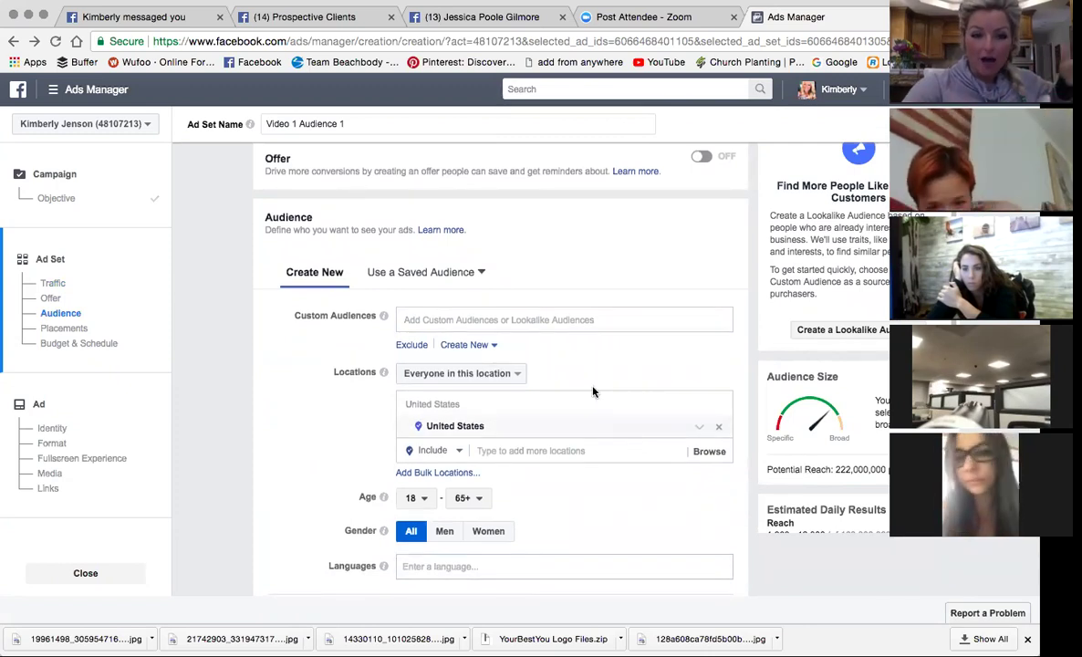
pyautogui.click(481, 275)
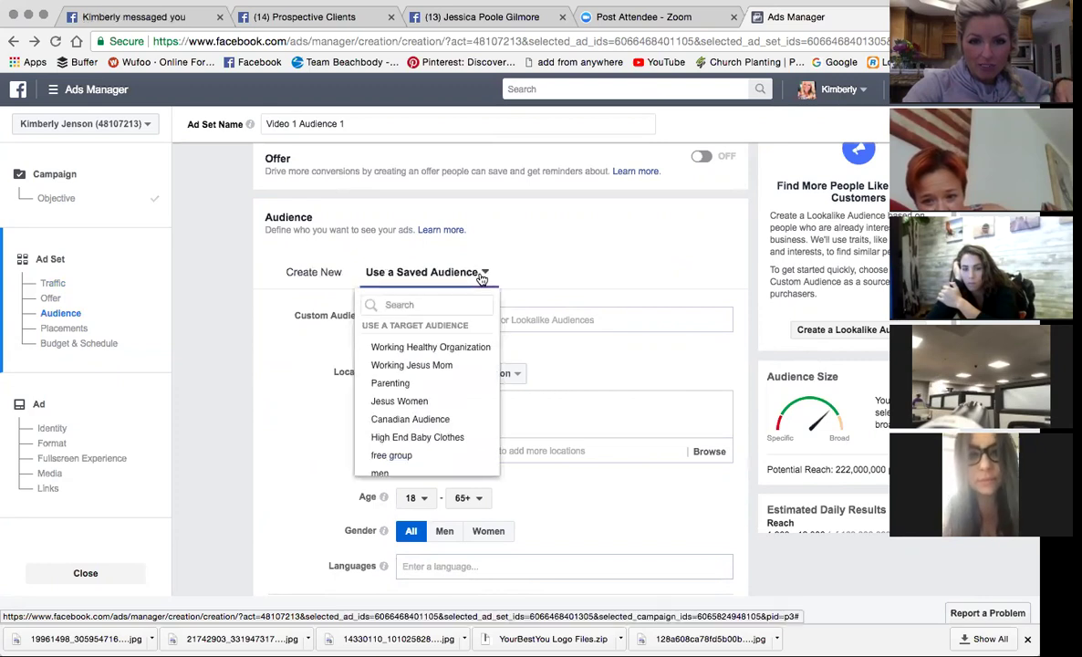
pyautogui.click(432, 401)
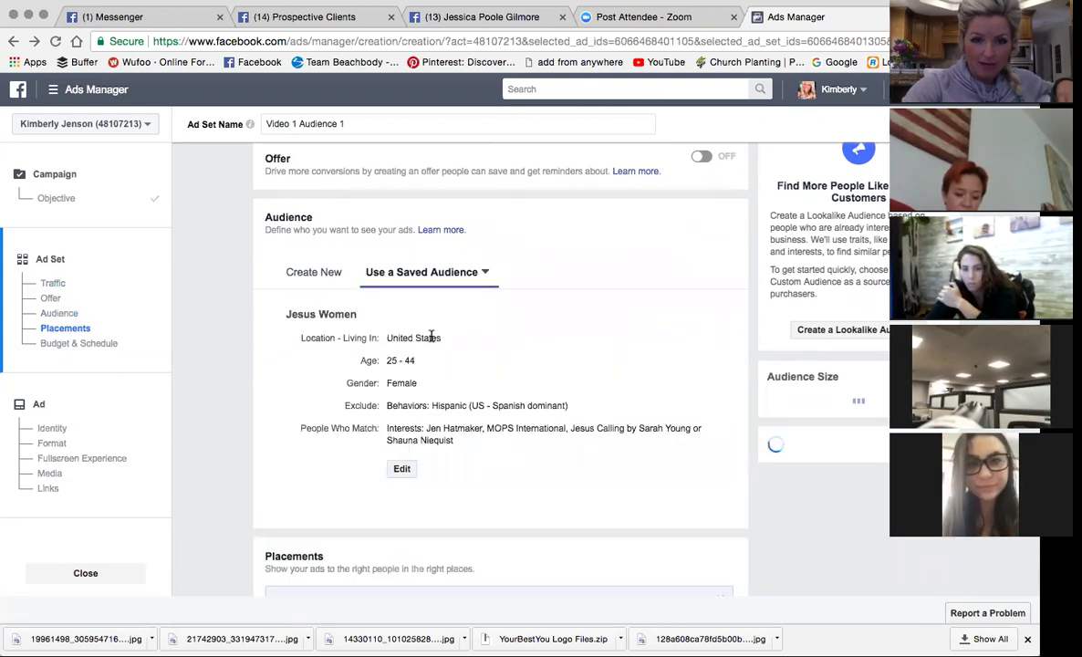
# - Switch the ad set from automatic to edited placements, turning Instagram off and its Feed placement back on
pyautogui.scroll(-2, 439, 342)
pyautogui.scroll(-1, 420, 378)
pyautogui.scroll(-5, 436, 369)
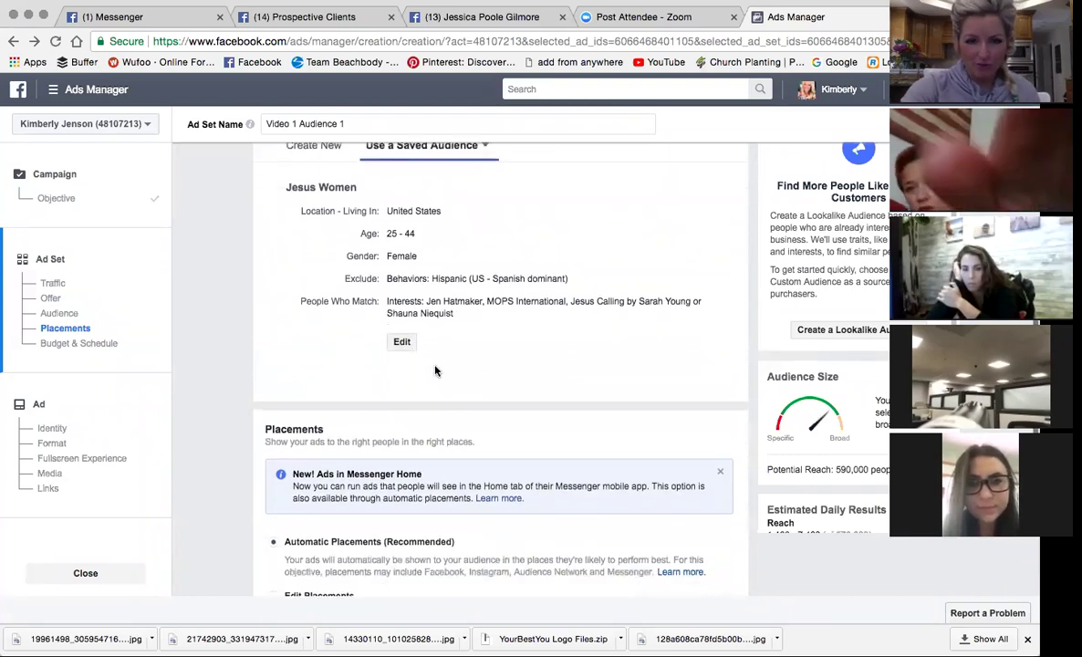
pyautogui.scroll(-1, 429, 378)
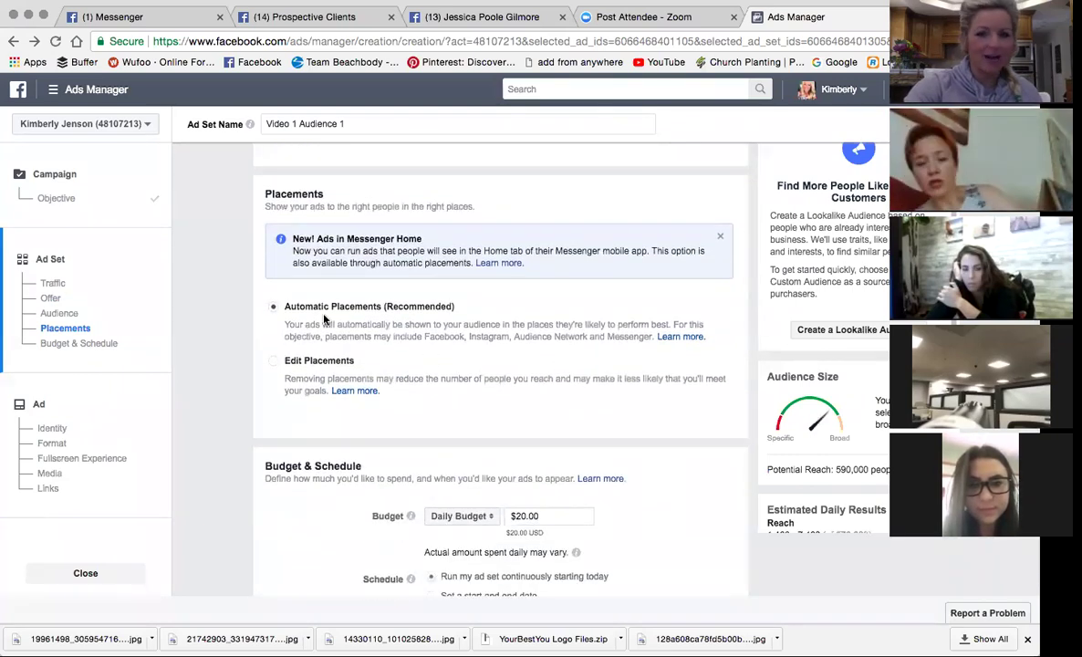
pyautogui.click(274, 363)
pyautogui.scroll(-5, 401, 367)
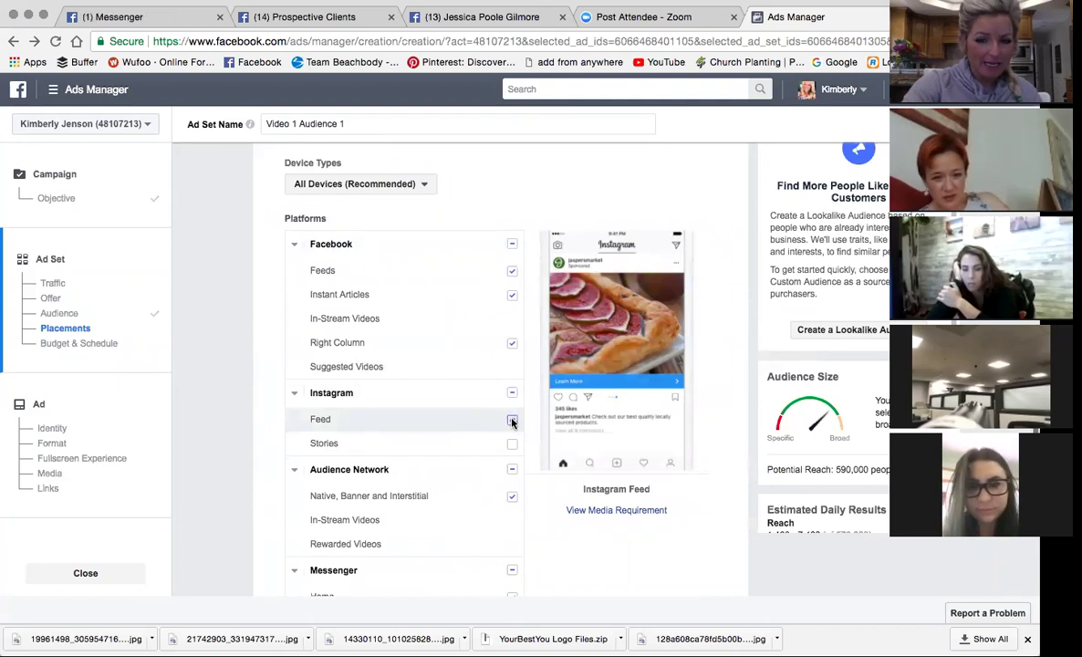
pyautogui.click(512, 394)
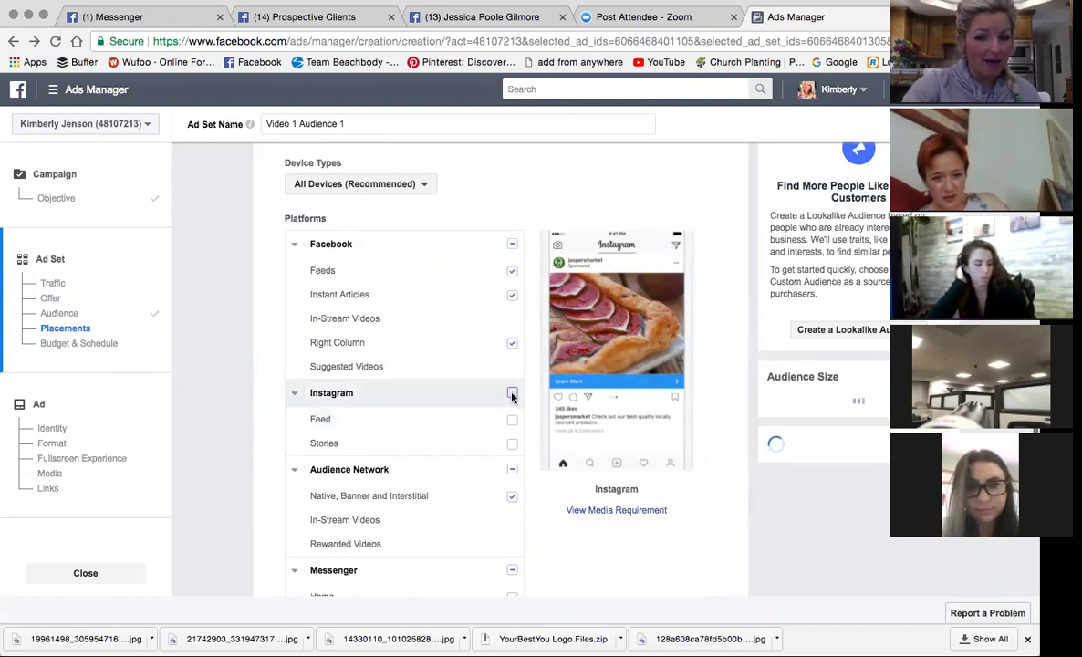
pyautogui.click(511, 419)
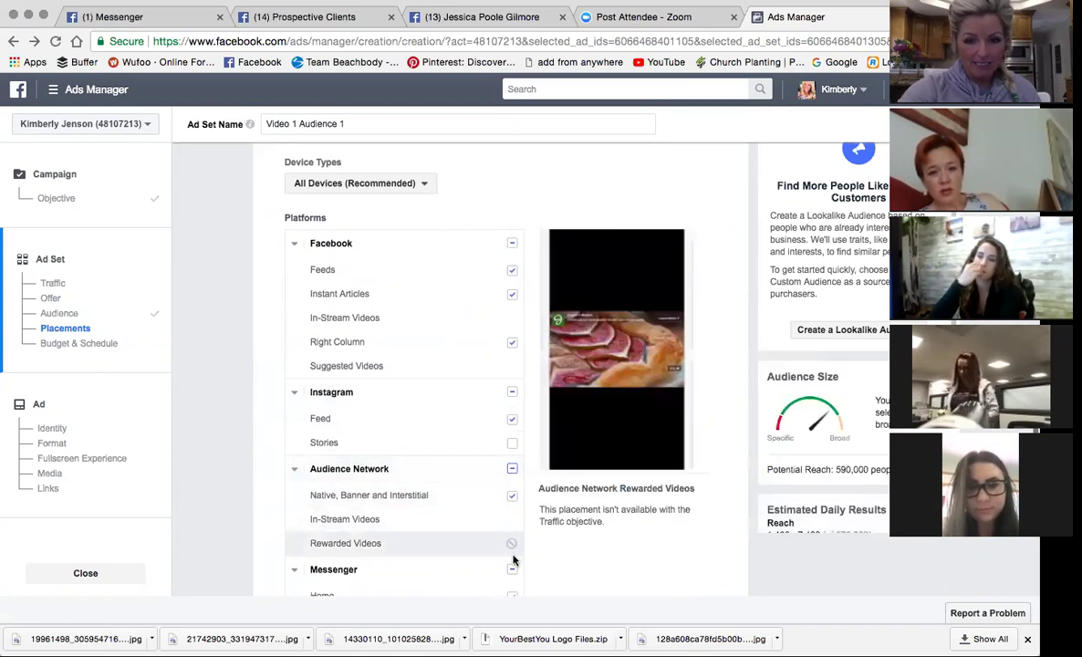
# - Exclude the Messenger Home placement and the Audience Network's Native, Banner and Interstitial placement
pyautogui.scroll(-1, 509, 539)
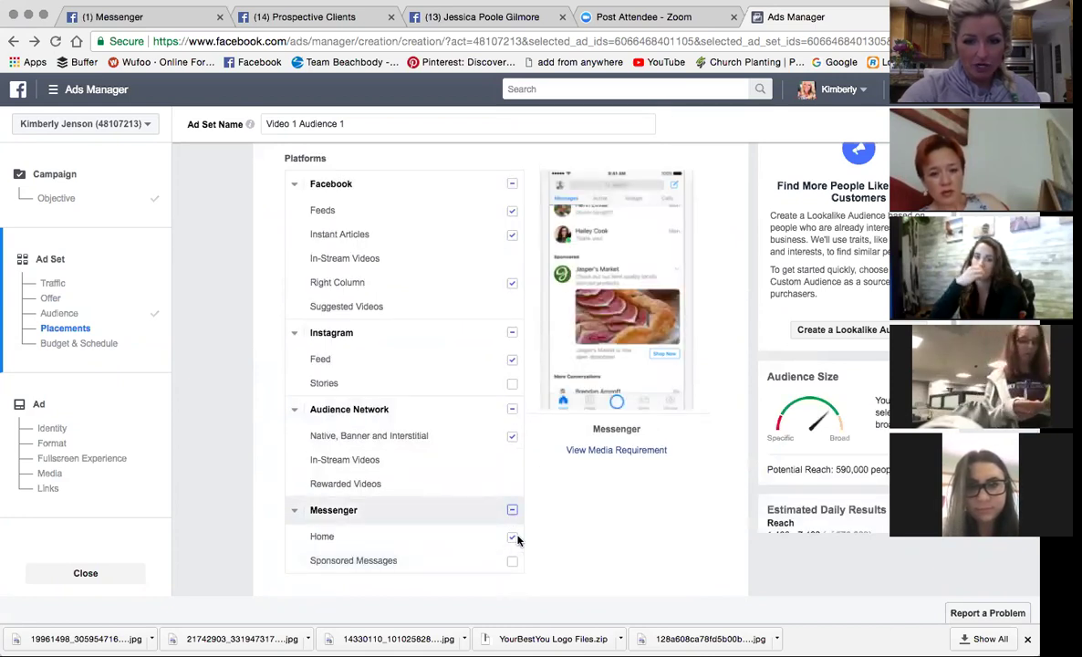
pyautogui.click(511, 538)
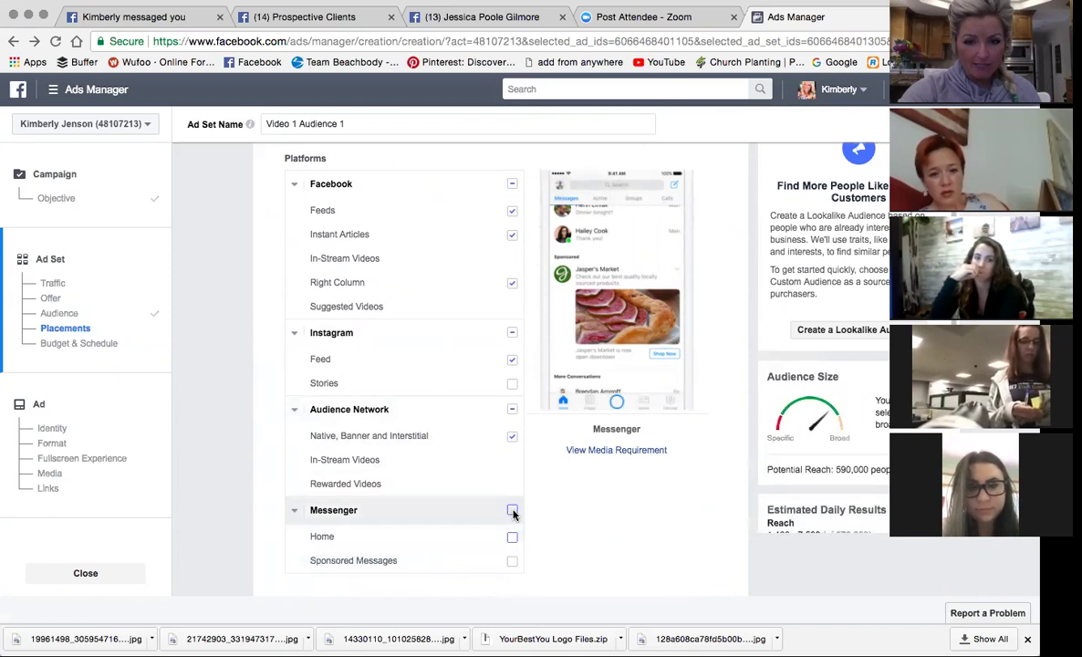
pyautogui.click(512, 436)
# - Exclude Instagram and Facebook's Right Column and Instant Articles, leaving Facebook Feeds as the only placement
pyautogui.scroll(2, 503, 422)
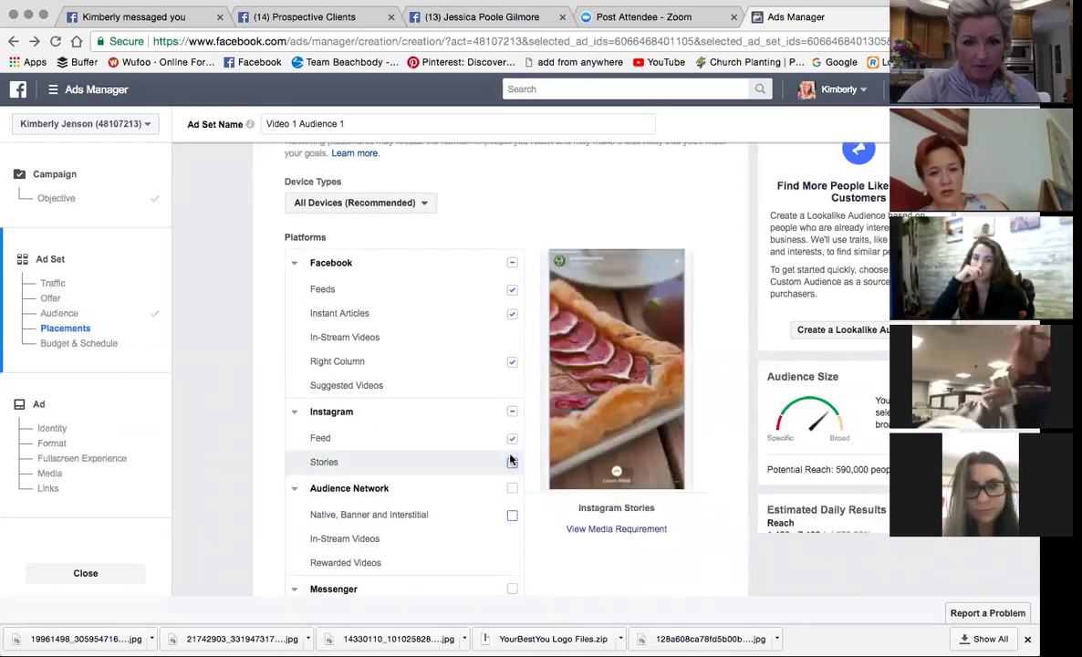
pyautogui.click(512, 413)
pyautogui.click(509, 437)
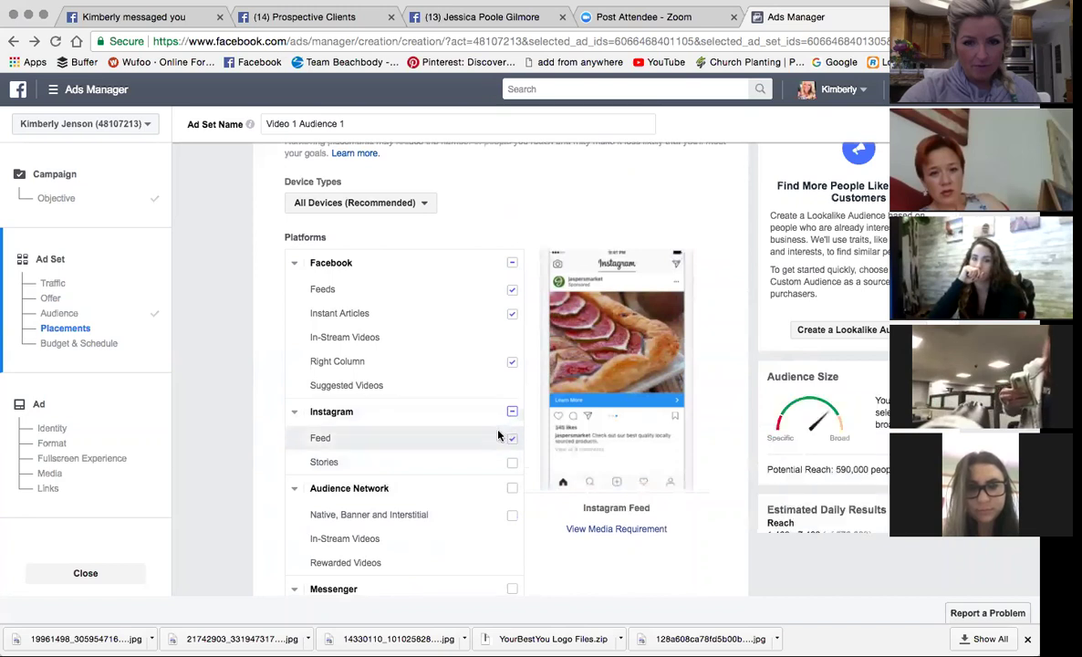
pyautogui.scroll(2, 515, 461)
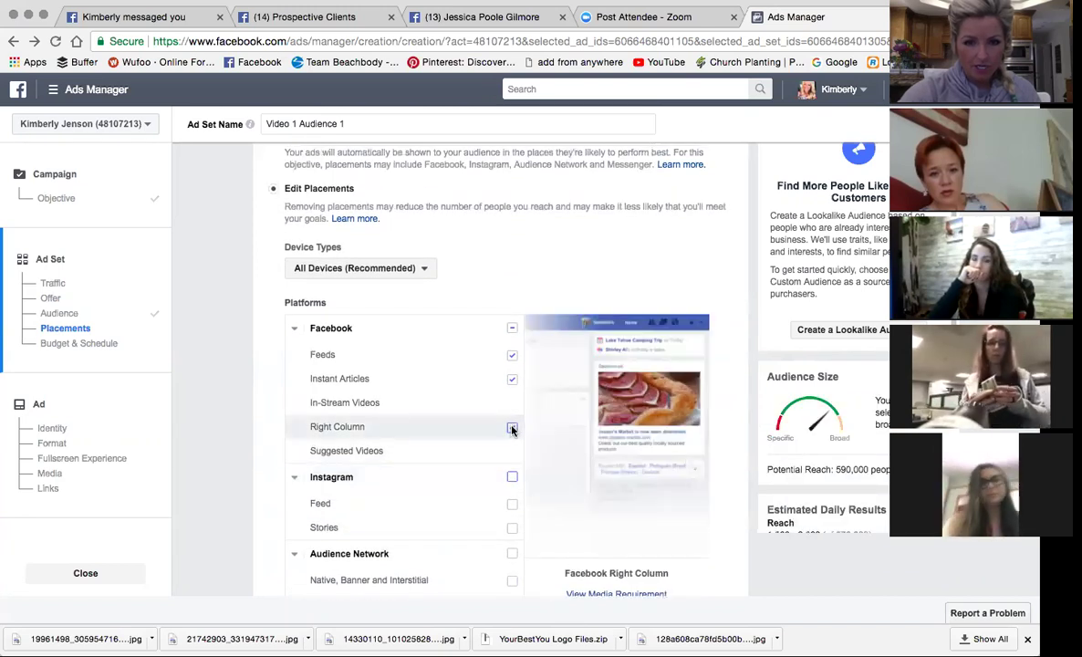
pyautogui.click(511, 427)
pyautogui.click(511, 380)
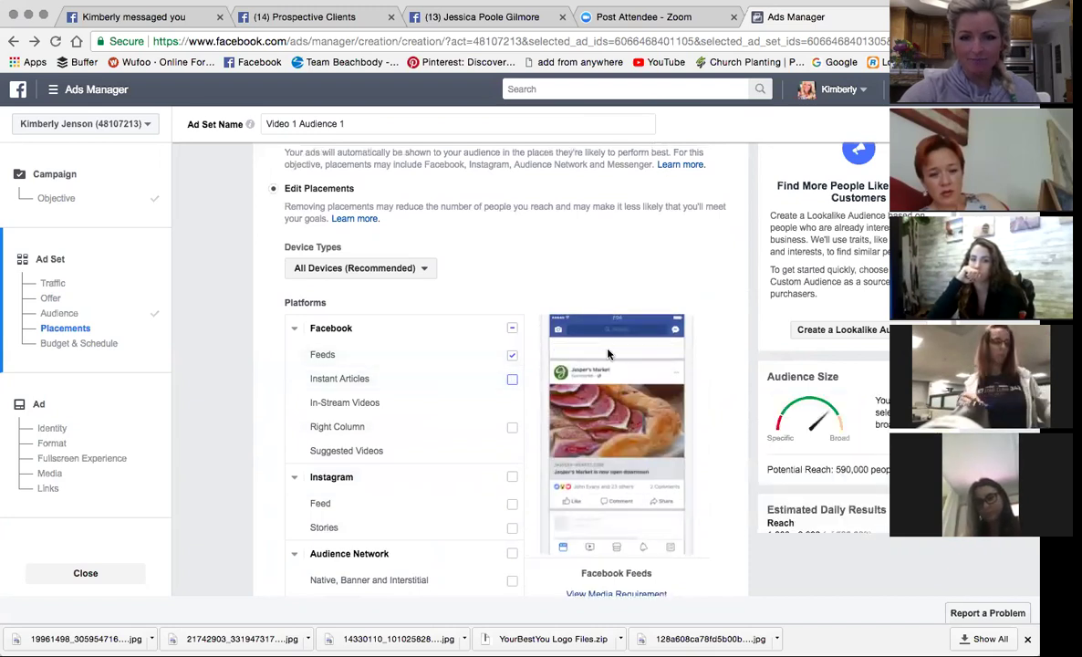
# - Review the ad set's placement, audience and traffic destination settings
pyautogui.scroll(2, 392, 376)
pyautogui.scroll(-6, 392, 376)
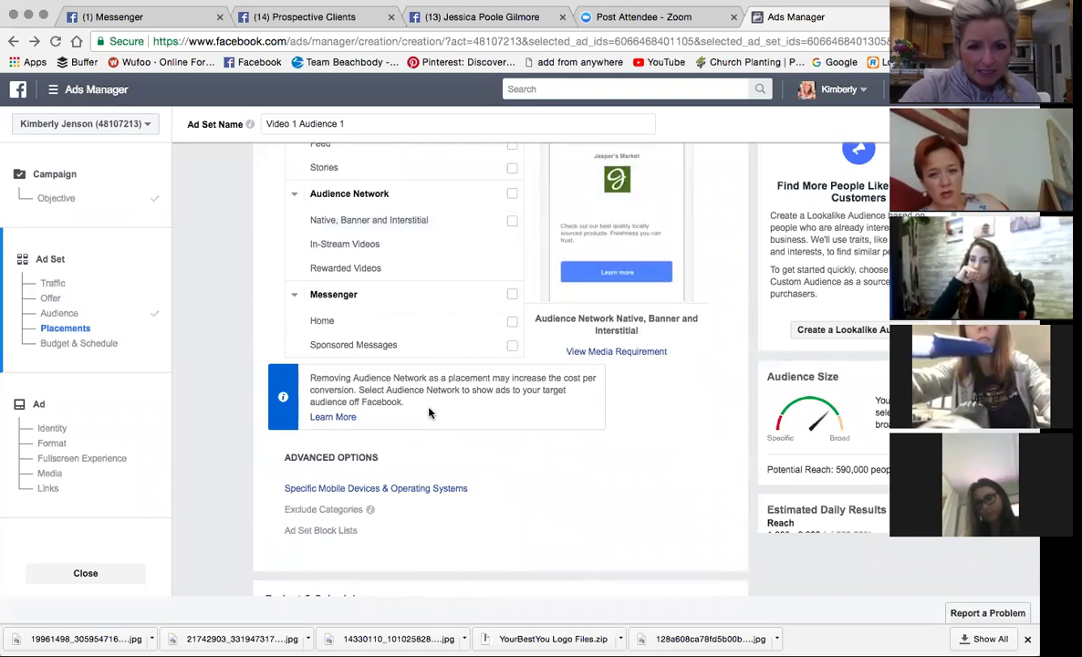
pyautogui.scroll(5, 429, 413)
pyautogui.scroll(5, 431, 416)
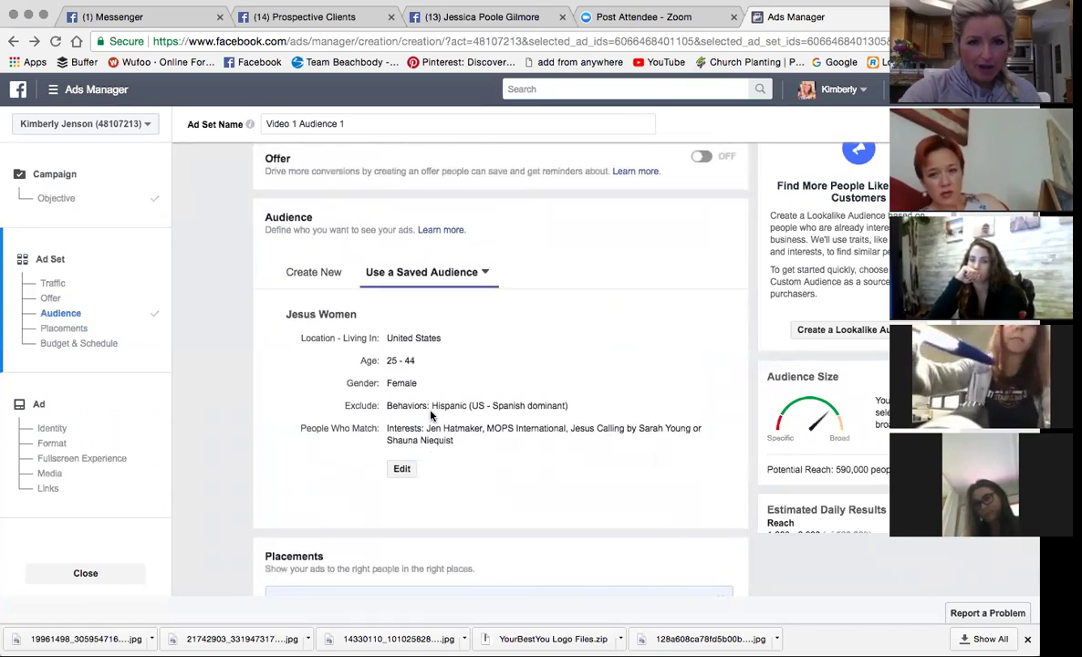
pyautogui.scroll(5, 517, 431)
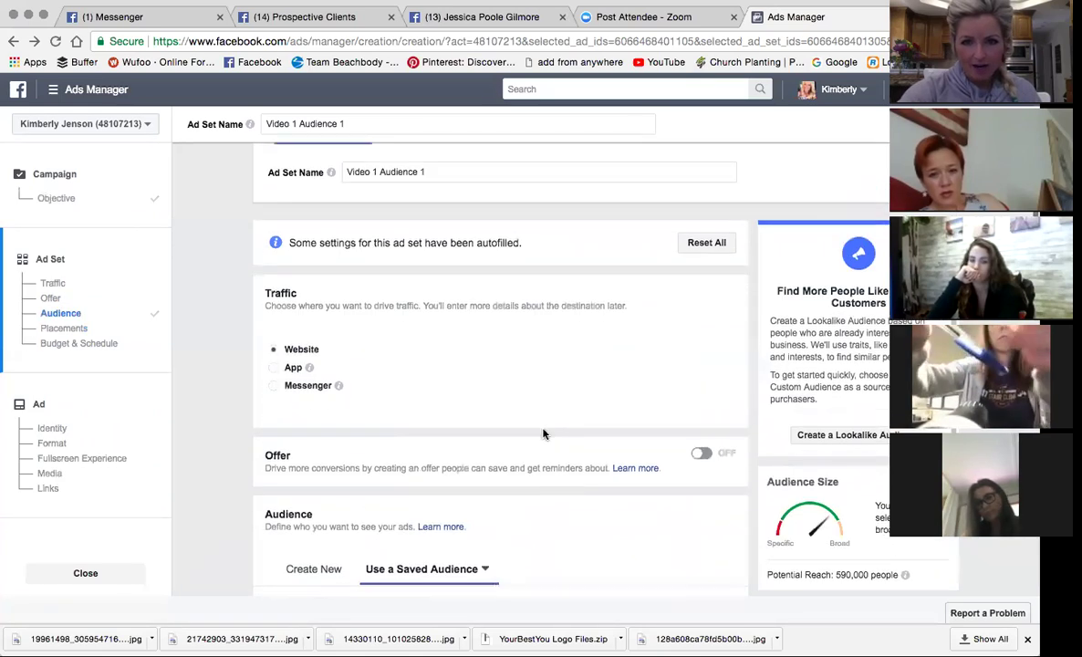
# - Set the ad set's daily budget to $1 and continue to the ad setup
pyautogui.scroll(-15, 737, 352)
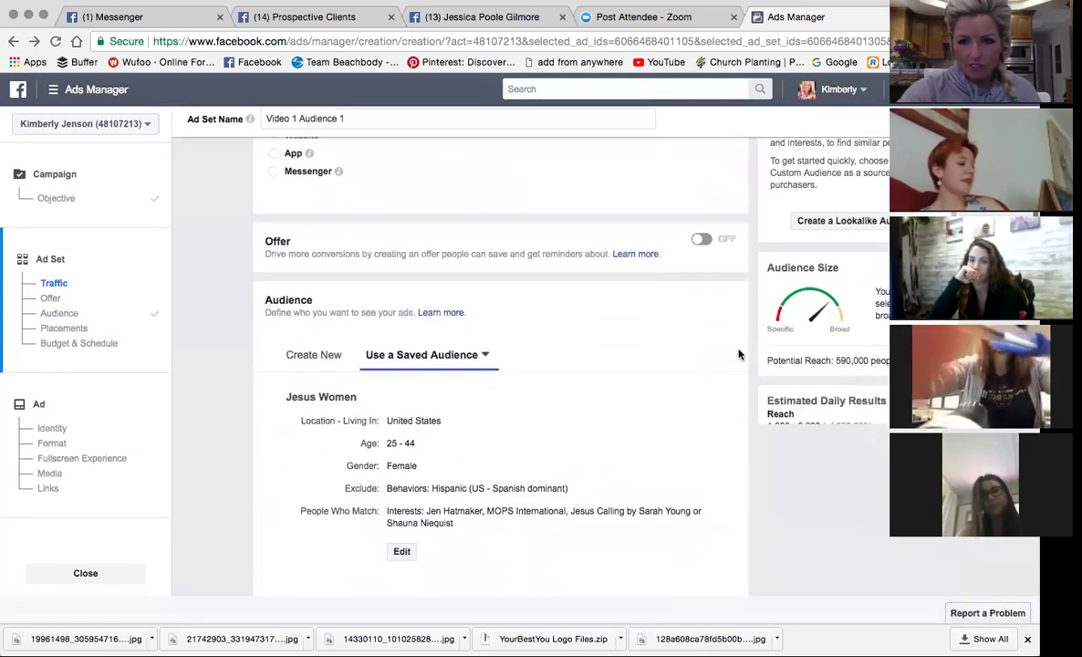
pyautogui.scroll(-3, 739, 357)
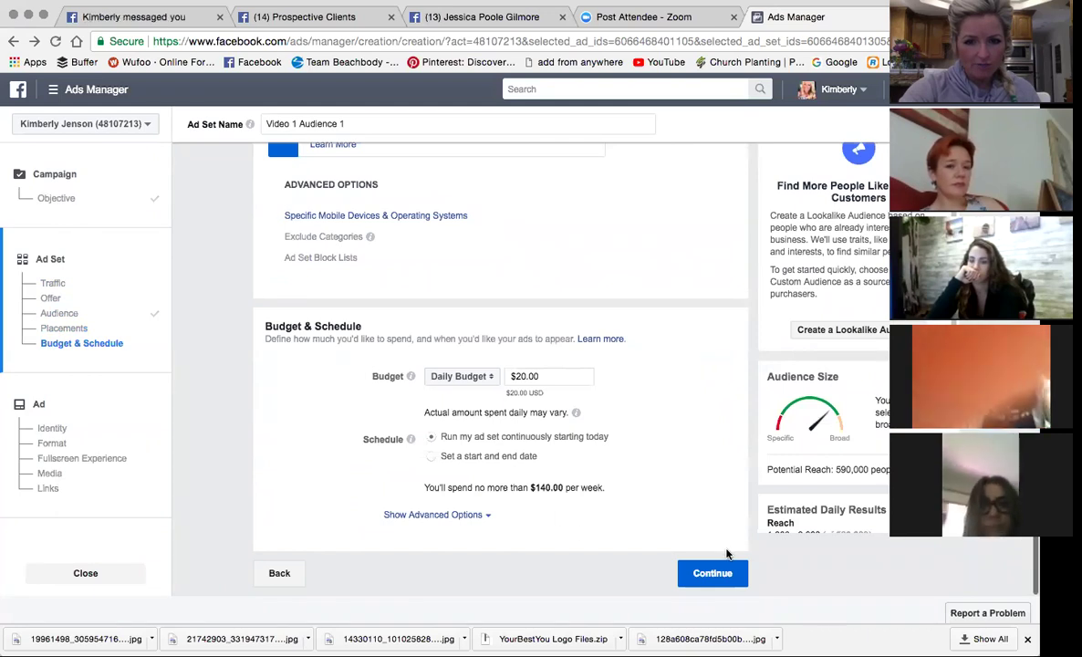
pyautogui.moveTo(550, 377); pyautogui.dragTo(485, 379)
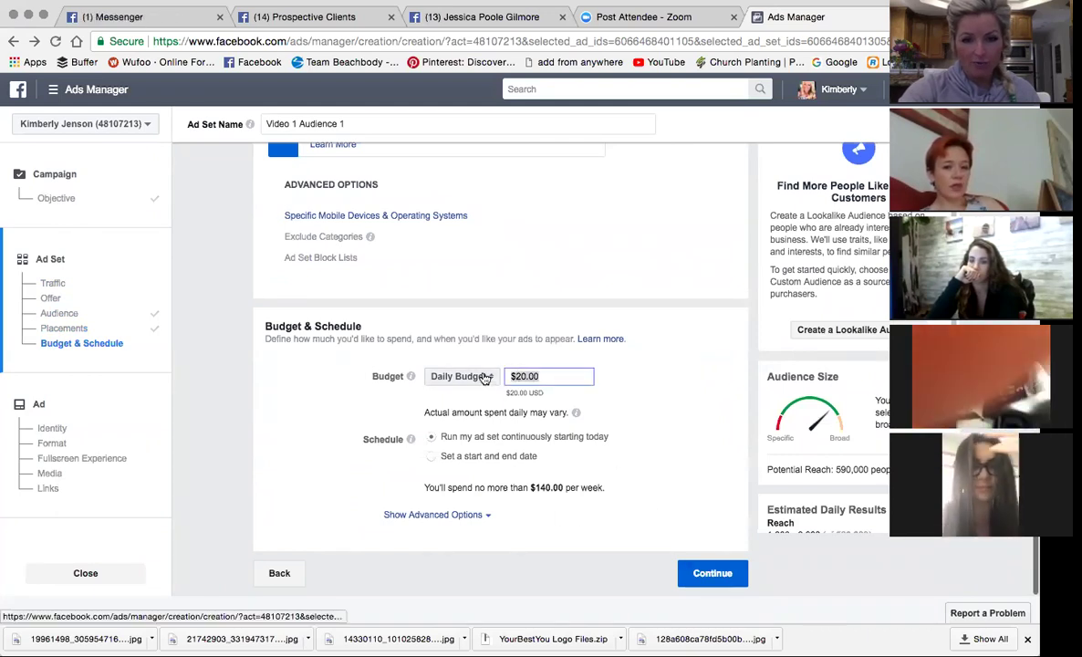
pyautogui.write('$1')
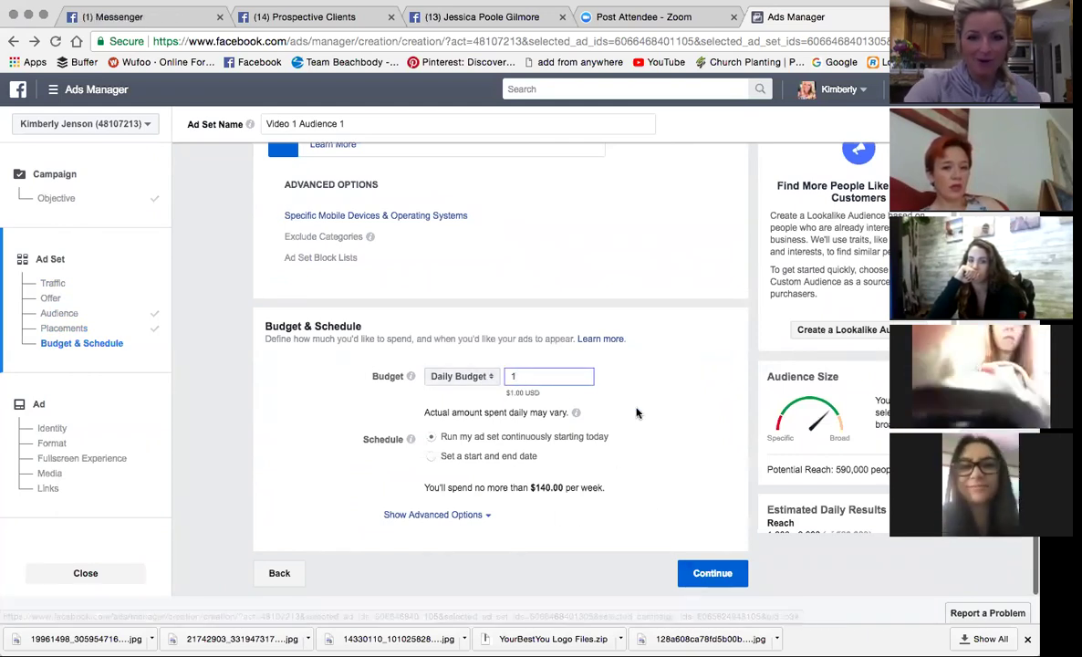
pyautogui.click(644, 431)
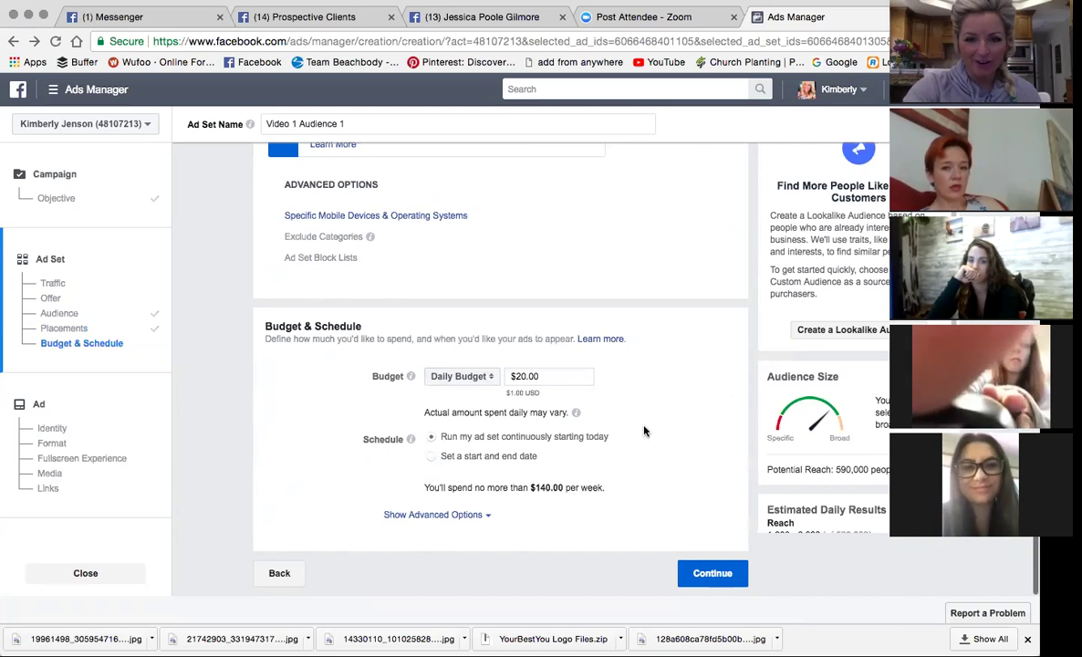
pyautogui.click(714, 573)
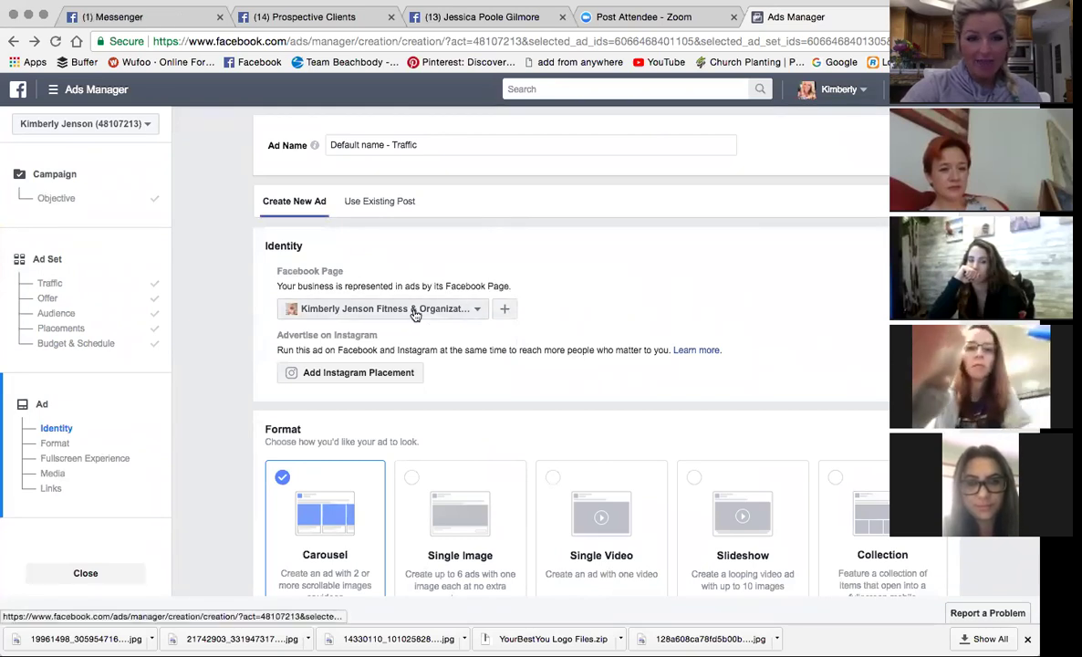
# - Check the ad's identity settings and choose Single Video as the ad format
pyautogui.scroll(-3, 502, 343)
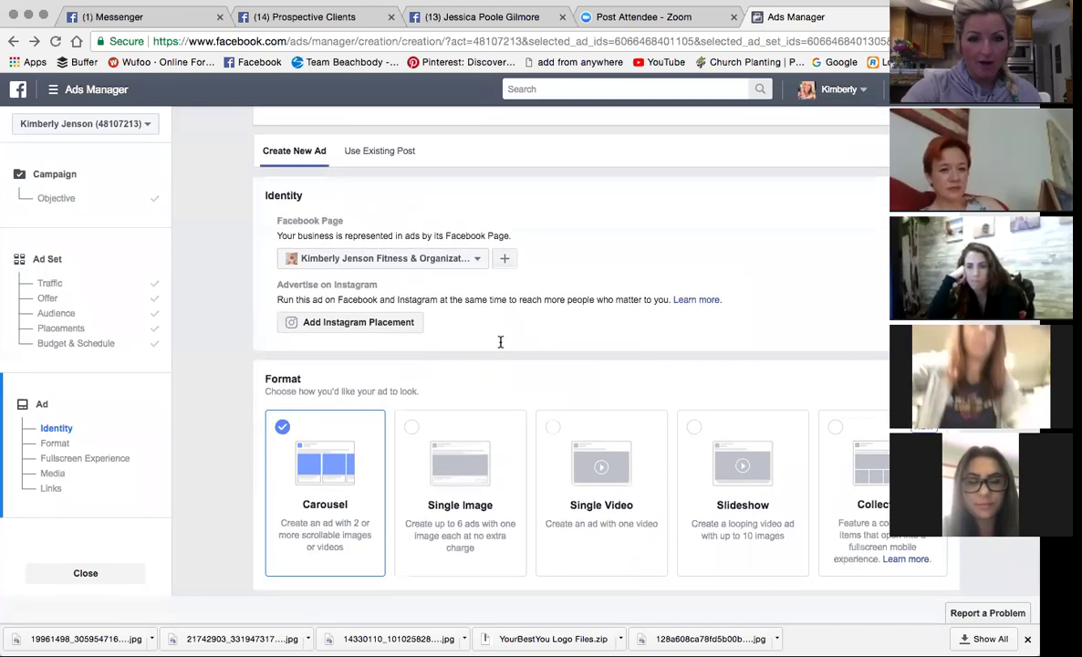
pyautogui.scroll(3, 500, 345)
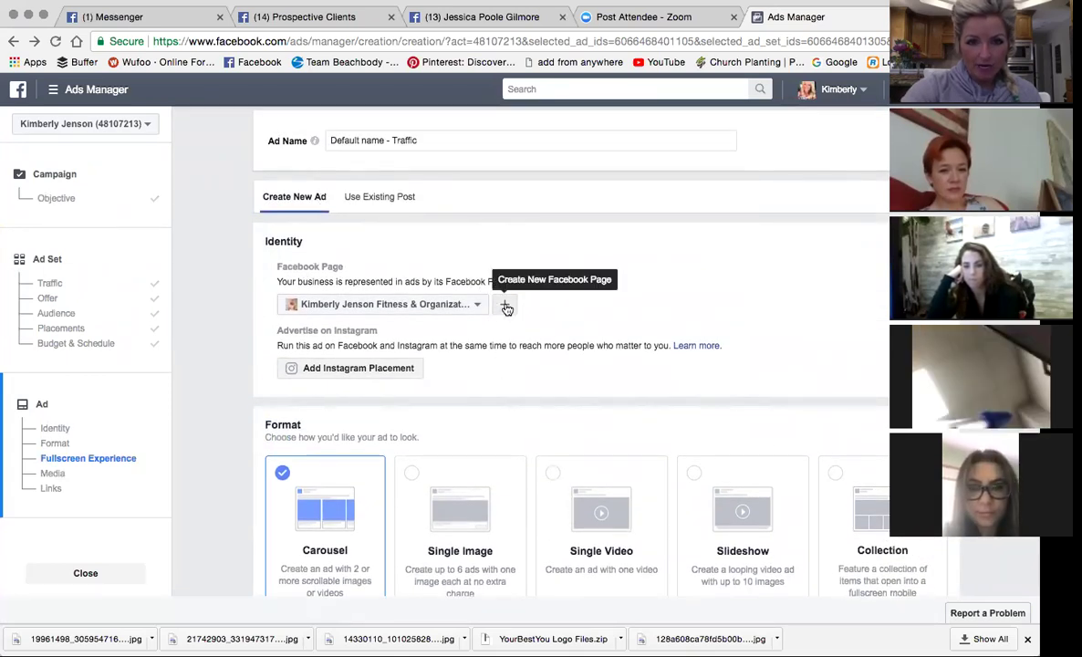
pyautogui.scroll(-2, 379, 328)
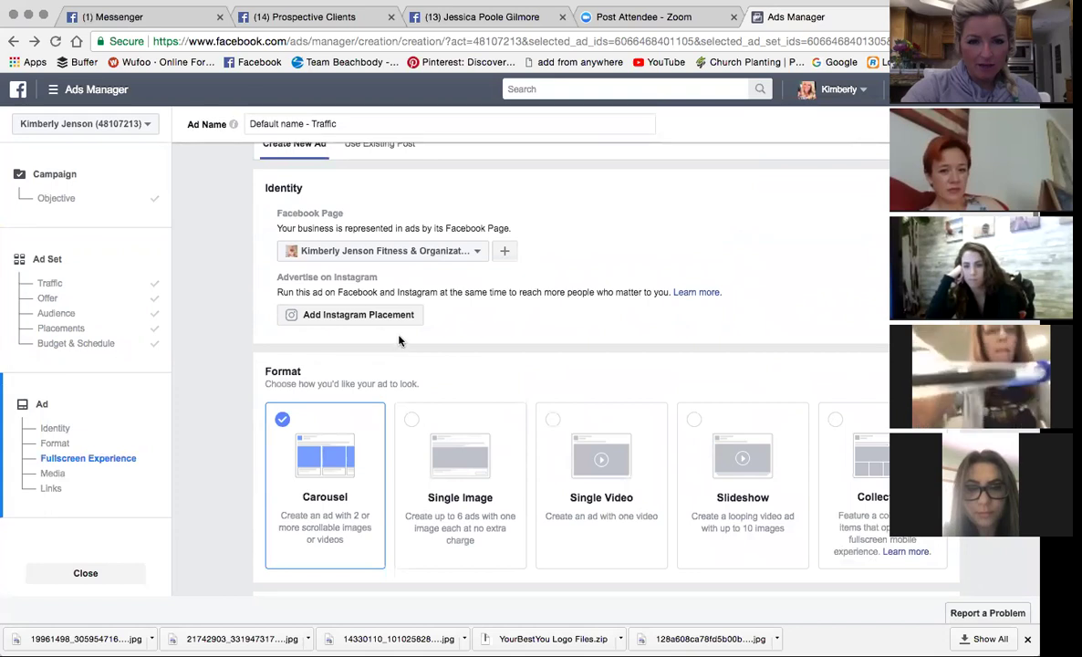
pyautogui.scroll(-5, 378, 307)
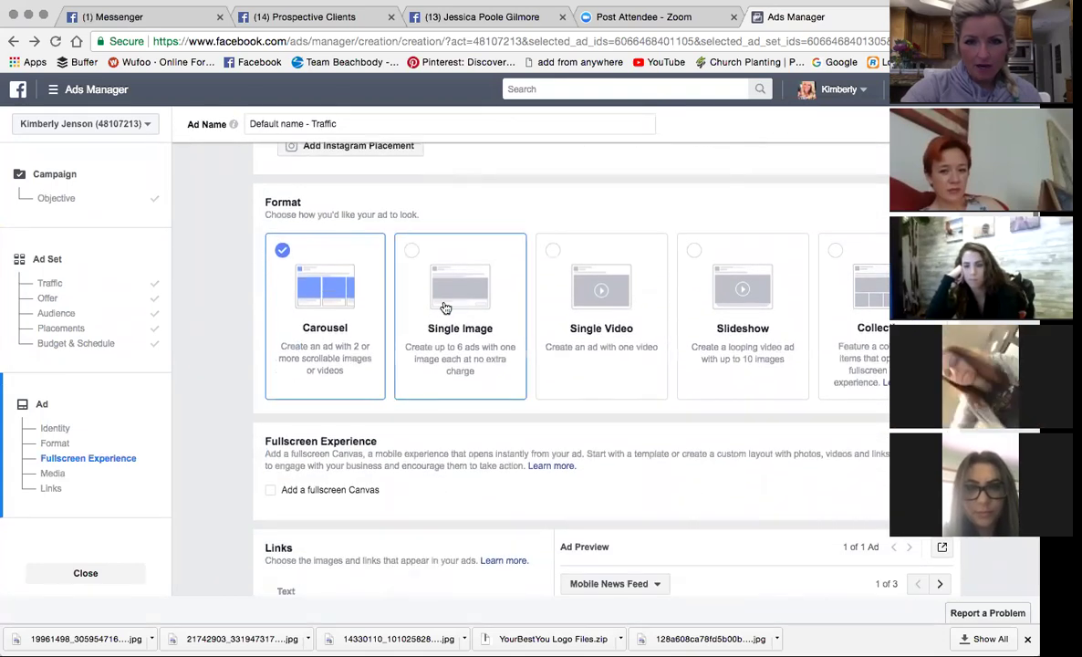
pyautogui.click(621, 302)
pyautogui.scroll(-2, 627, 319)
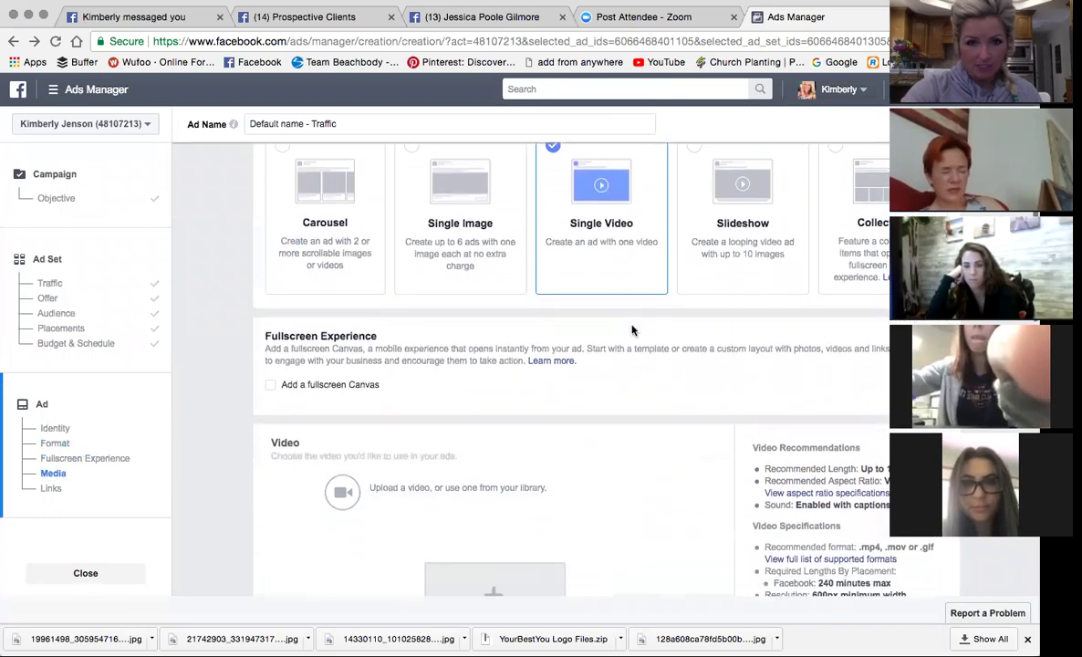
pyautogui.scroll(-5, 632, 331)
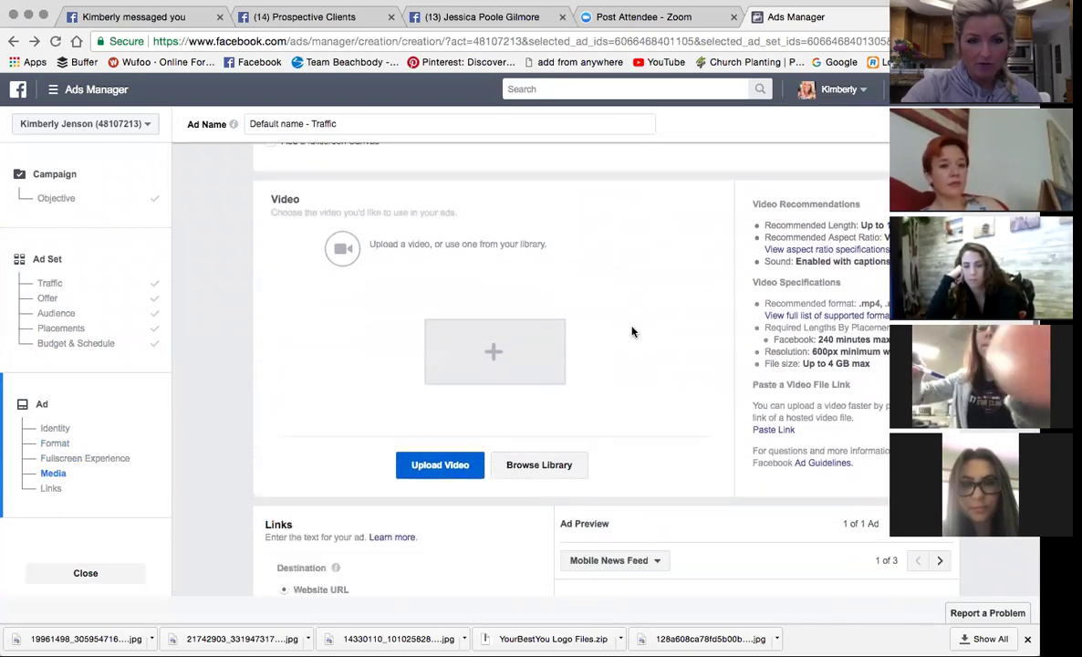
pyautogui.click(537, 309)
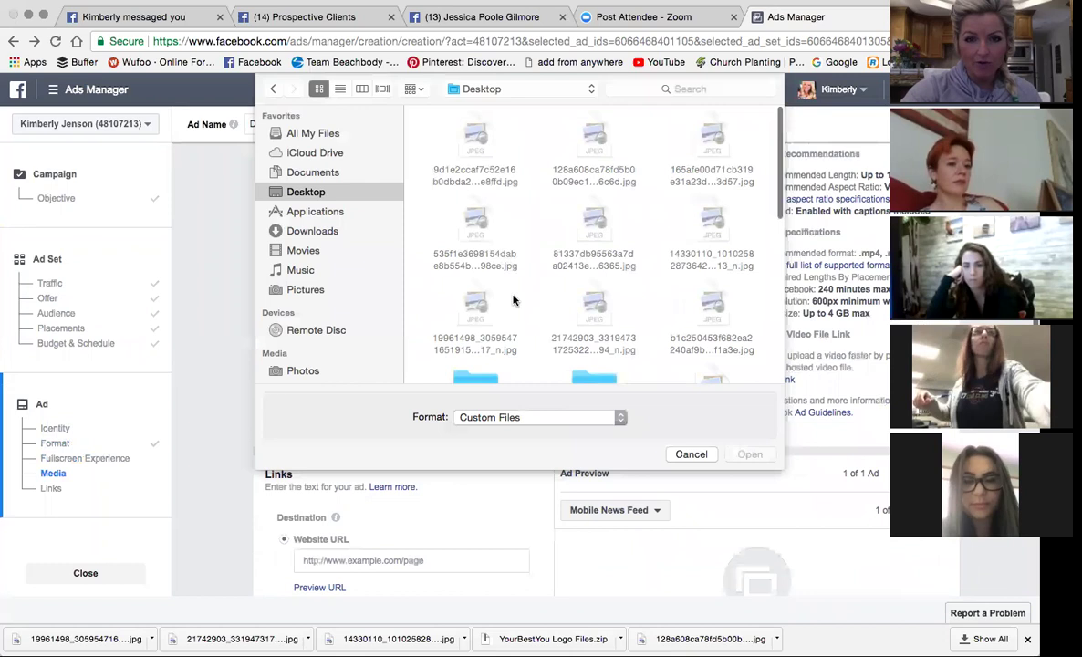
pyautogui.scroll(-10, 593, 191)
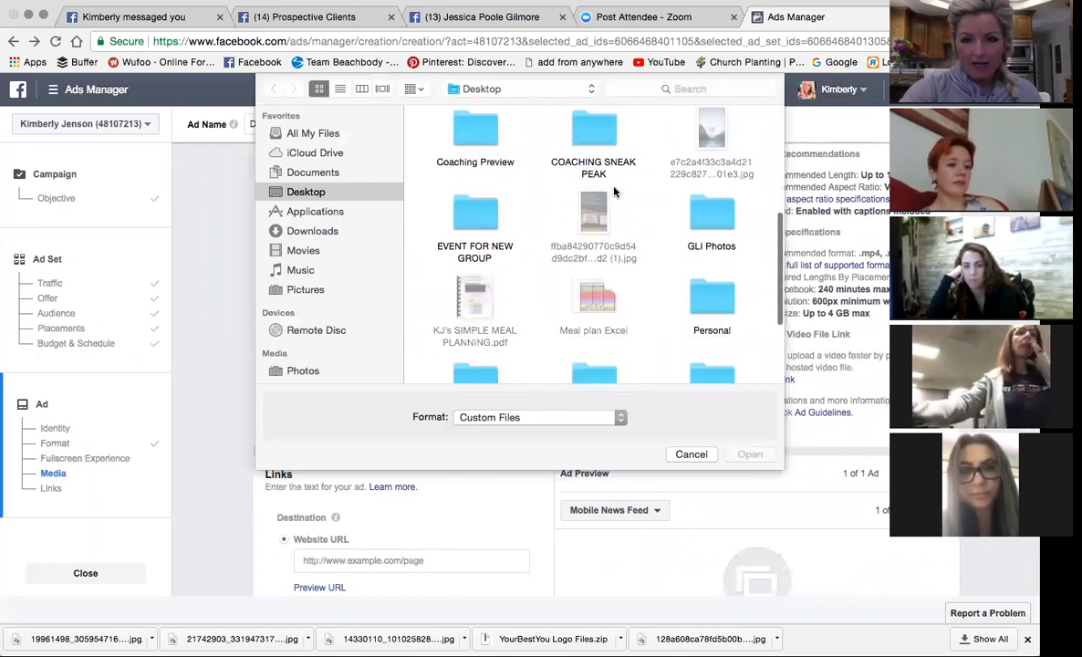
pyautogui.scroll(5, 639, 274)
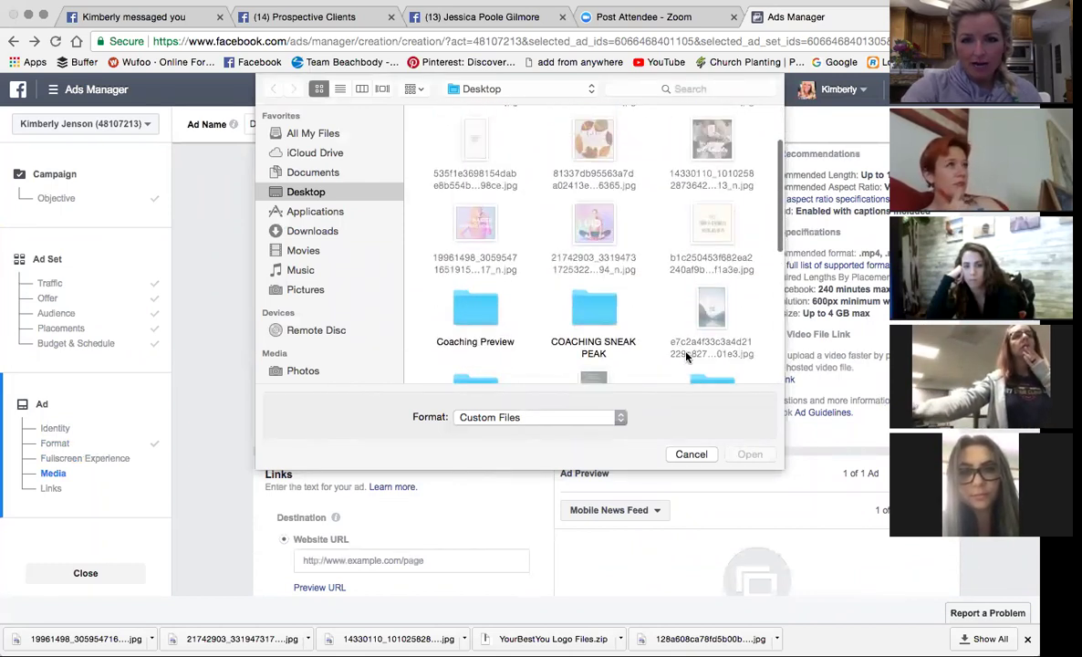
pyautogui.click(690, 455)
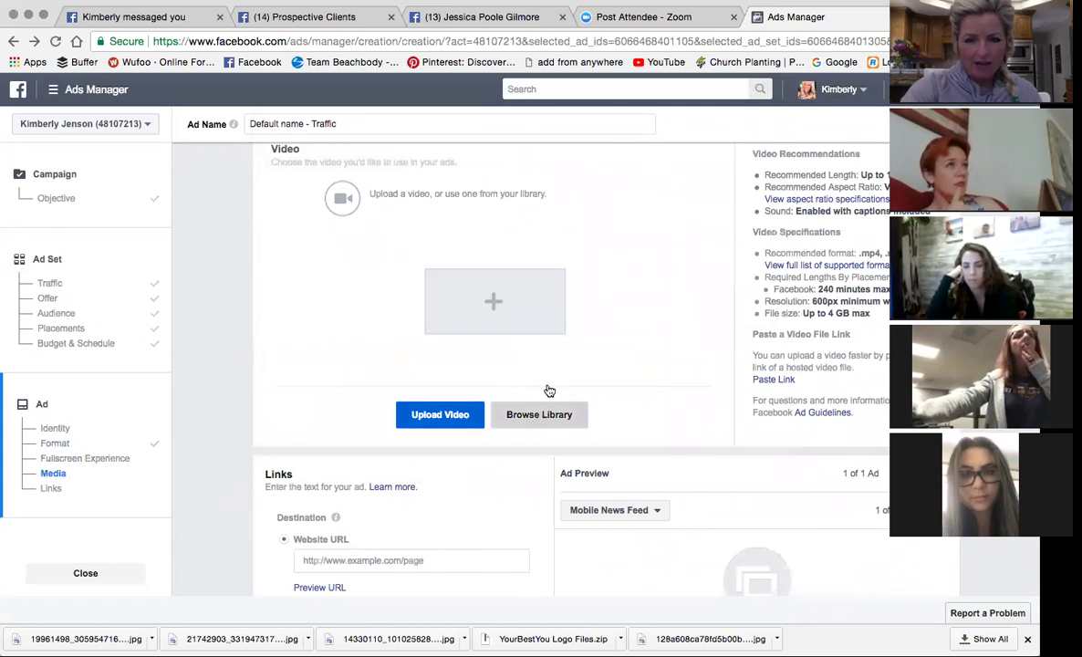
# - Add the "Morning Thoughts" video from the video library and choose its first video thumbnail as the preview image
pyautogui.click(545, 413)
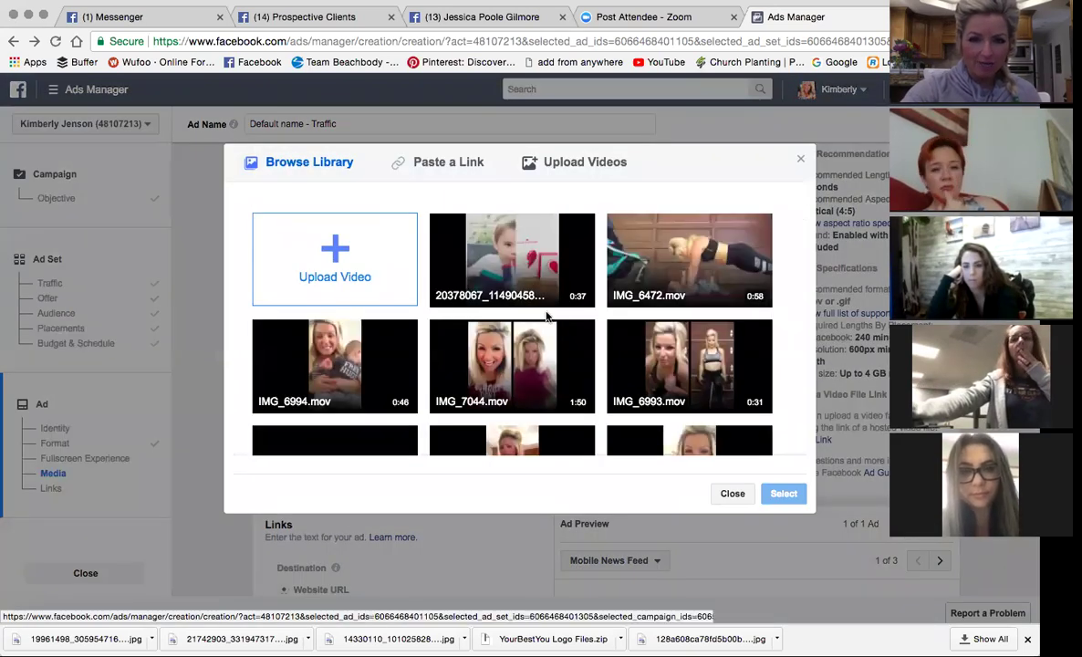
pyautogui.scroll(-3, 564, 316)
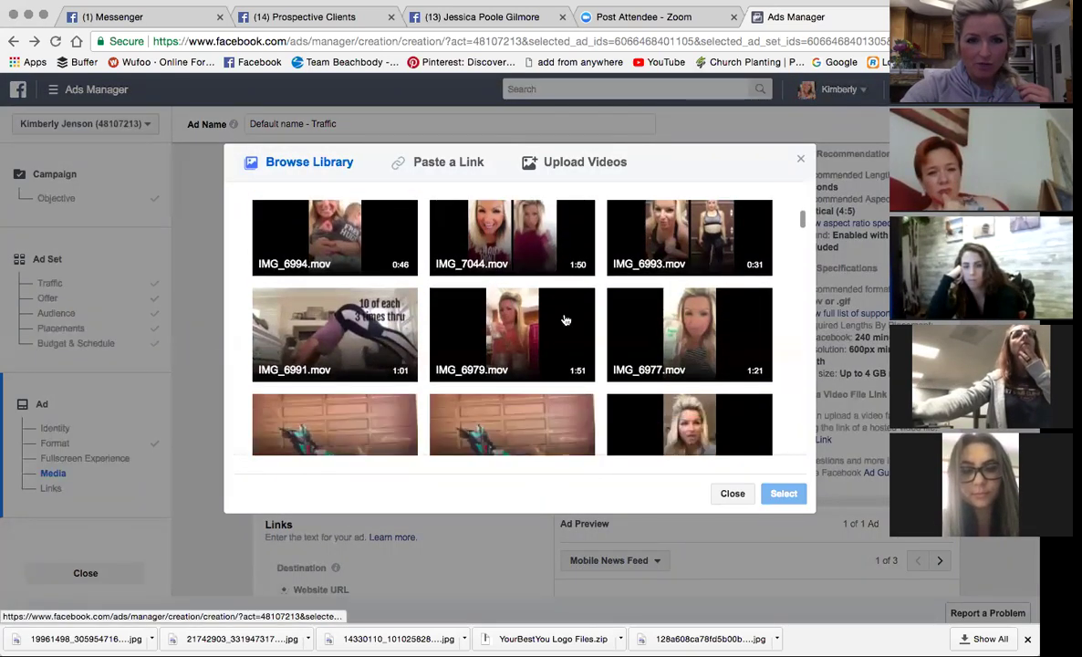
pyautogui.scroll(-3, 565, 320)
pyautogui.scroll(-3, 564, 321)
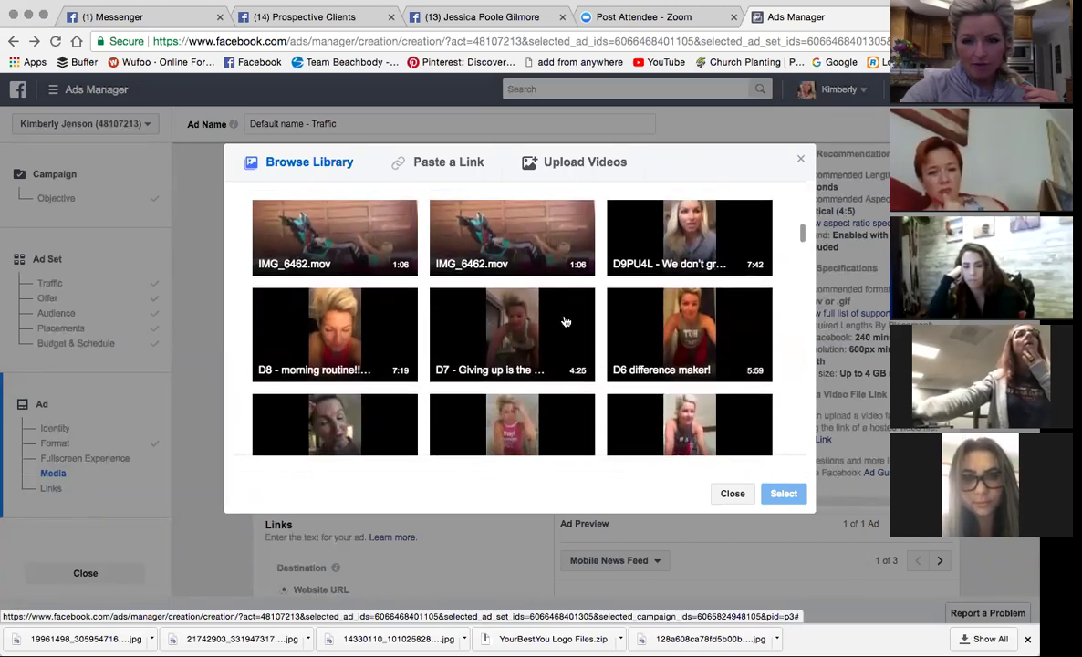
pyautogui.scroll(-2, 564, 321)
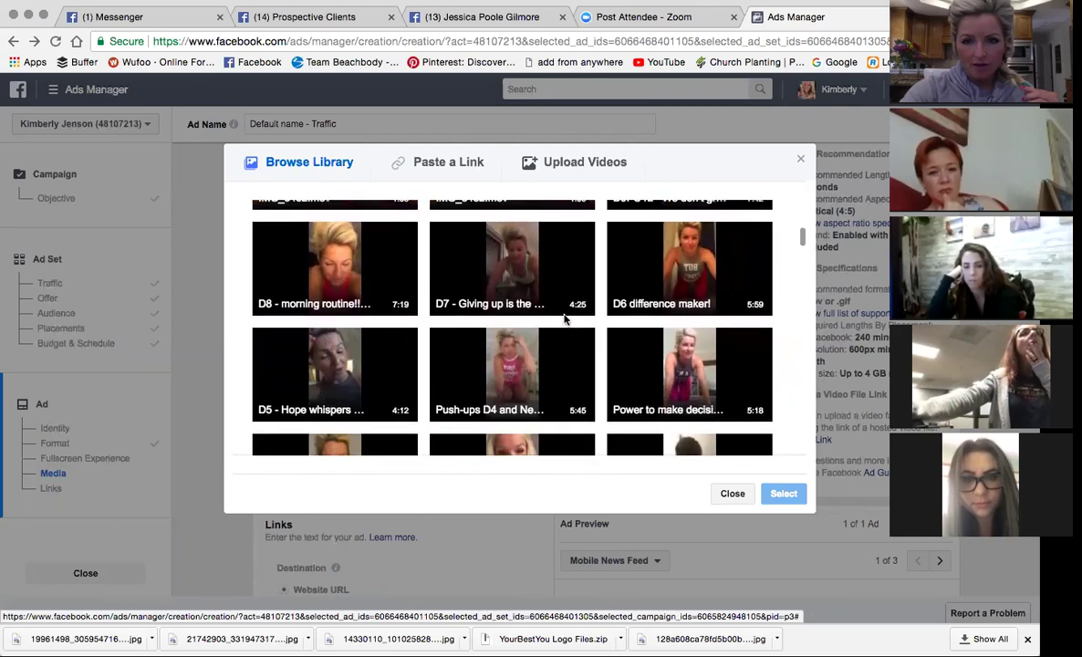
pyautogui.scroll(-5, 564, 321)
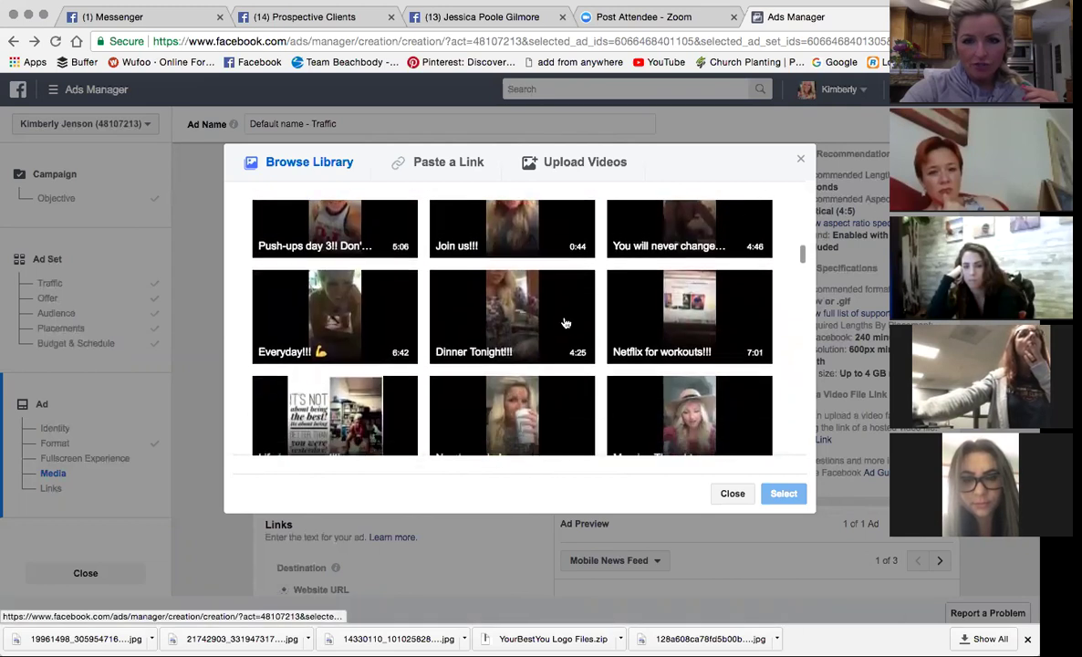
pyautogui.scroll(-4, 565, 321)
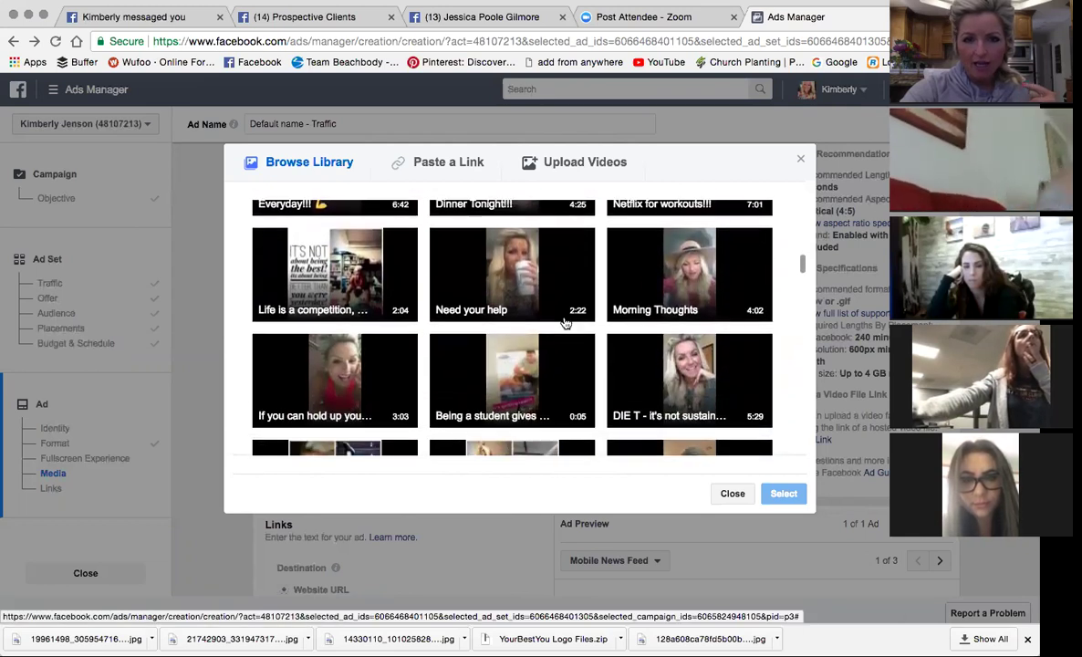
pyautogui.scroll(-1, 565, 321)
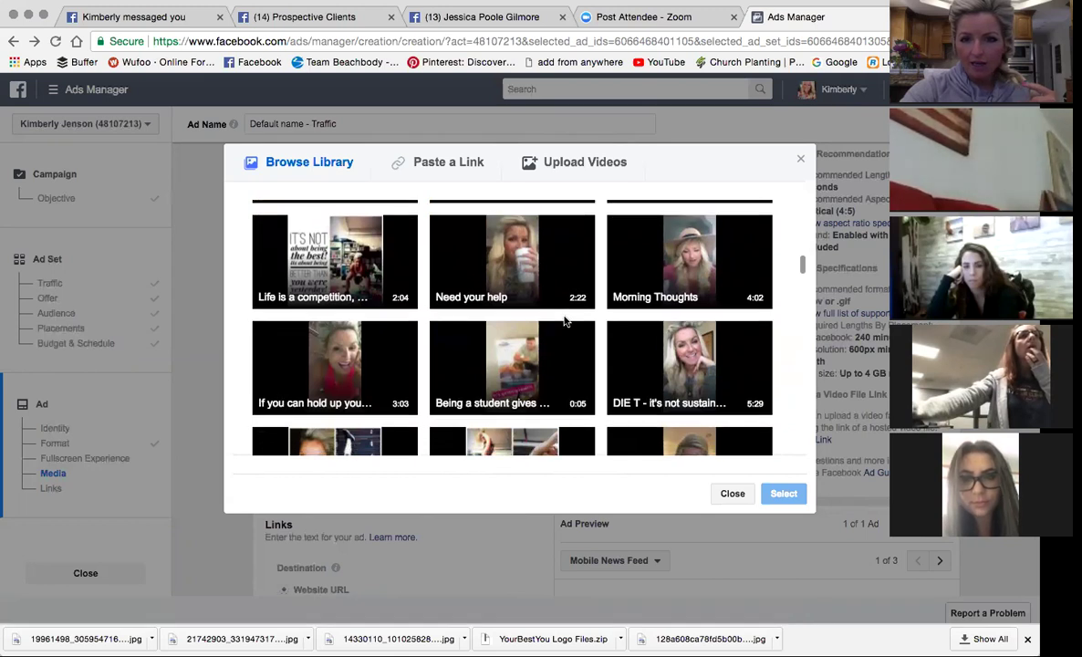
pyautogui.scroll(-3, 565, 322)
pyautogui.scroll(3, 564, 321)
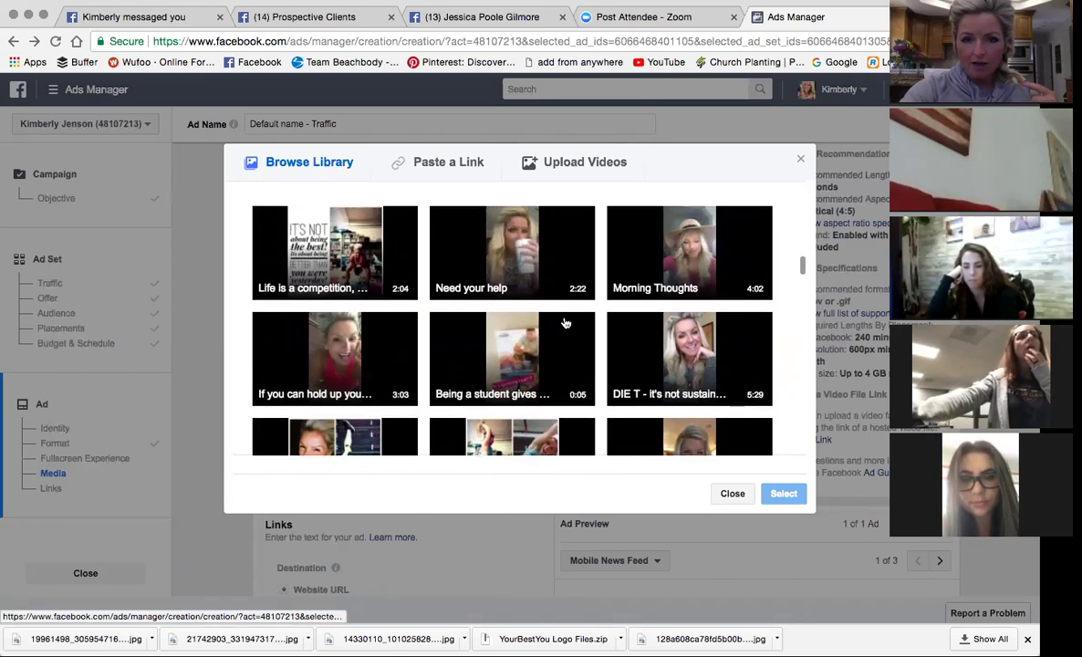
pyautogui.click(732, 252)
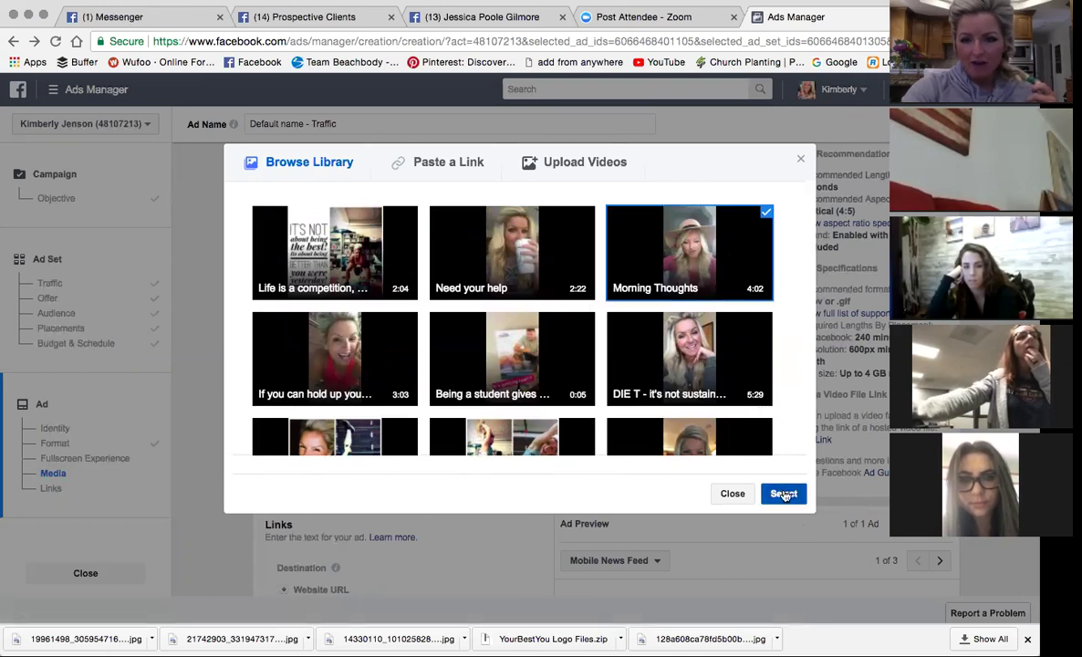
pyautogui.click(784, 494)
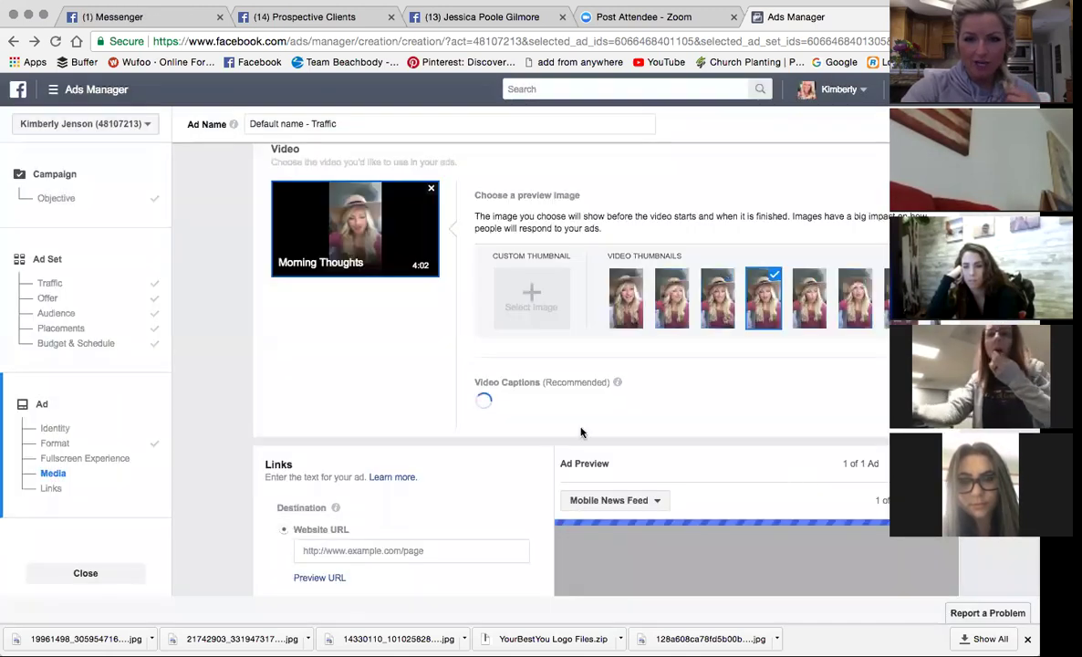
pyautogui.click(630, 301)
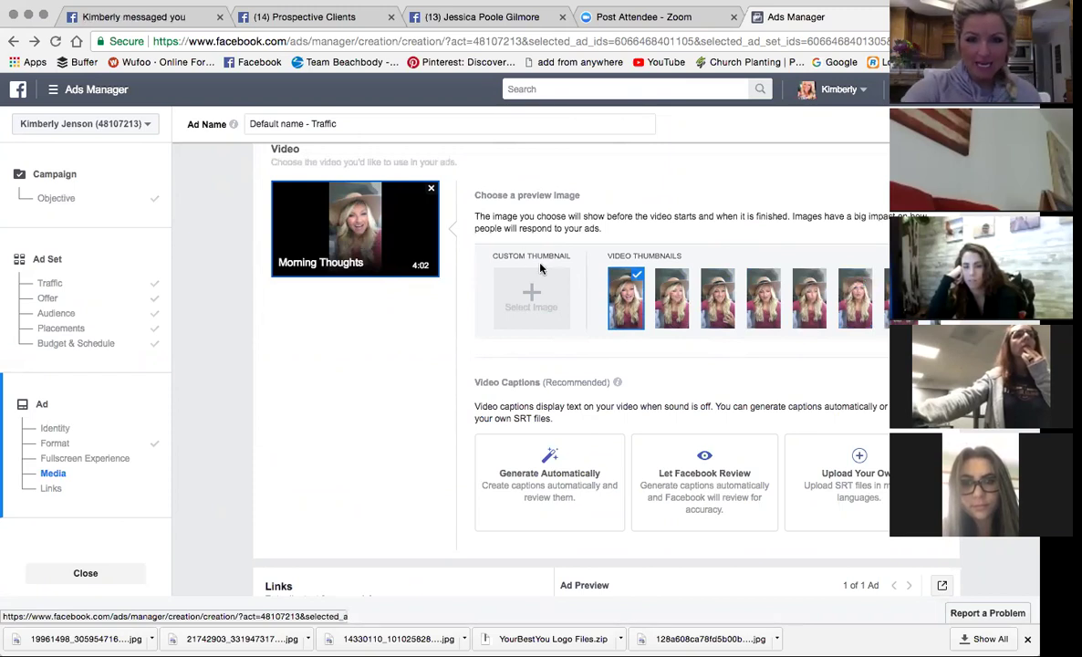
# - Enter the ad text "Mama of three that is dedicated to making life easy, healthy and fun!!"
pyautogui.scroll(-2, 540, 268)
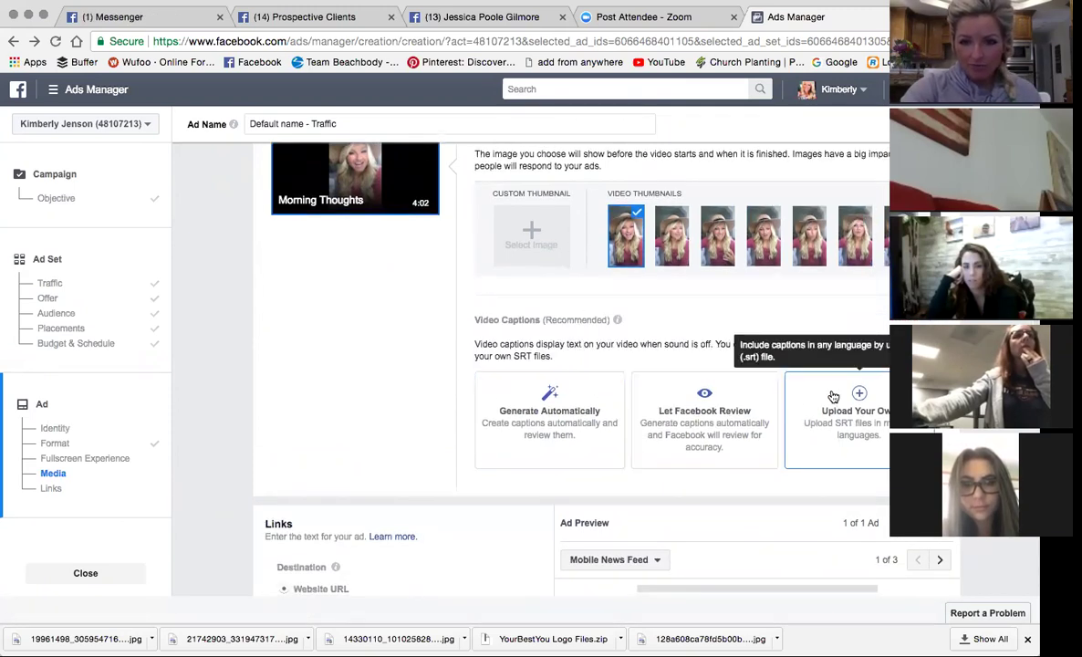
pyautogui.scroll(-4, 680, 465)
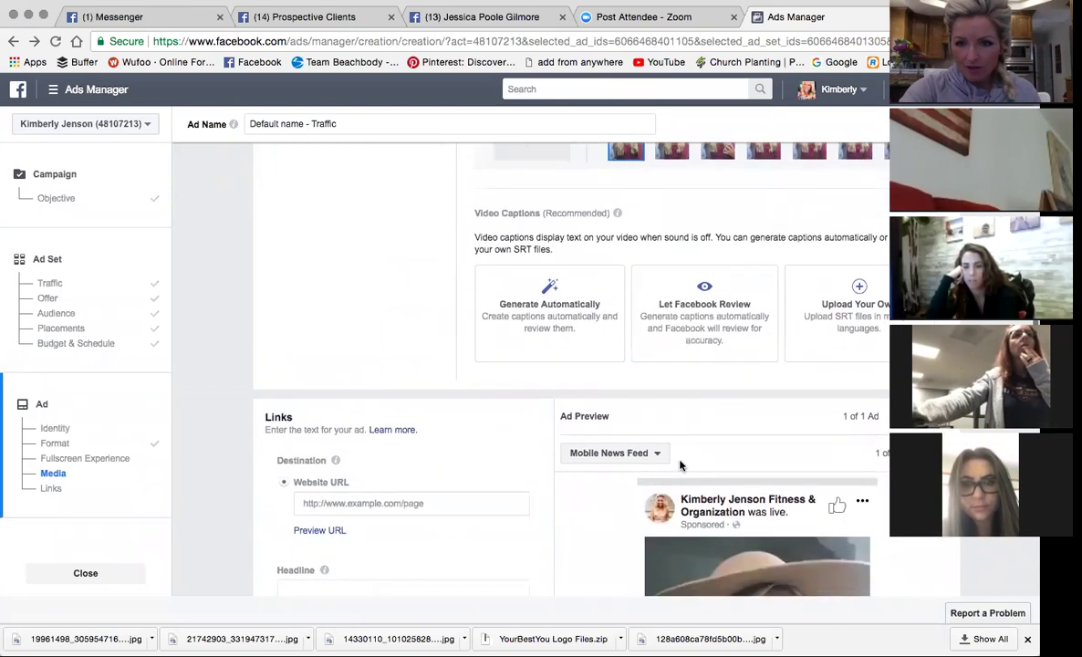
pyautogui.scroll(-8, 681, 465)
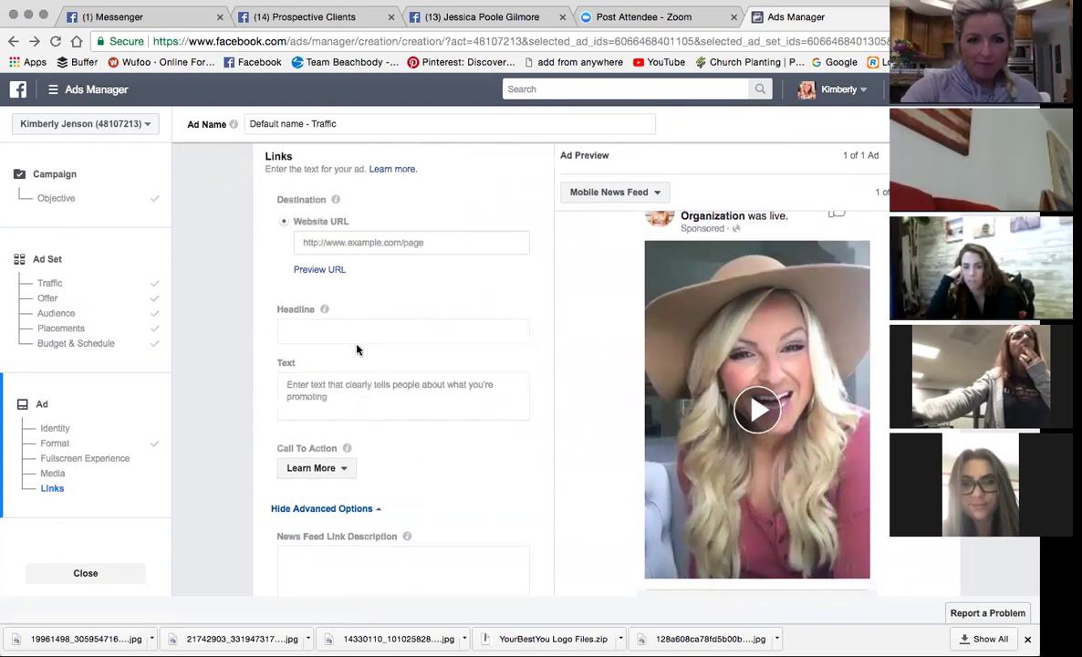
pyautogui.scroll(-1, 343, 351)
pyautogui.click(337, 363)
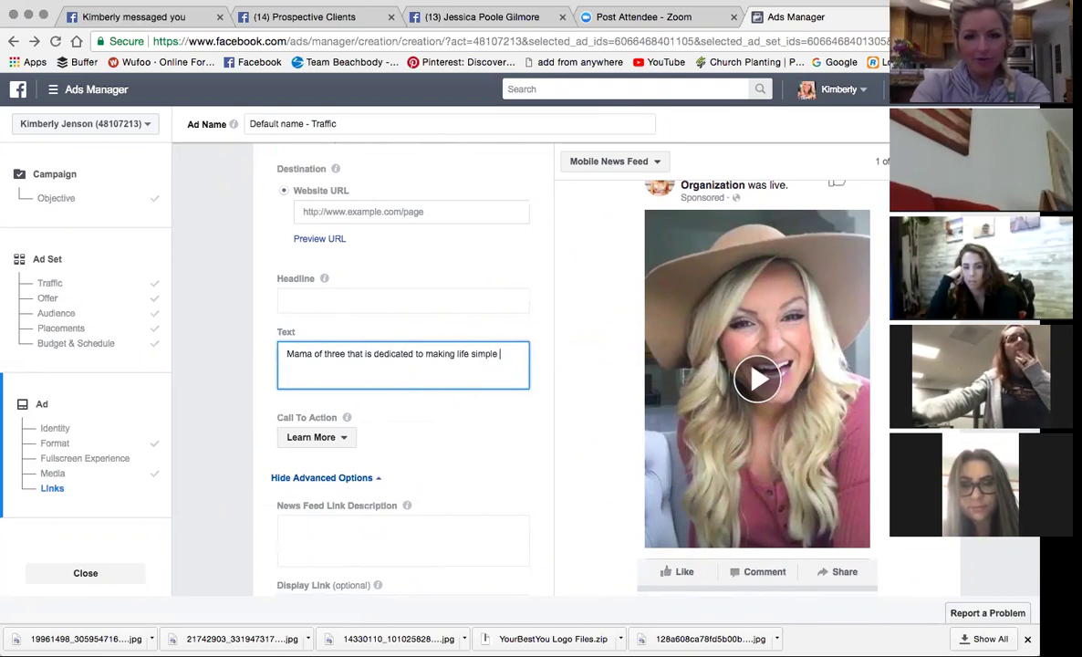
pyautogui.press('BackSpace')
pyautogui.press('BackSpace')
pyautogui.write('easy')
pyautogui.press('BackSpace')
pyautogui.write(',')
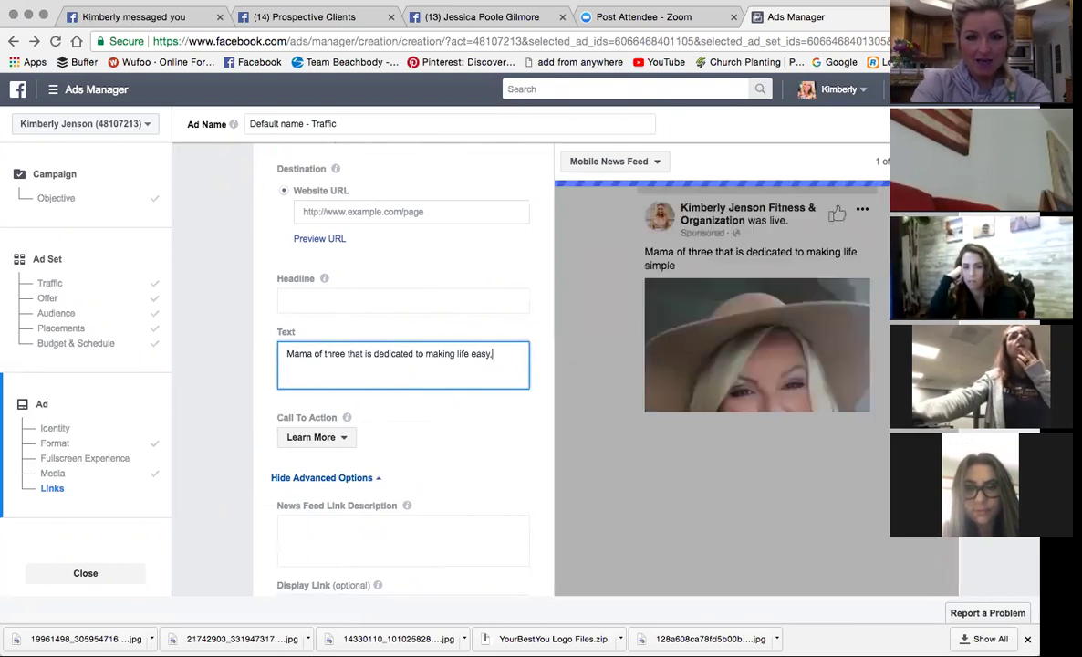
pyautogui.write(' healthy and fun!!')
# - Extend the ad text with "Like my page to learn how you too can become your best self!"
pyautogui.write('Jo')
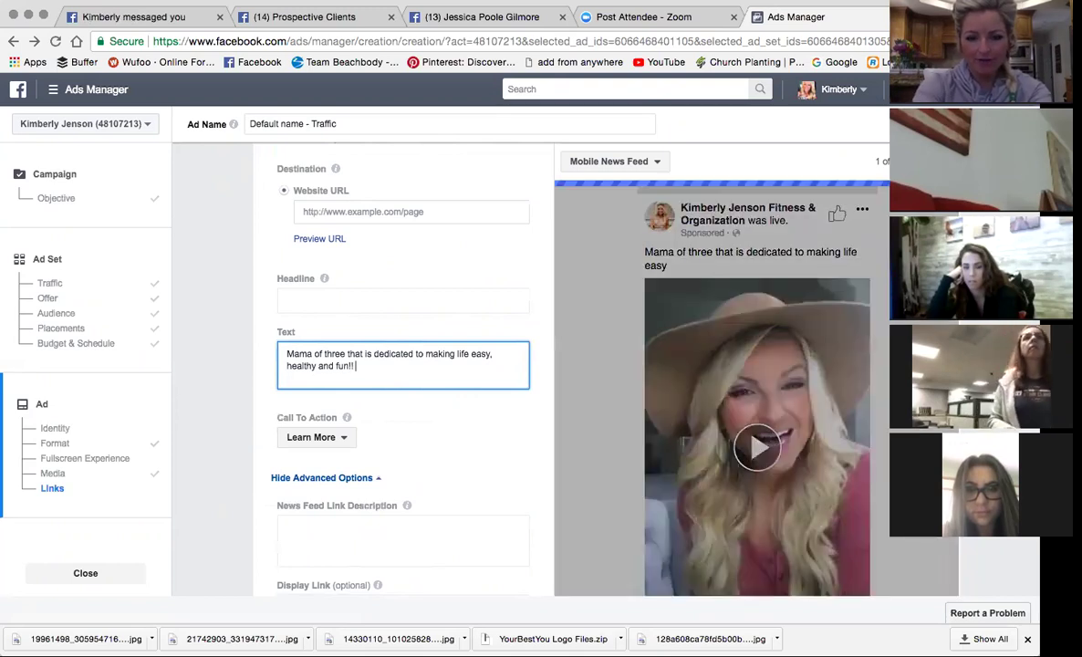
pyautogui.write('Like my page to')
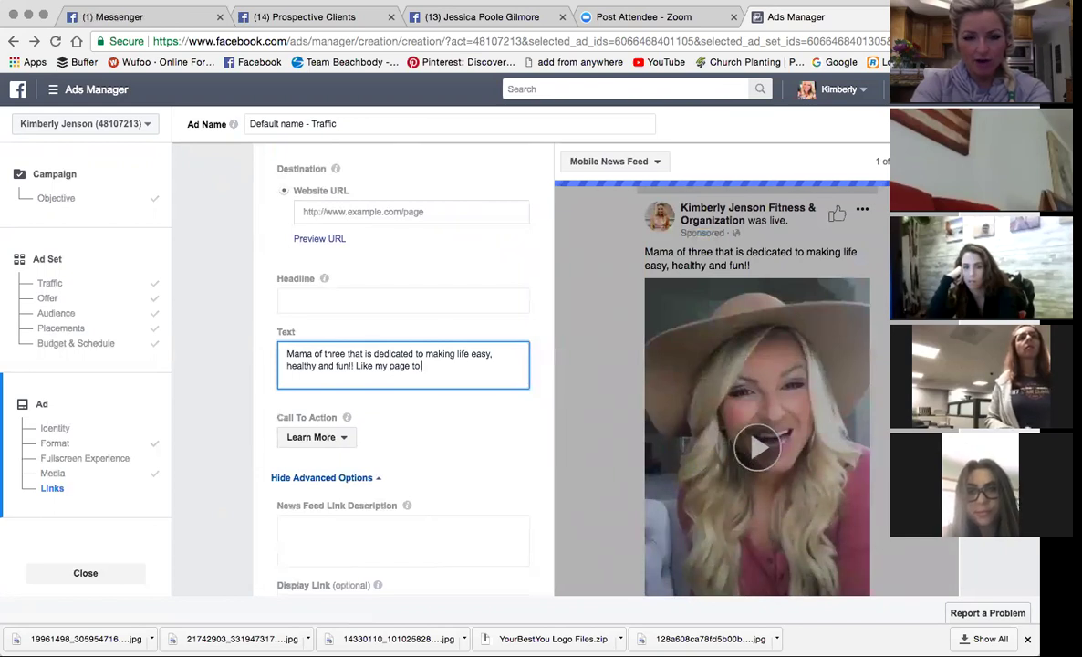
pyautogui.press('BackSpace')
pyautogui.press('BackSpace')
pyautogui.write('learn')
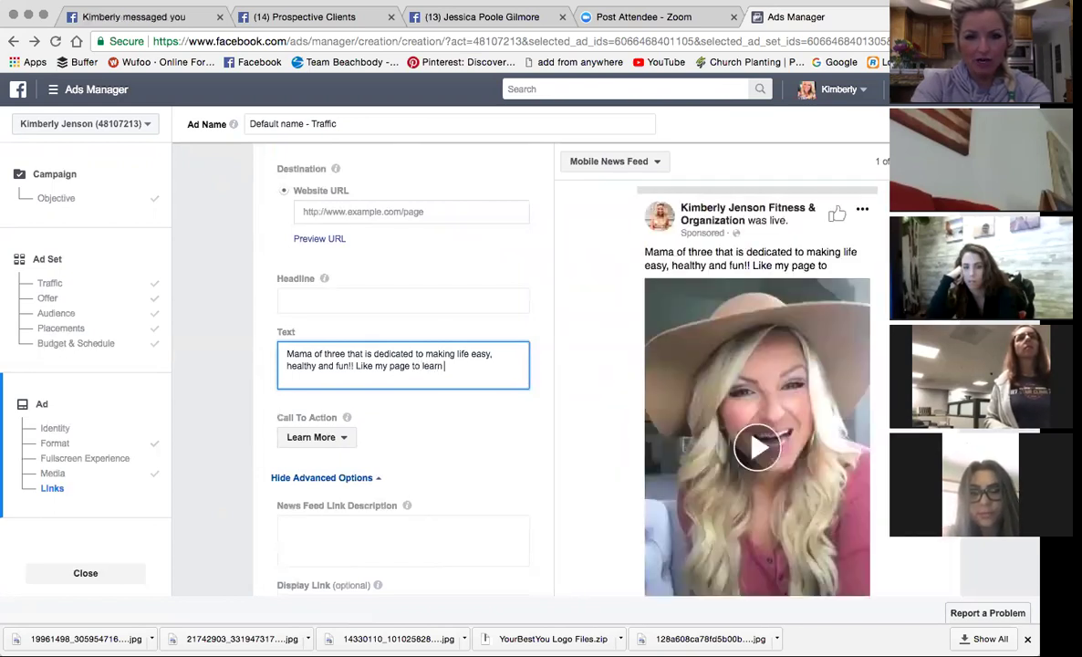
pyautogui.write(' how you too can')
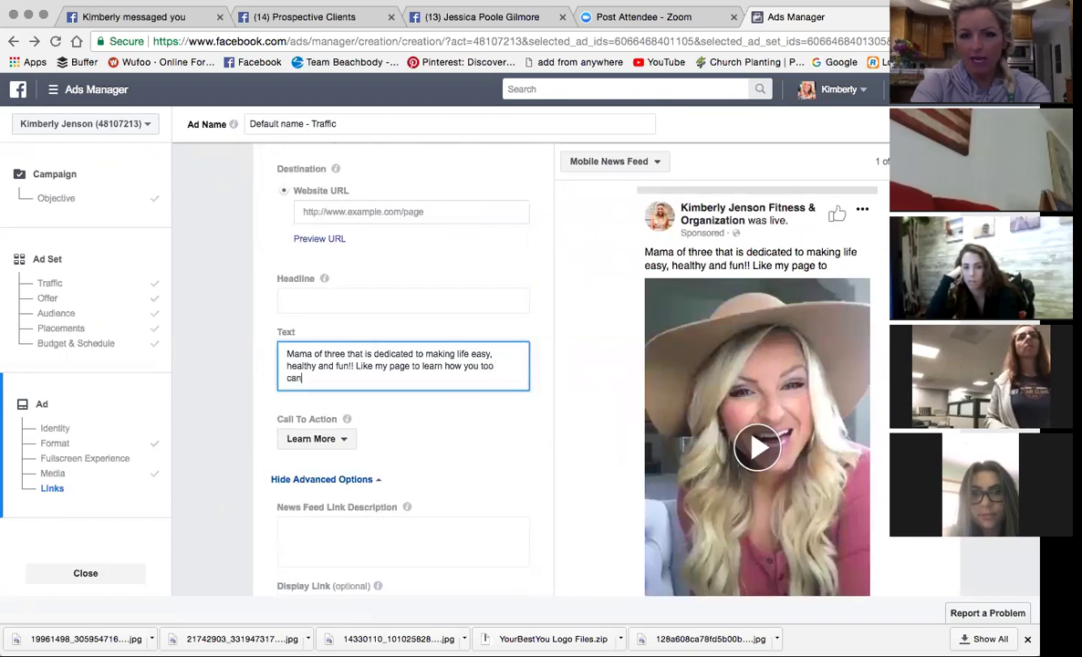
pyautogui.write(' find your')
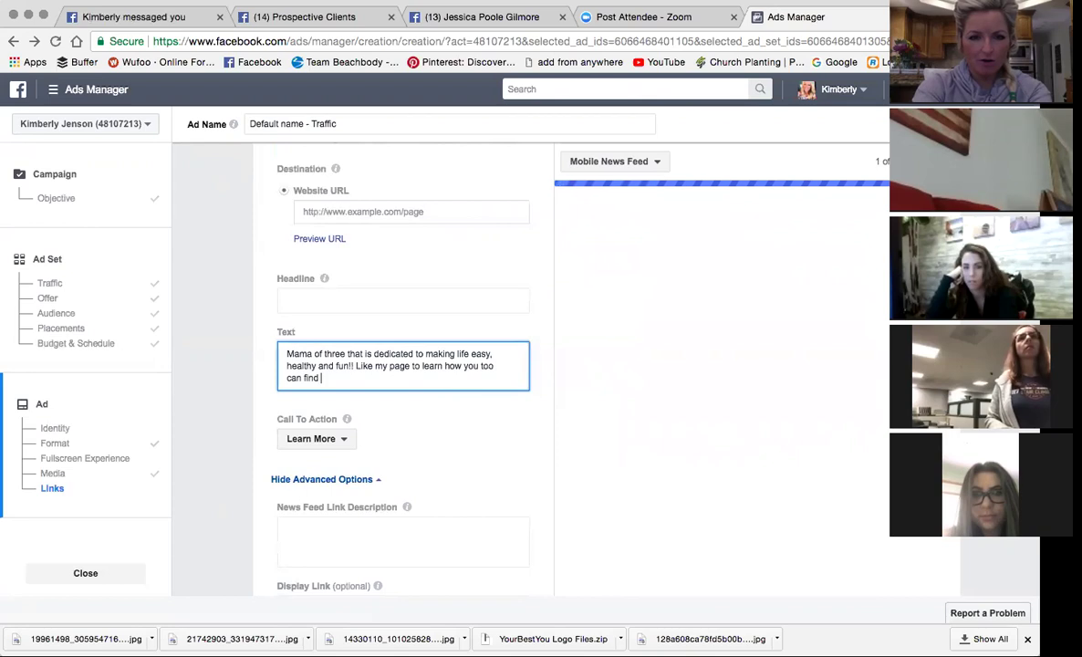
pyautogui.press('BackSpace')
pyautogui.press('BackSpace')
pyautogui.press('BackSpace')
pyautogui.press('BackSpace')
pyautogui.press('BackSpace')
pyautogui.press('BackSpace')
pyautogui.press('BackSpace')
pyautogui.write('an become')
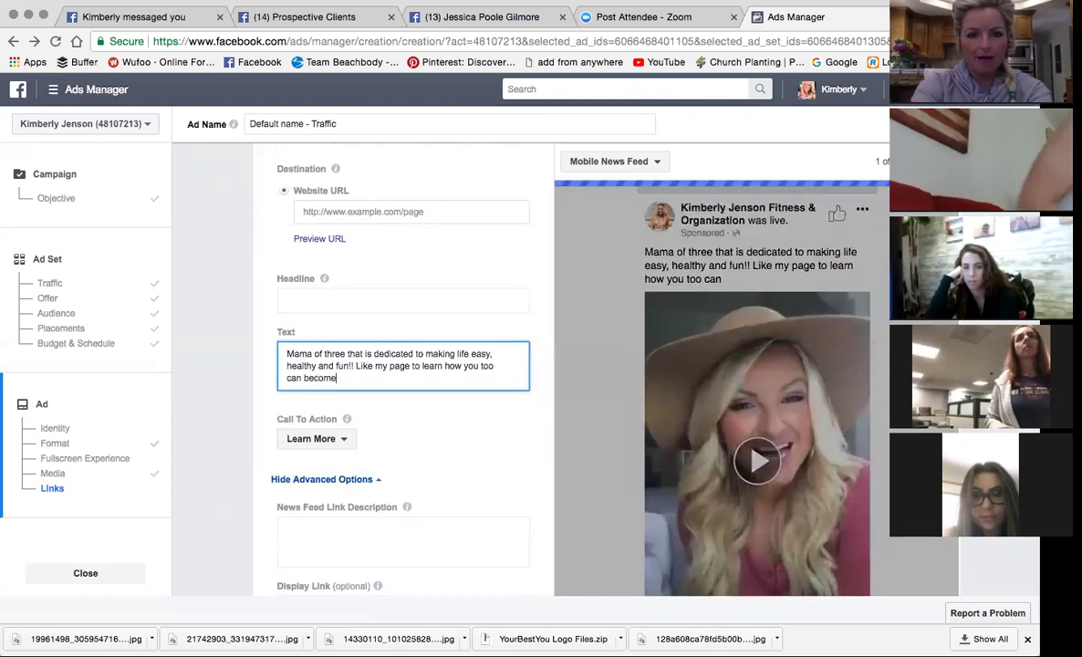
pyautogui.write(' your best self!')
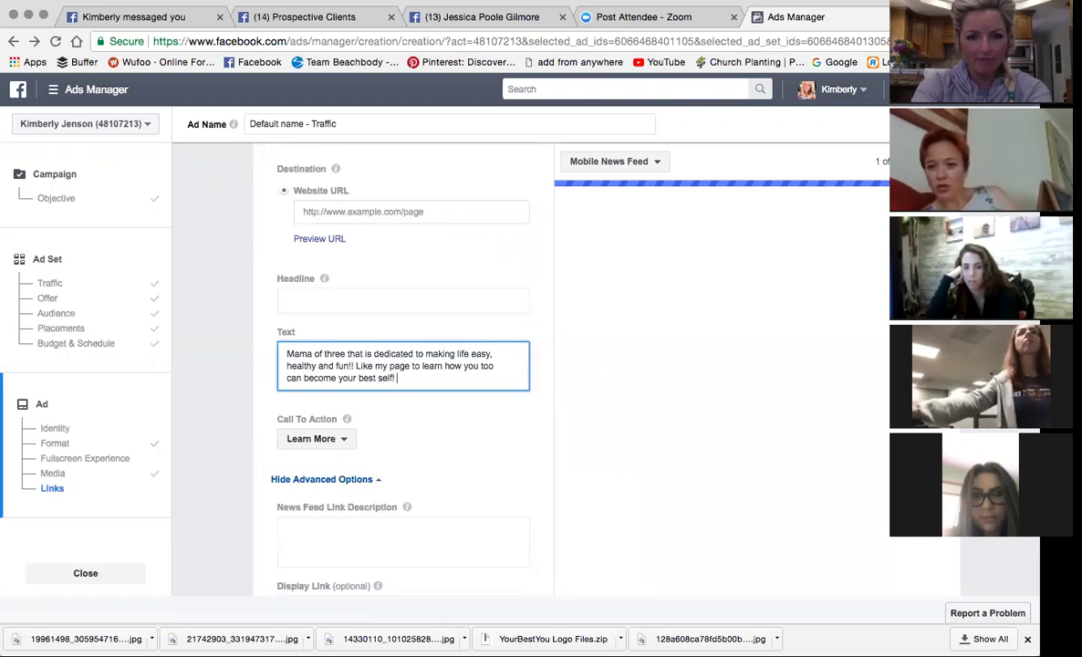
# - Try to use the Facebook page's address as the ad's destination website URL
pyautogui.scroll(-5, 447, 364)
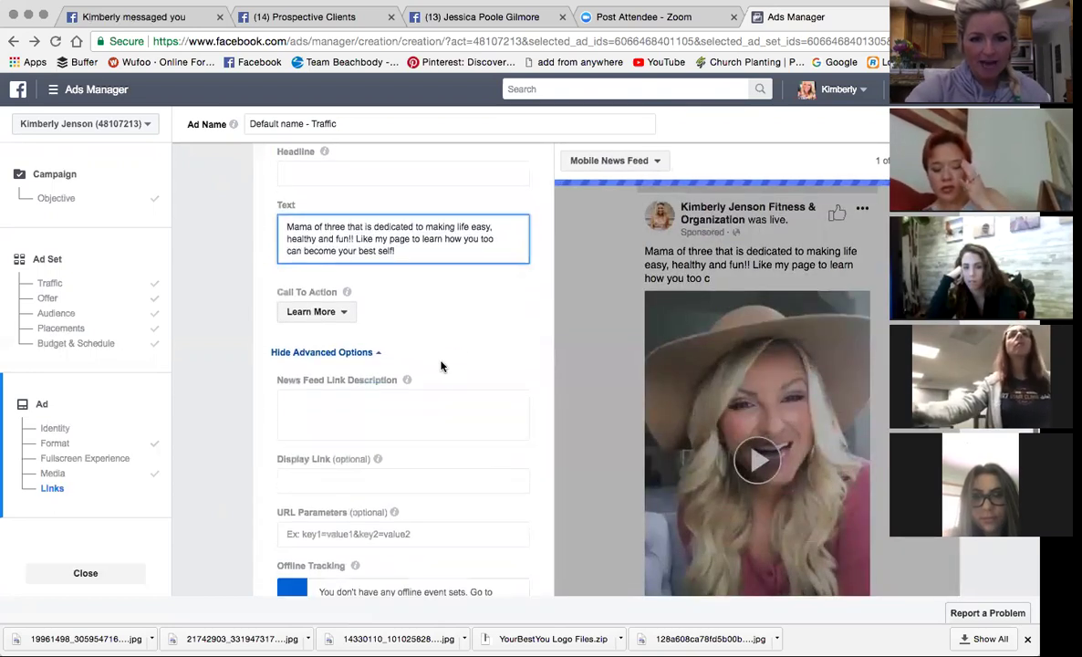
pyautogui.scroll(-4, 449, 359)
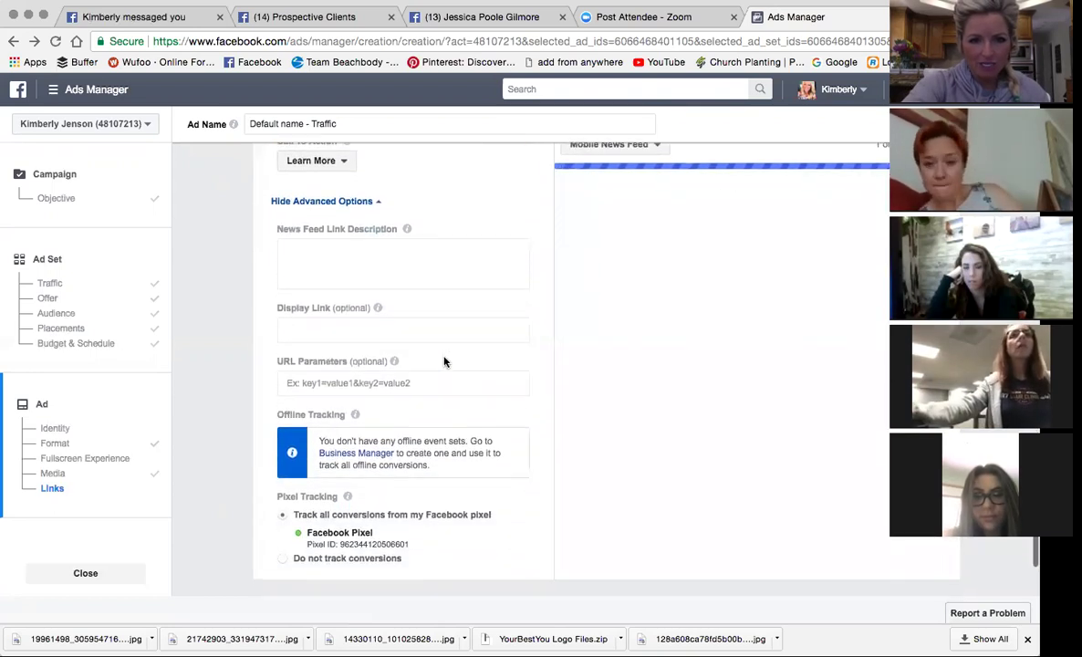
pyautogui.scroll(12, 451, 361)
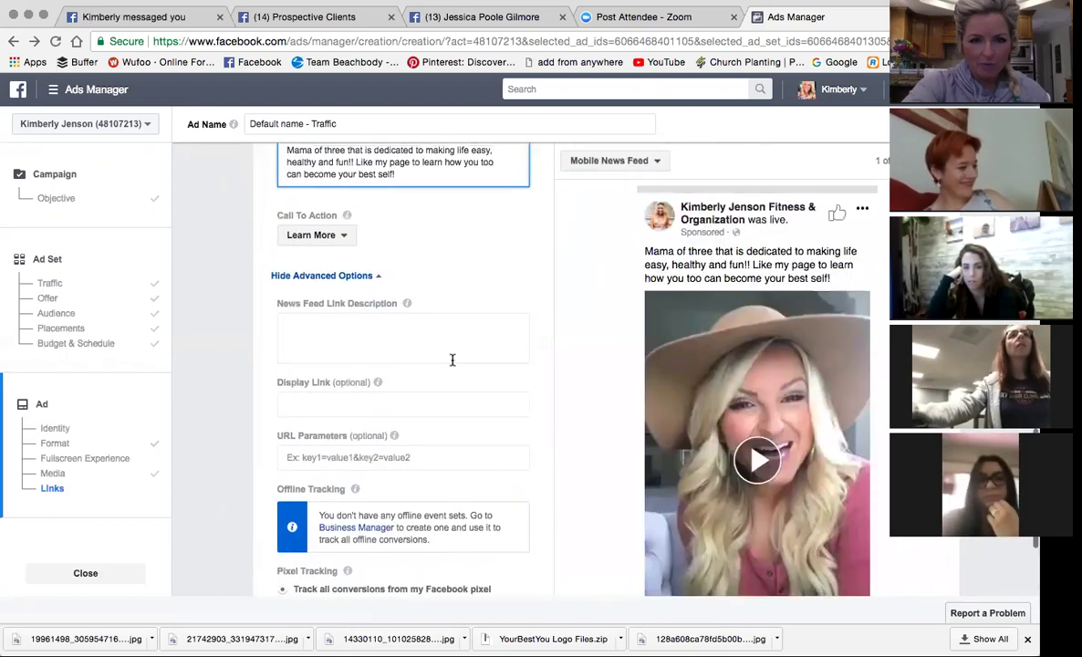
pyautogui.scroll(1, 451, 366)
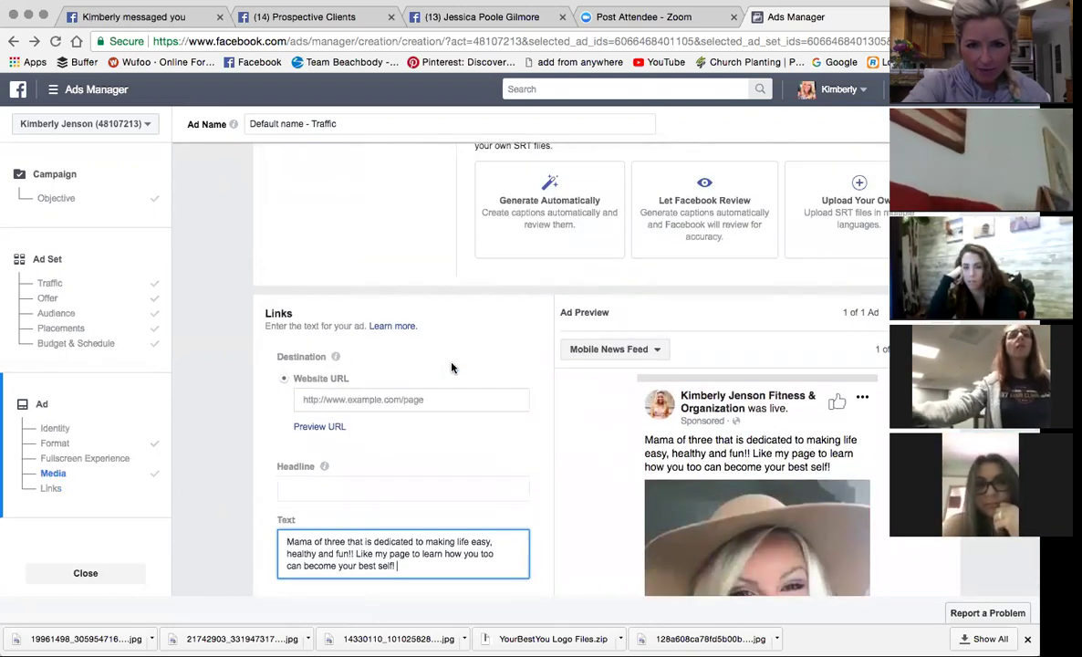
pyautogui.scroll(-2, 452, 367)
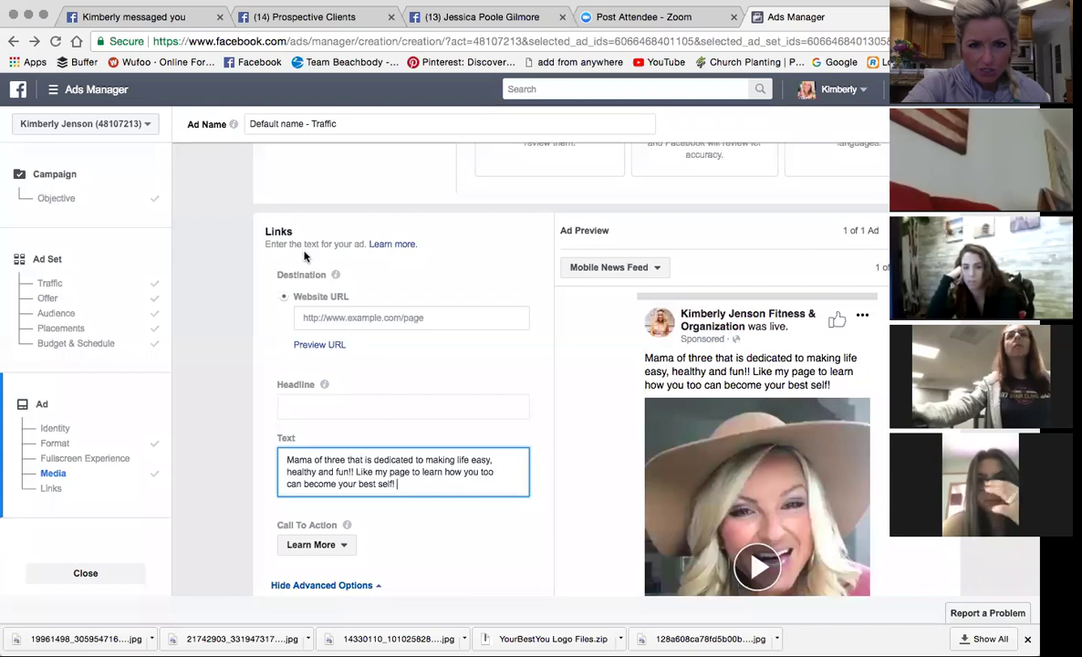
pyautogui.click(416, 337)
pyautogui.click(399, 317)
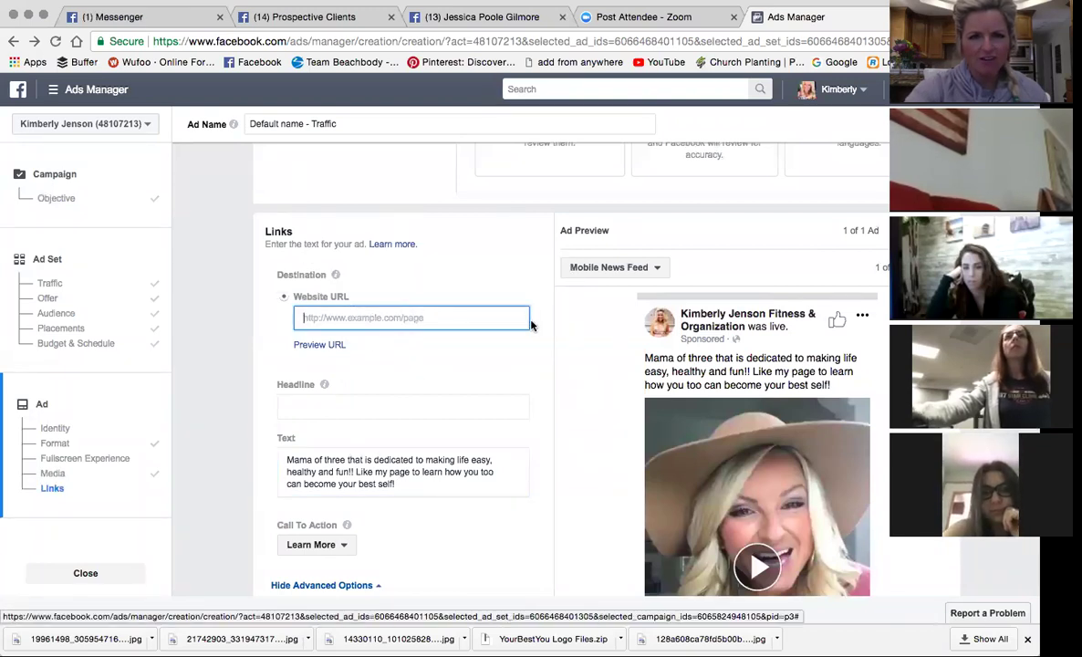
pyautogui.write('www')
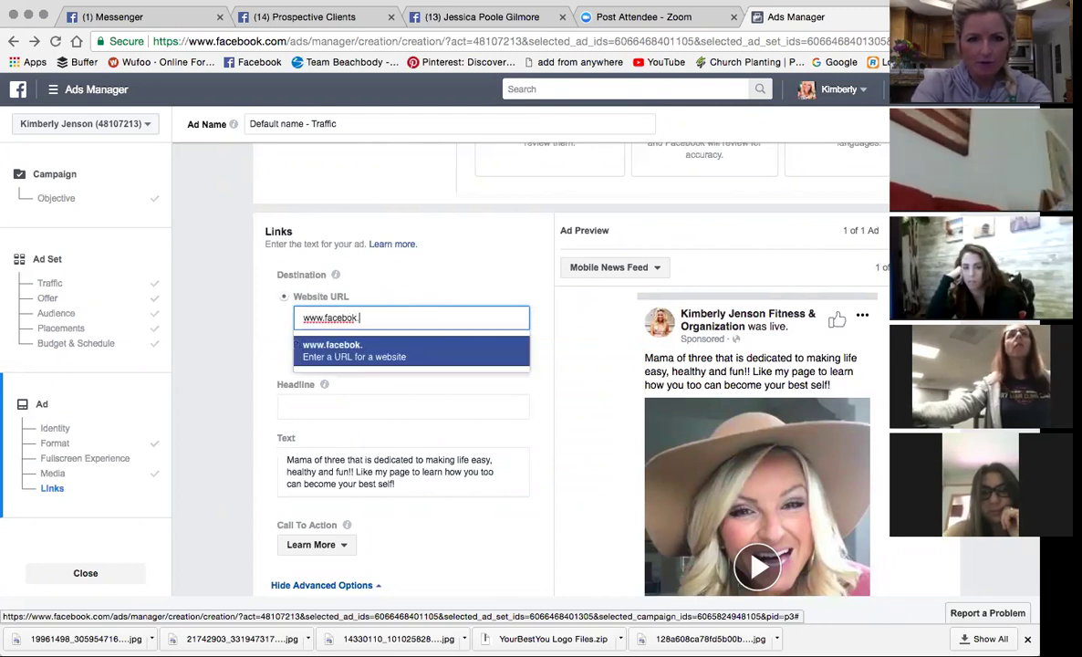
pyautogui.write('.facebook.c')
pyautogui.press('BackSpace')
pyautogui.write('.com')
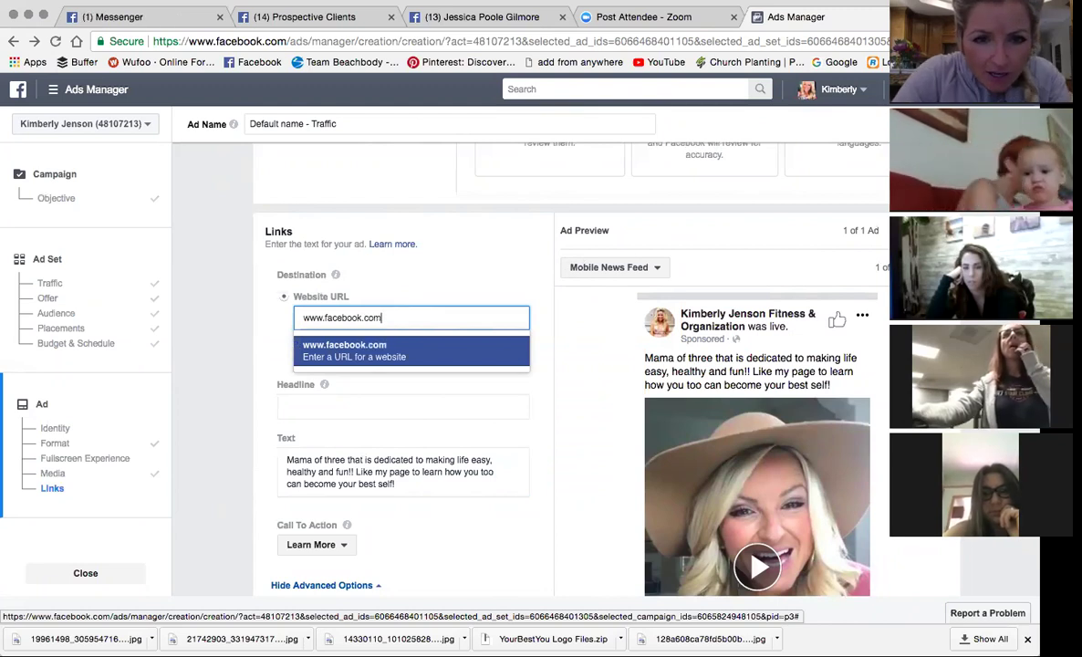
pyautogui.write('/kim')
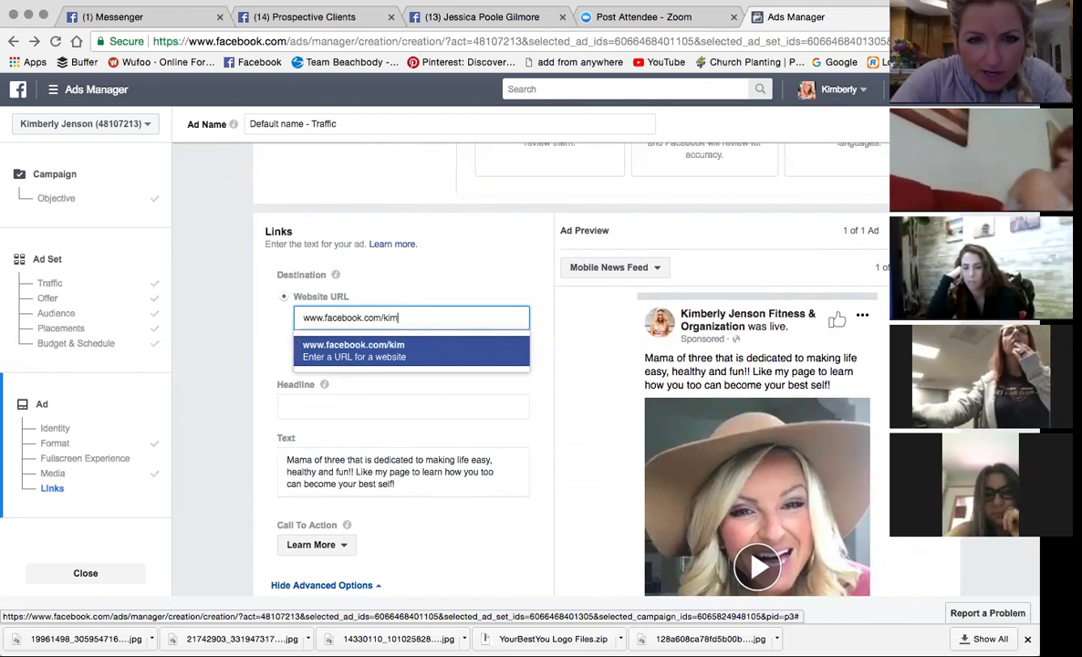
pyautogui.write('bermaxine')
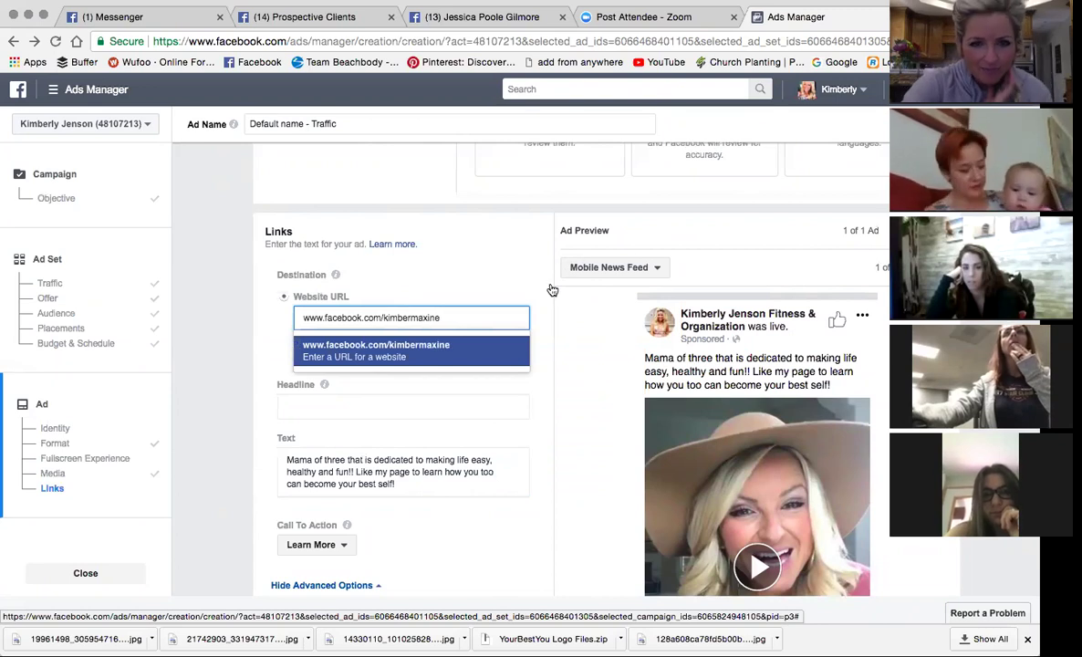
pyautogui.click(362, 359)
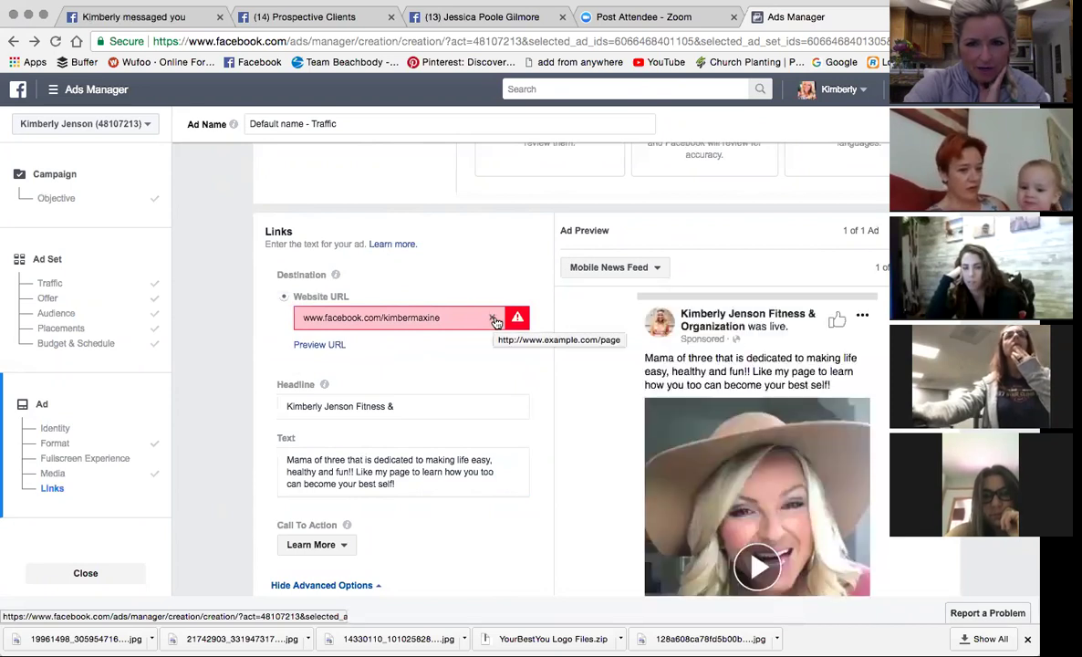
# - Check the error on the destination website URL and clear the entered address
pyautogui.scroll(-2, 489, 274)
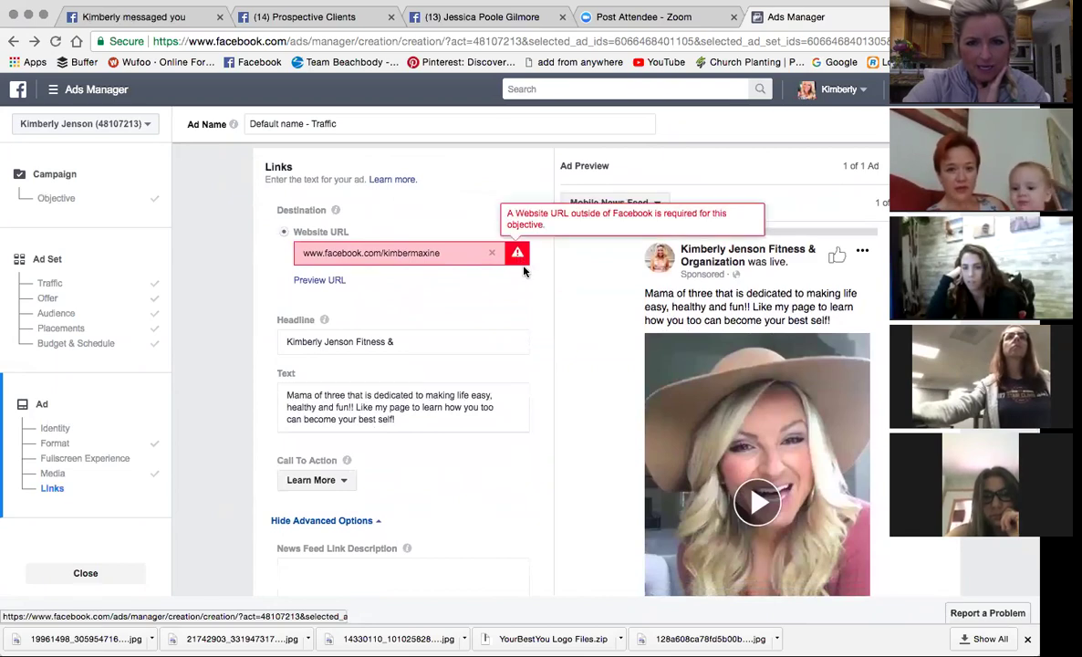
pyautogui.scroll(6, 516, 262)
pyautogui.scroll(-2, 520, 269)
pyautogui.scroll(-5, 524, 274)
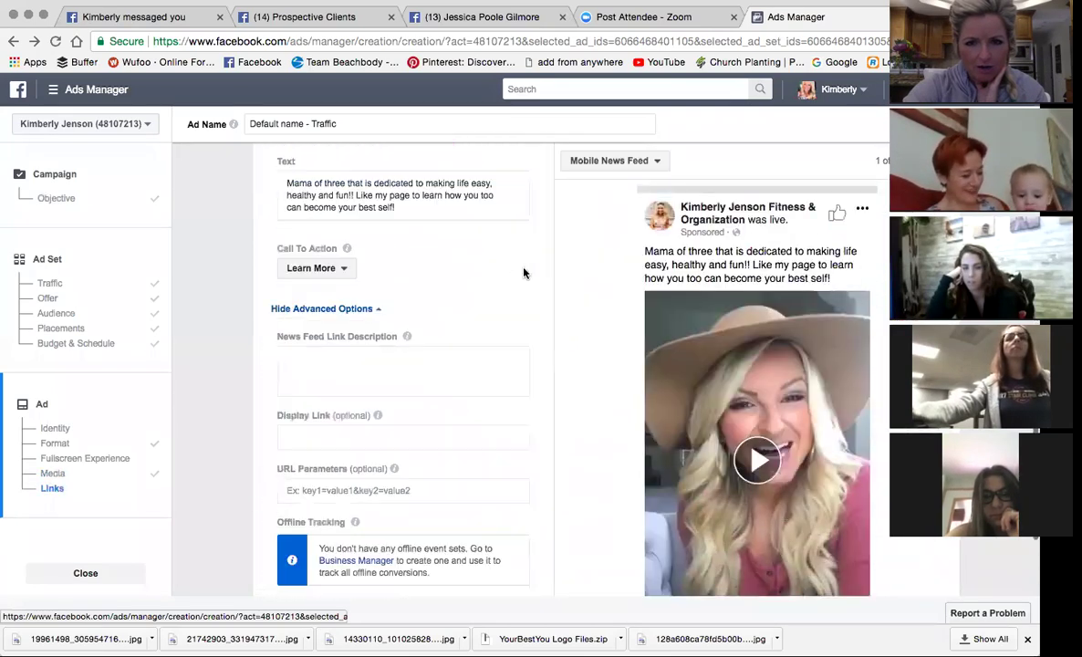
pyautogui.scroll(2, 523, 273)
pyautogui.moveTo(518, 202)
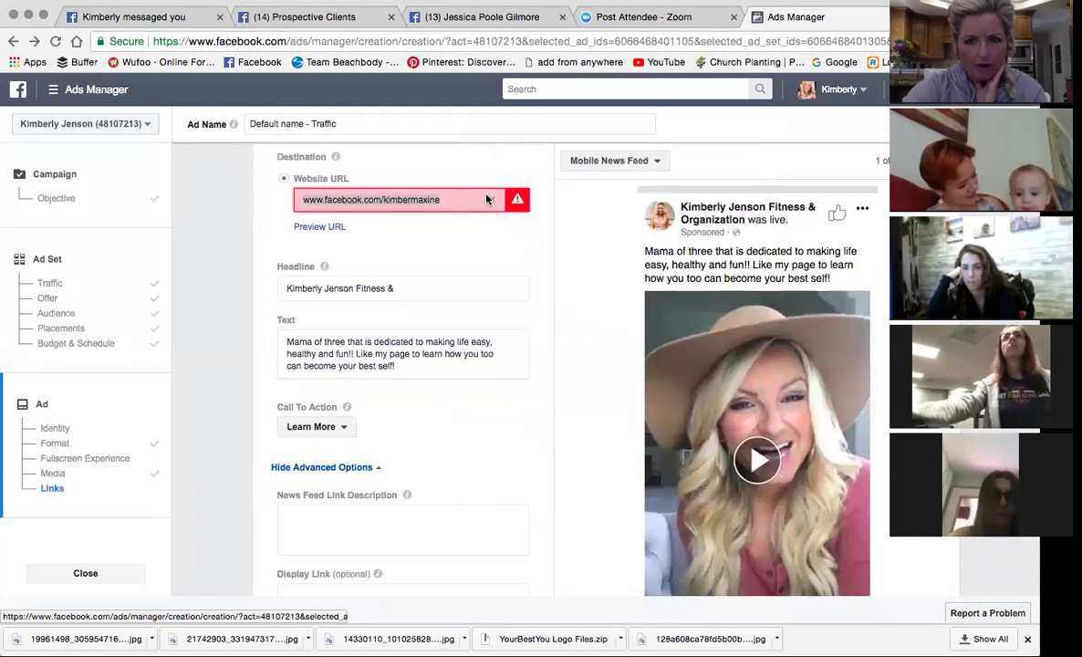
pyautogui.click(489, 202)
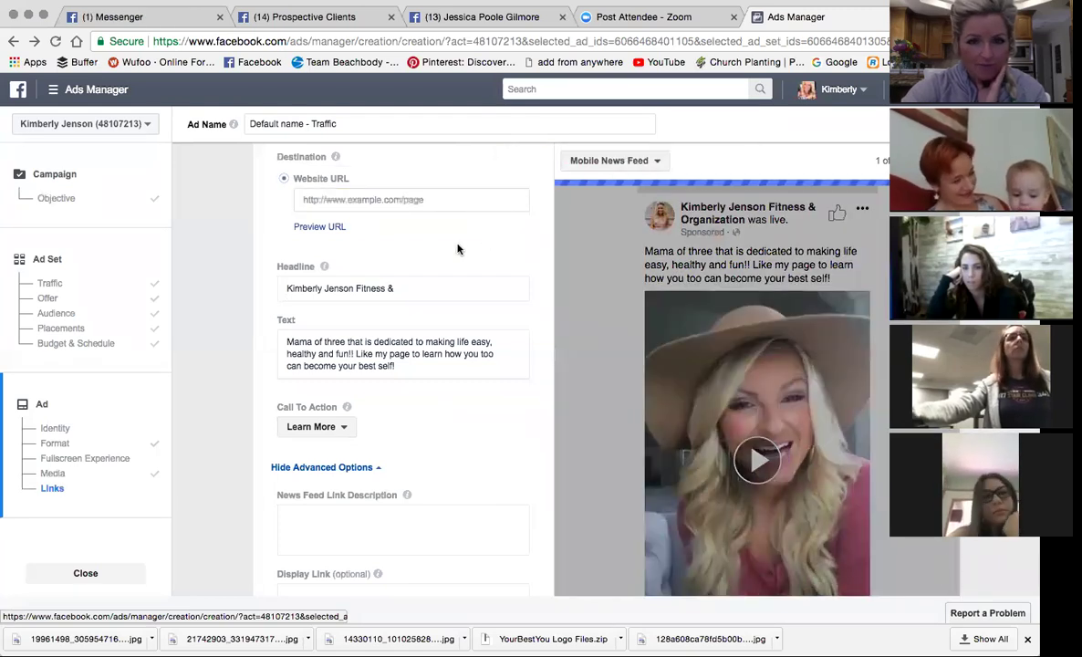
# - Try to confirm the ad with the destination website URL left empty
pyautogui.scroll(-3, 470, 274)
pyautogui.scroll(-5, 475, 282)
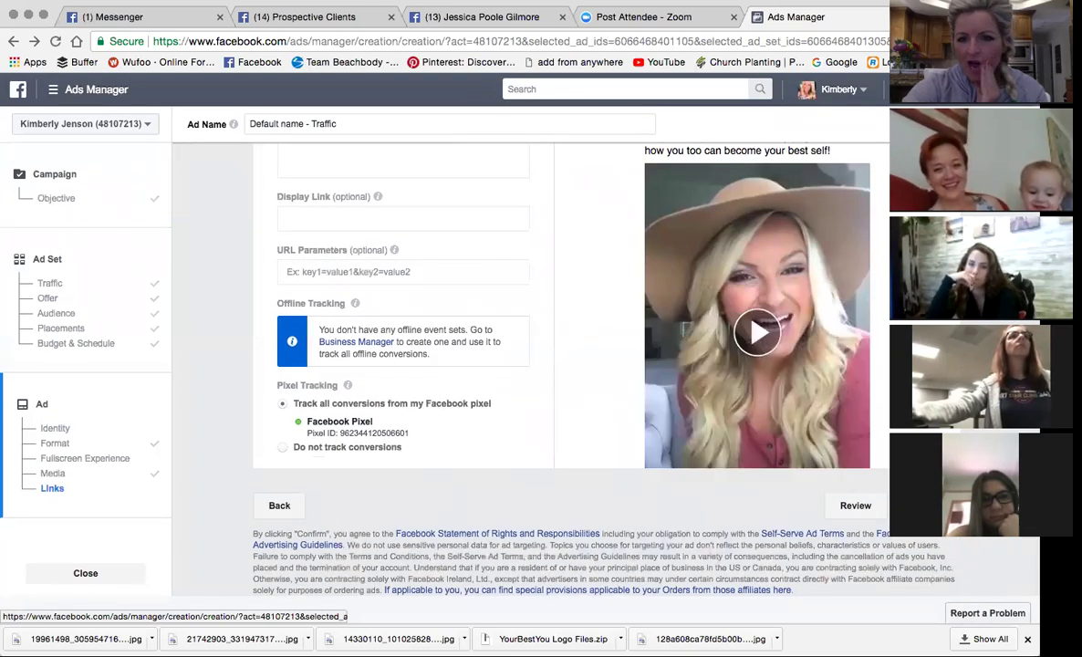
pyautogui.scroll(2, 602, 474)
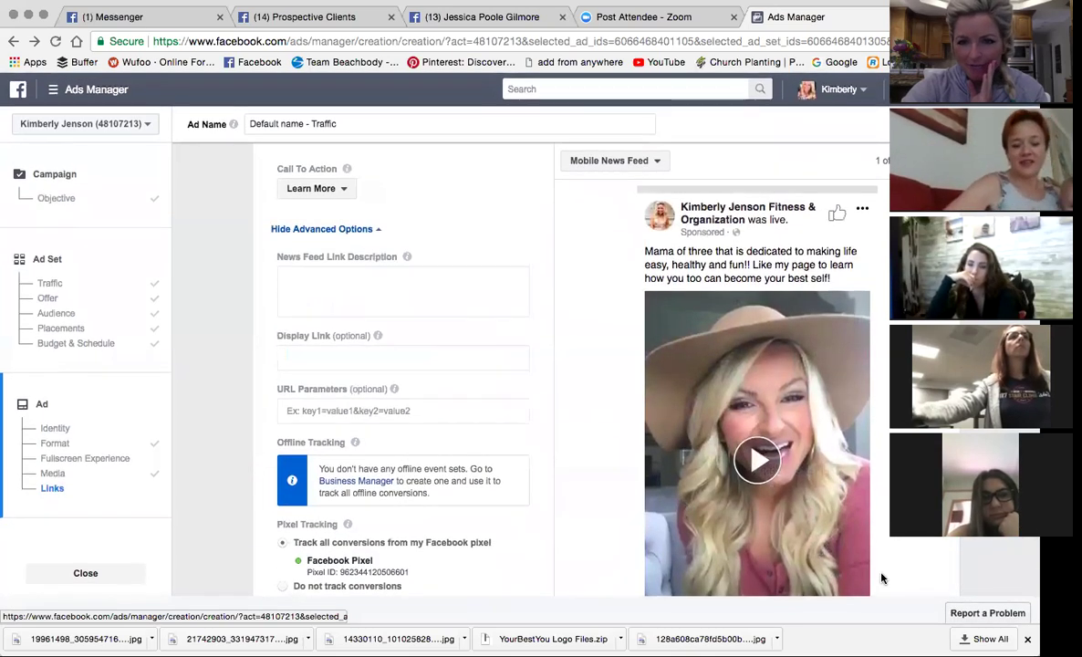
pyautogui.scroll(-2, 913, 581)
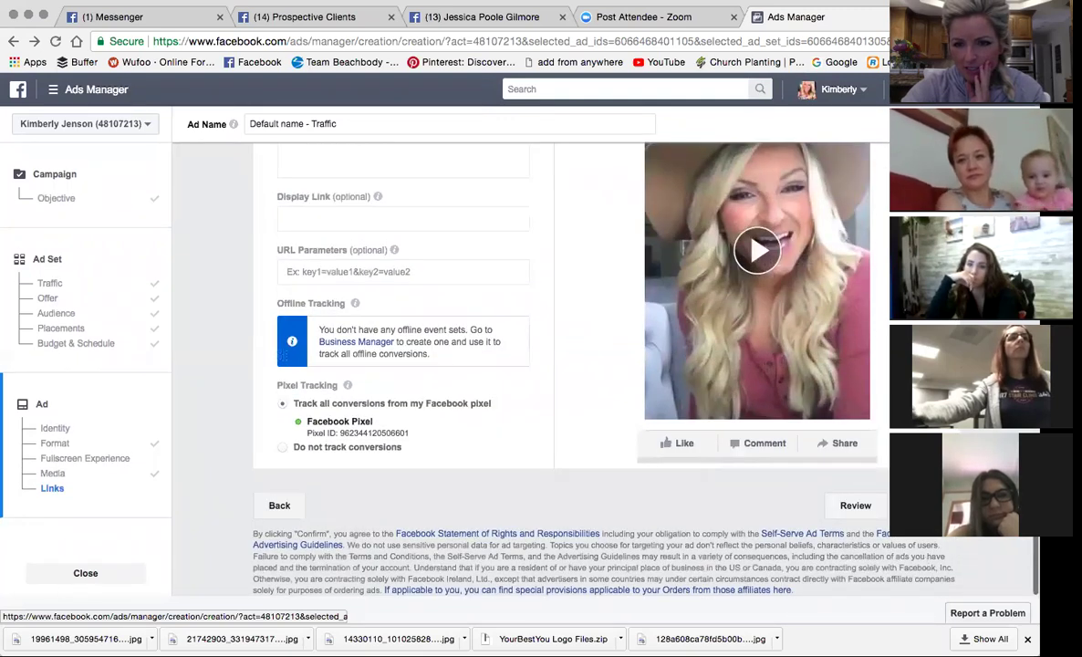
pyautogui.click(926, 564)
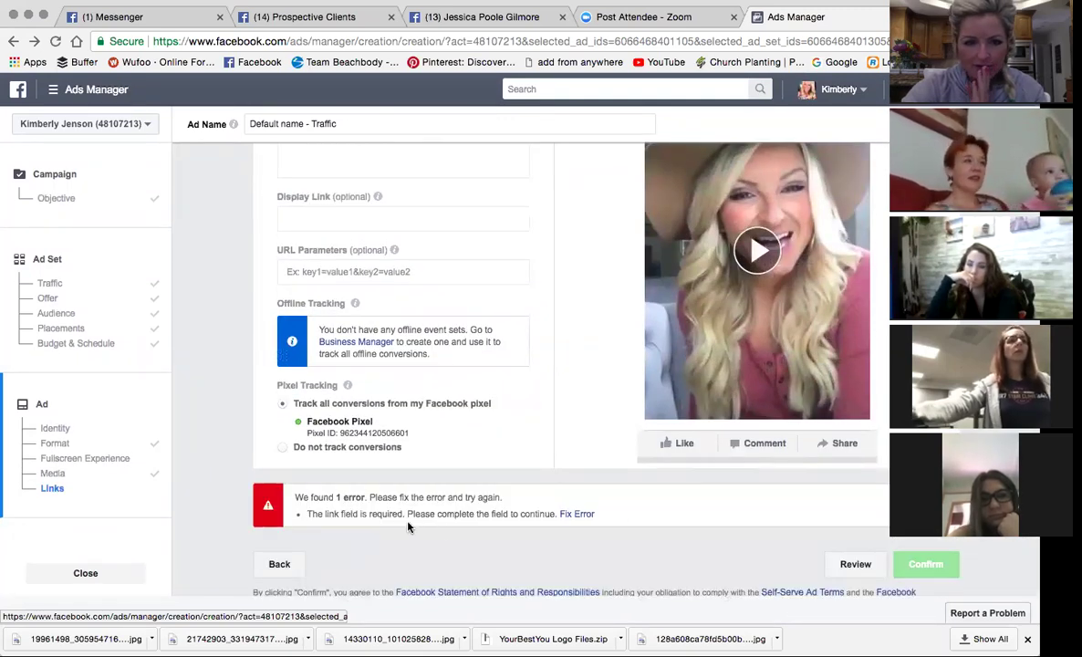
# - Replace the ad's headline with the page owner's full name
pyautogui.scroll(5, 388, 516)
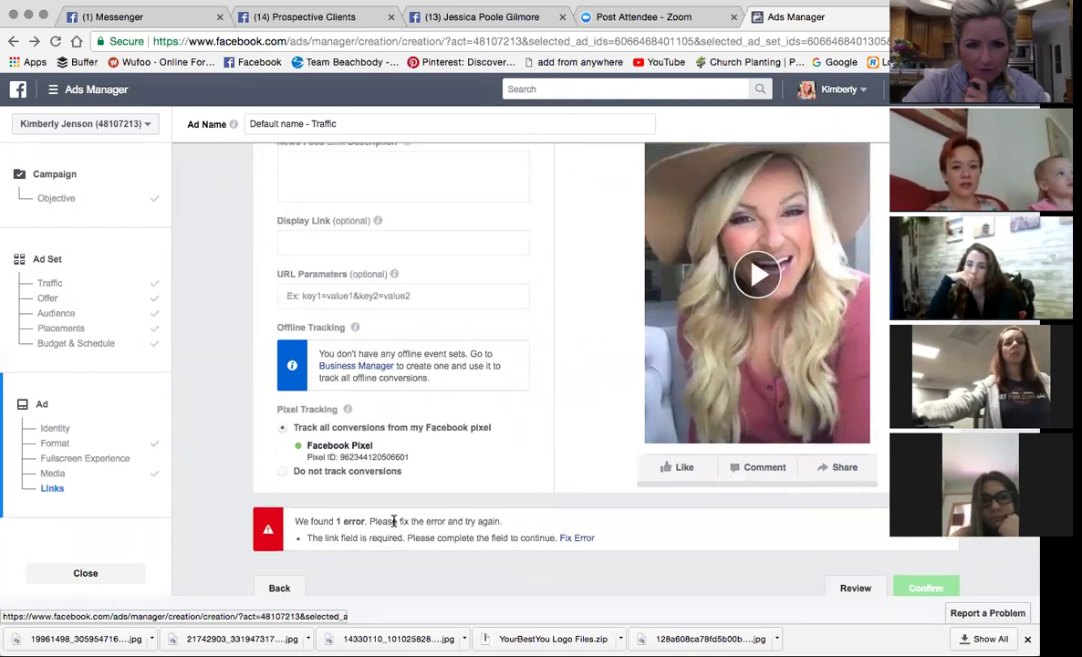
pyautogui.scroll(2, 395, 521)
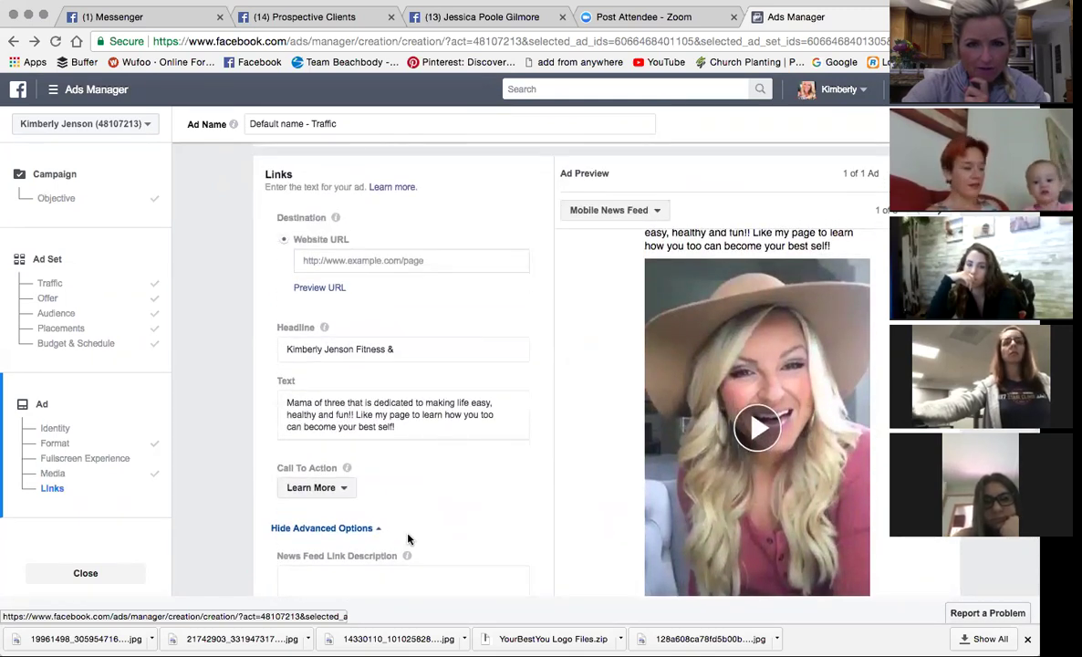
pyautogui.click(414, 347)
pyautogui.press('super+a')
pyautogui.press('BackSpace')
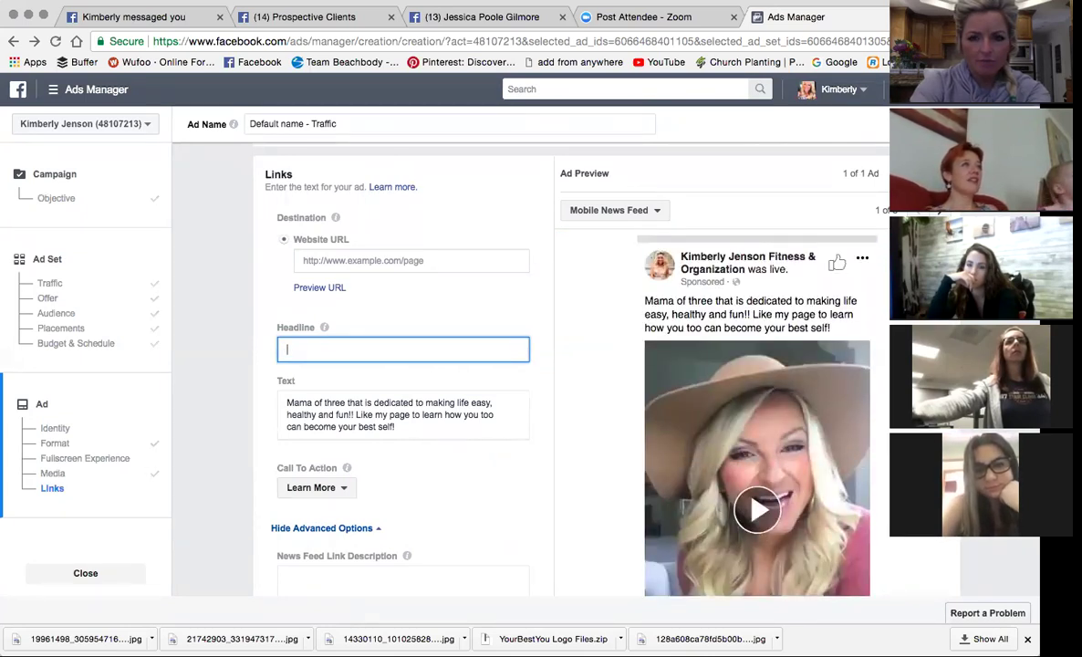
pyautogui.write('berly Jenson')
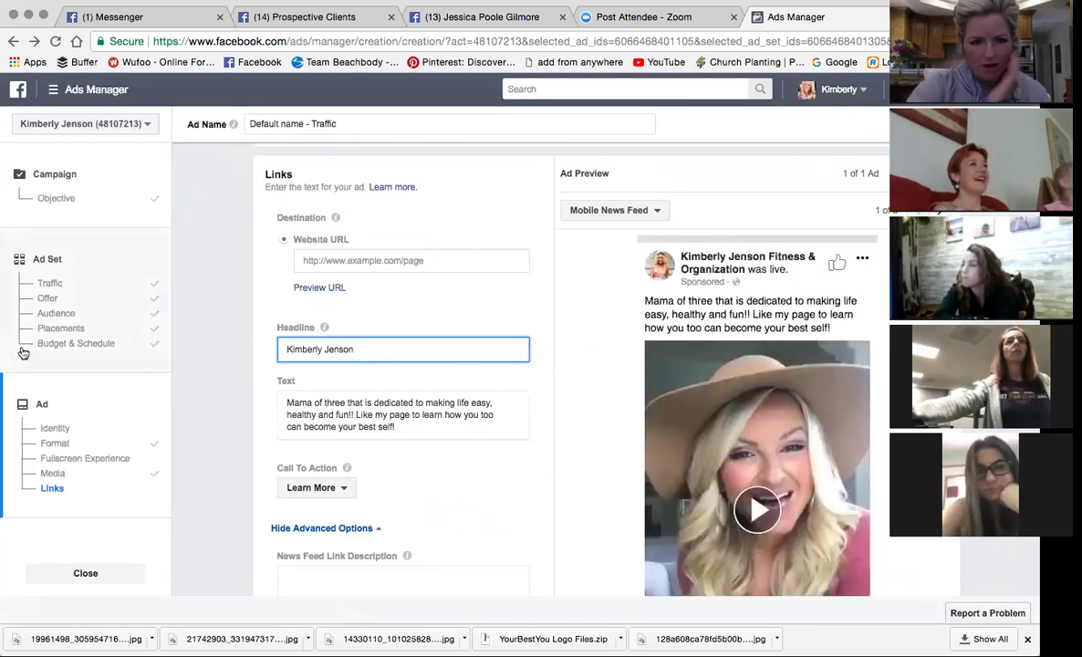
# - Trace the missing-link error to the field that needs fixing and open the destination website URL for editing
pyautogui.scroll(-3, 384, 492)
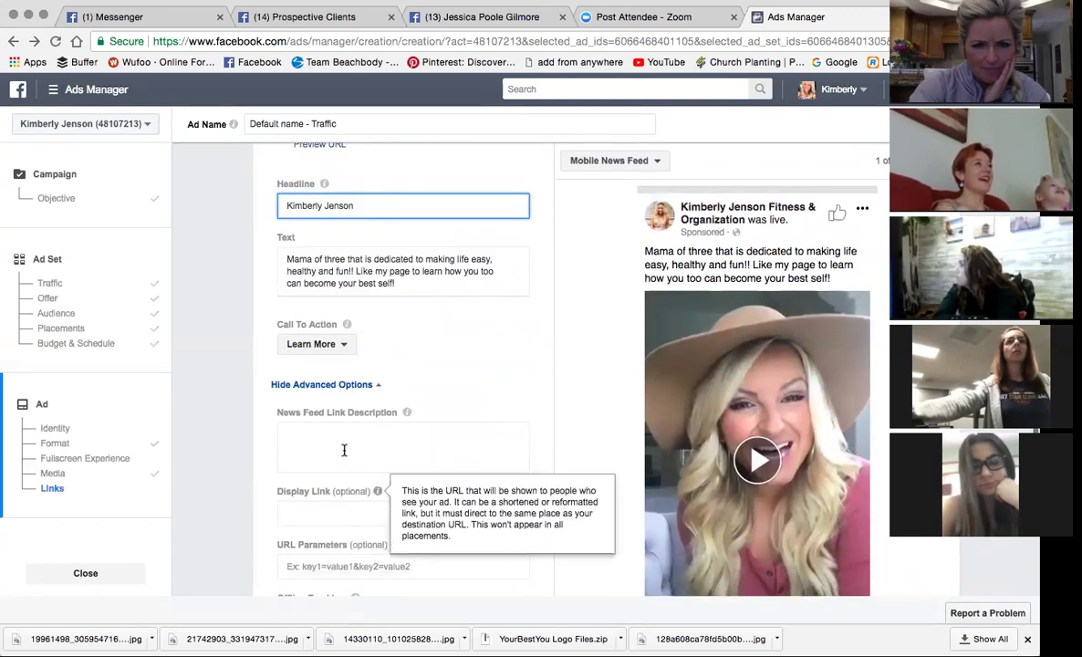
pyautogui.scroll(-2, 362, 442)
pyautogui.scroll(-5, 364, 447)
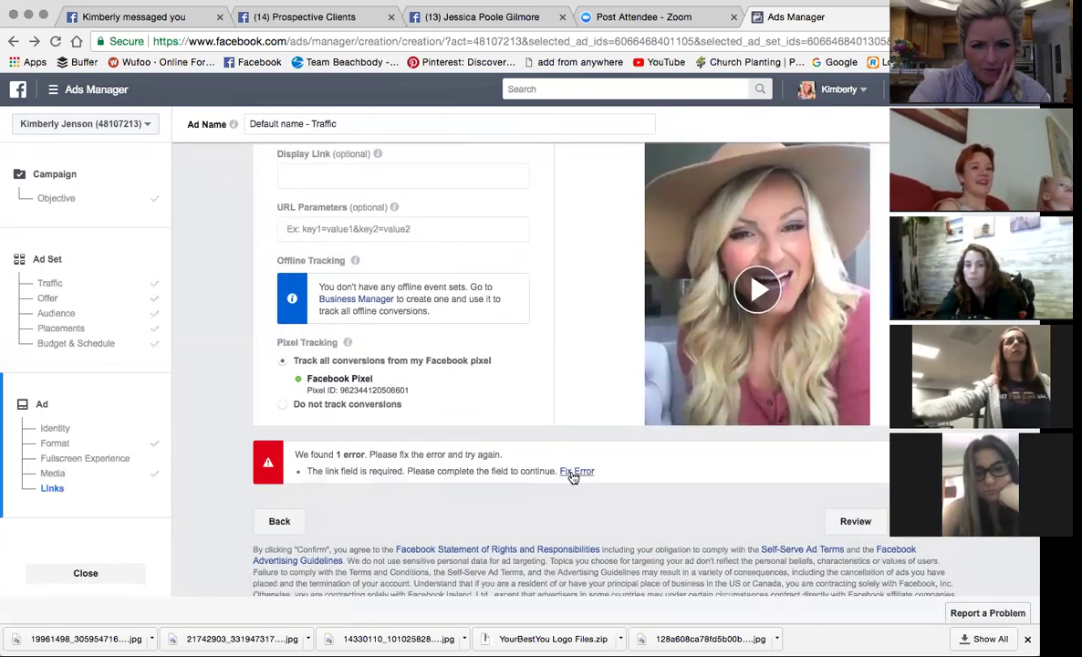
pyautogui.click(573, 472)
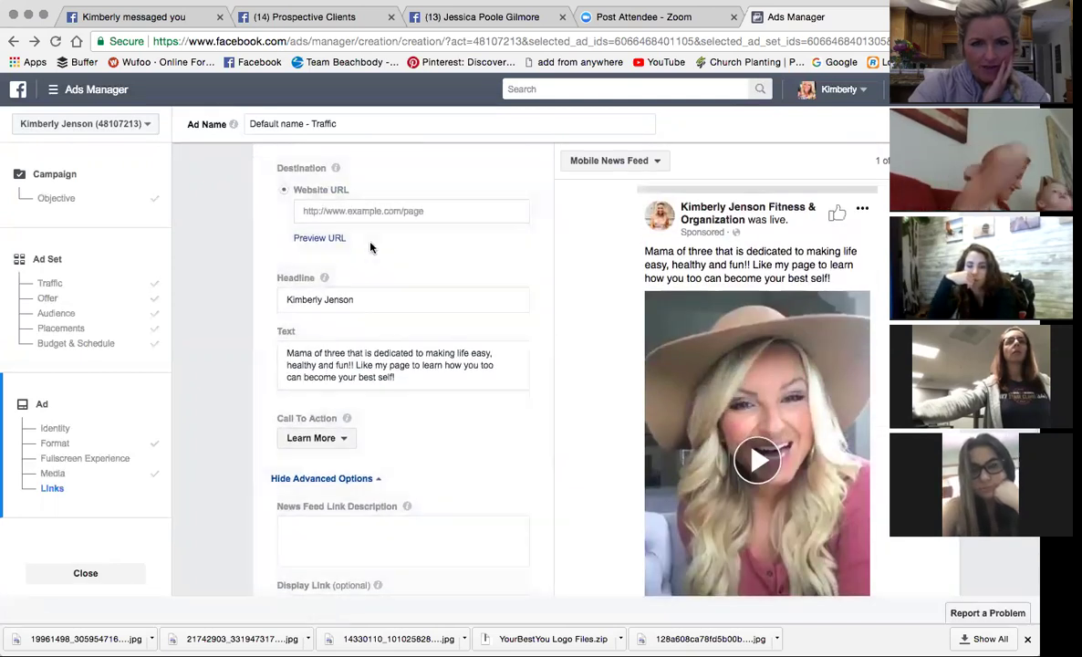
pyautogui.click(345, 211)
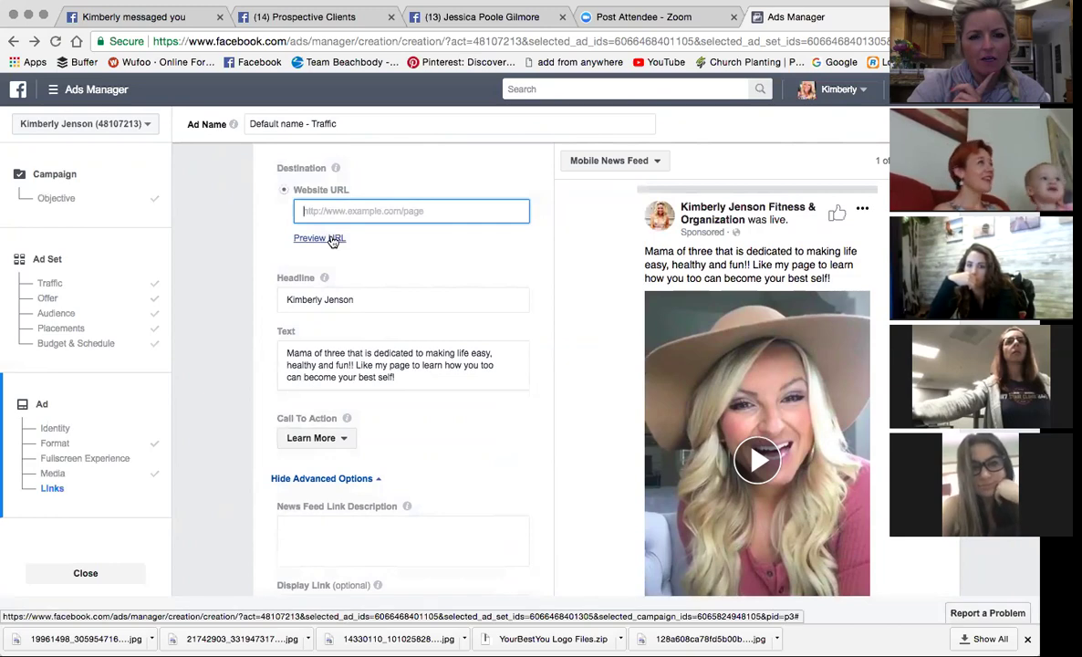
pyautogui.scroll(5, 336, 240)
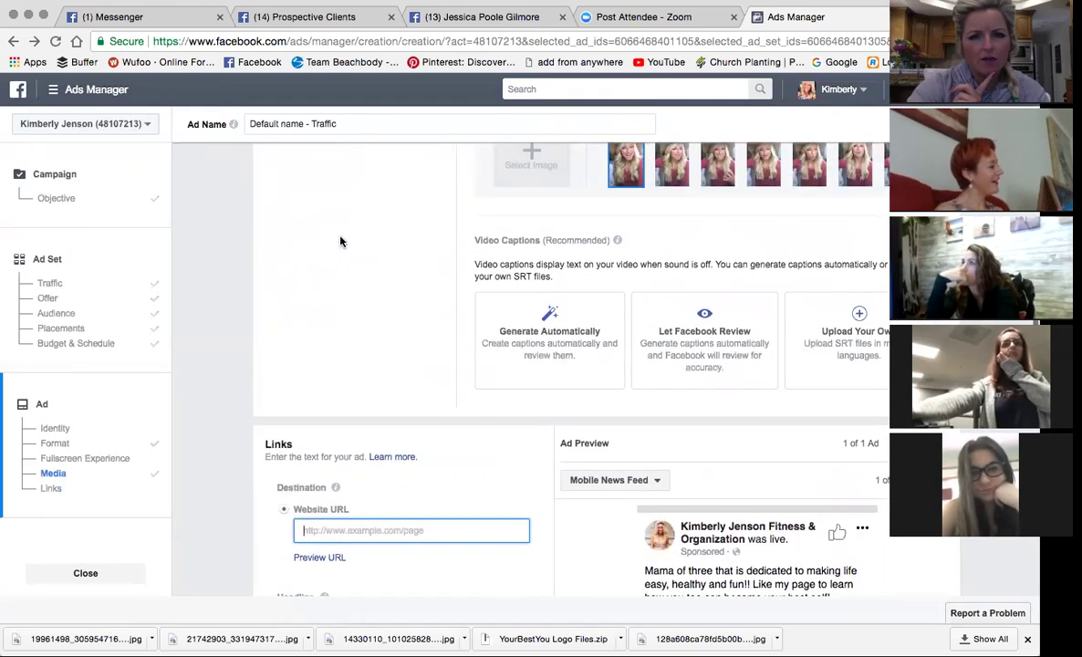
# - Examine the ad's setup sections, destination link settings and call-to-action options for a way to resolve the missing link
pyautogui.scroll(10, 341, 241)
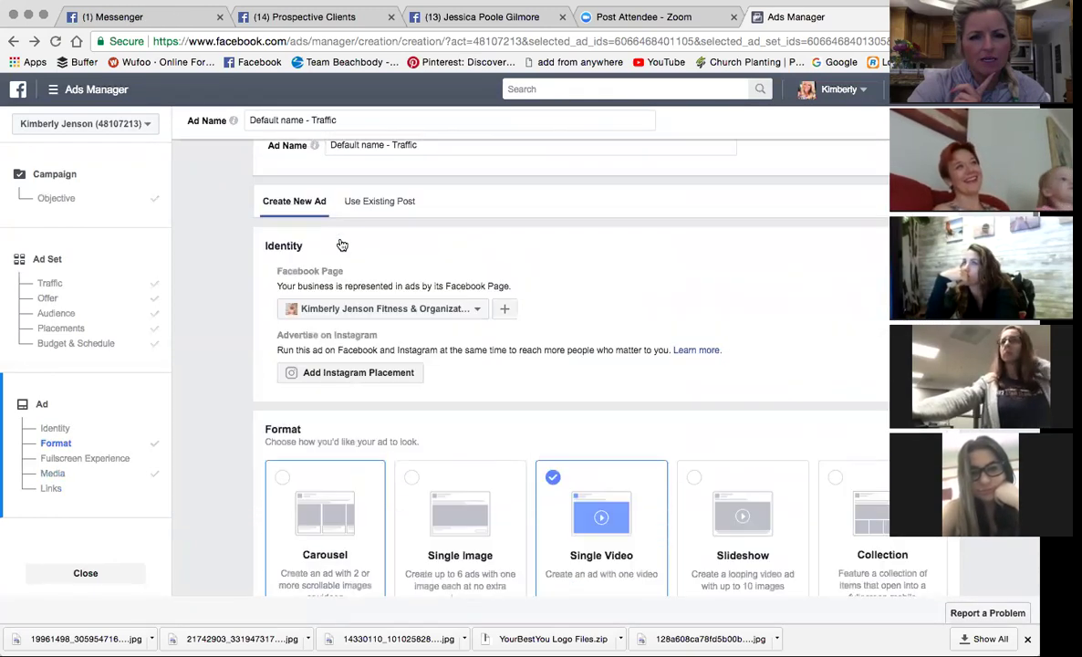
pyautogui.scroll(-10, 340, 244)
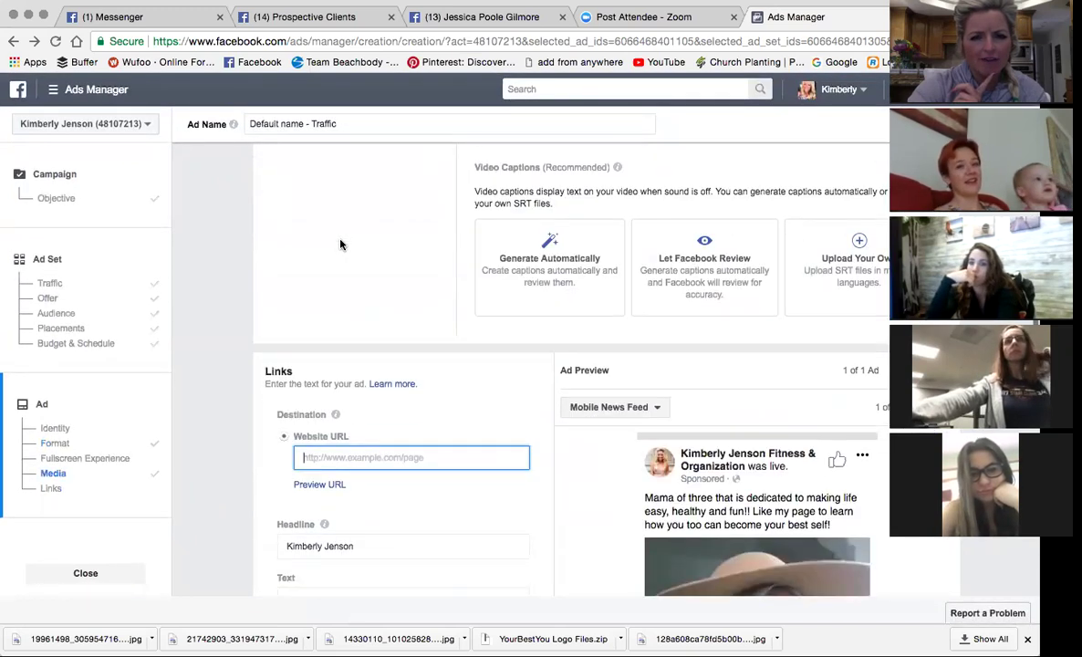
pyautogui.scroll(-5, 341, 245)
pyautogui.scroll(2, 342, 244)
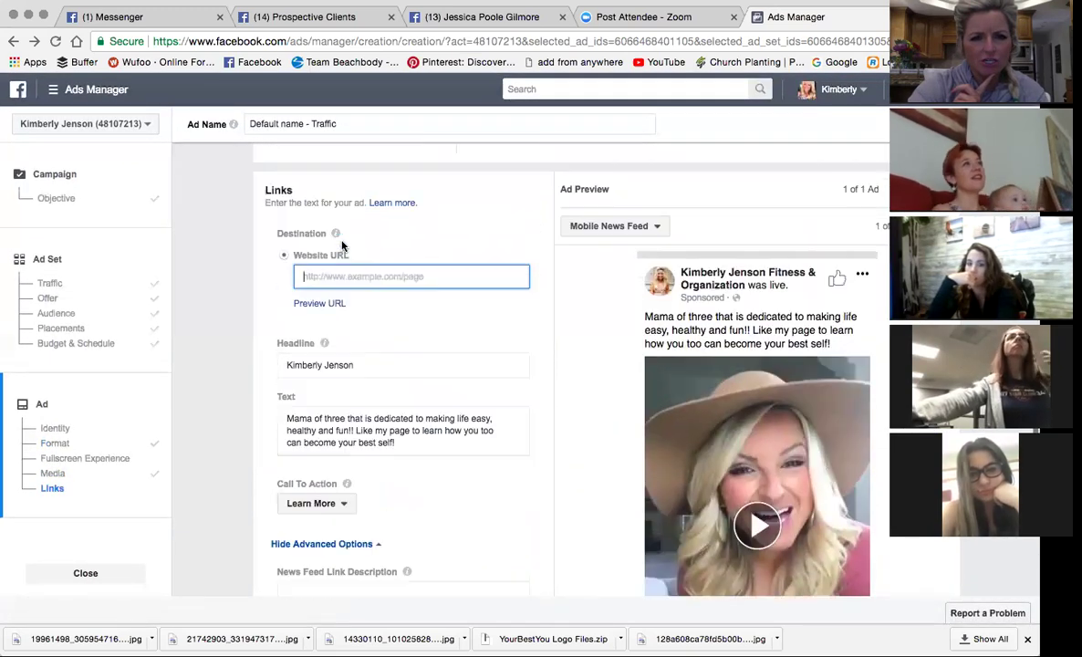
pyautogui.click(328, 308)
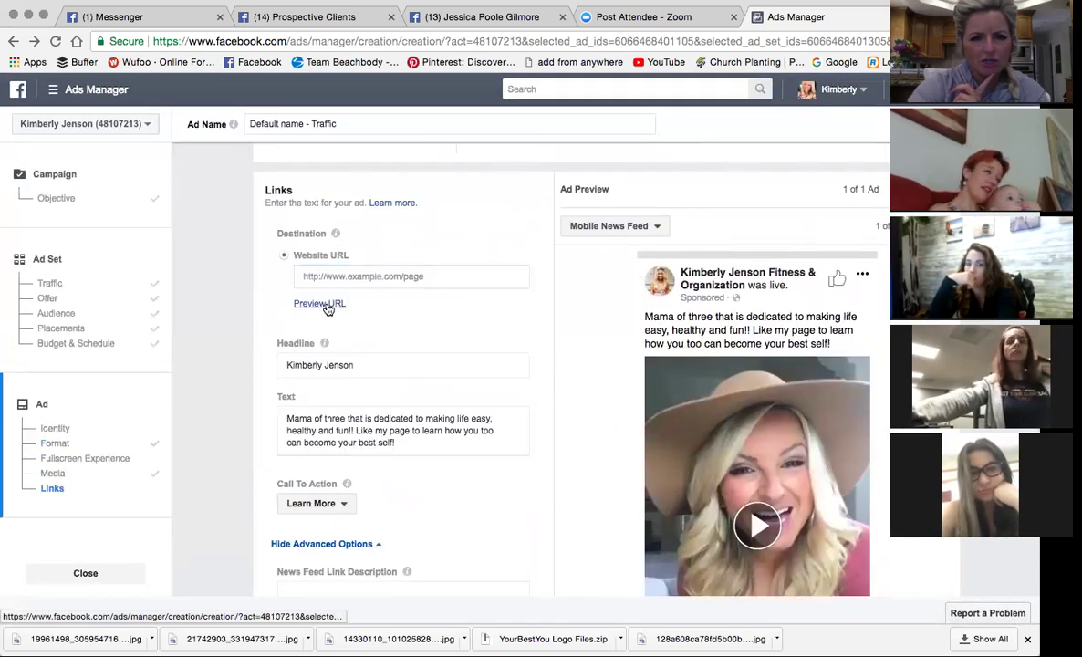
pyautogui.click(420, 278)
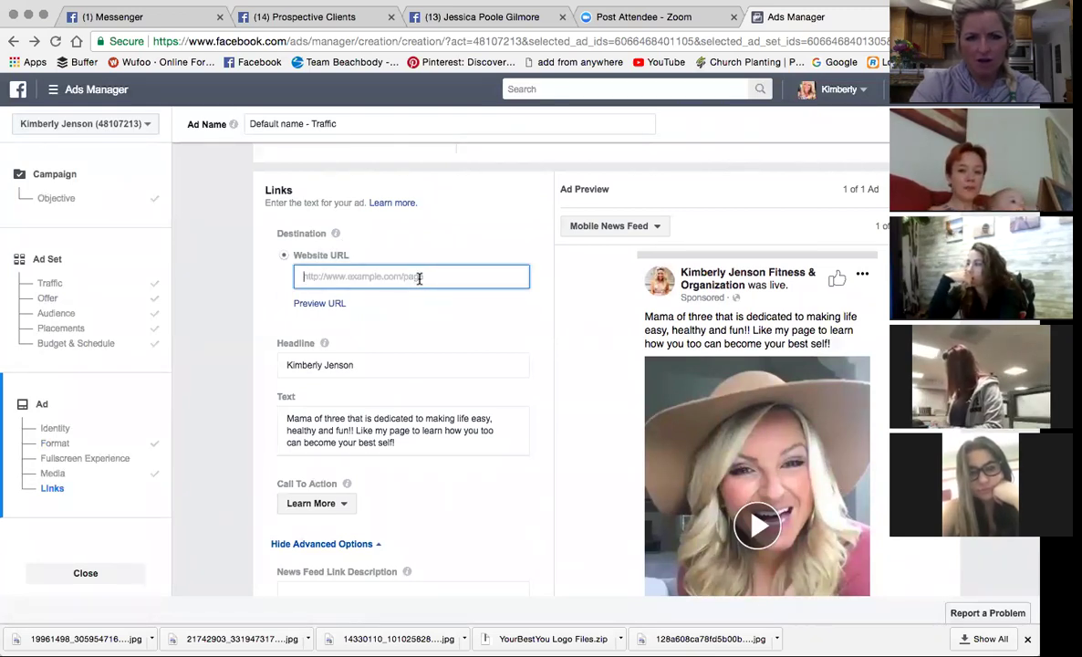
pyautogui.click(343, 507)
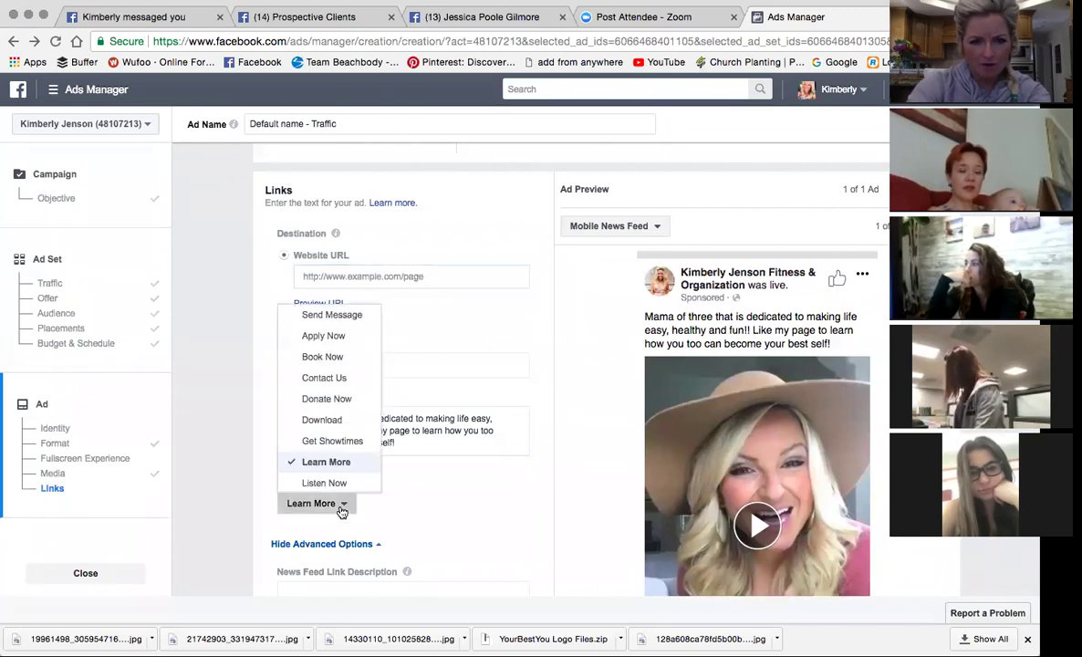
pyautogui.click(448, 383)
pyautogui.scroll(-2, 452, 420)
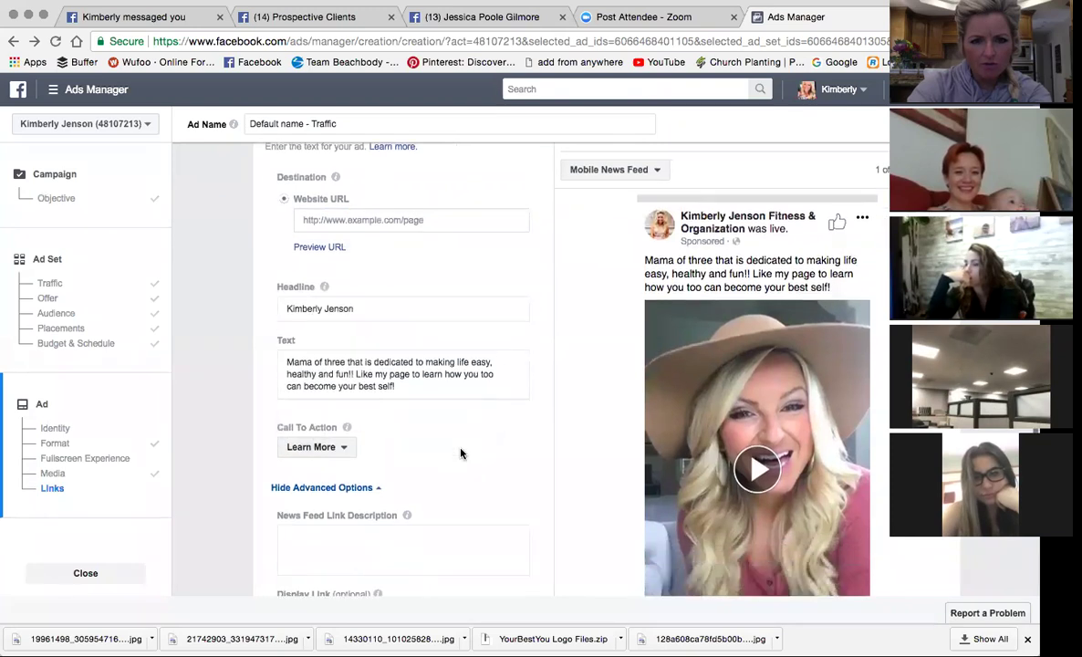
pyautogui.scroll(3, 460, 453)
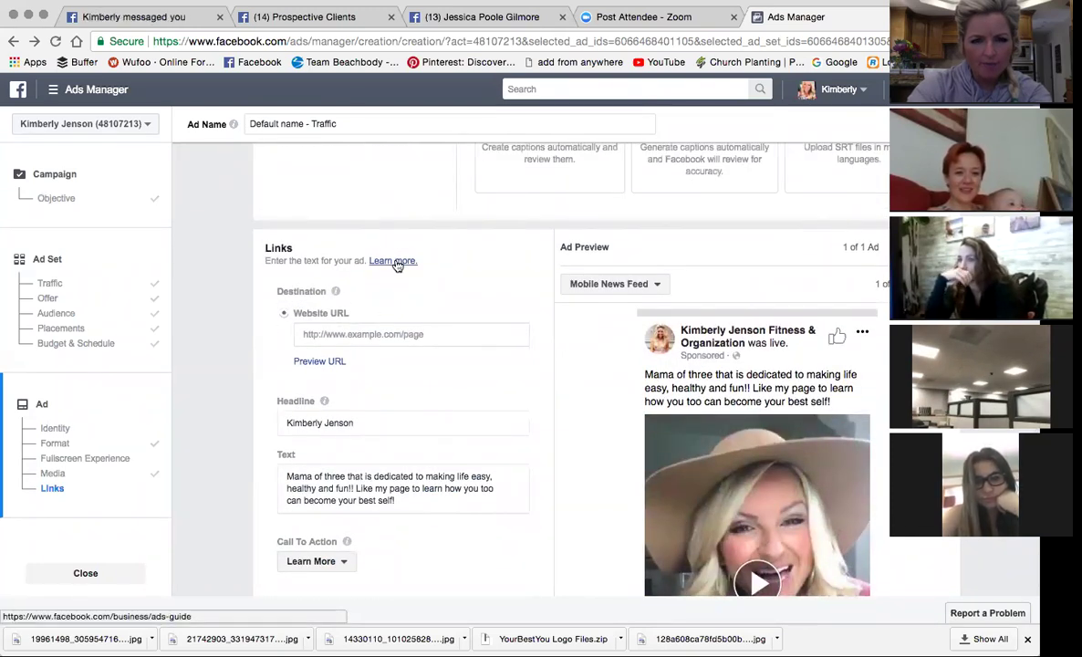
# - Try the page's Facebook address as the ad's destination website URL and check the error on it
pyautogui.click(339, 334)
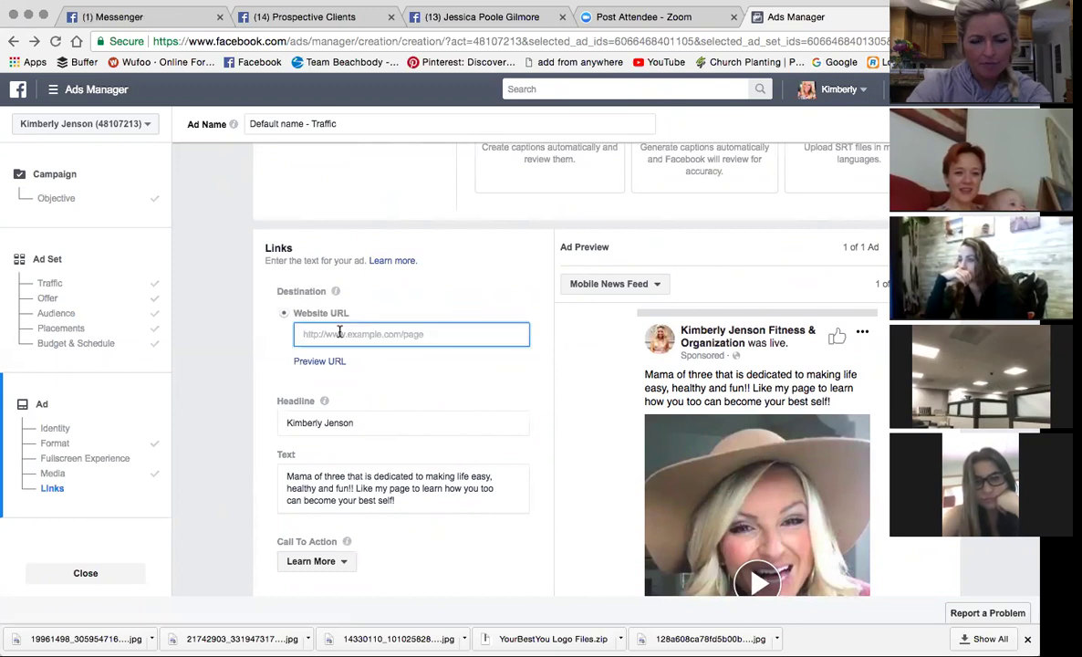
pyautogui.write('www.facebook.com/kimbermaxine')
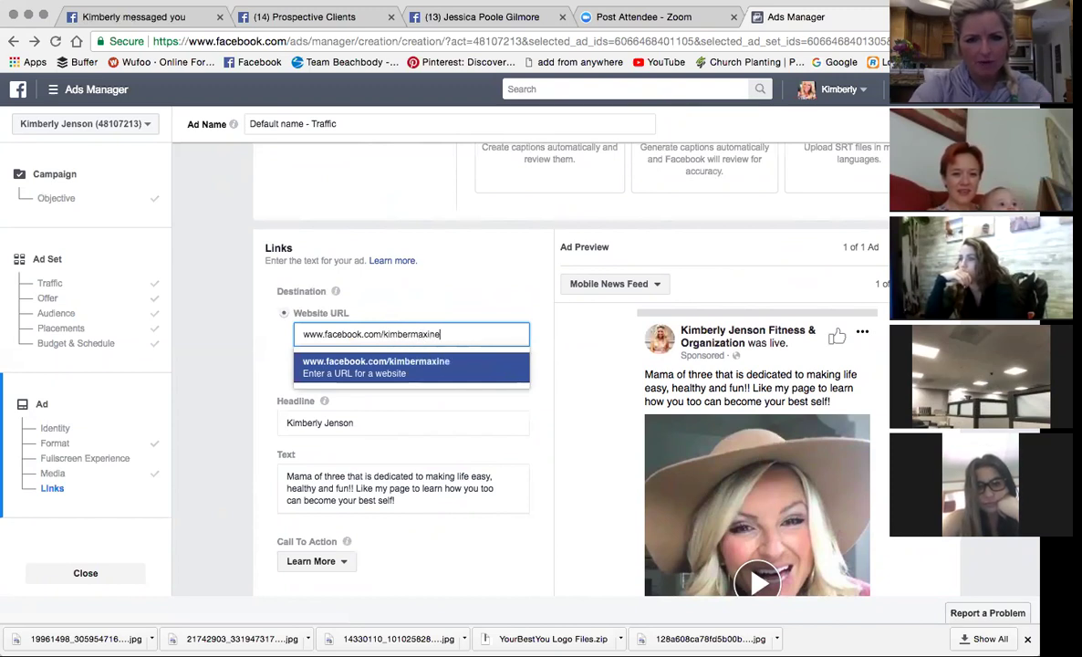
pyautogui.click(495, 345)
pyautogui.scroll(-1, 568, 365)
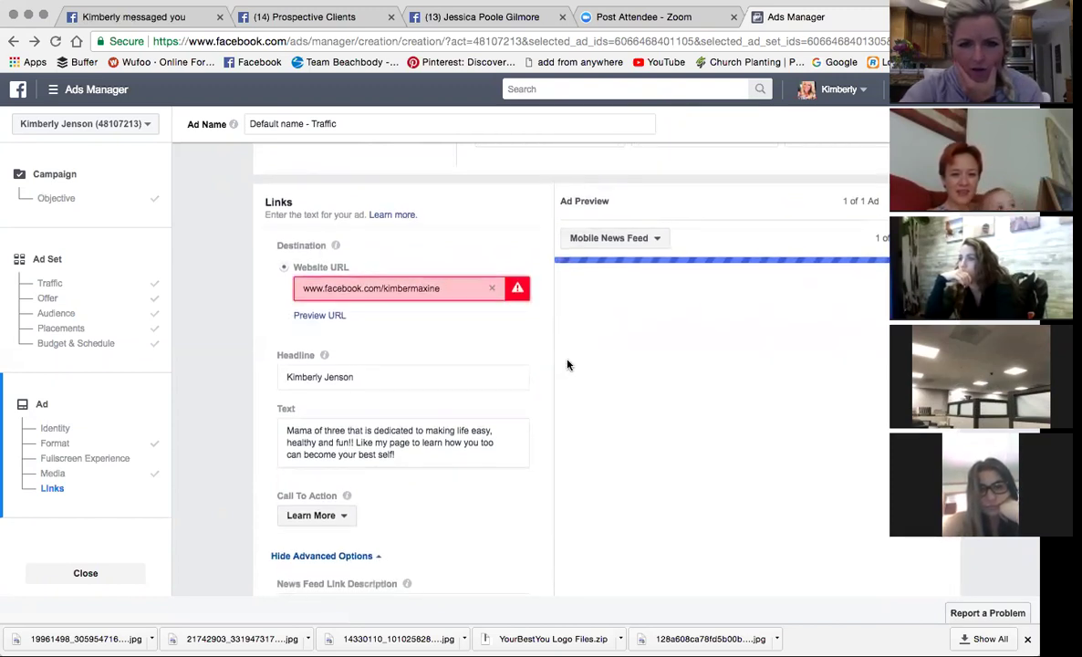
pyautogui.scroll(-1, 557, 365)
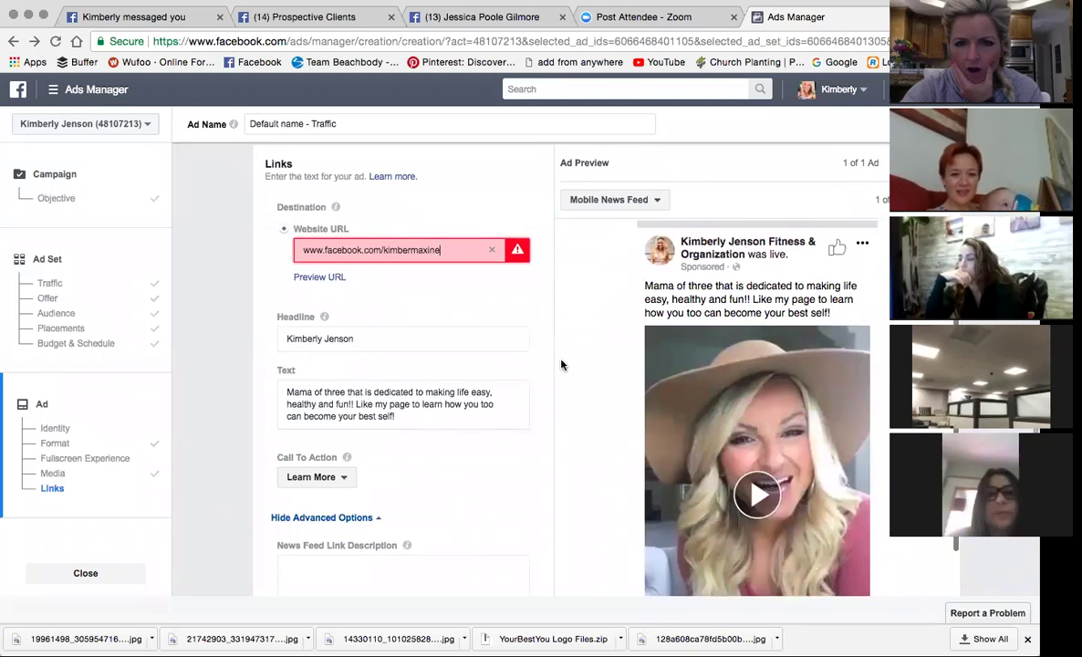
pyautogui.moveTo(519, 250)
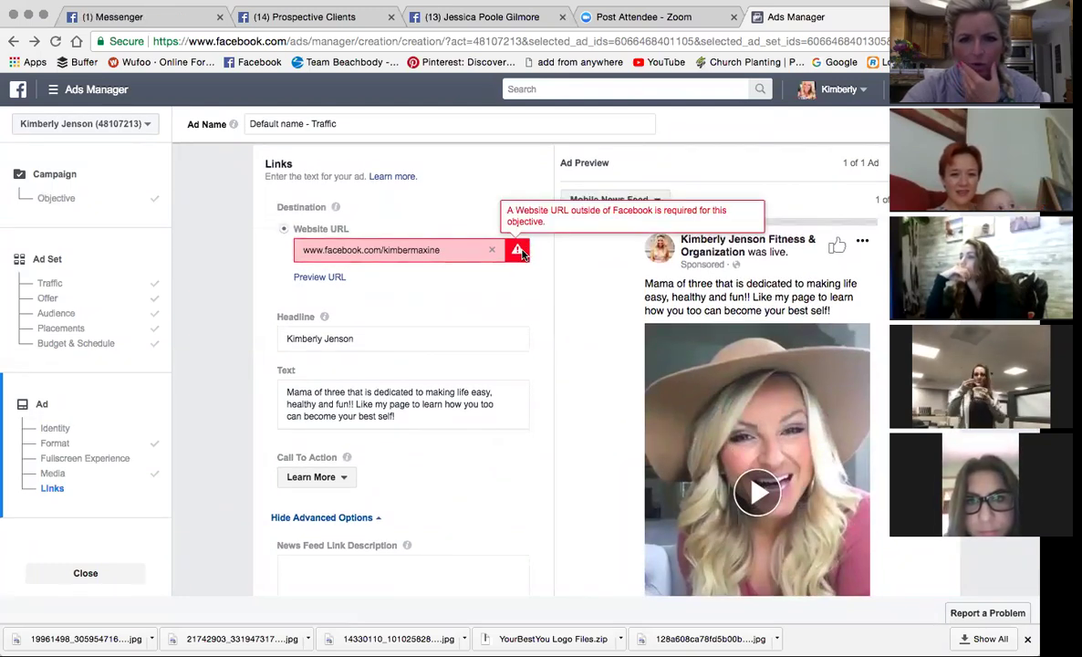
# - Change the campaign objective to Engagement with Page likes and continue to the ad set
pyautogui.scroll(5, 517, 273)
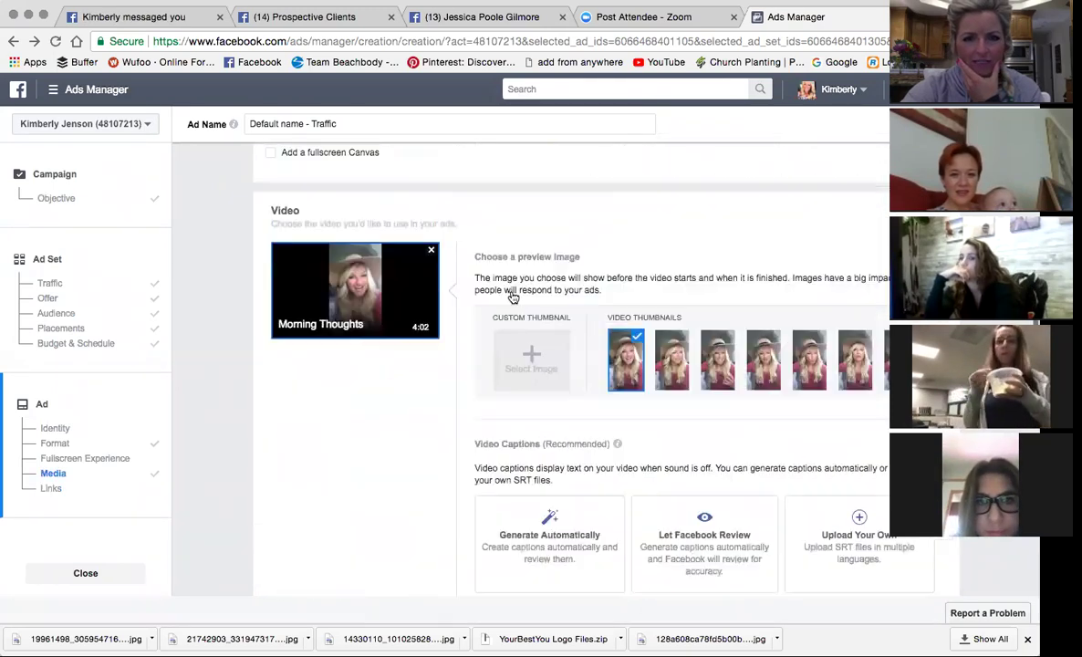
pyautogui.scroll(10, 514, 297)
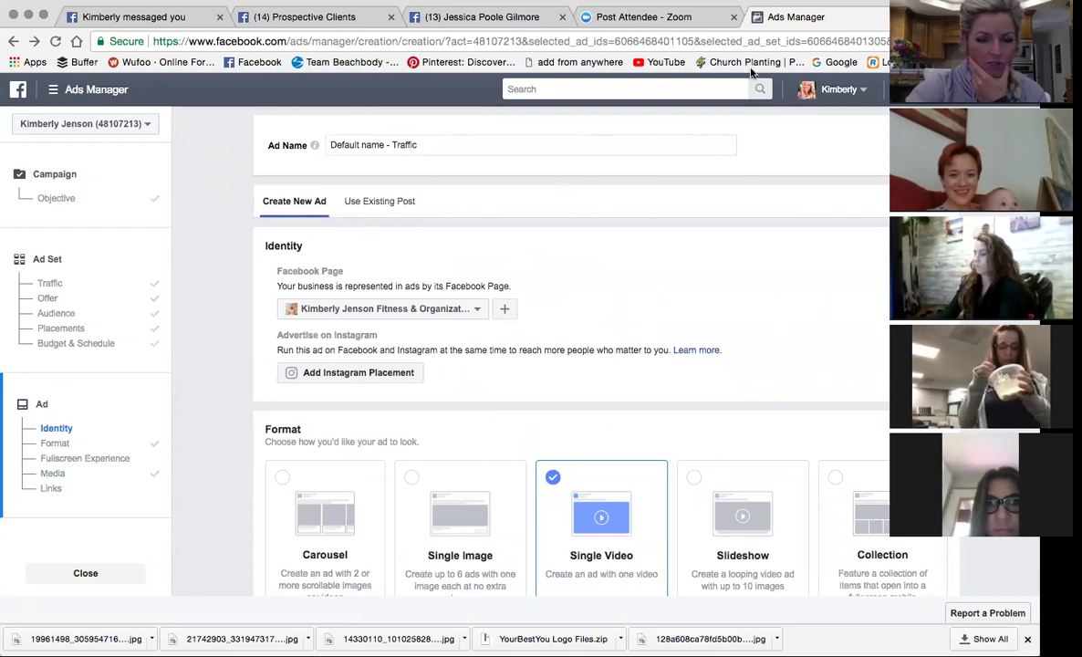
pyautogui.click(60, 200)
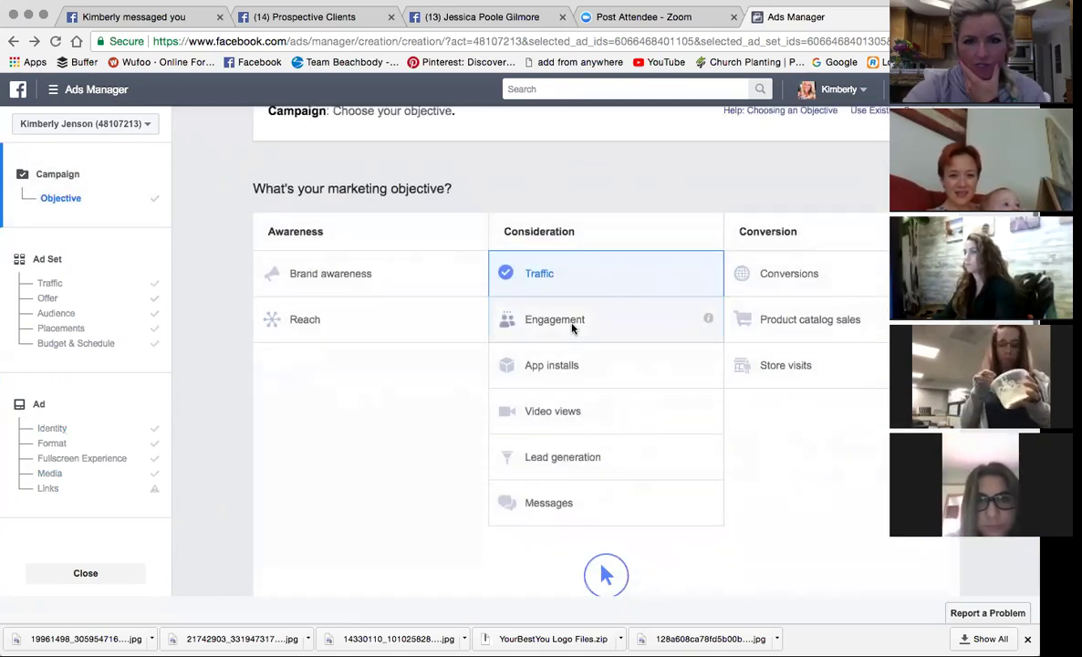
pyautogui.click(582, 321)
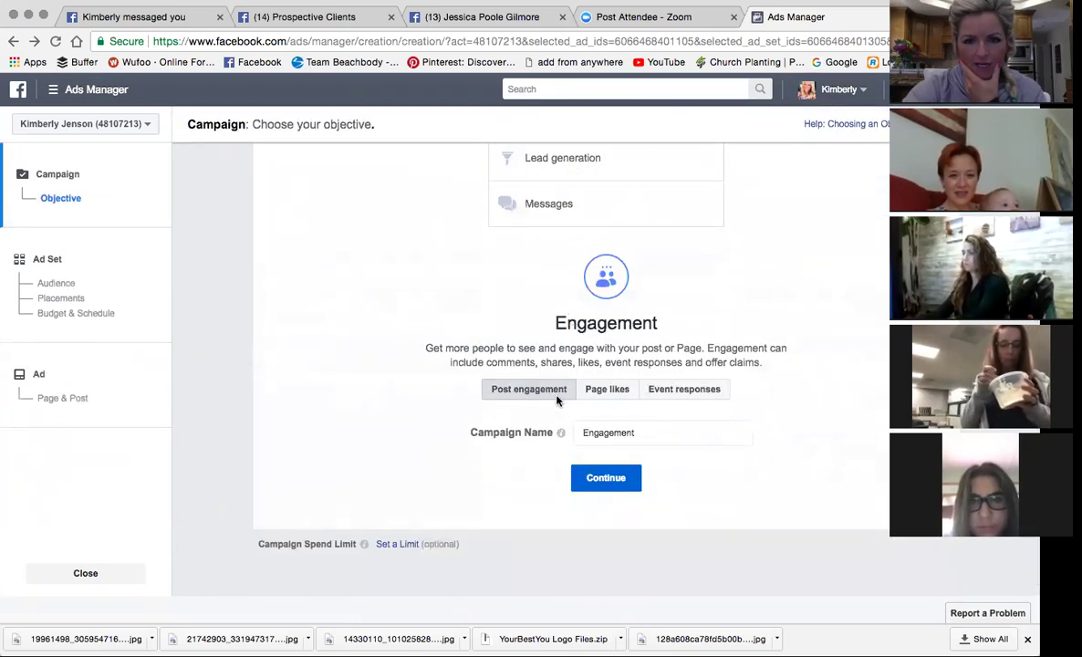
pyautogui.click(595, 390)
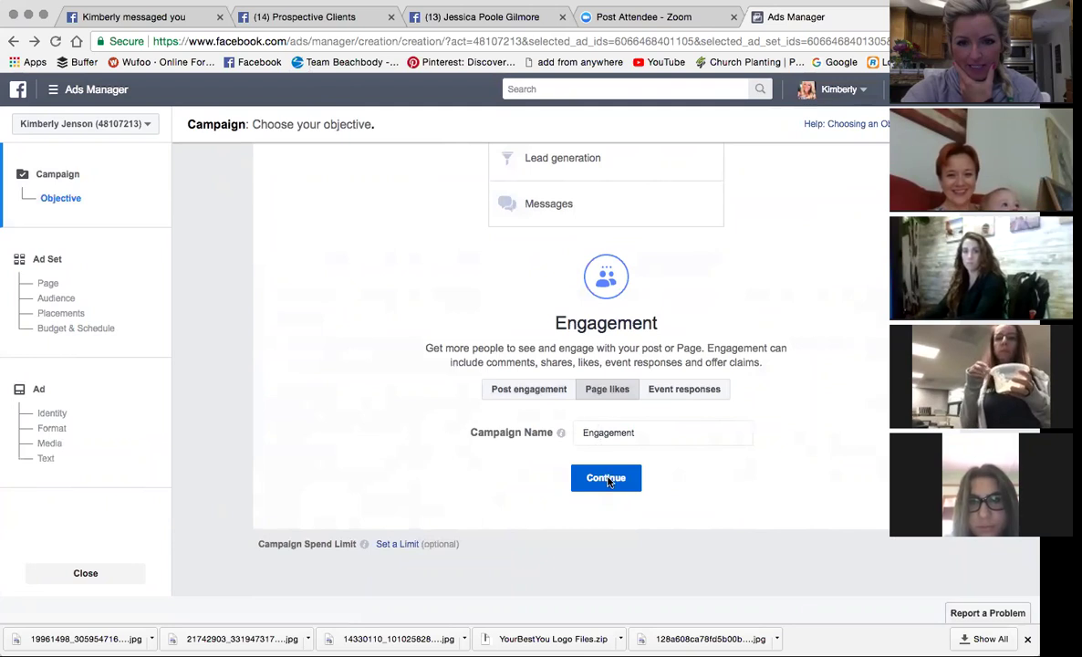
pyautogui.click(641, 430)
pyautogui.click(619, 470)
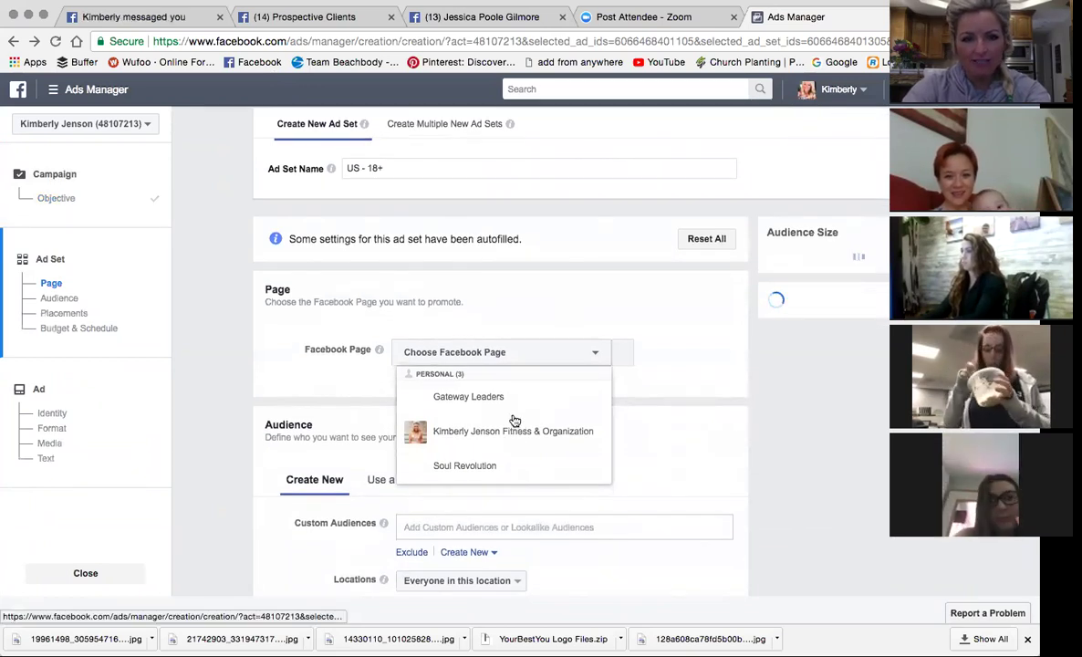
# - Choose the fitness and organization page to promote and apply the saved audience "Jesus Women"
pyautogui.click(476, 431)
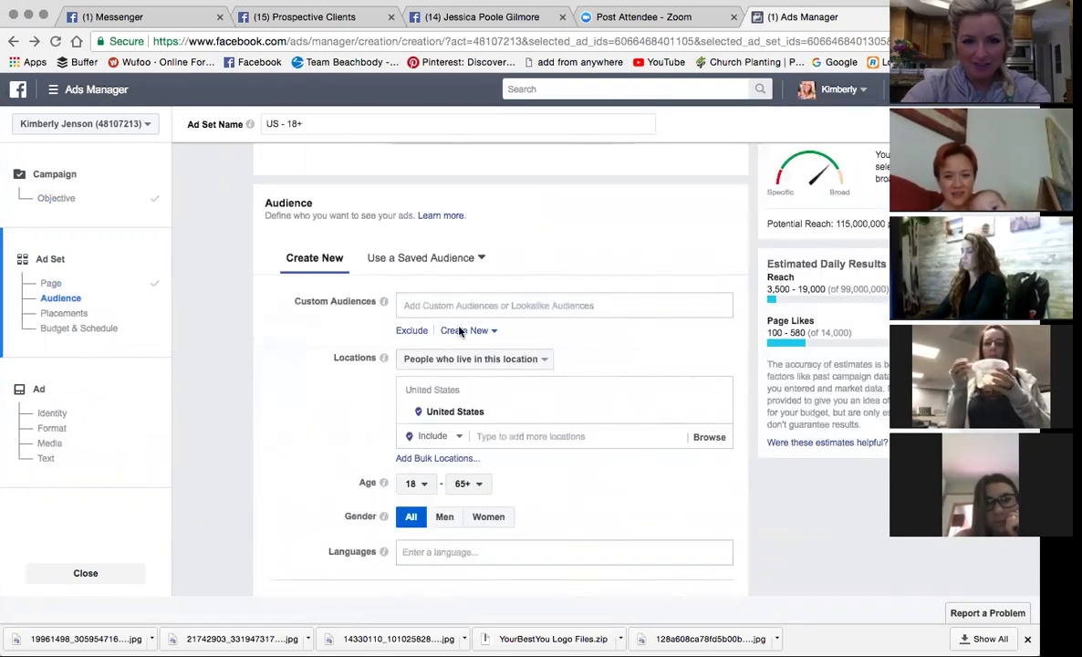
pyautogui.click(475, 259)
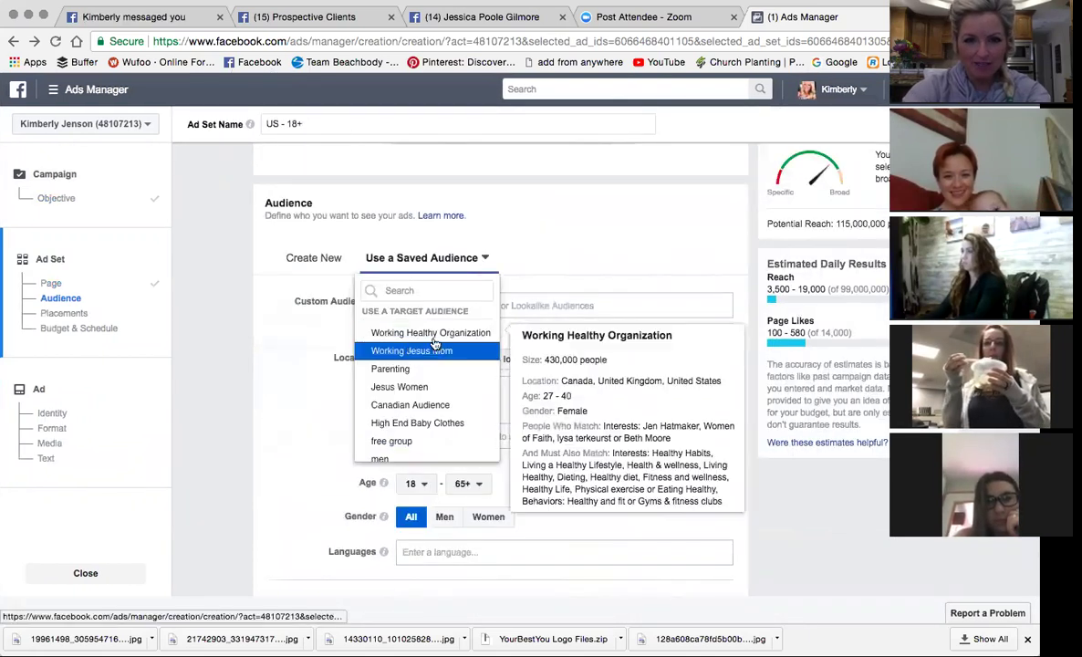
pyautogui.click(438, 383)
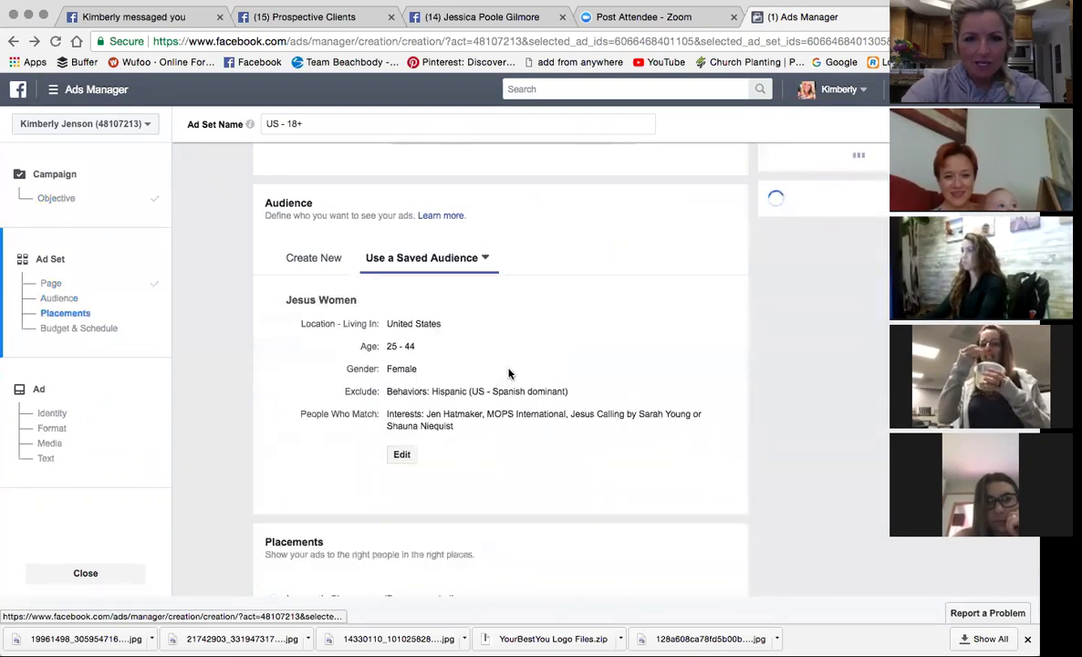
# - Switch the ad set to edited placements and keep only Facebook Feeds, excluding the Right Column
pyautogui.scroll(-5, 508, 370)
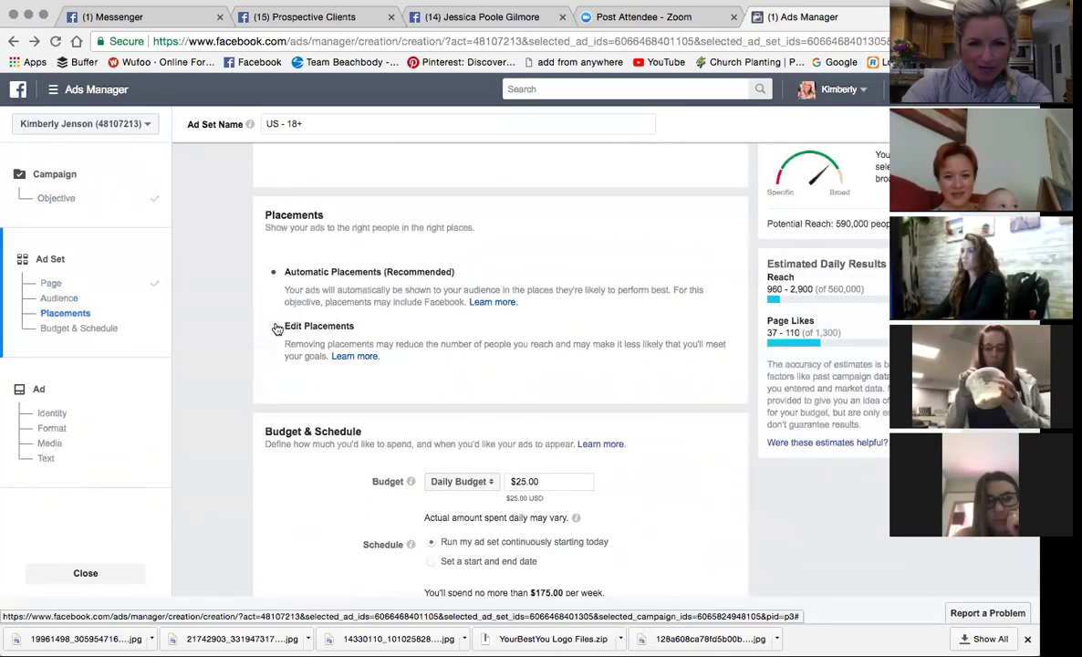
pyautogui.click(278, 328)
pyautogui.scroll(-3, 393, 323)
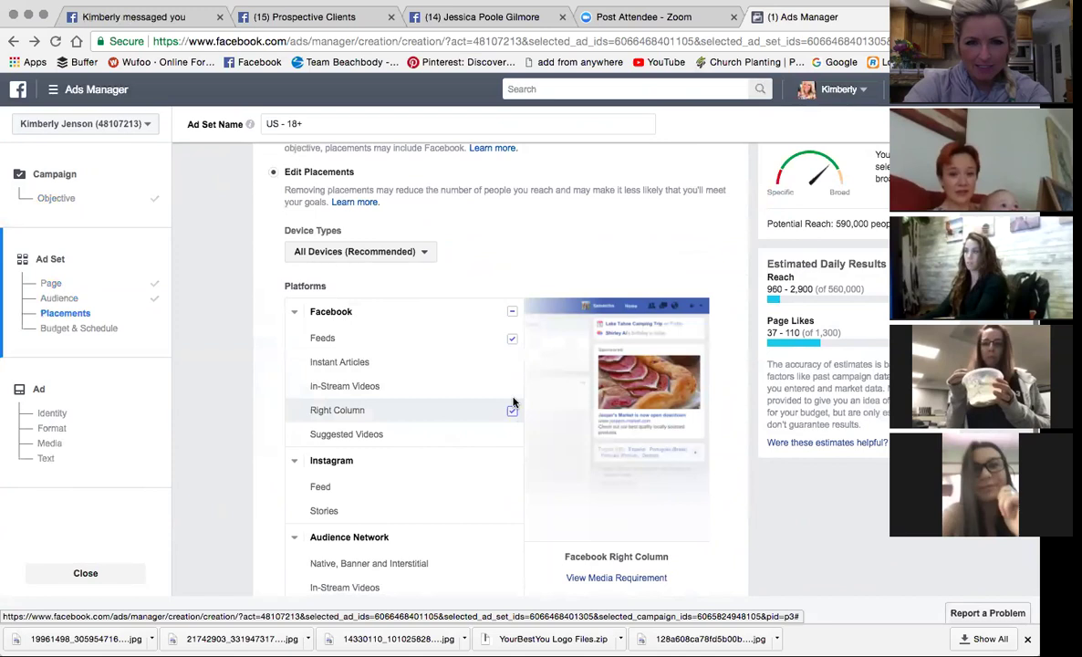
pyautogui.click(511, 410)
pyautogui.click(512, 339)
pyautogui.scroll(-3, 496, 393)
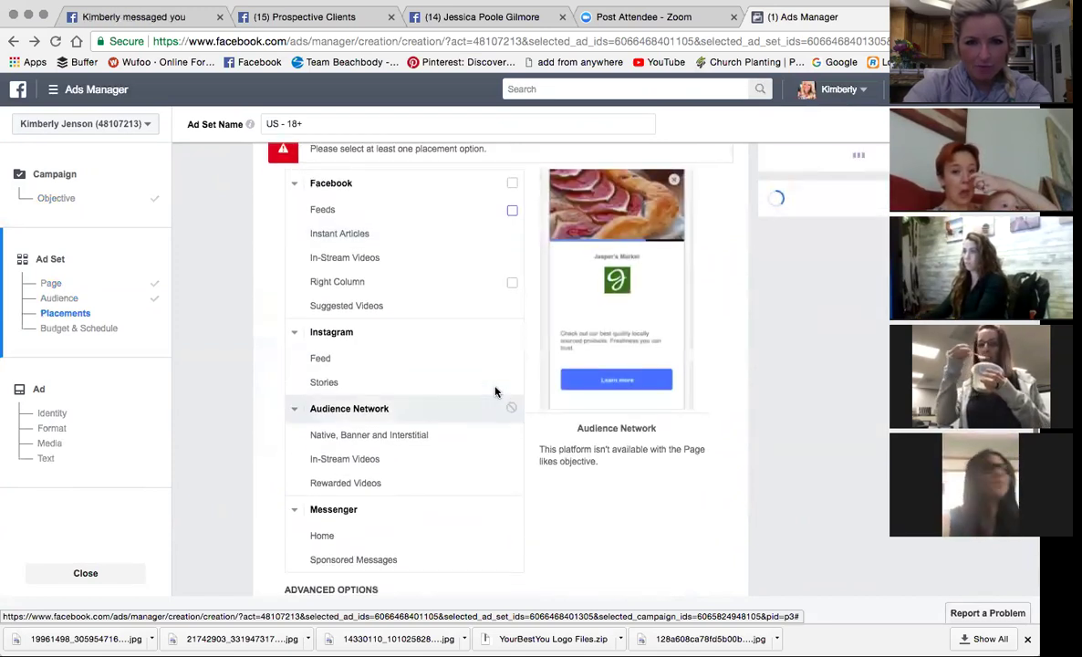
pyautogui.scroll(1, 507, 270)
pyautogui.click(502, 317)
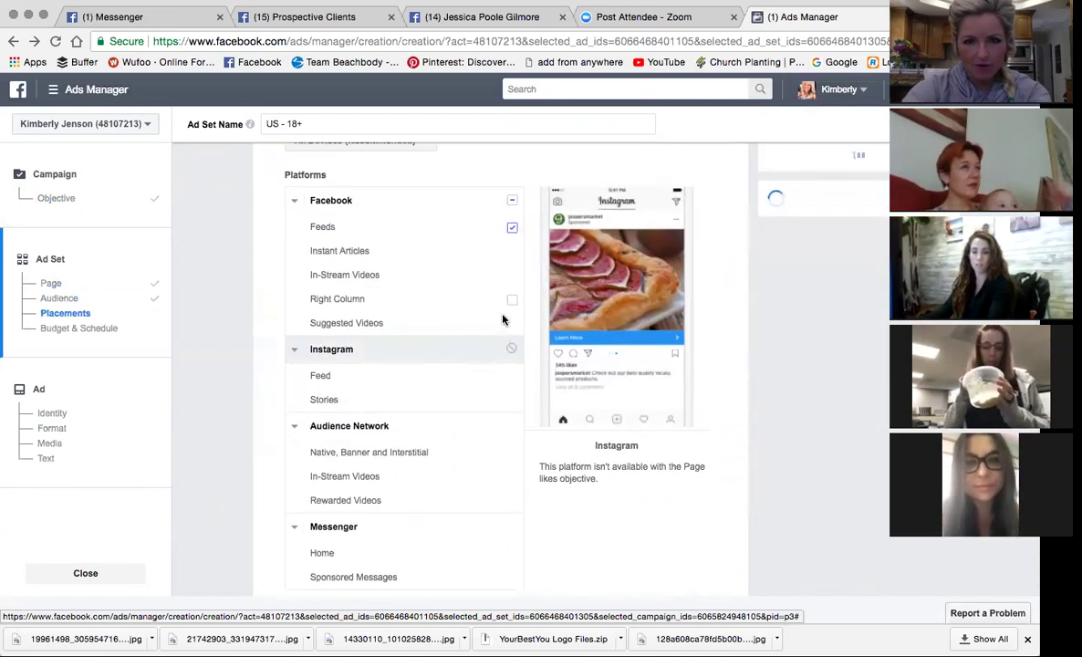
pyautogui.scroll(3, 507, 319)
# - Set the ad set's daily budget to $1.00 and continue to the ad setup
pyautogui.scroll(-10, 501, 321)
pyautogui.scroll(-1, 501, 325)
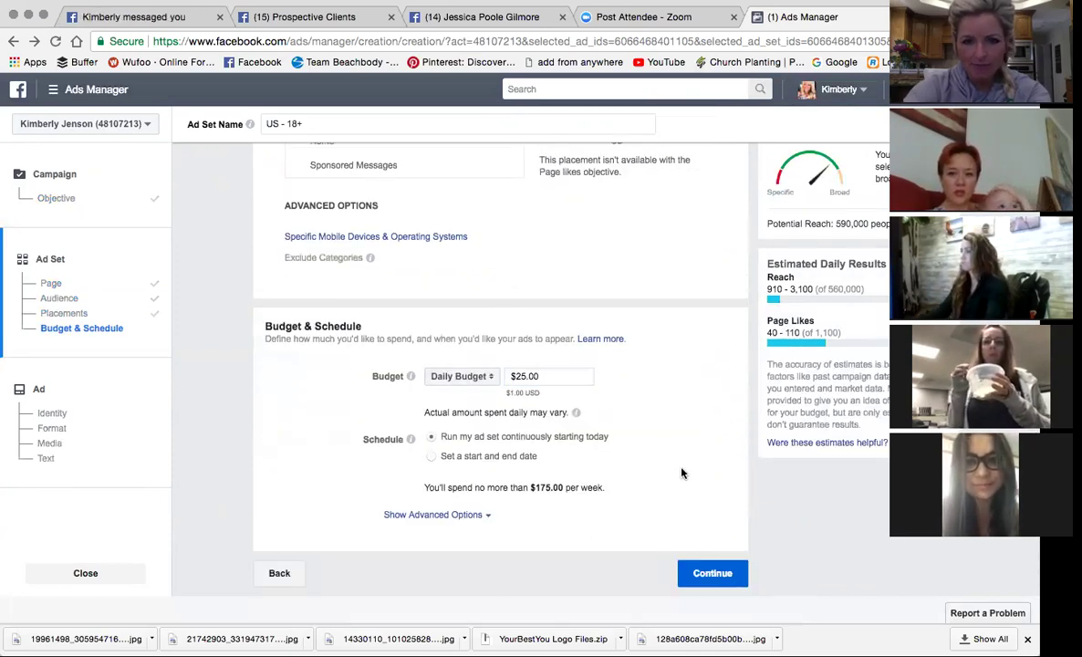
pyautogui.write('1')
pyautogui.click(725, 573)
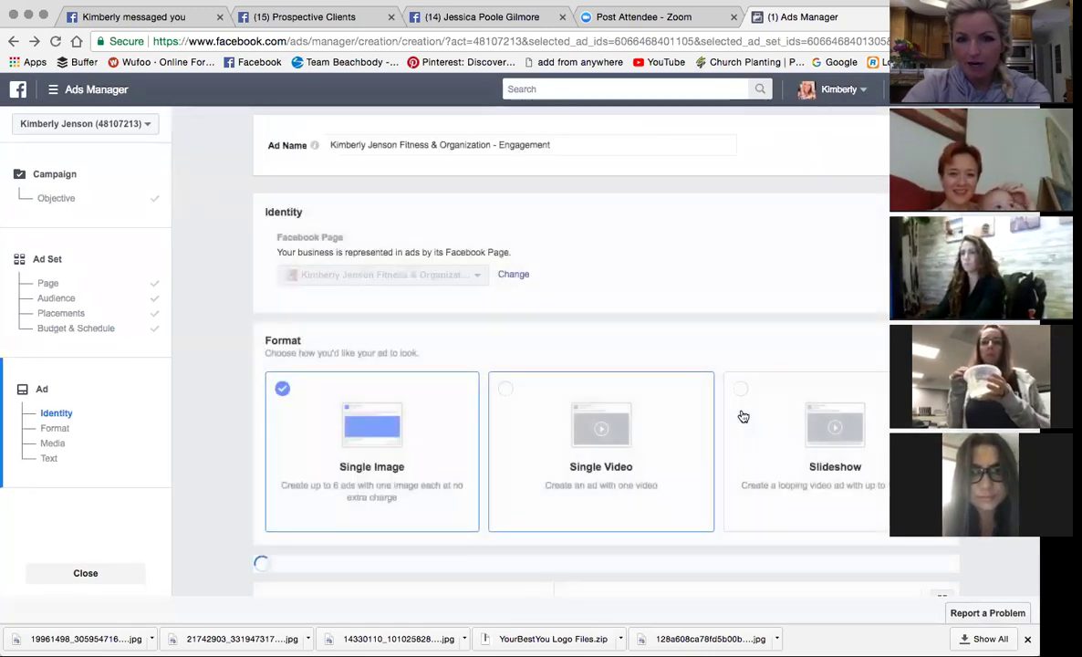
# - Set the ad format to Single Video and use the "Morning Thoughts" video from the library
pyautogui.scroll(-1, 569, 400)
pyautogui.click(570, 398)
pyautogui.scroll(-3, 575, 388)
pyautogui.scroll(-3, 493, 420)
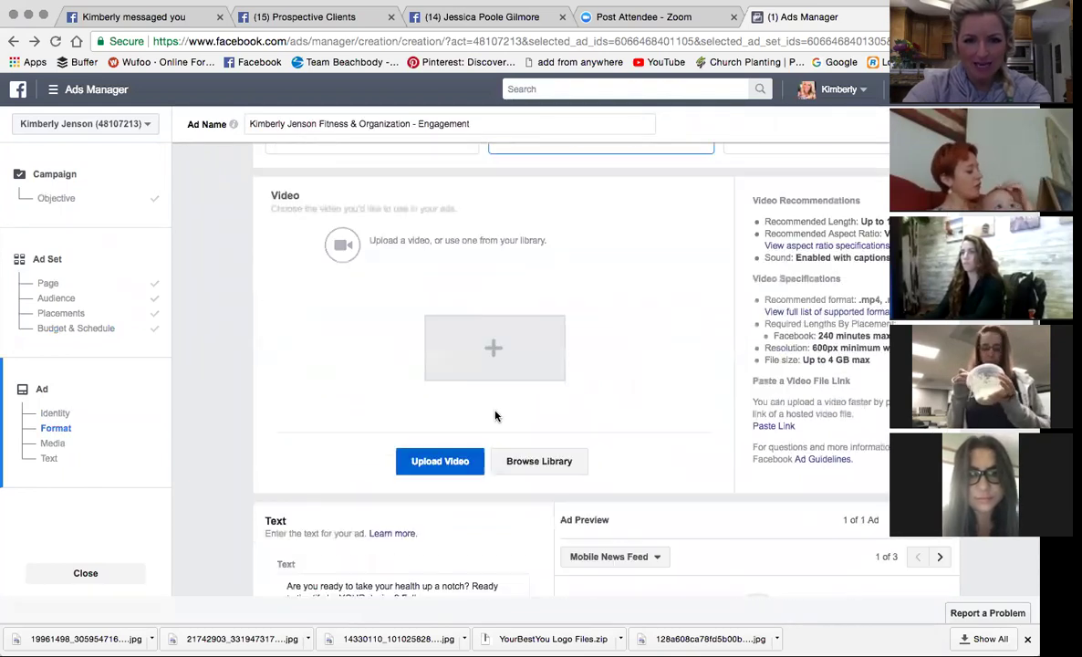
pyautogui.click(558, 458)
pyautogui.scroll(-15, 677, 415)
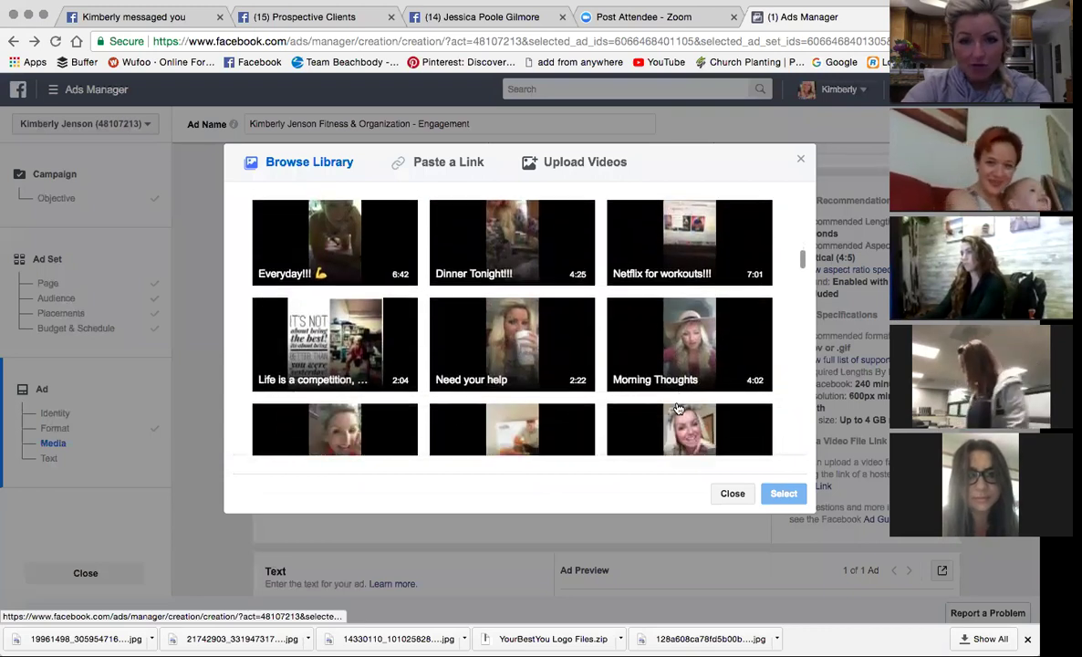
pyautogui.scroll(2, 654, 360)
pyautogui.click(689, 301)
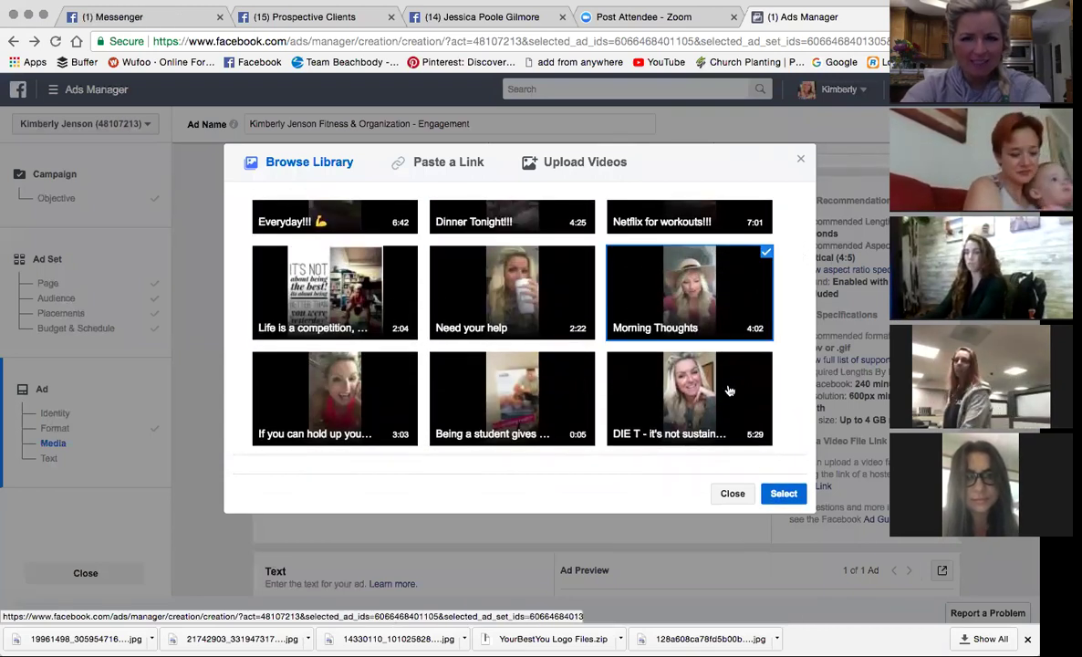
pyautogui.click(782, 498)
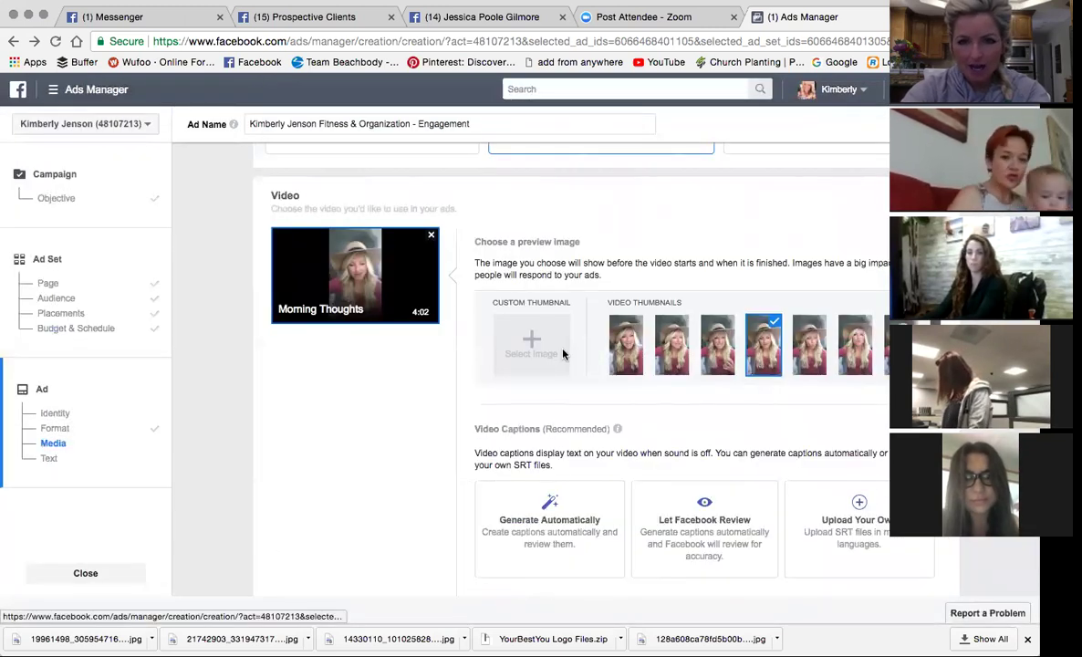
# - Replace the ad text with "Busy Mama of three who is obsessed with making life easy, healthy and fun. Like my page to become Your Best You!"
pyautogui.scroll(-5, 524, 355)
pyautogui.scroll(-3, 567, 384)
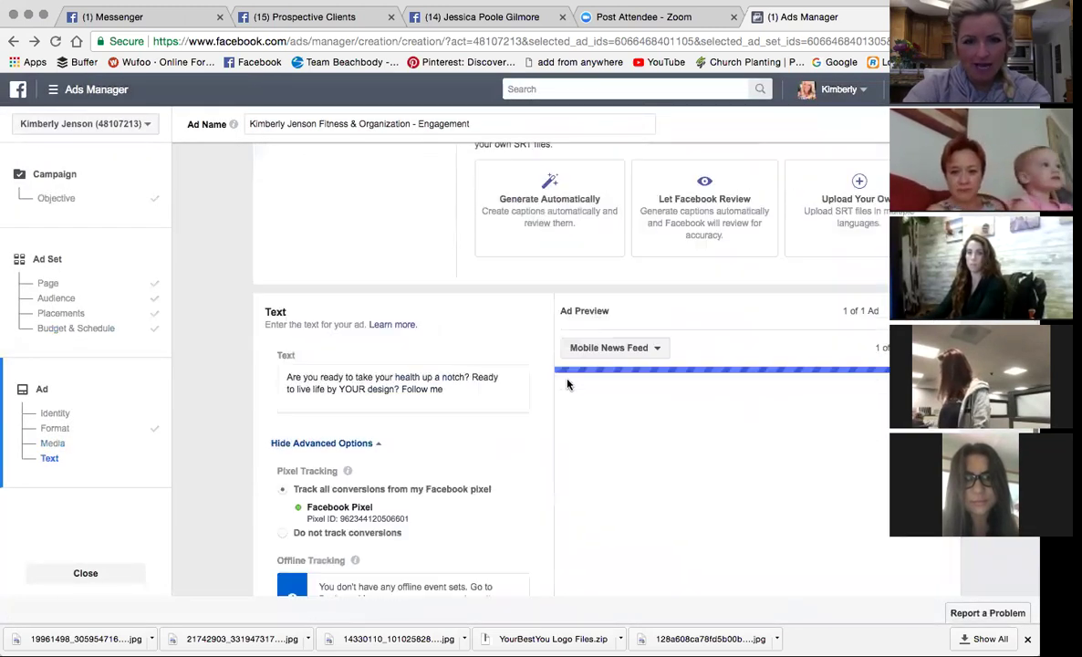
pyautogui.moveTo(447, 320); pyautogui.dragTo(234, 299)
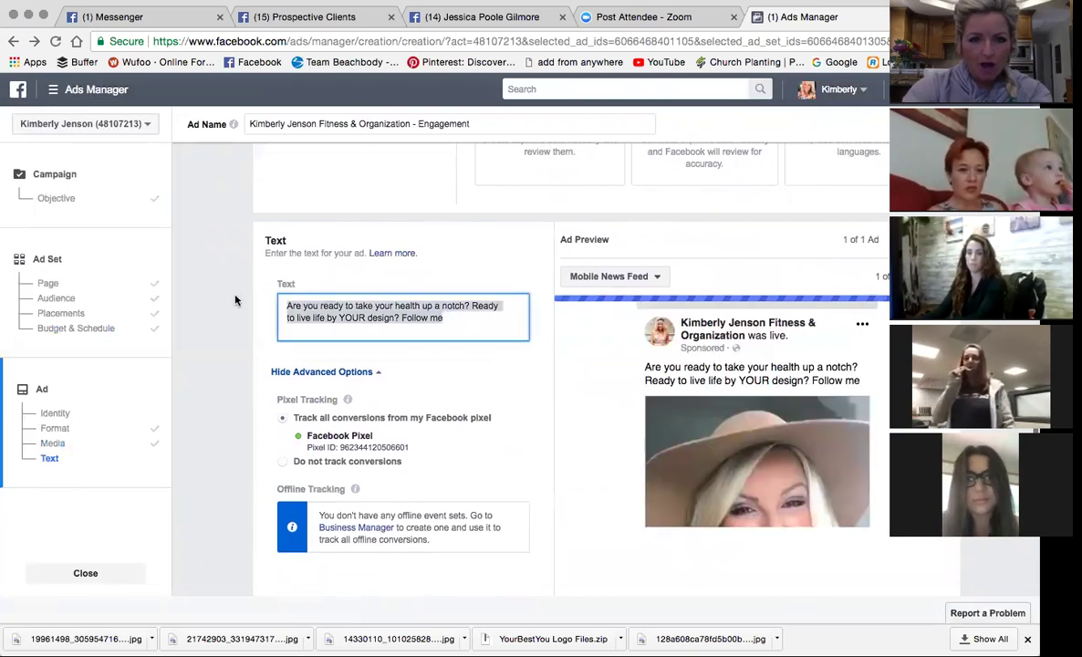
pyautogui.press('BackSpace')
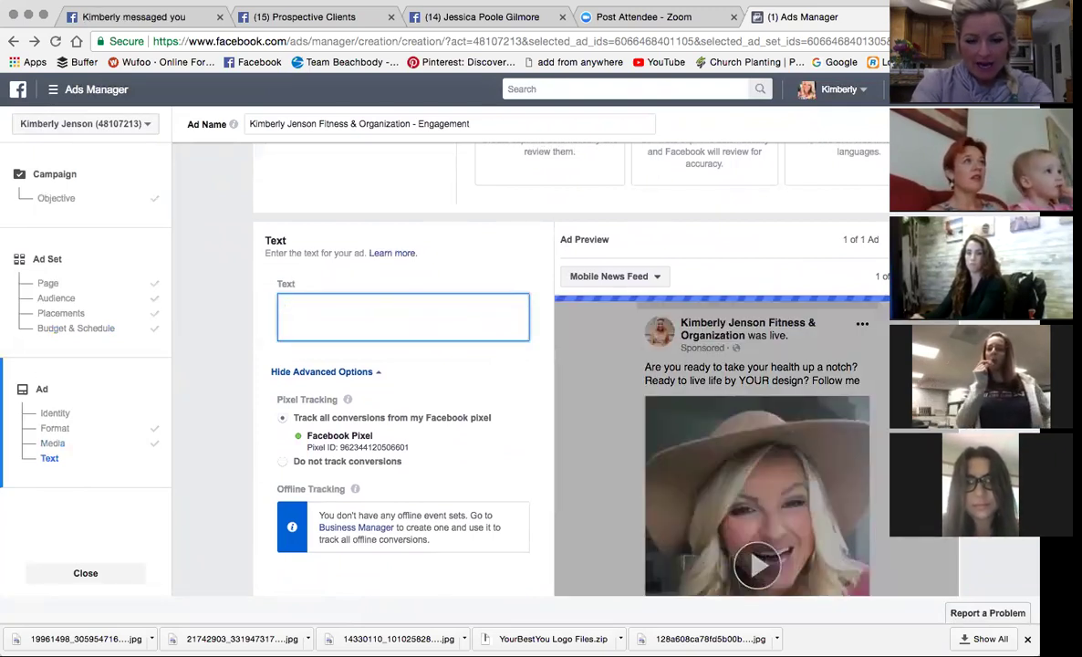
pyautogui.write('Busy Mama o')
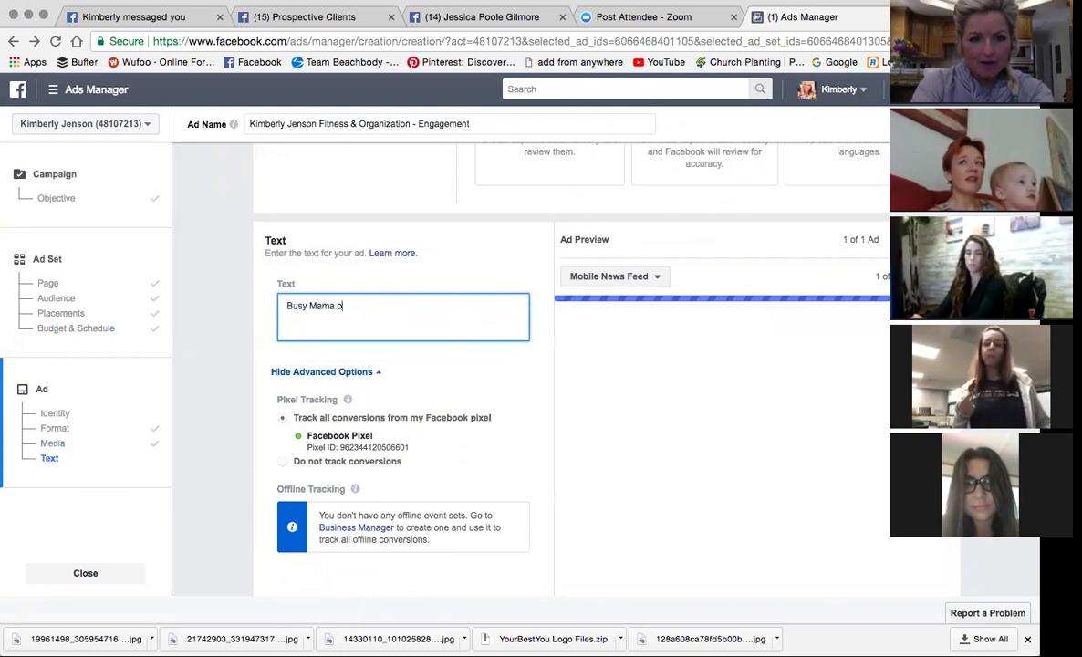
pyautogui.write('f three who ')
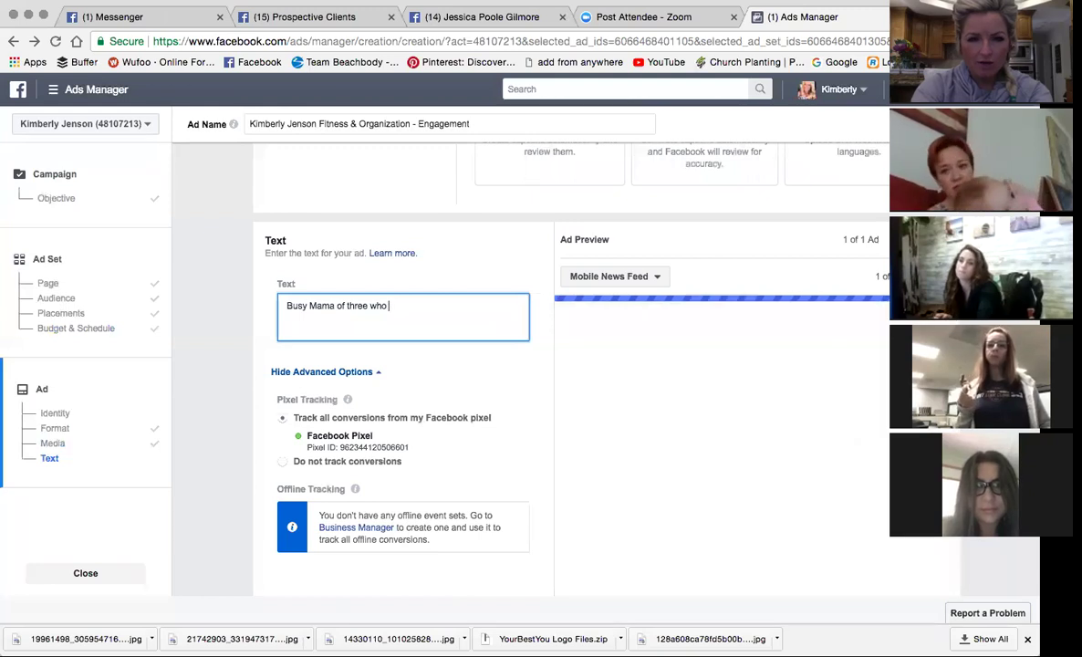
pyautogui.write('is obse')
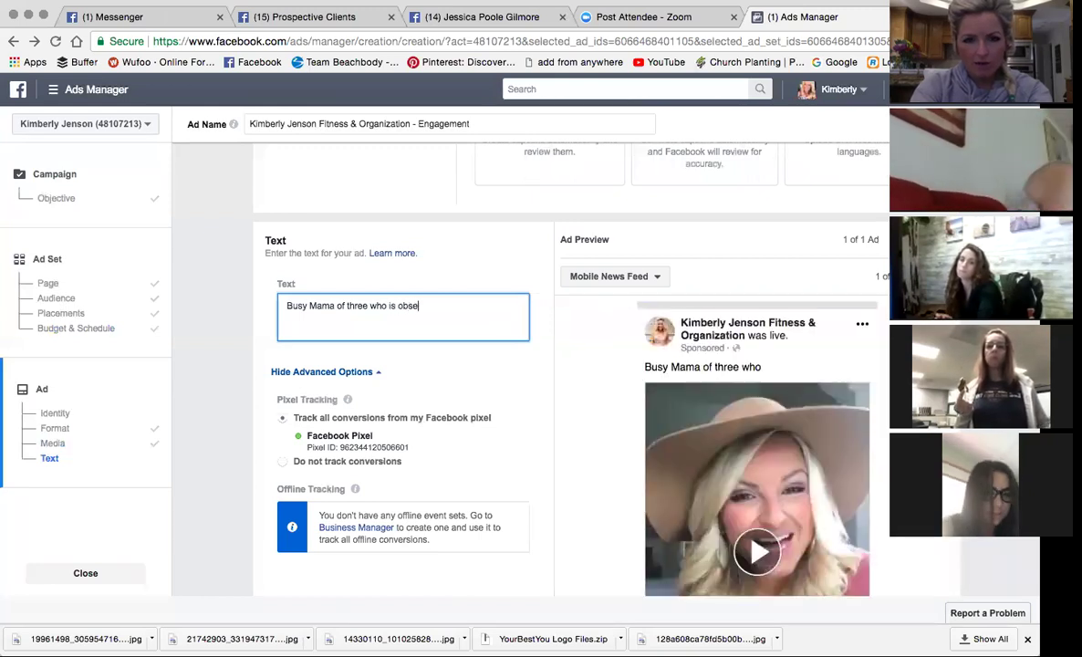
pyautogui.write('ssed with making life easy')
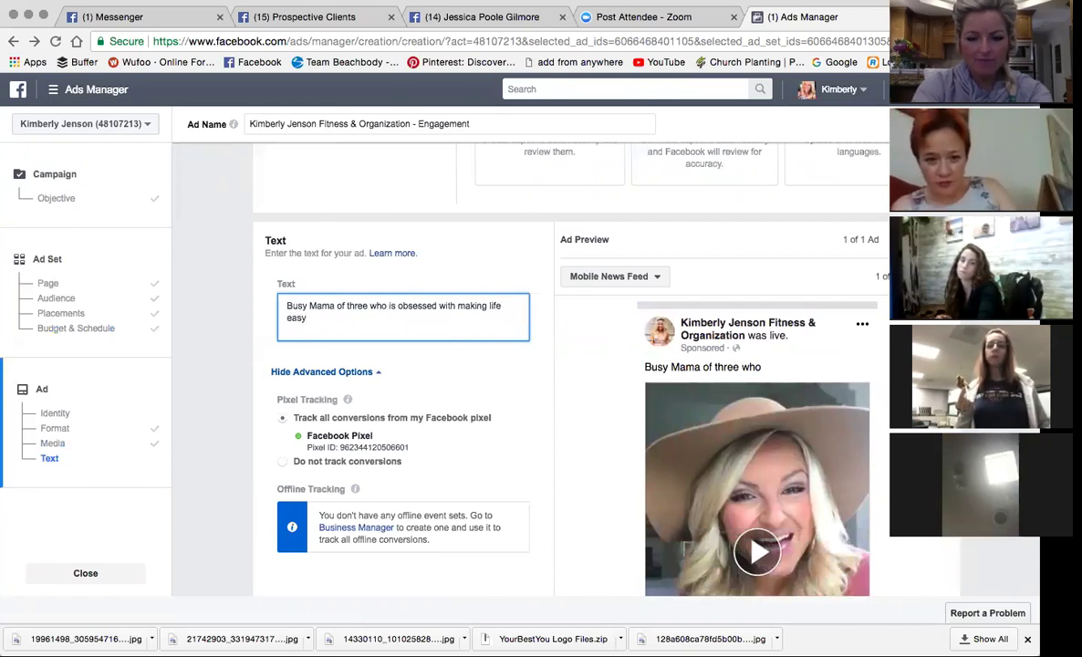
pyautogui.write(', healthy and ')
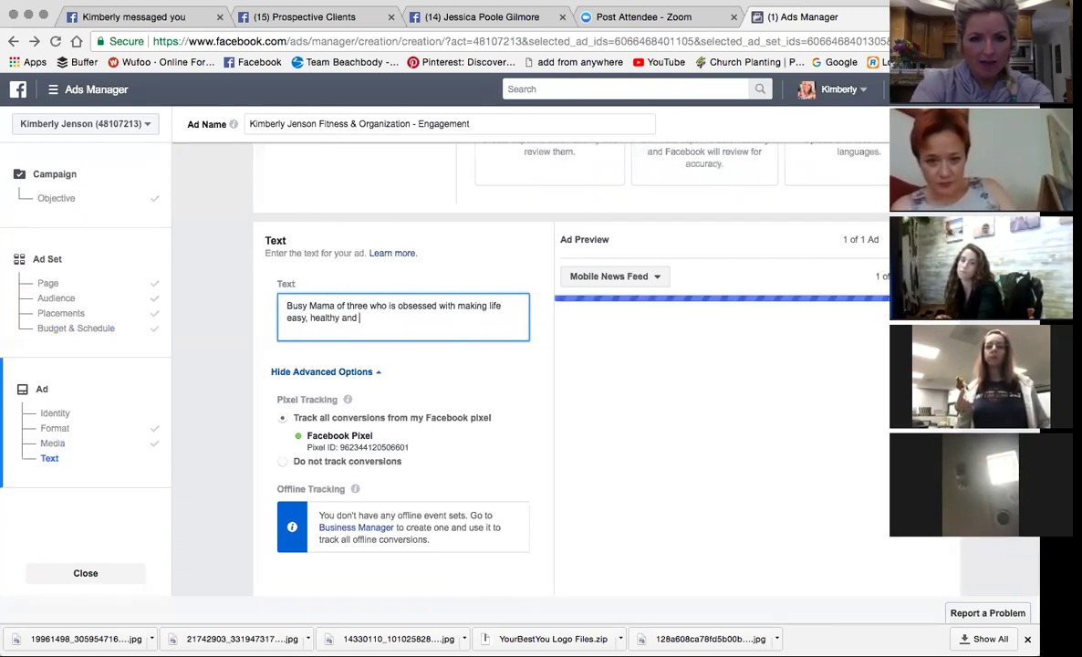
pyautogui.write('fun. Join')
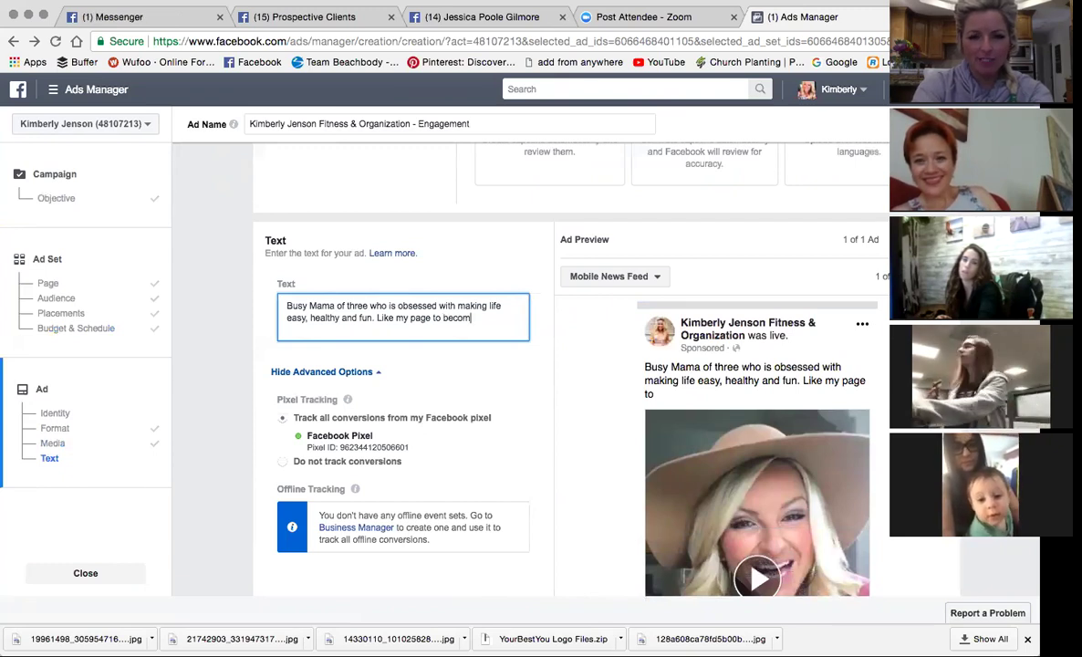
pyautogui.write('e Your Best You')
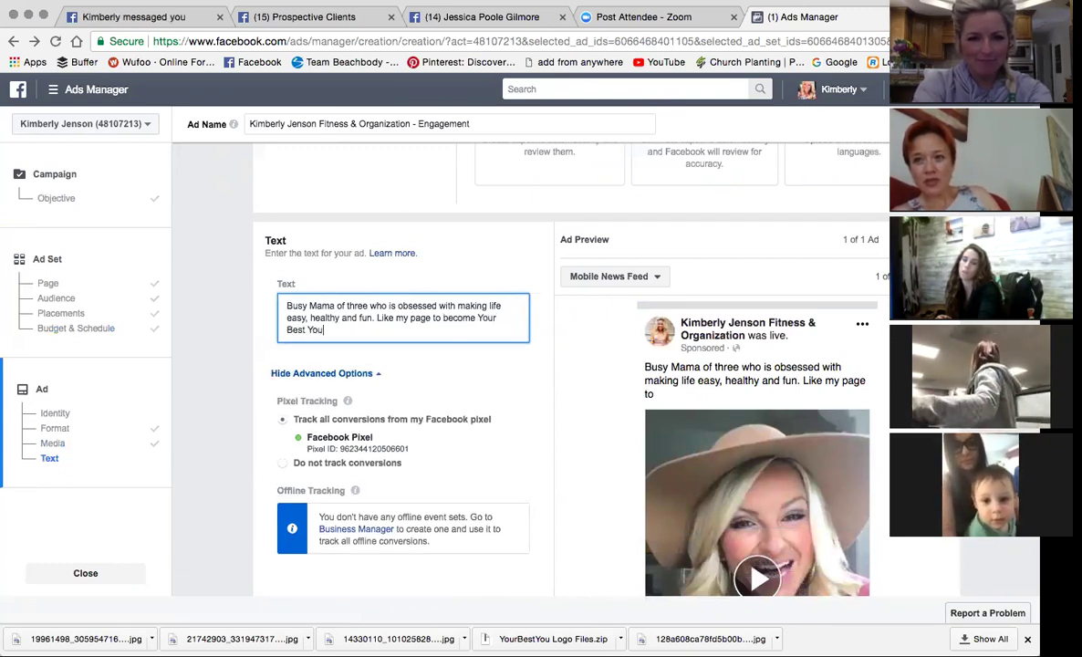
pyautogui.write('!')
pyautogui.scroll(-4, 548, 438)
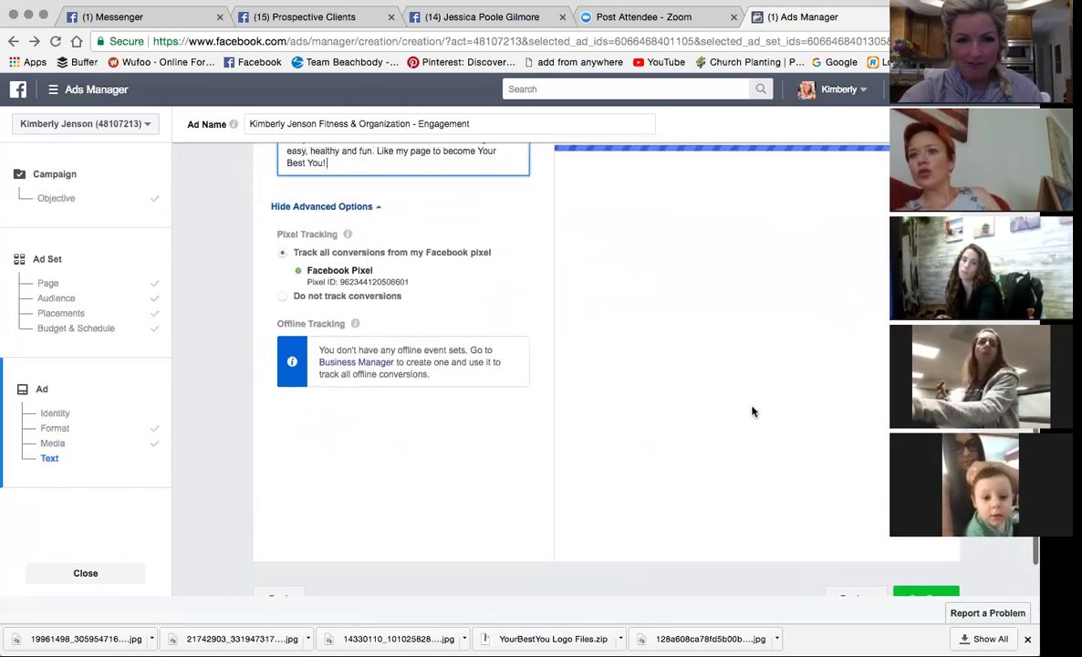
pyautogui.scroll(-2, 736, 426)
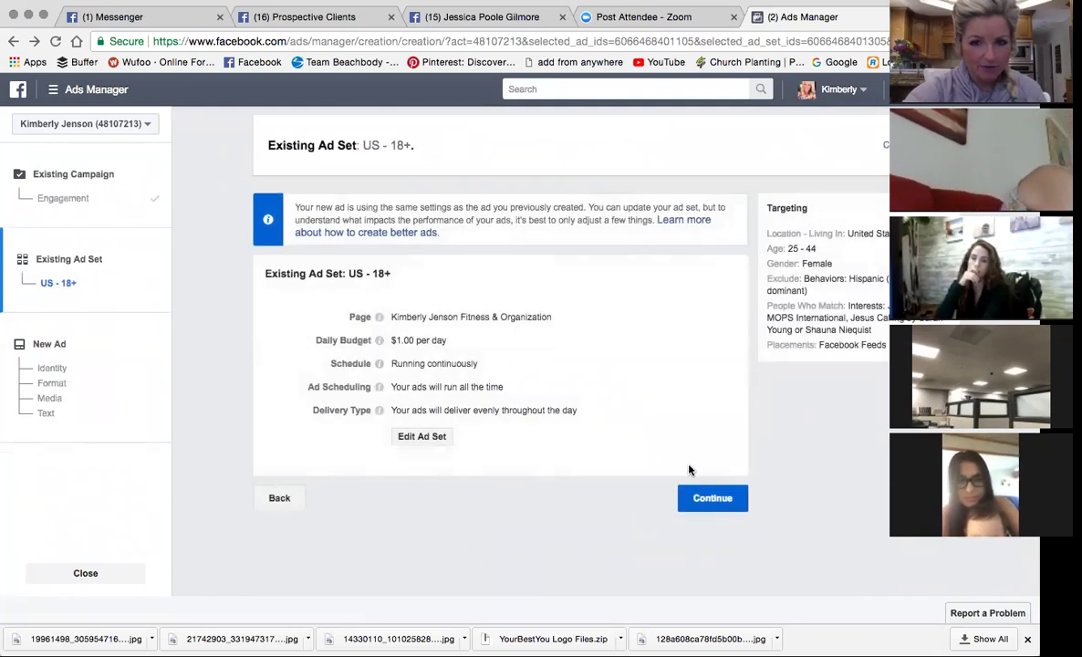
# - Check the pricing settings of the existing US - 18+ ad set, including status, budget and schedule, and save them
pyautogui.click(436, 442)
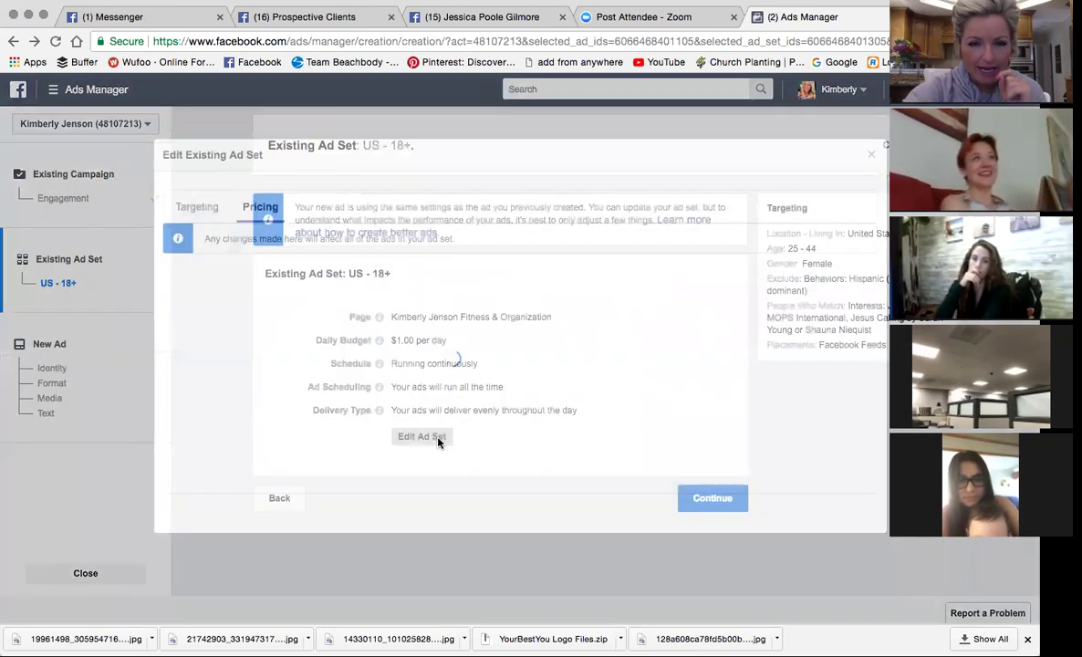
pyautogui.scroll(-1, 447, 352)
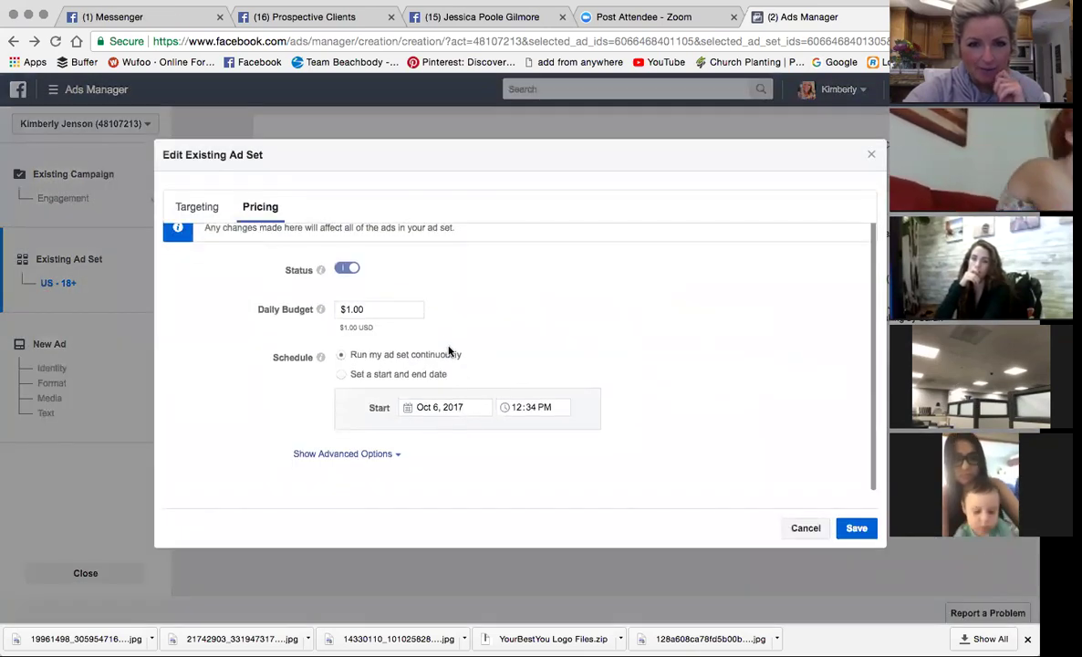
pyautogui.scroll(1, 451, 349)
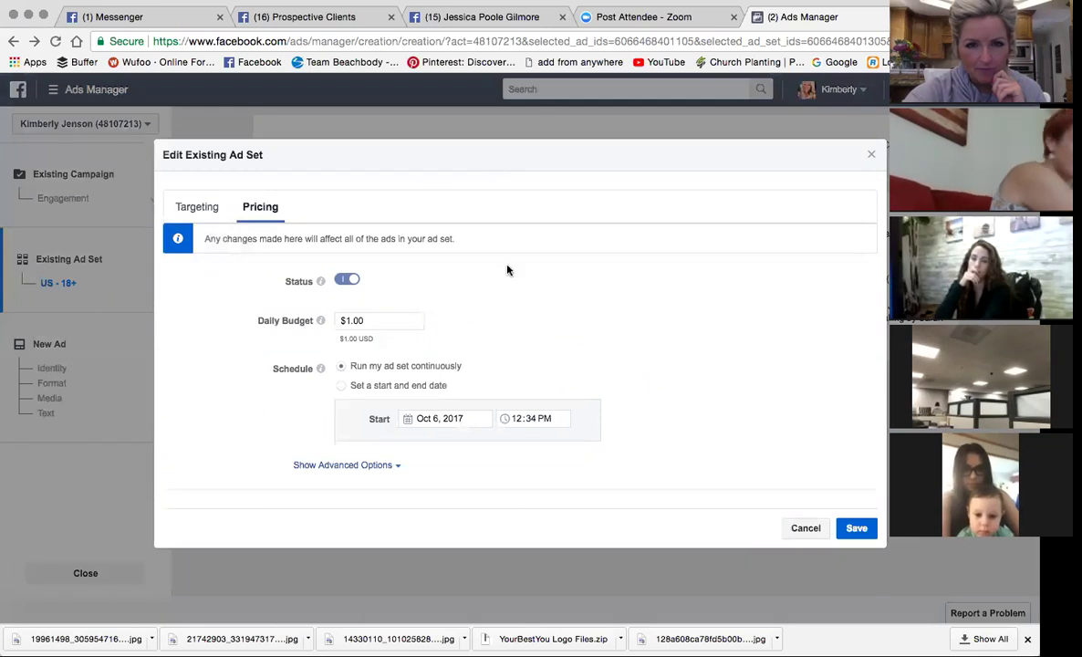
pyautogui.click(853, 527)
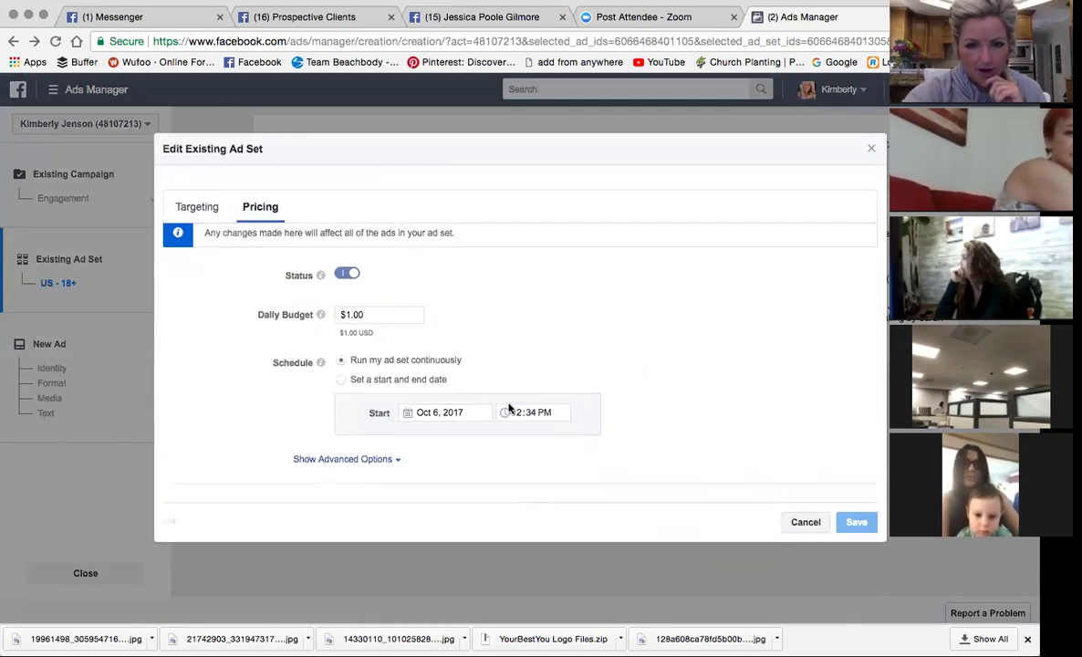
pyautogui.click(633, 295)
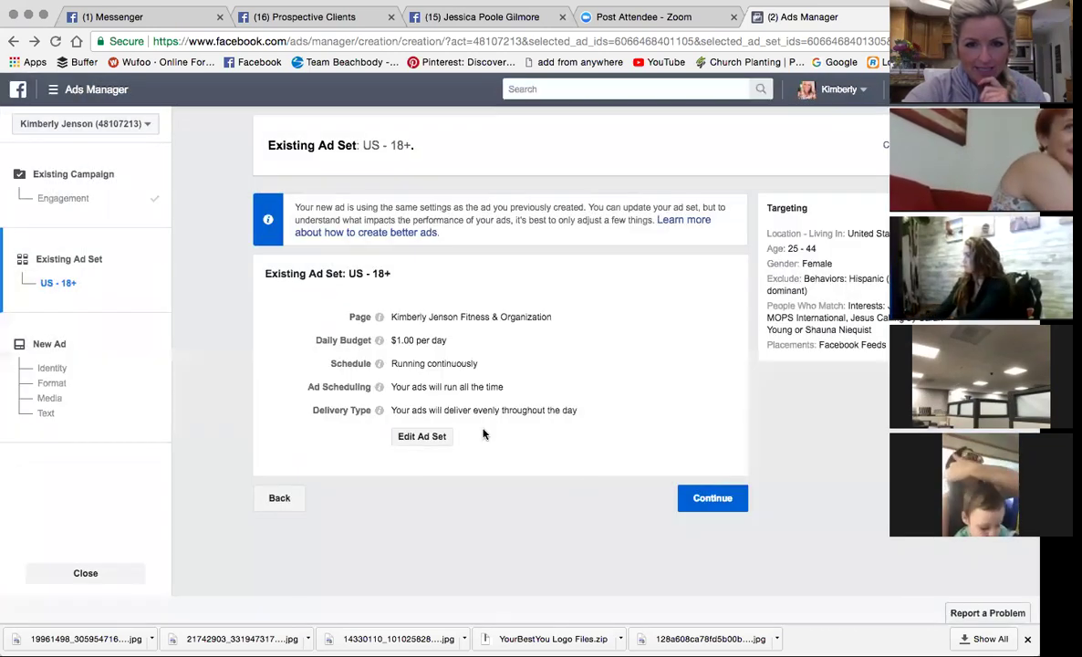
# - Continue to the new ad and review its format, video, text and Mobile News Feed preview
pyautogui.click(712, 498)
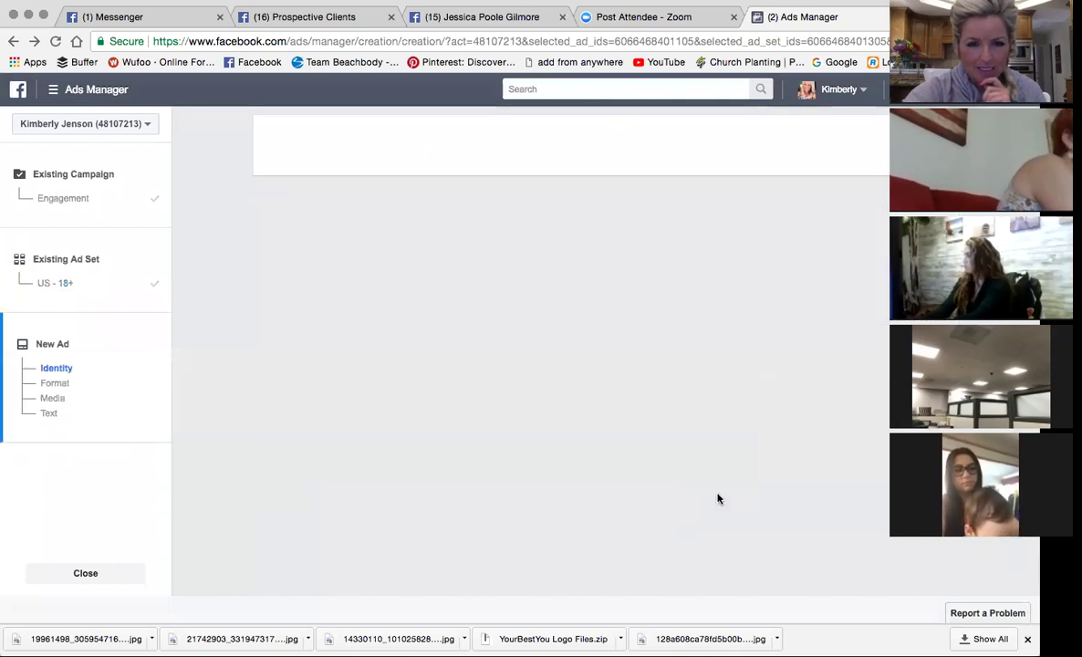
pyautogui.scroll(-3, 594, 434)
pyautogui.scroll(-10, 594, 434)
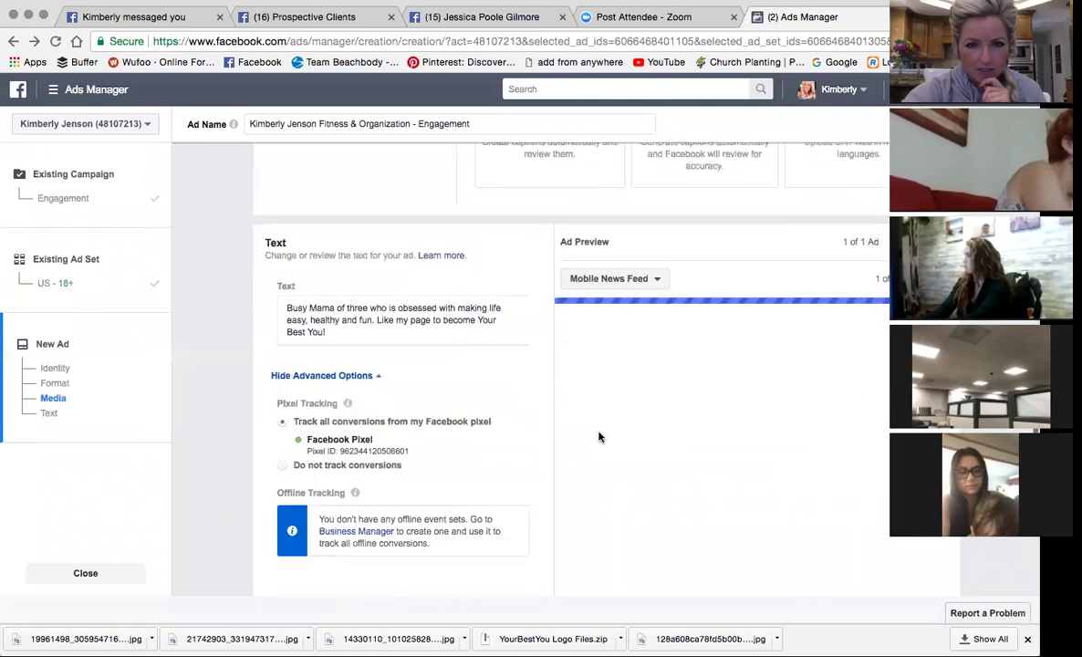
pyautogui.scroll(-5, 879, 541)
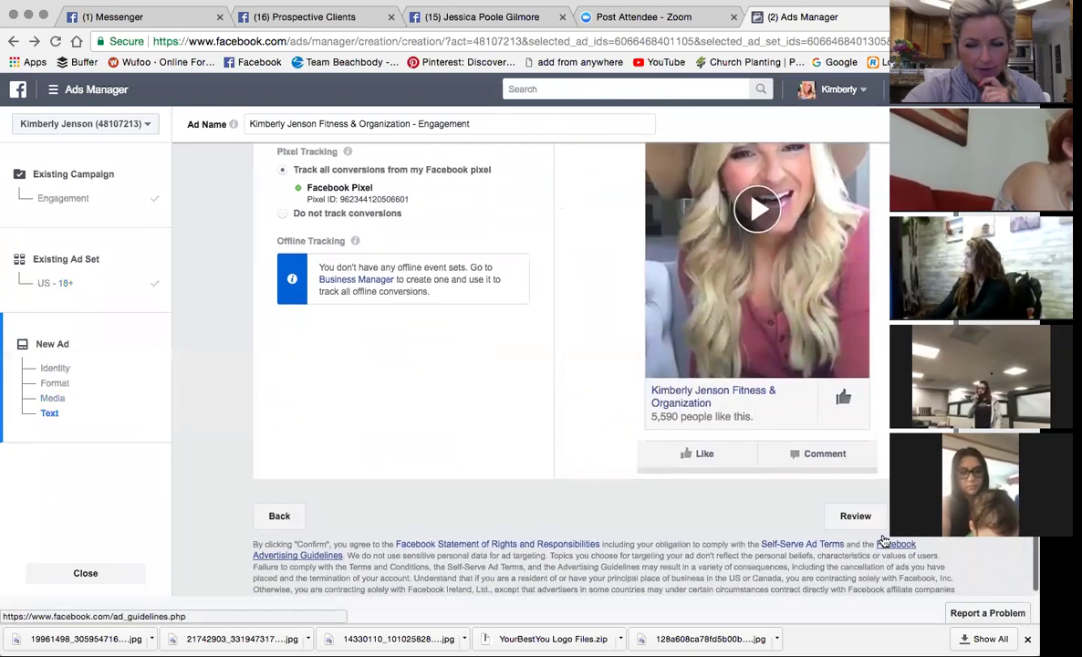
pyautogui.scroll(15, 343, 266)
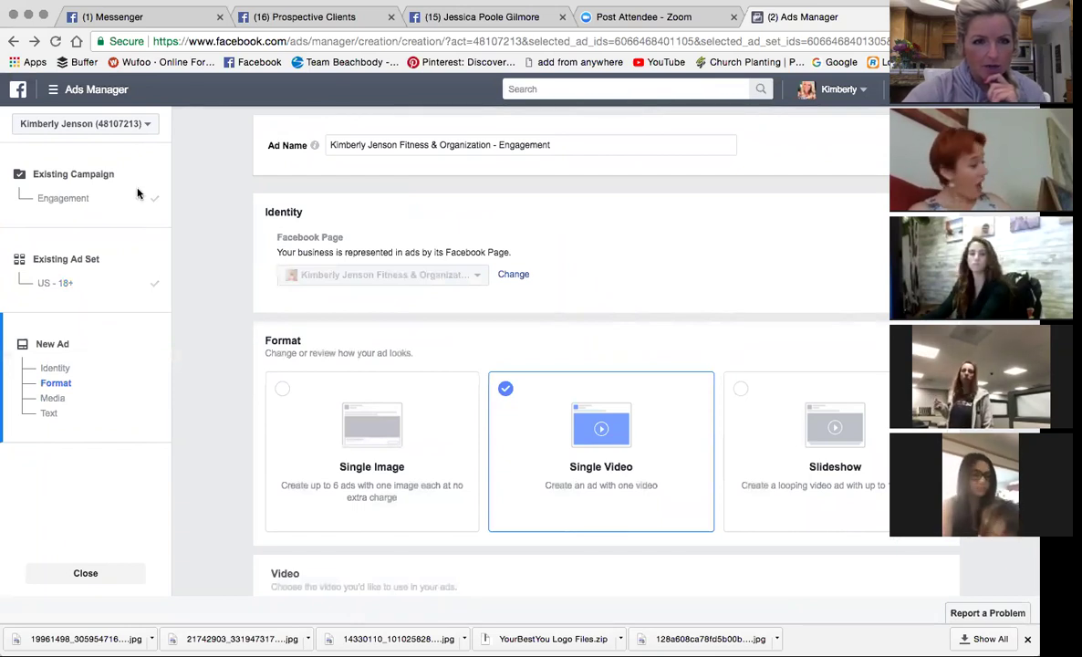
# - Sort the account's campaigns by end date and open the active Engagement campaign that measures page likes
pyautogui.click(14, 42)
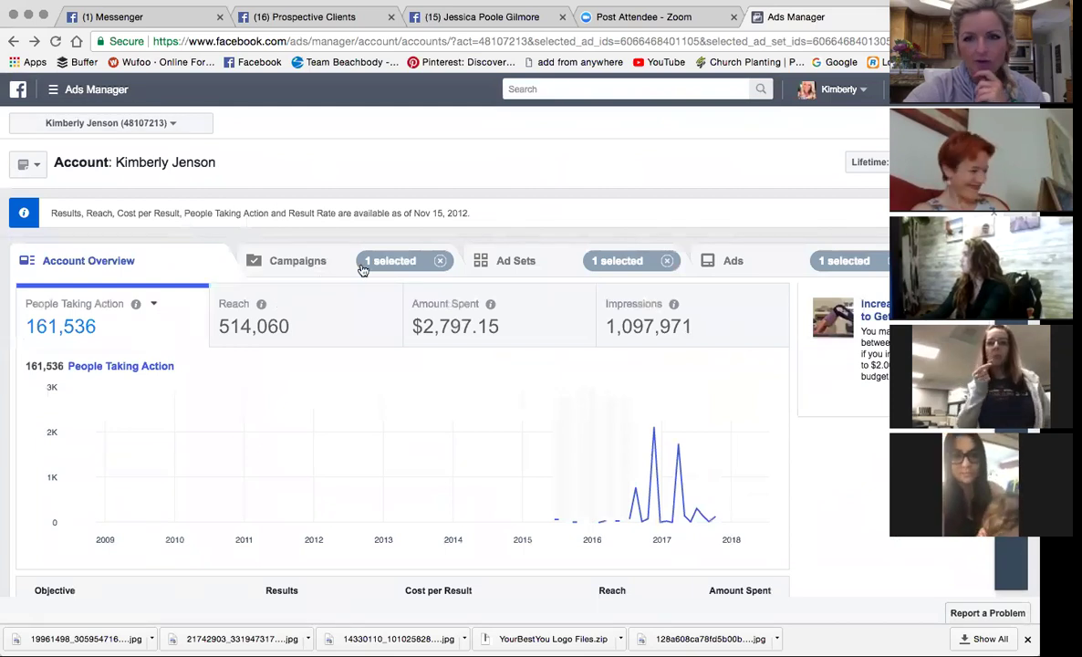
pyautogui.click(290, 263)
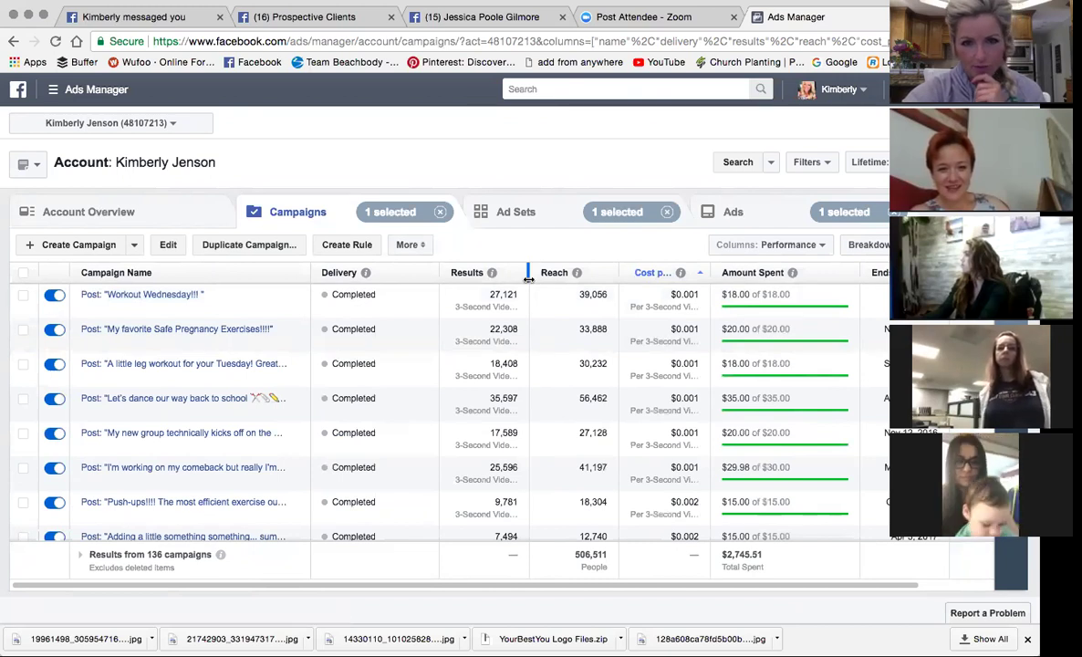
pyautogui.click(881, 272)
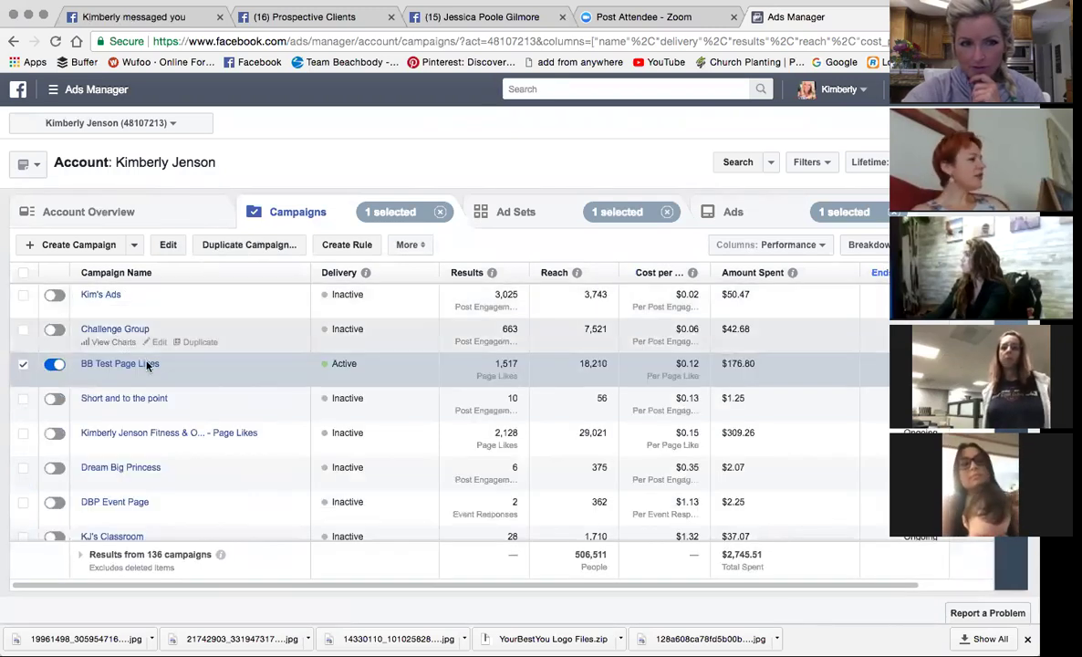
pyautogui.scroll(-3, 155, 451)
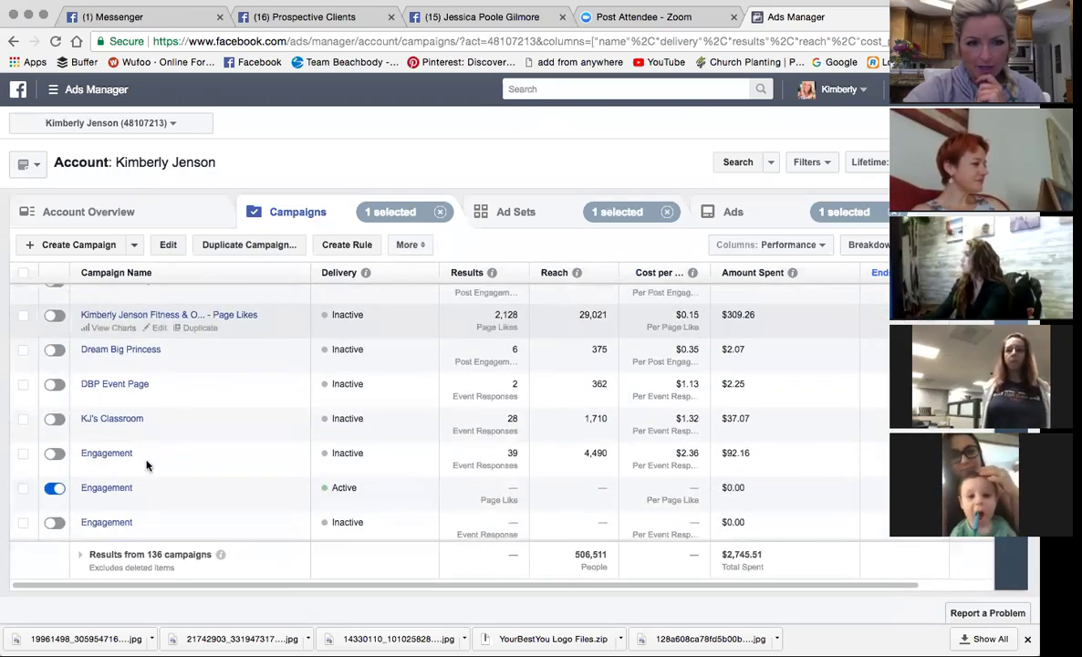
pyautogui.click(142, 483)
pyautogui.click(137, 486)
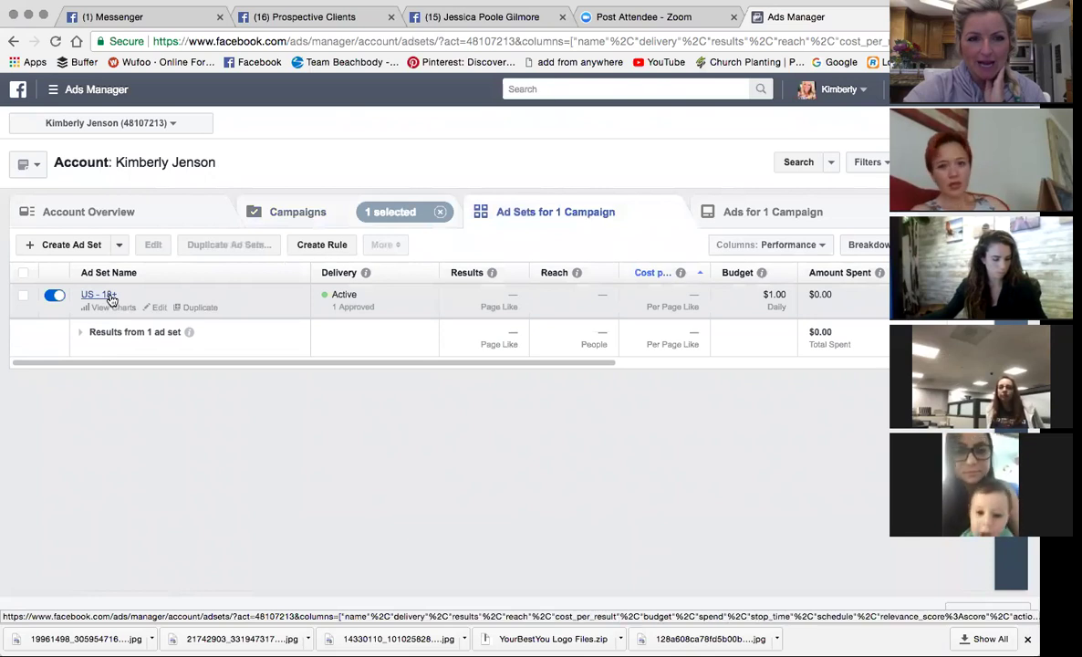
# - Duplicate the US - 18+ ad set within the existing Engagement campaign and open the copied ad for editing
pyautogui.click(131, 297)
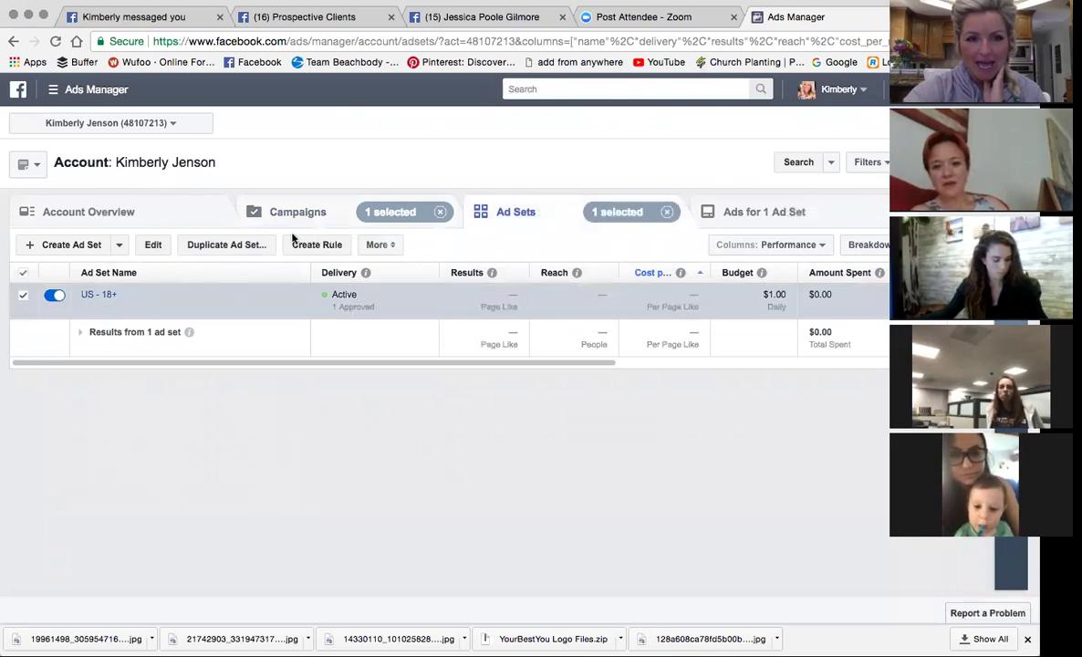
pyautogui.click(228, 247)
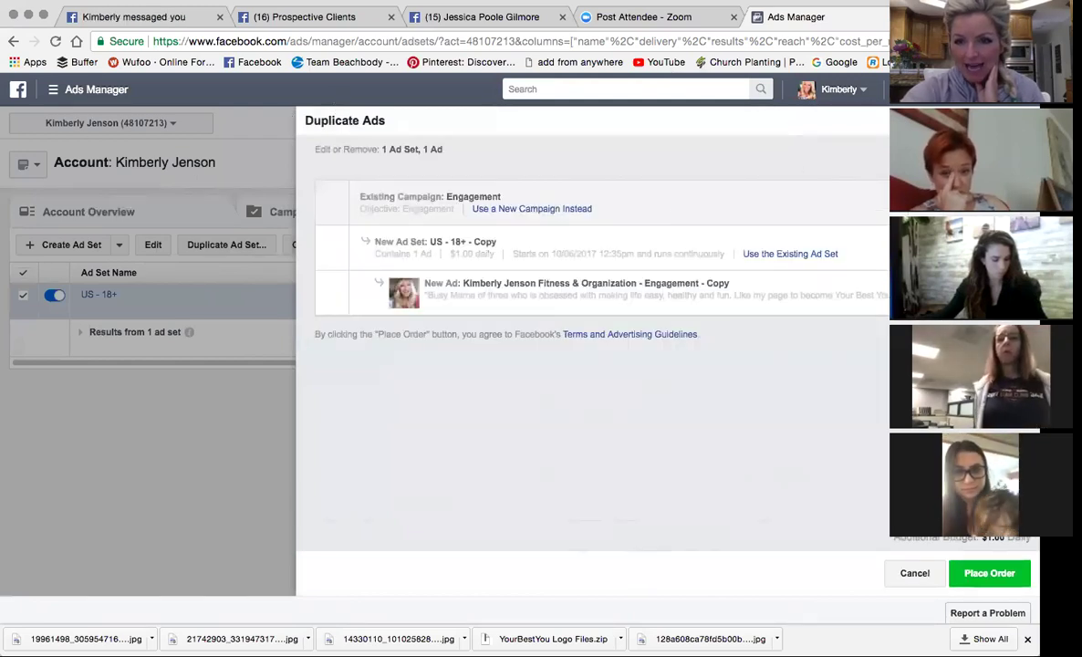
pyautogui.click(989, 573)
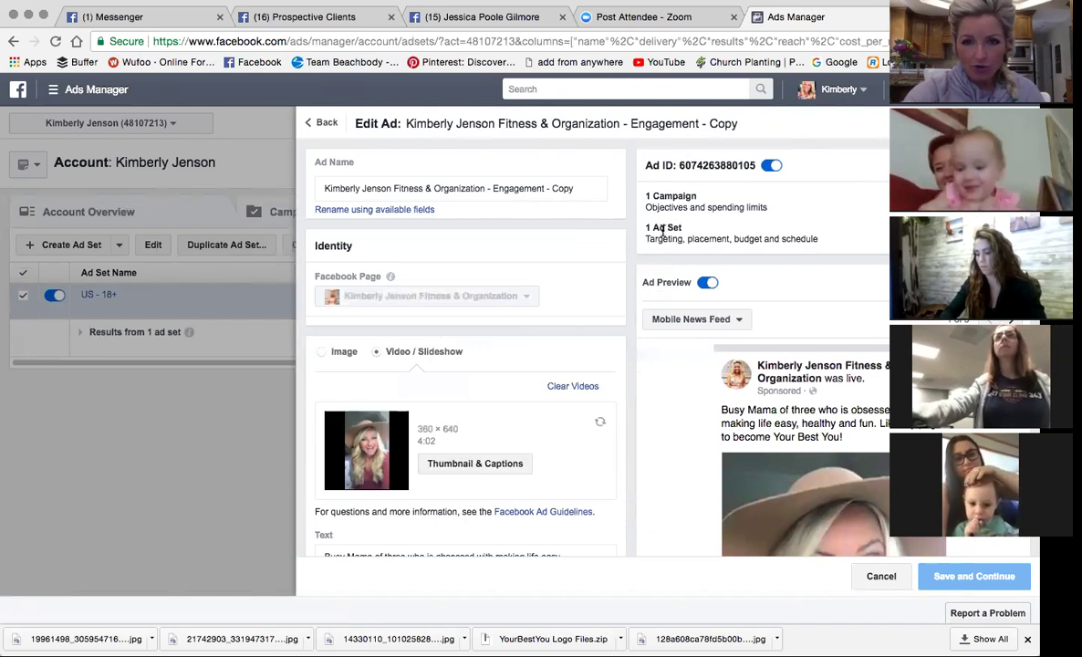
# - Review the copied ad's identity, video, text and tracking settings, and reopen it from the duplicate summary
pyautogui.scroll(-3, 610, 305)
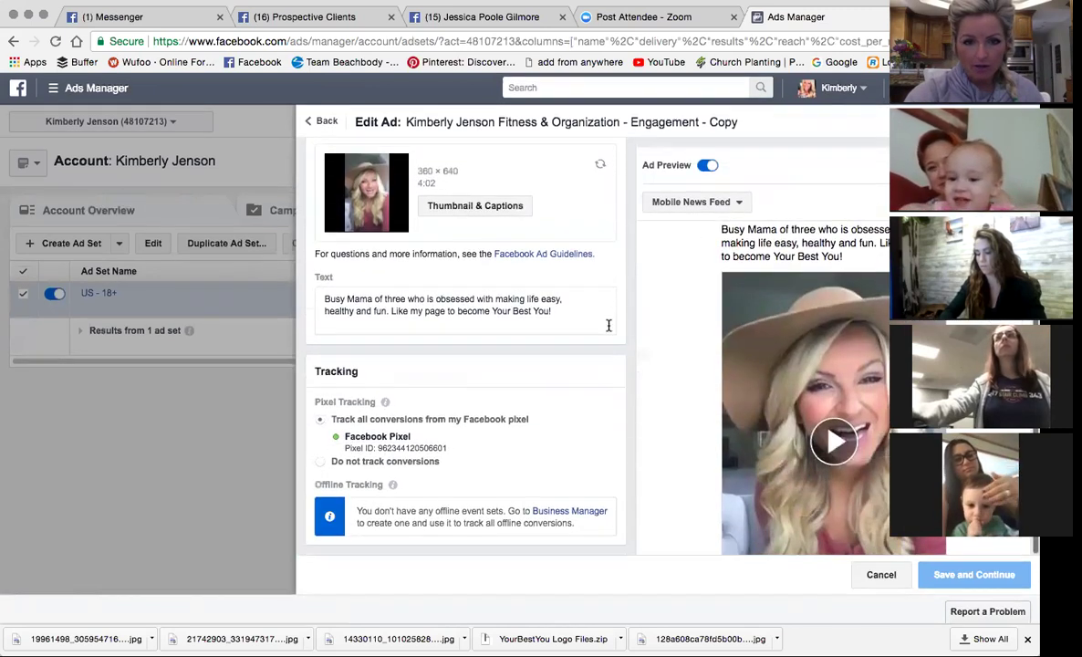
pyautogui.scroll(3, 598, 351)
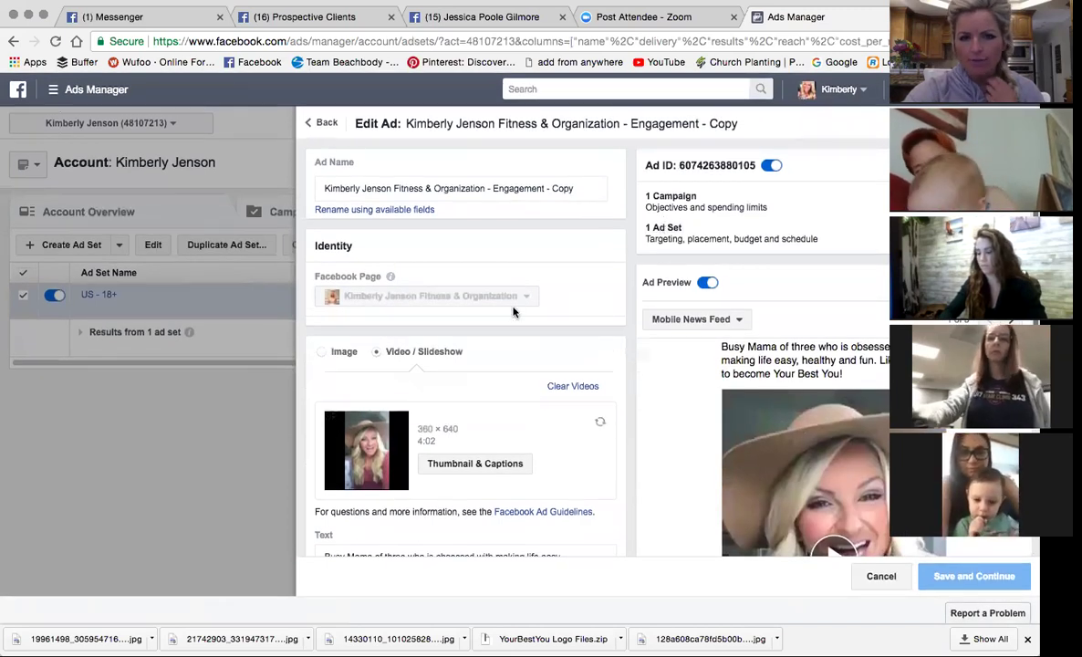
pyautogui.scroll(-1, 511, 316)
pyautogui.scroll(-3, 510, 316)
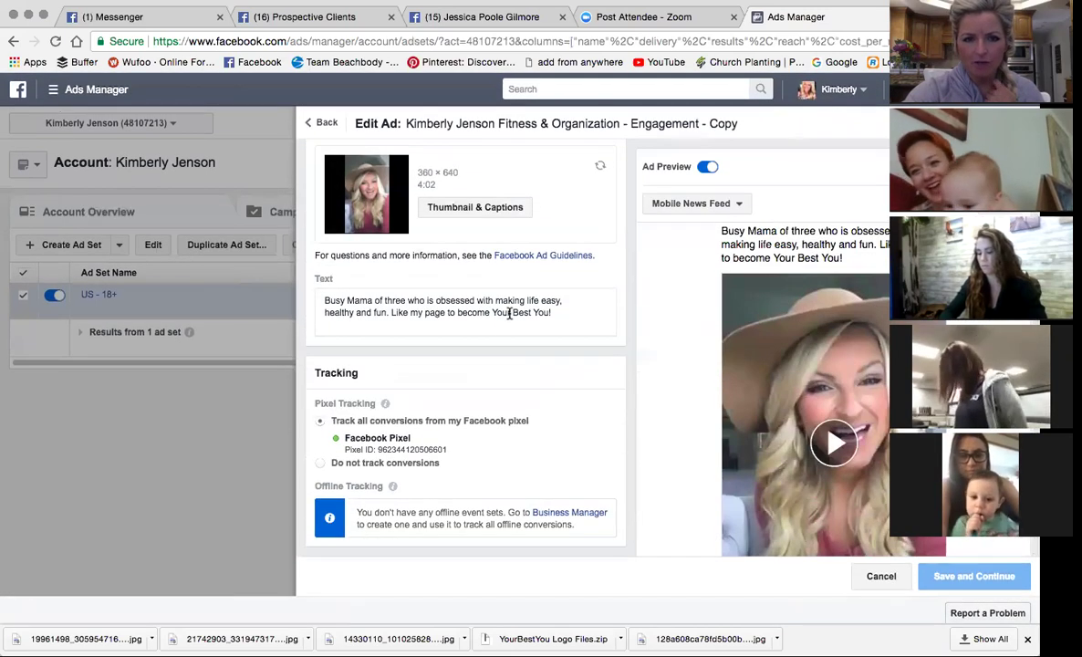
pyautogui.scroll(4, 509, 313)
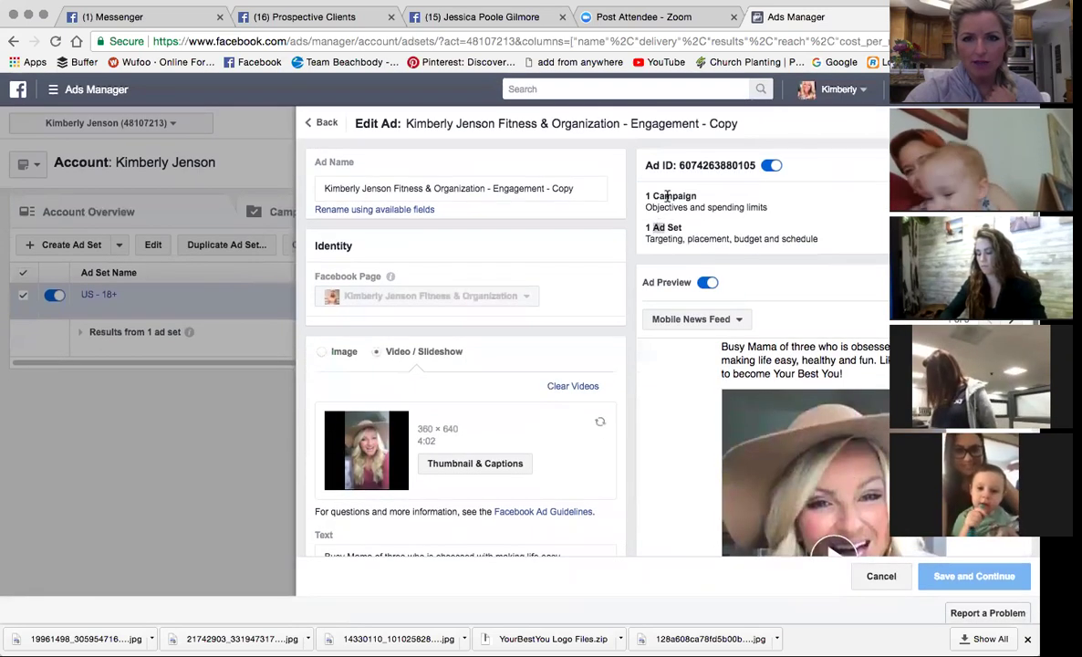
pyautogui.click(311, 122)
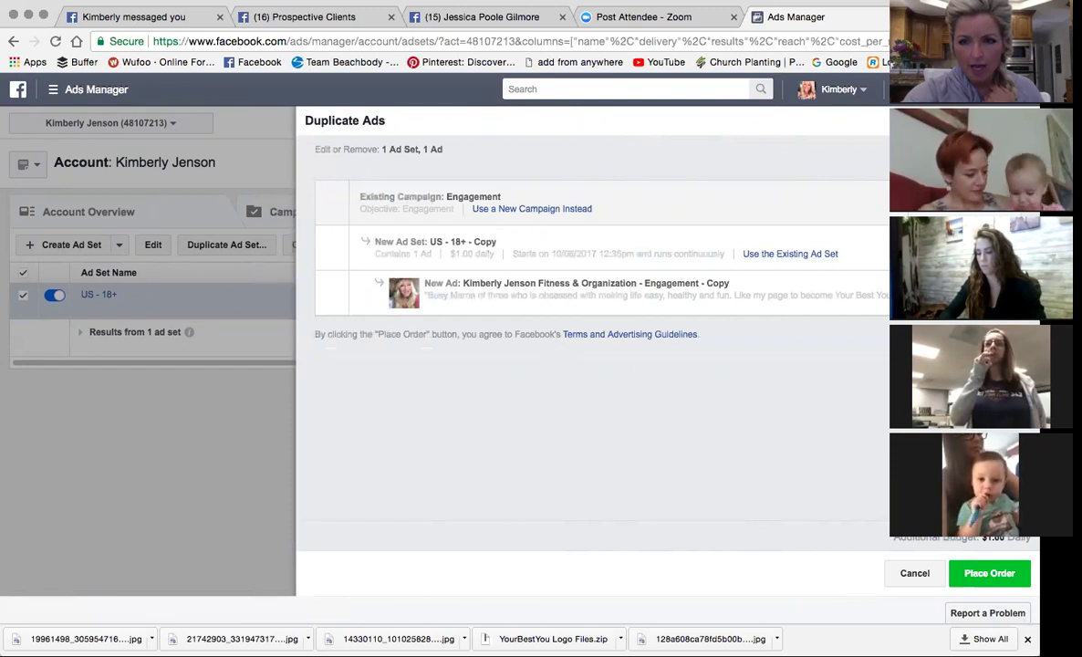
pyautogui.click(532, 284)
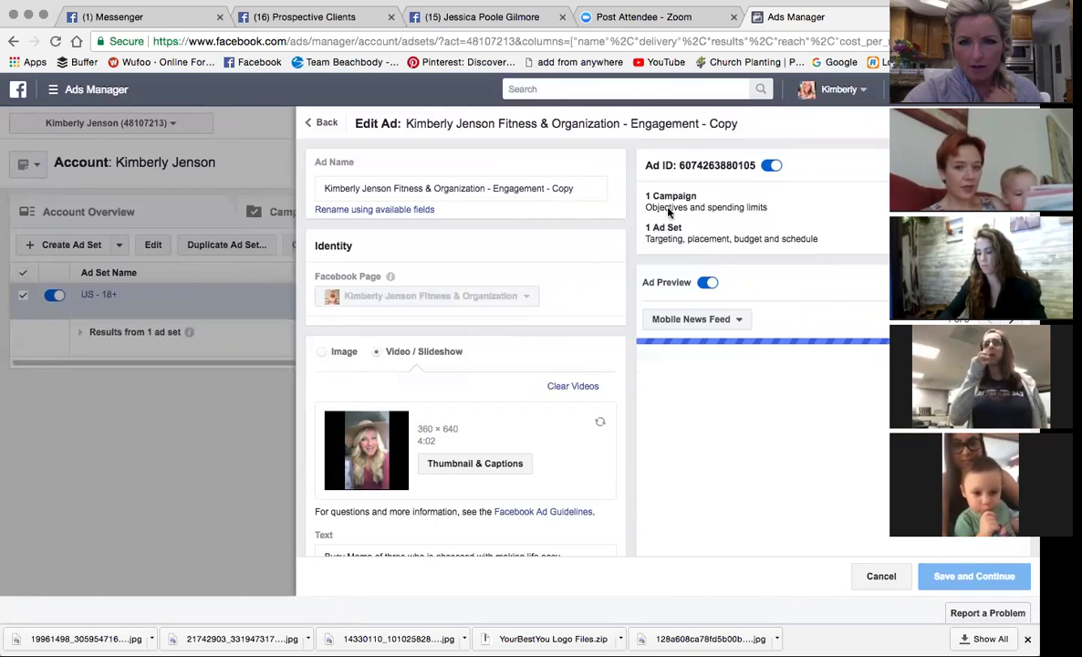
# - Check the copied ad's text, tracking options and Mobile News Feed preview before leaving its edit form
pyautogui.scroll(-5, 602, 321)
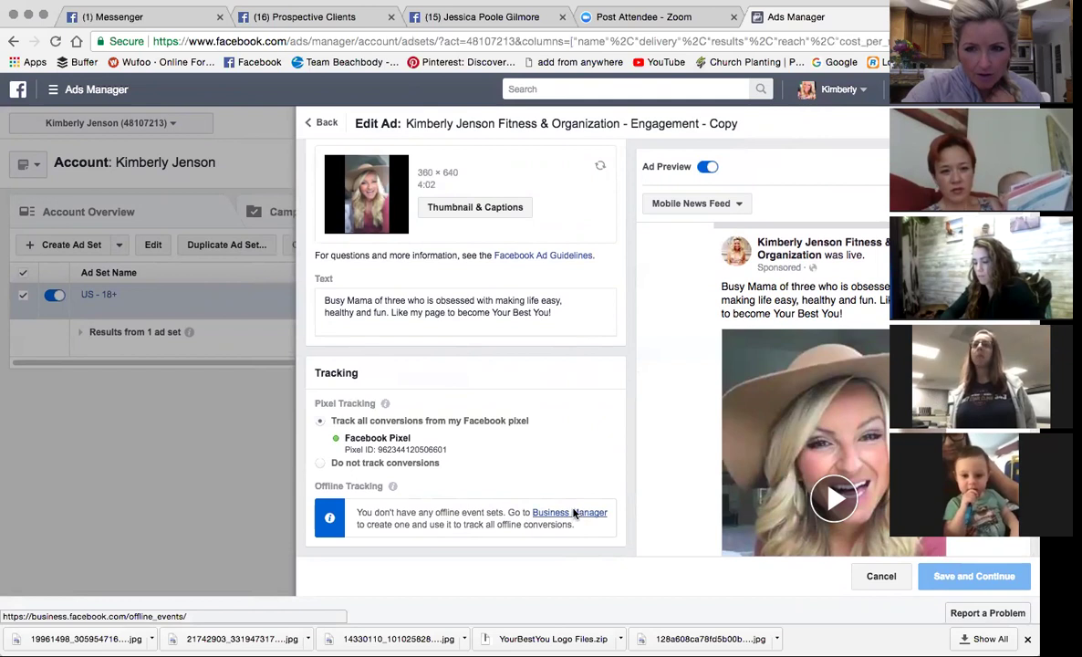
pyautogui.scroll(5, 572, 515)
pyautogui.scroll(2, 797, 135)
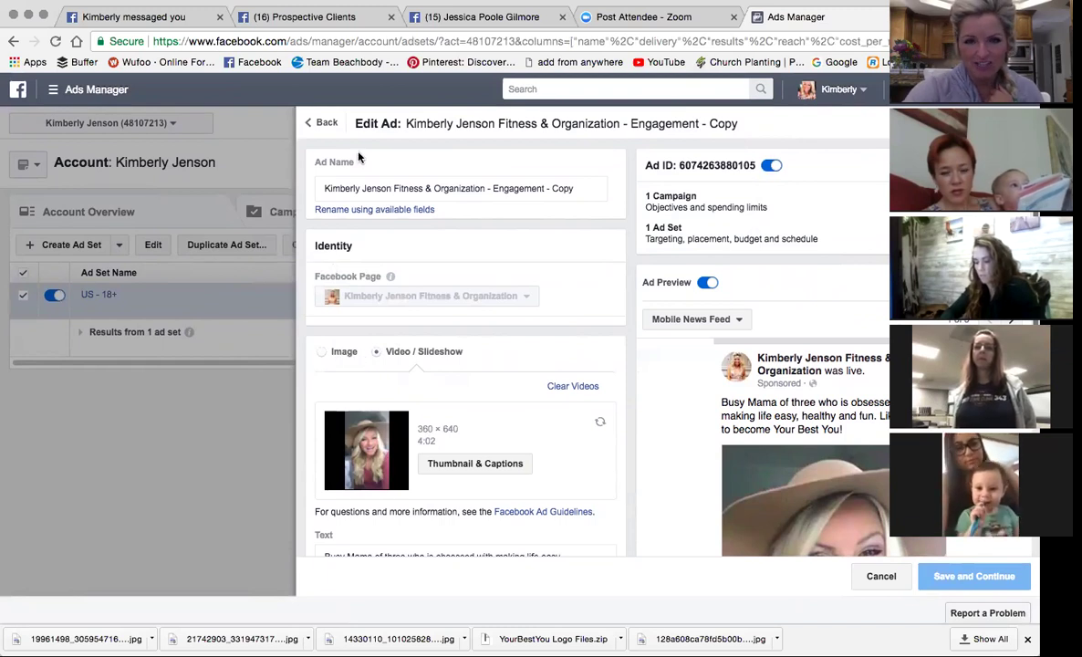
# - Cancel the ad set duplication, and open the original US - 18+ ad set's edit pane and close it without changes
pyautogui.click(317, 122)
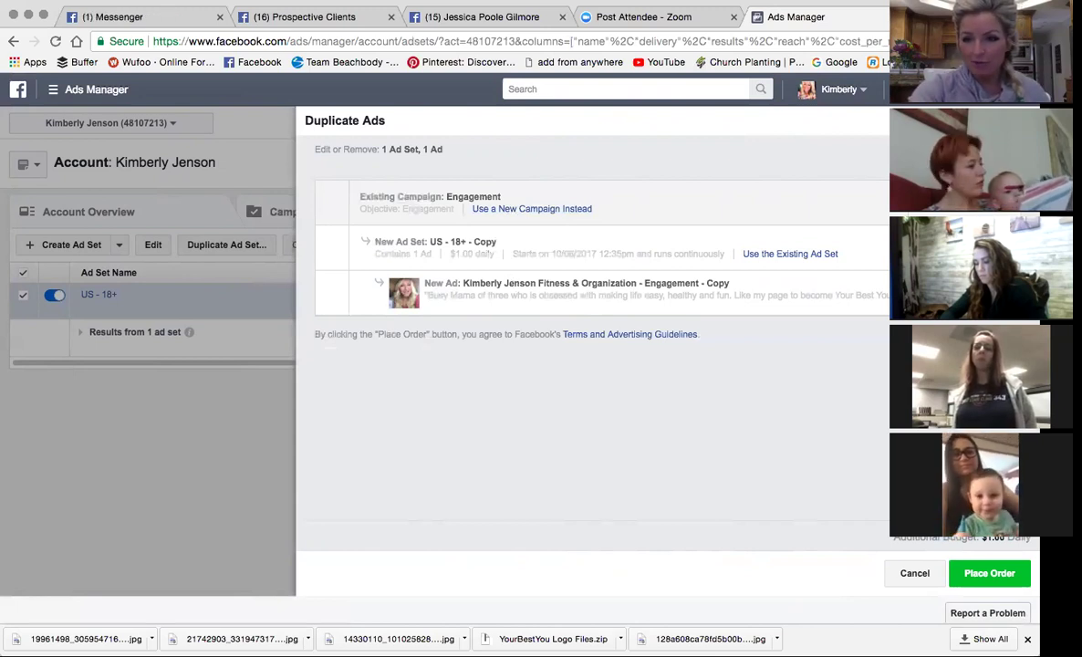
pyautogui.click(915, 573)
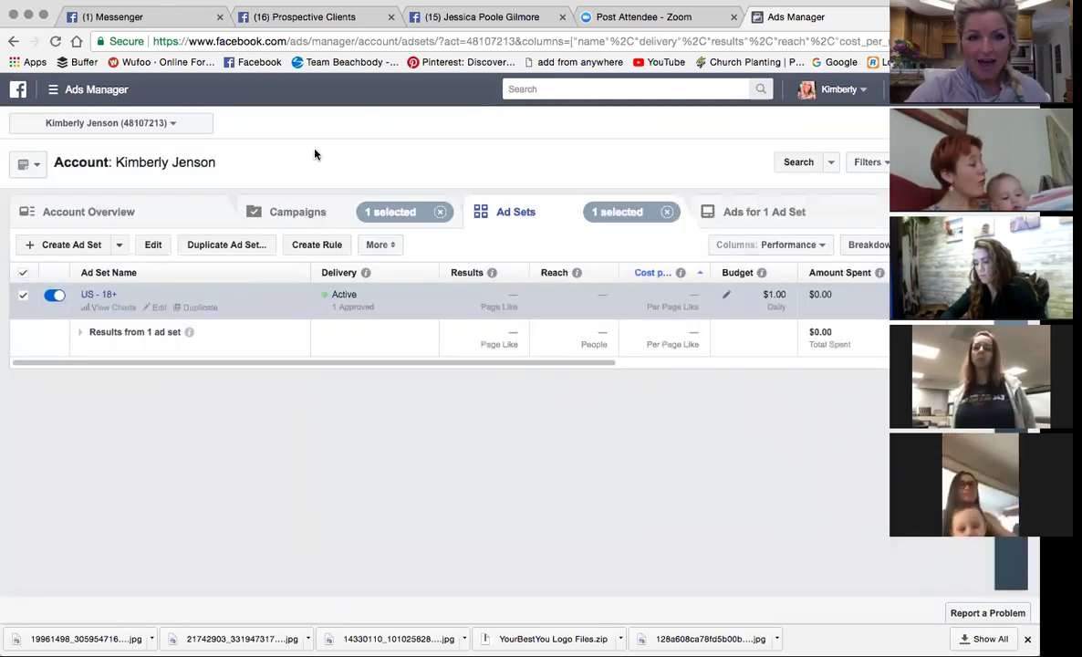
pyautogui.click(156, 308)
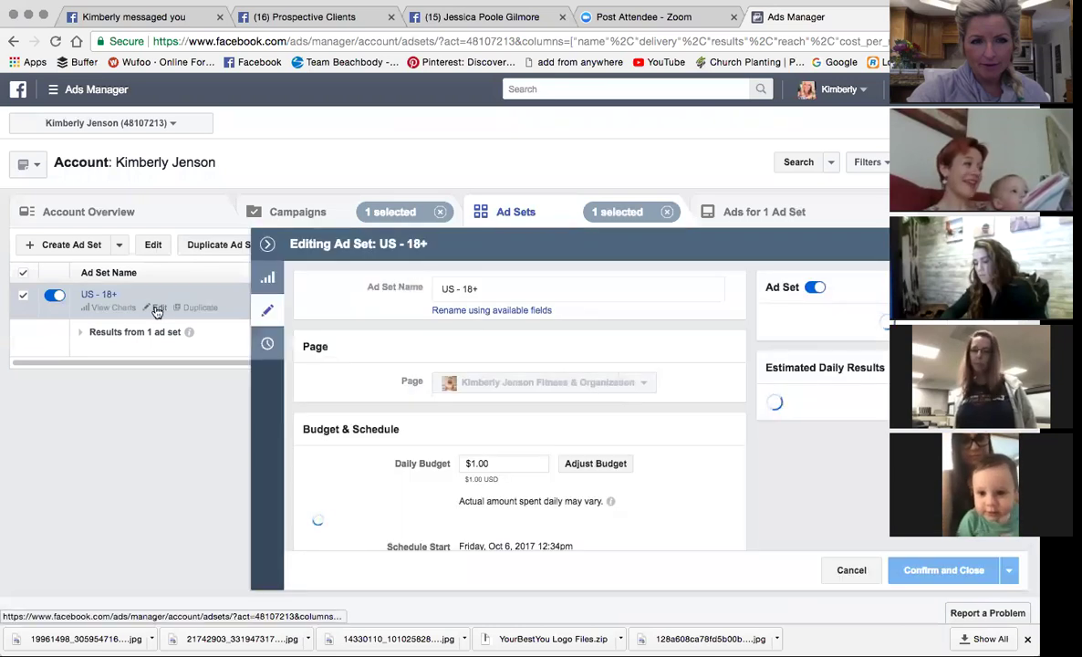
pyautogui.click(267, 243)
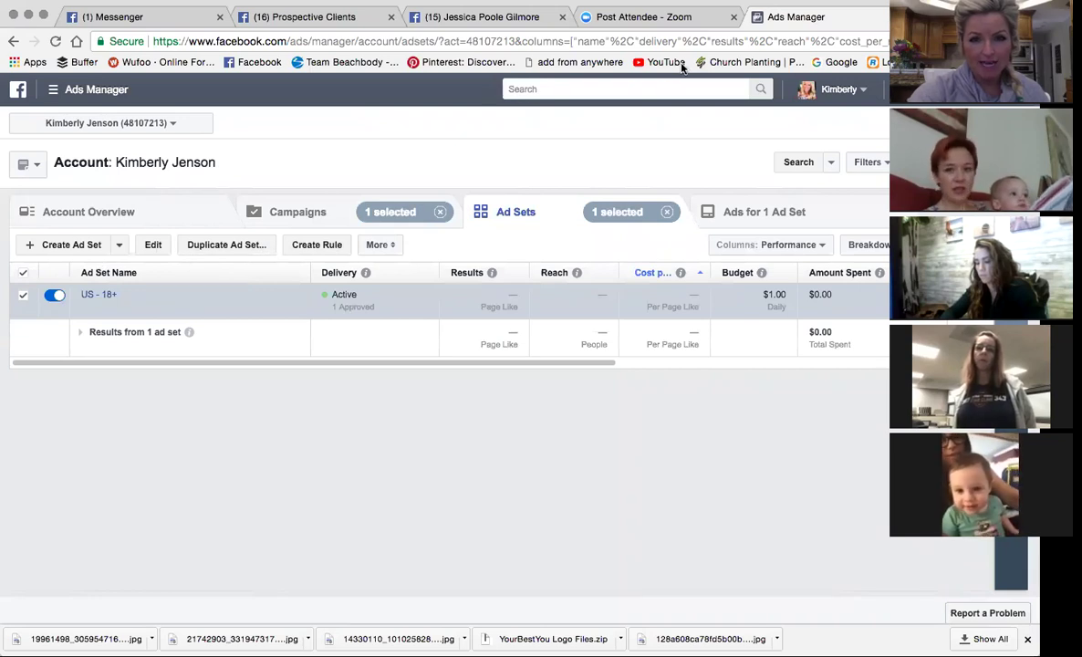
# - Try duplicating the whole active Engagement campaign, go back to the duplicate summary, and cancel the order
pyautogui.click(310, 212)
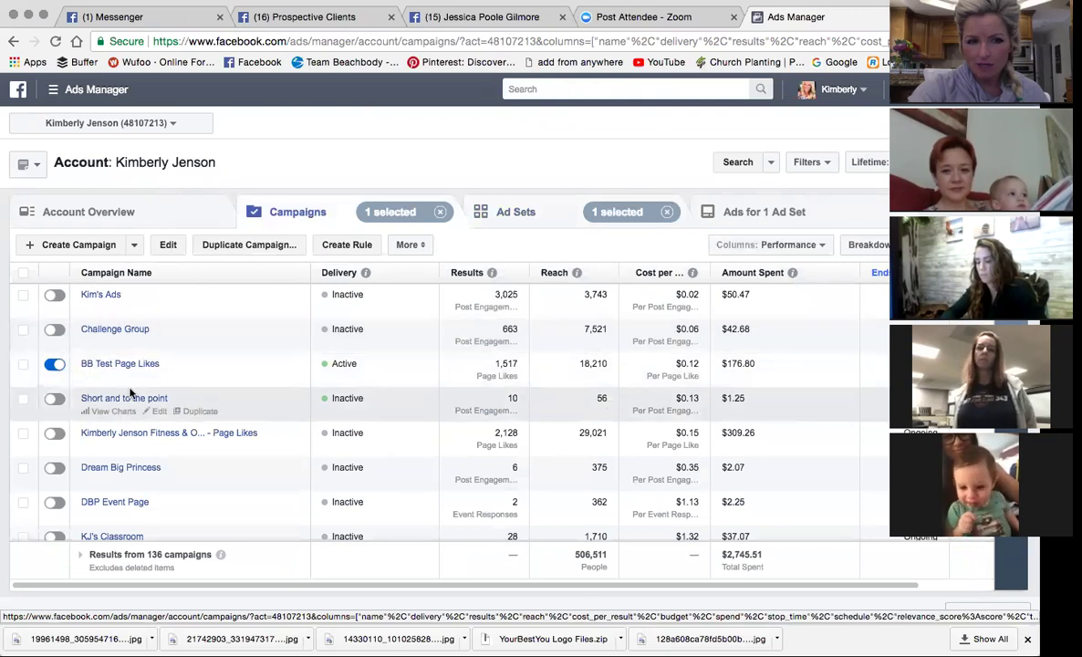
pyautogui.scroll(-3, 130, 394)
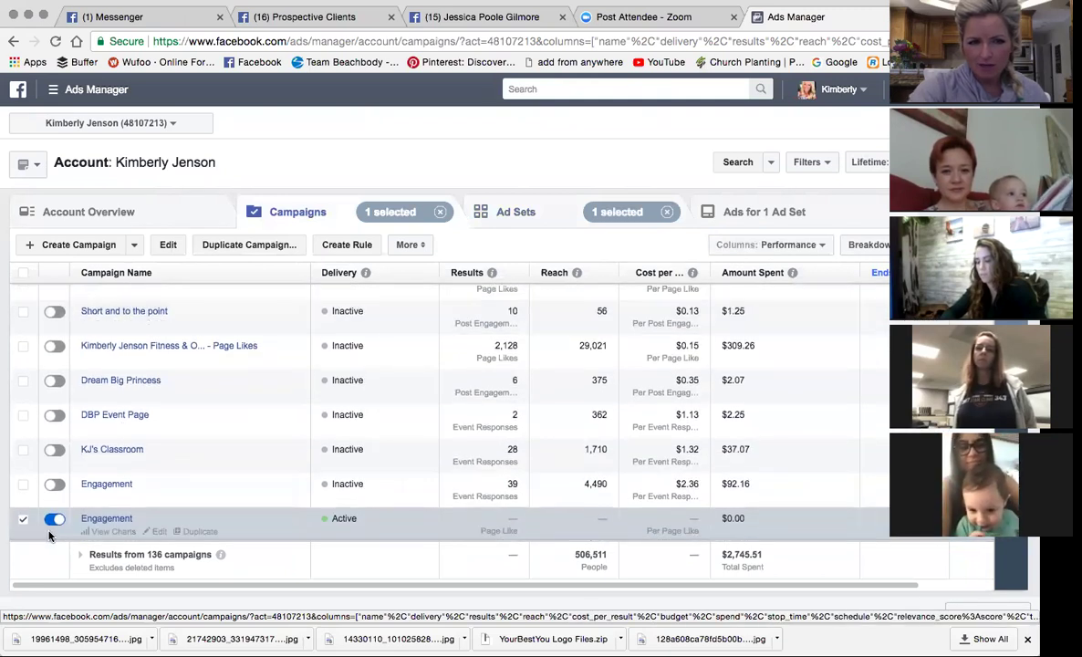
pyautogui.click(251, 247)
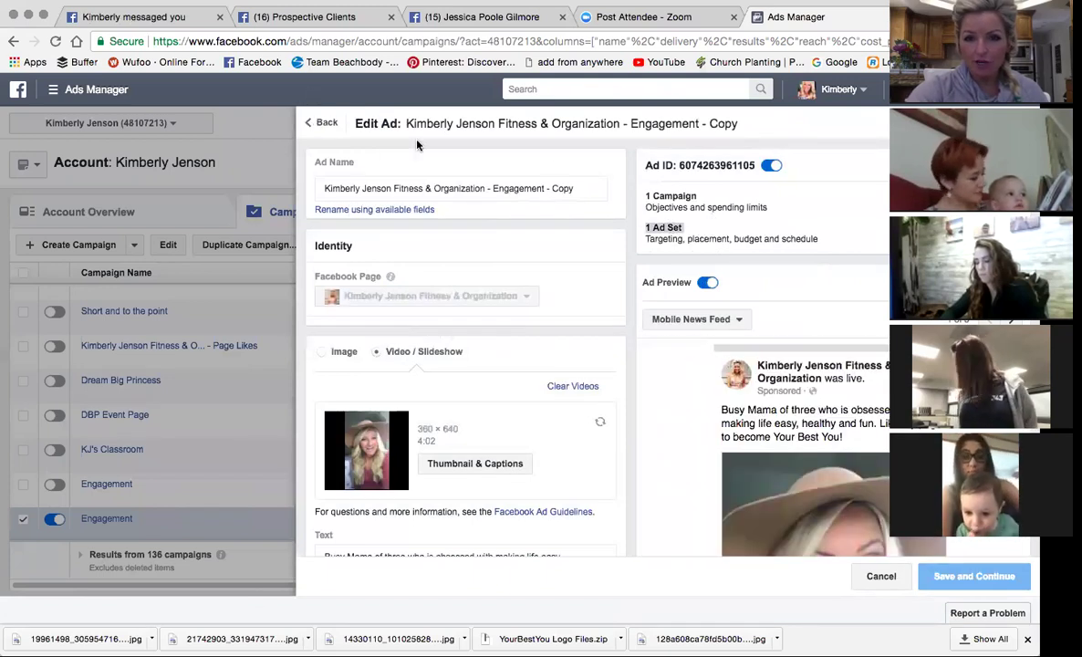
pyautogui.click(312, 122)
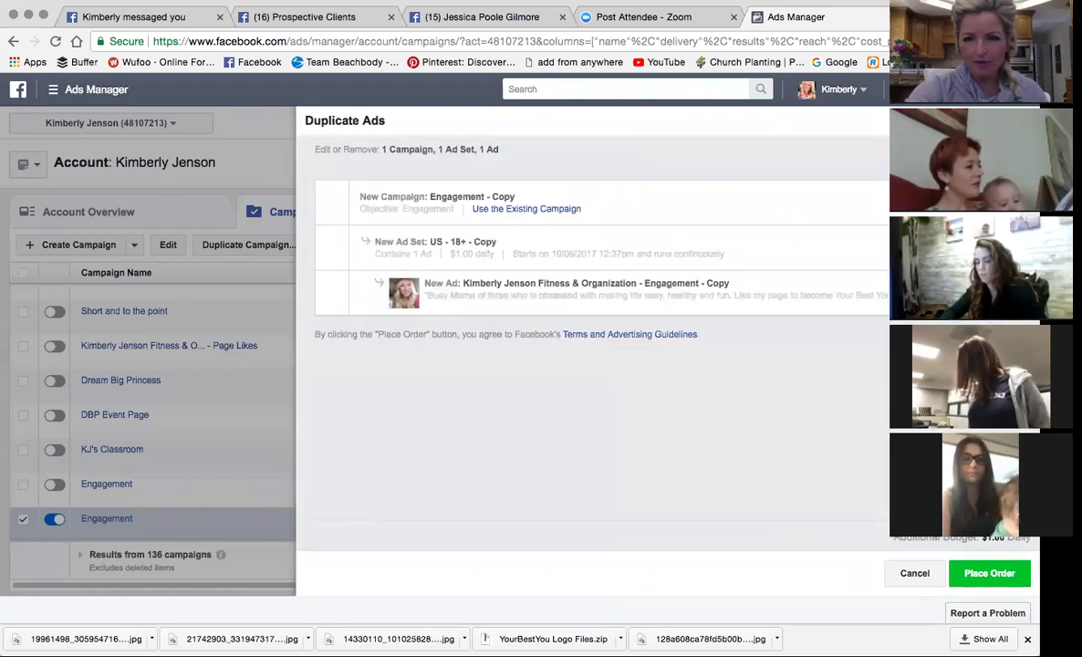
pyautogui.click(916, 574)
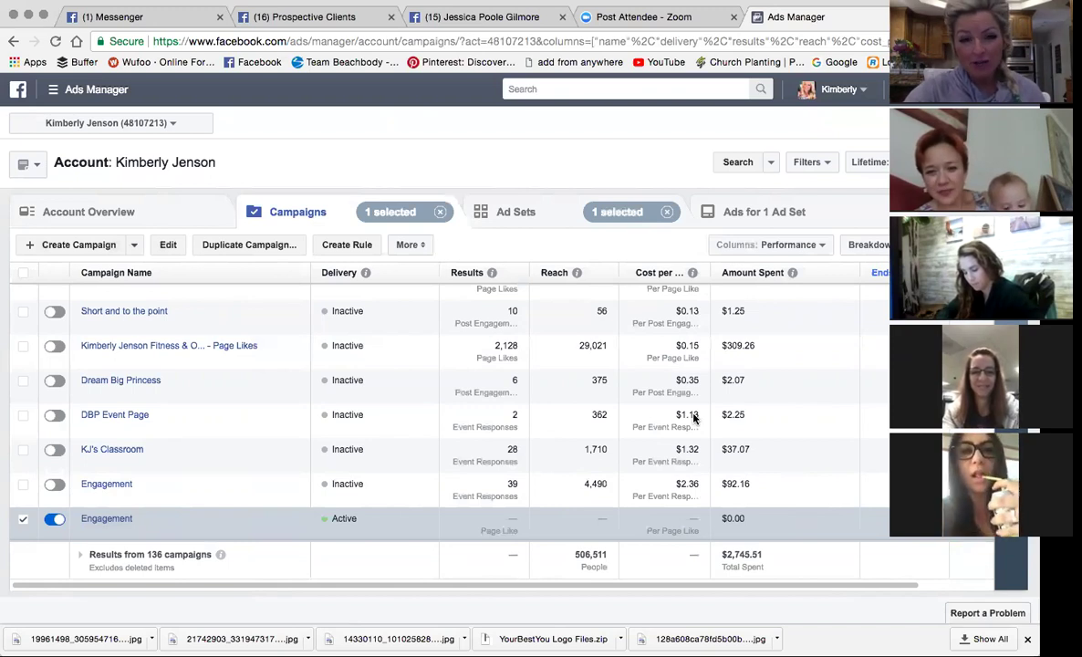
# - Show the full list of advertising tools available for the account
pyautogui.click(53, 88)
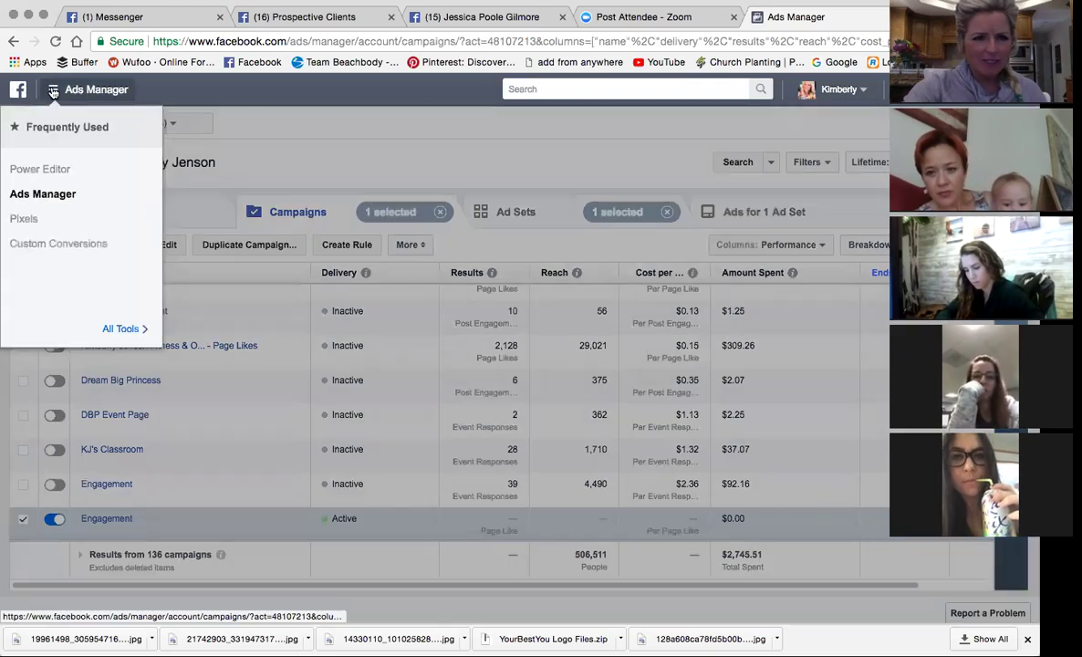
pyautogui.click(121, 328)
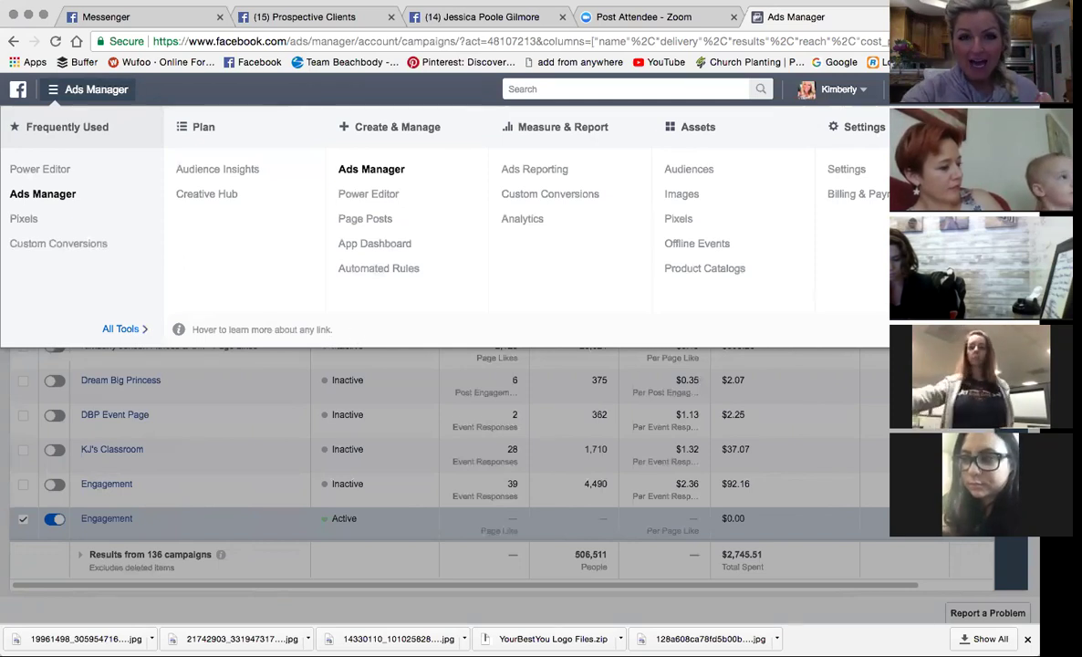
# - Open Facebook in a new browser tab and go through the fitness Page's linked groups to the Mommying Made Easy group
pyautogui.press('super+t')
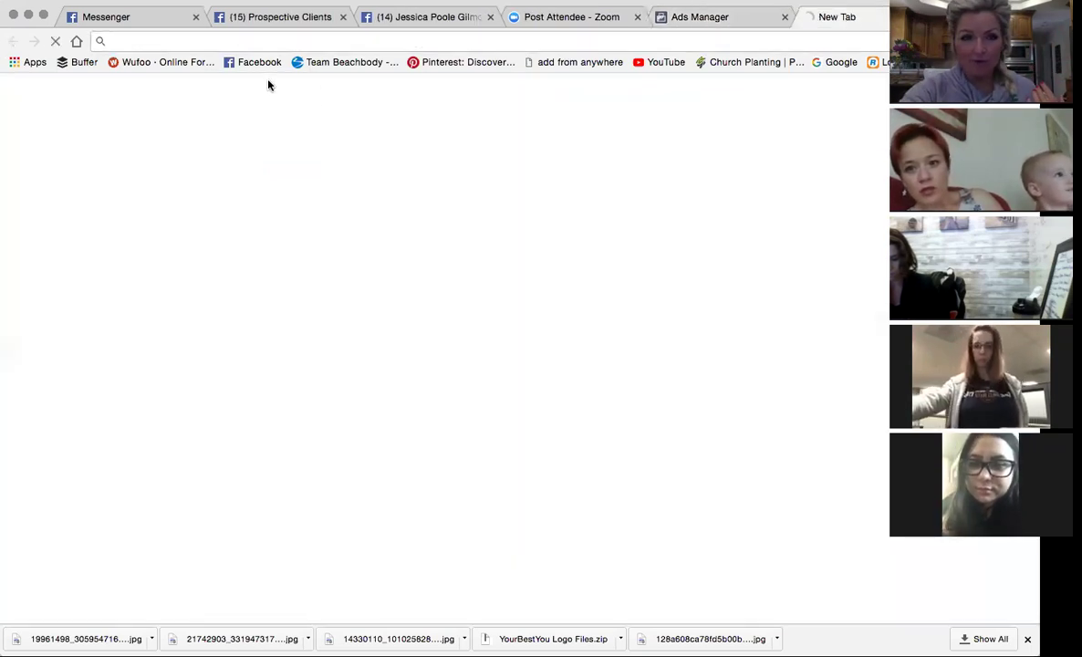
pyautogui.click(262, 63)
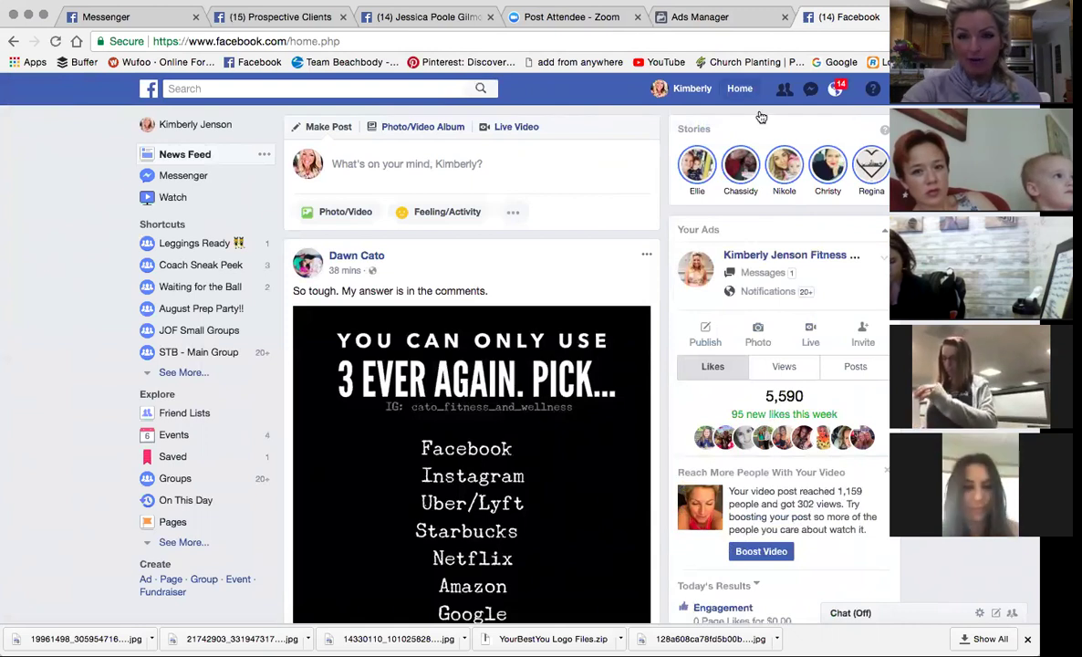
pyautogui.click(785, 255)
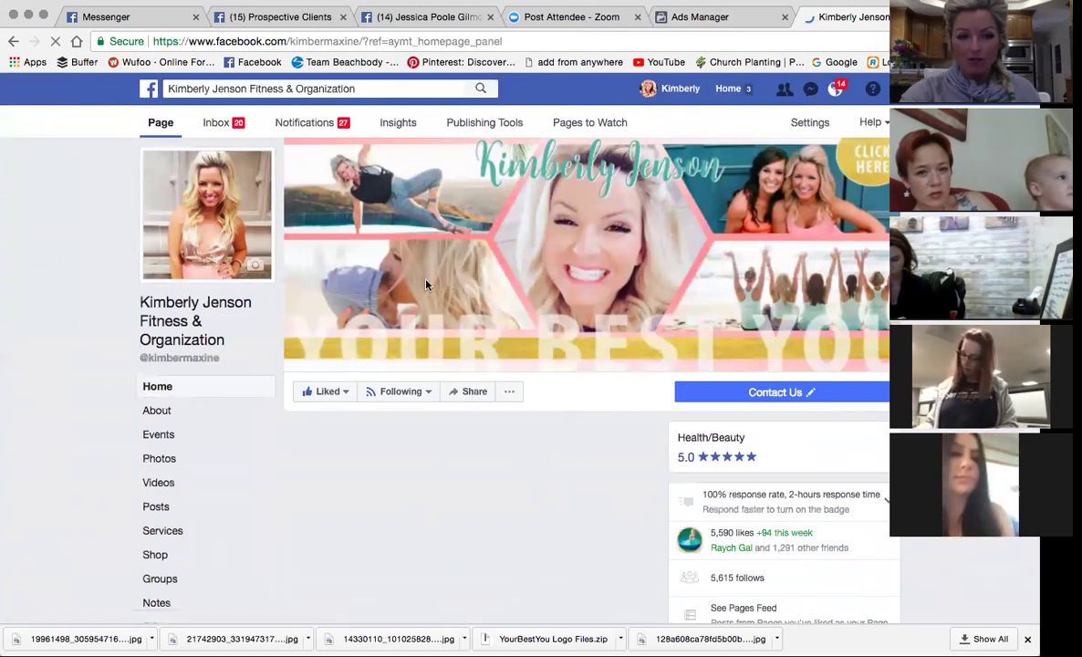
pyautogui.scroll(-3, 394, 258)
pyautogui.scroll(-1, 182, 456)
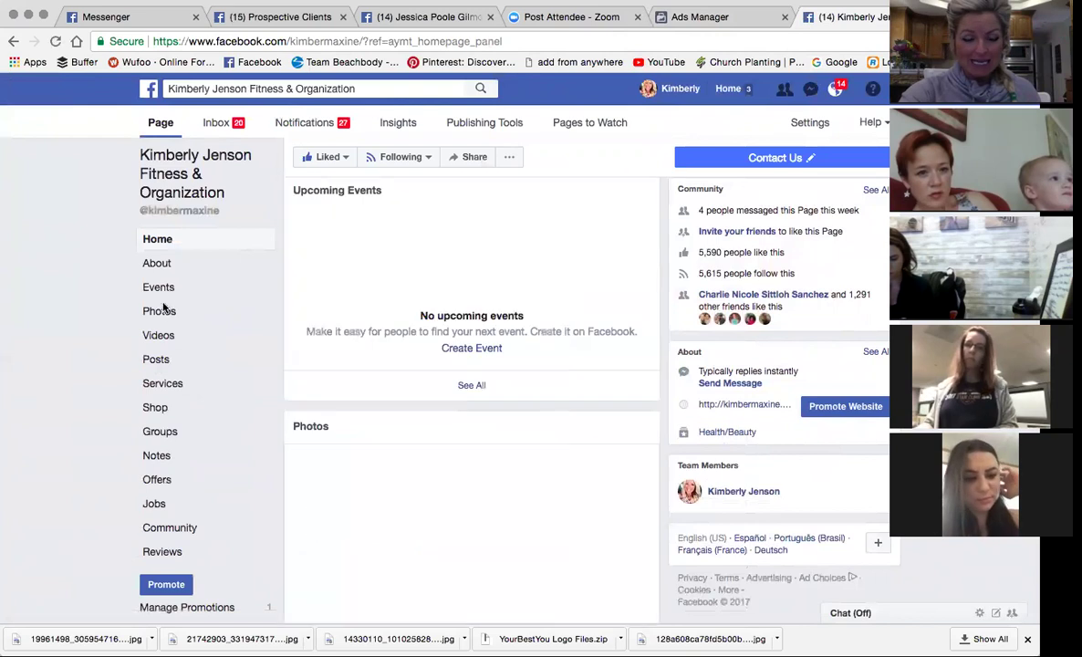
pyautogui.click(157, 429)
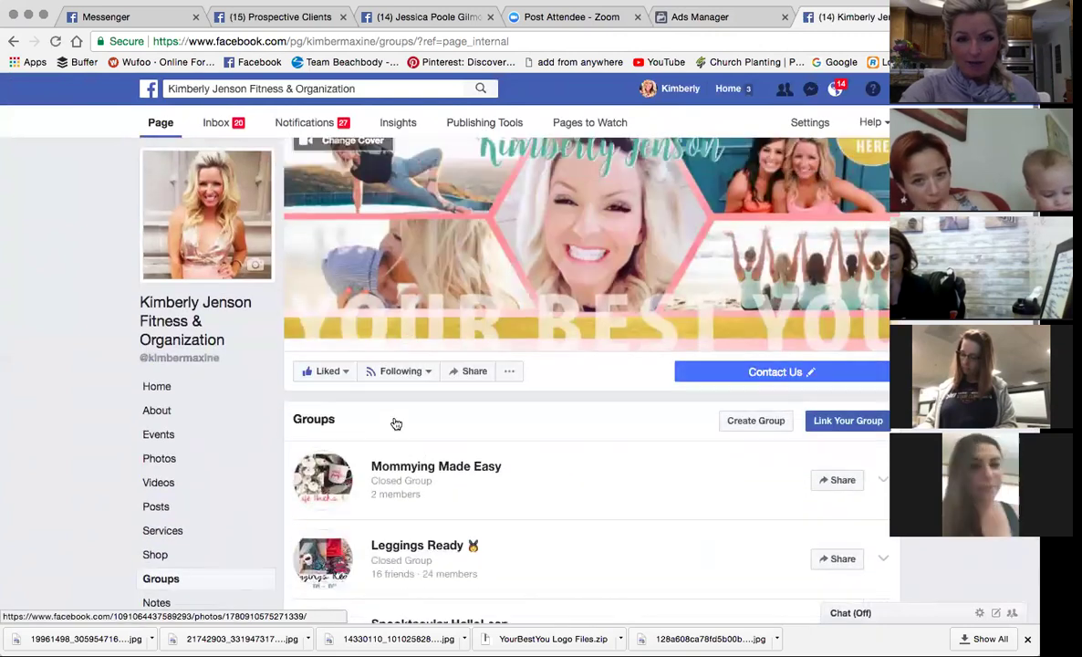
pyautogui.click(479, 467)
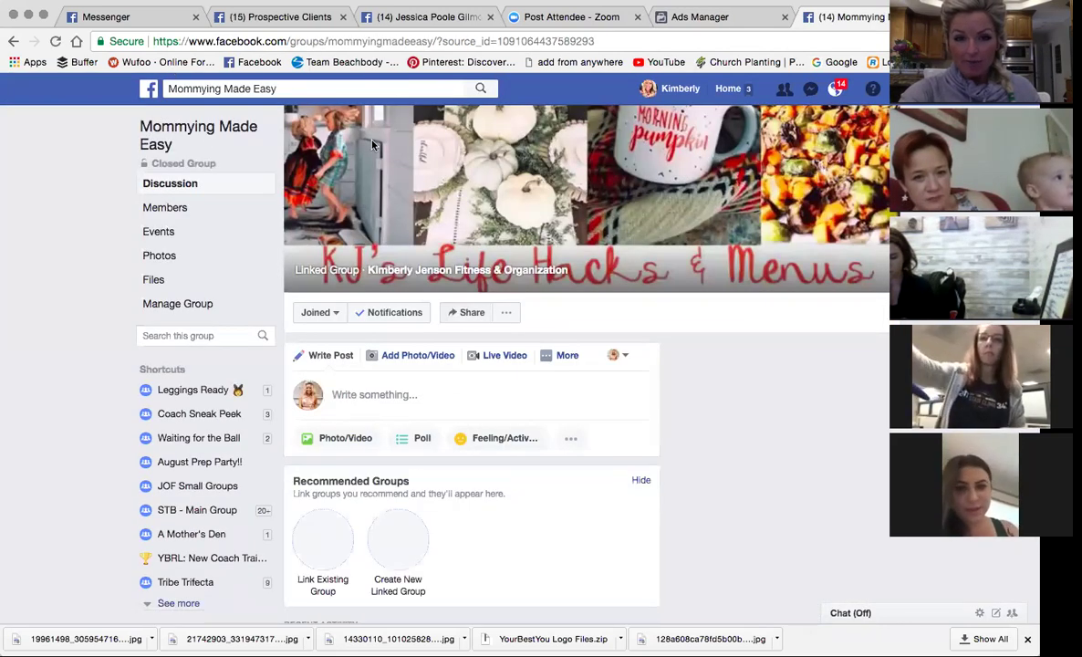
# - Review the Mommying Made Easy group's welcome post, shared files, description and cover image
pyautogui.scroll(-3, 486, 249)
pyautogui.scroll(-2, 488, 250)
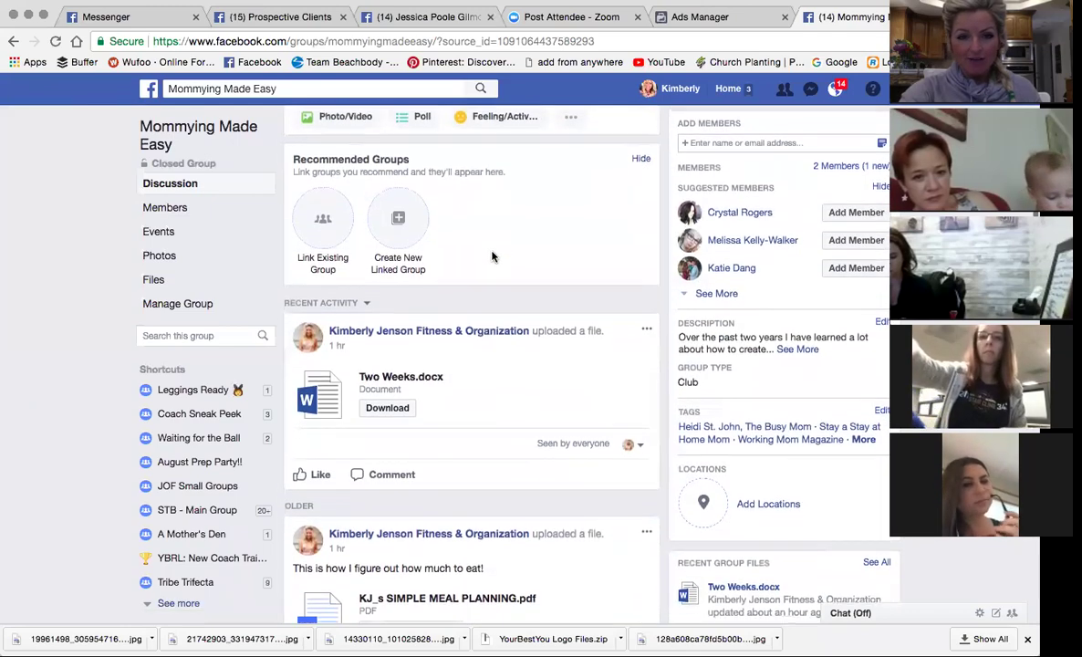
pyautogui.scroll(-10, 529, 258)
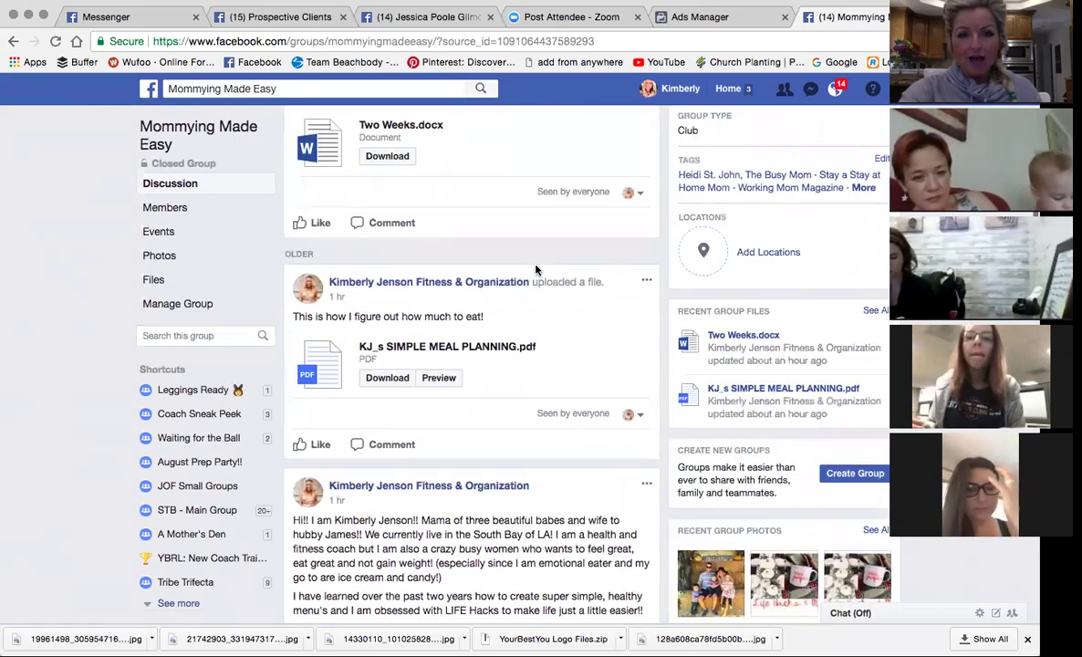
pyautogui.scroll(4, 536, 275)
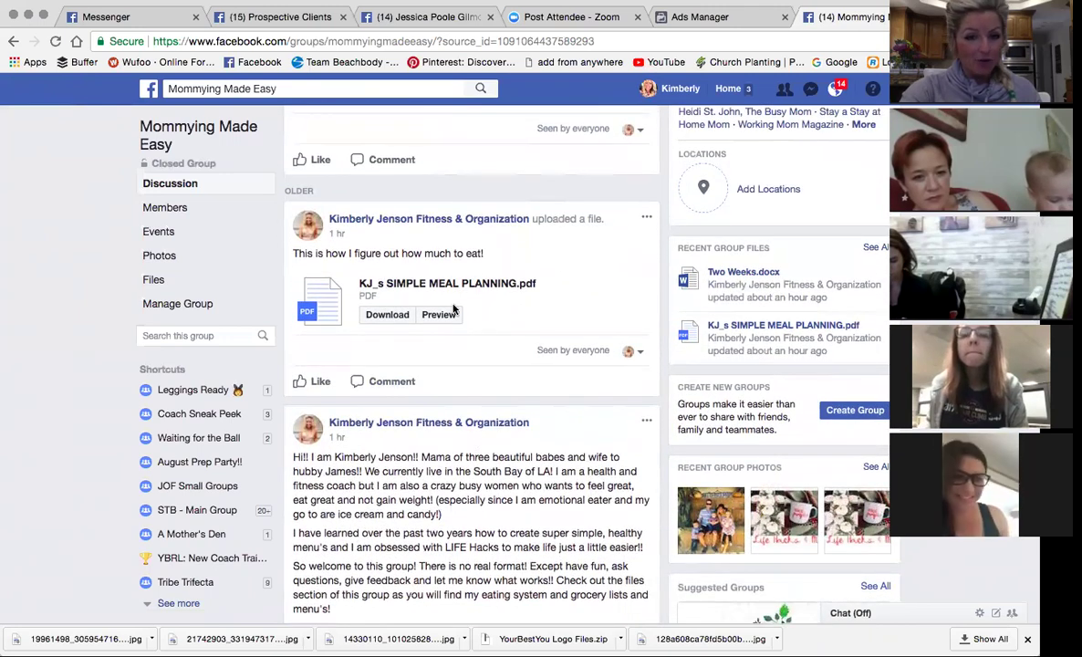
pyautogui.scroll(2, 369, 274)
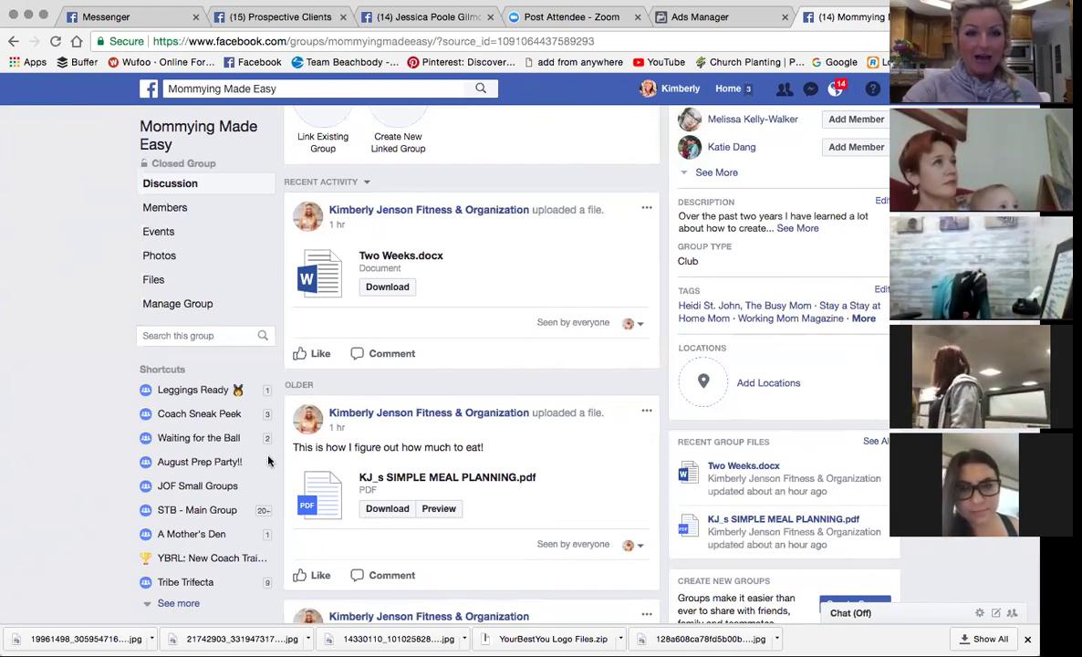
pyautogui.scroll(3, 302, 406)
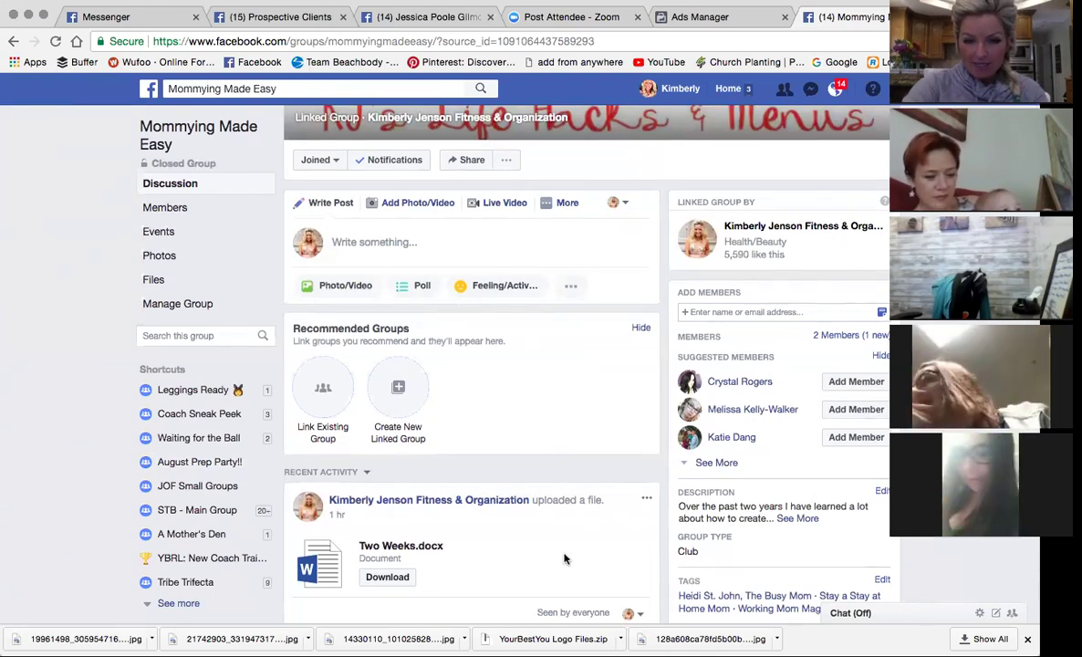
pyautogui.scroll(3, 456, 190)
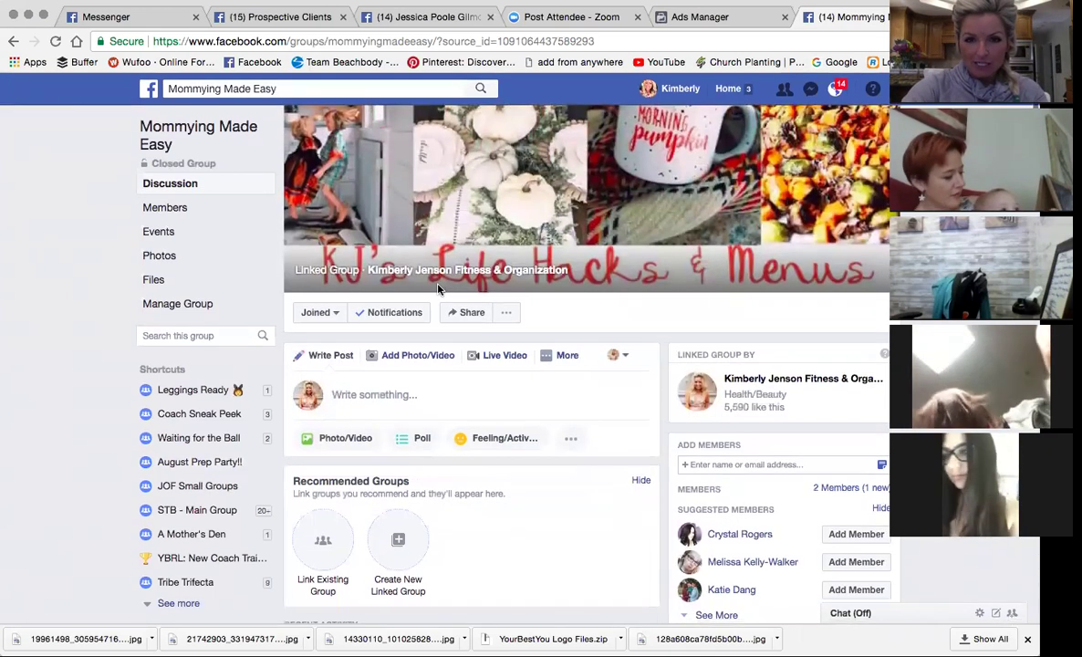
# - Return to the Ads Manager tab, open Power Editor, permanently dismiss its Changes Coming Soon notice, and show the ad sets
pyautogui.click(698, 17)
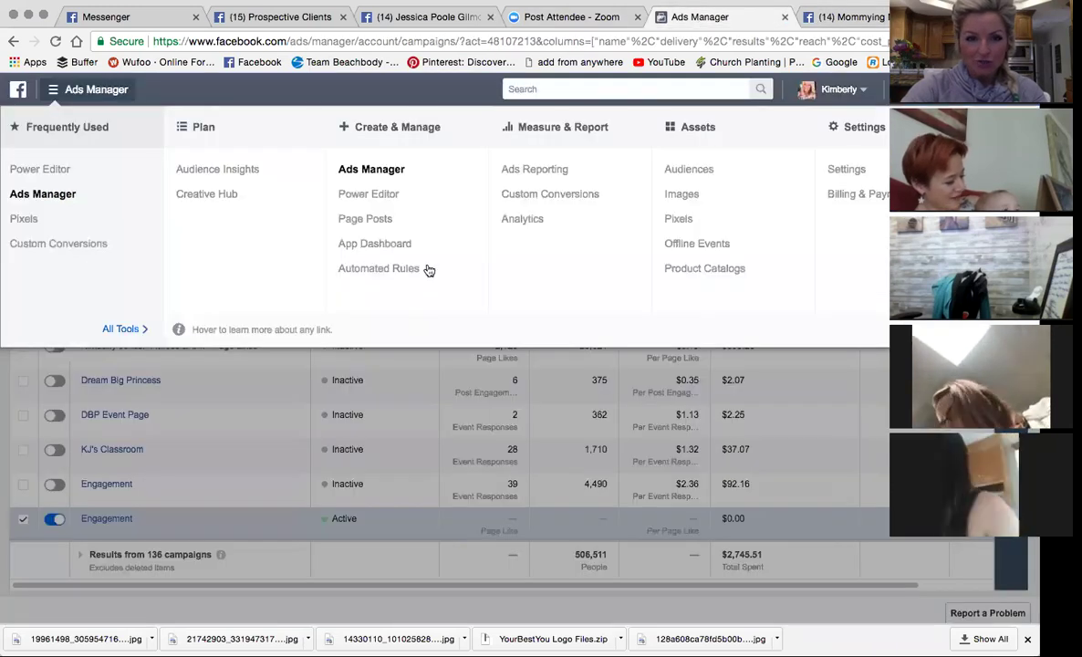
pyautogui.click(24, 173)
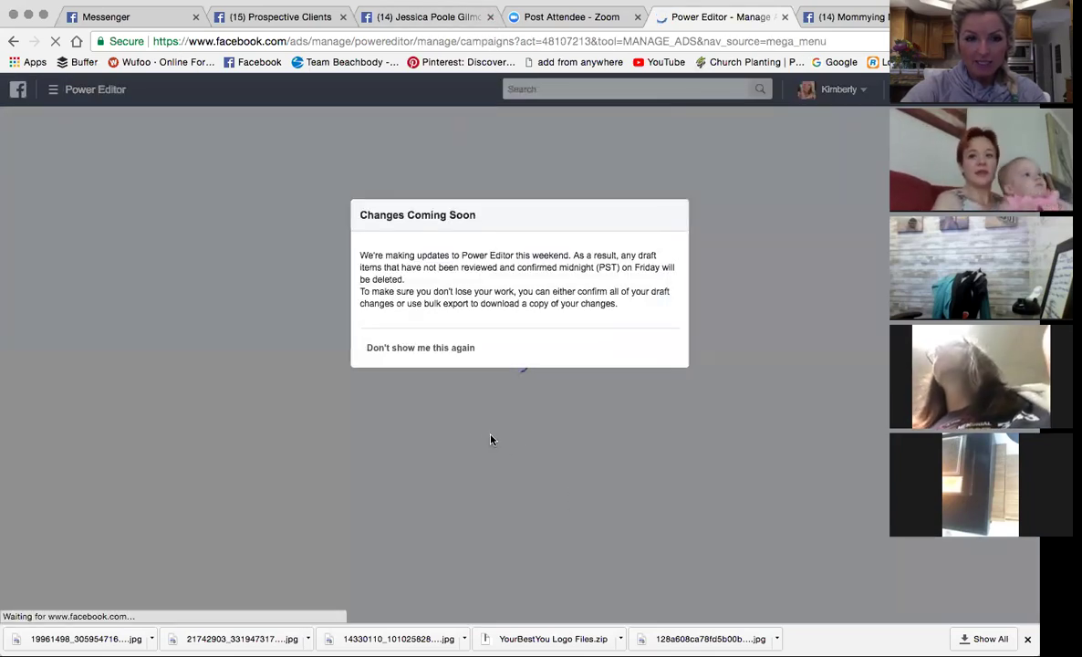
pyautogui.click(437, 351)
pyautogui.click(502, 203)
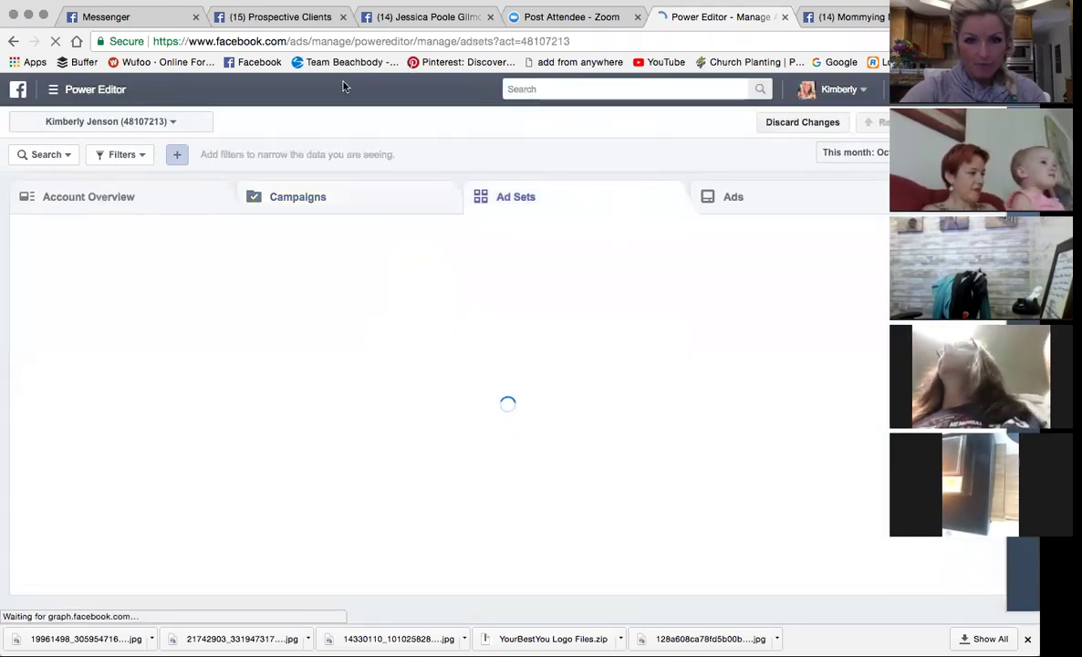
# - Review the ad account's draft items, close the review without confirming, and discard all unconfirmed changes
pyautogui.click(82, 199)
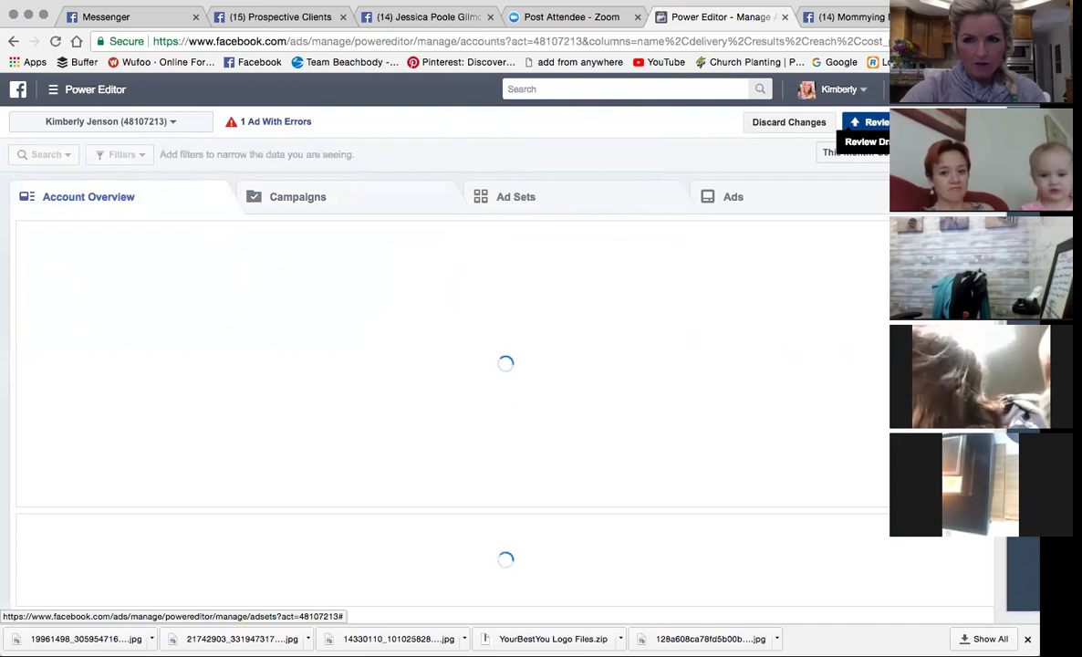
pyautogui.click(867, 122)
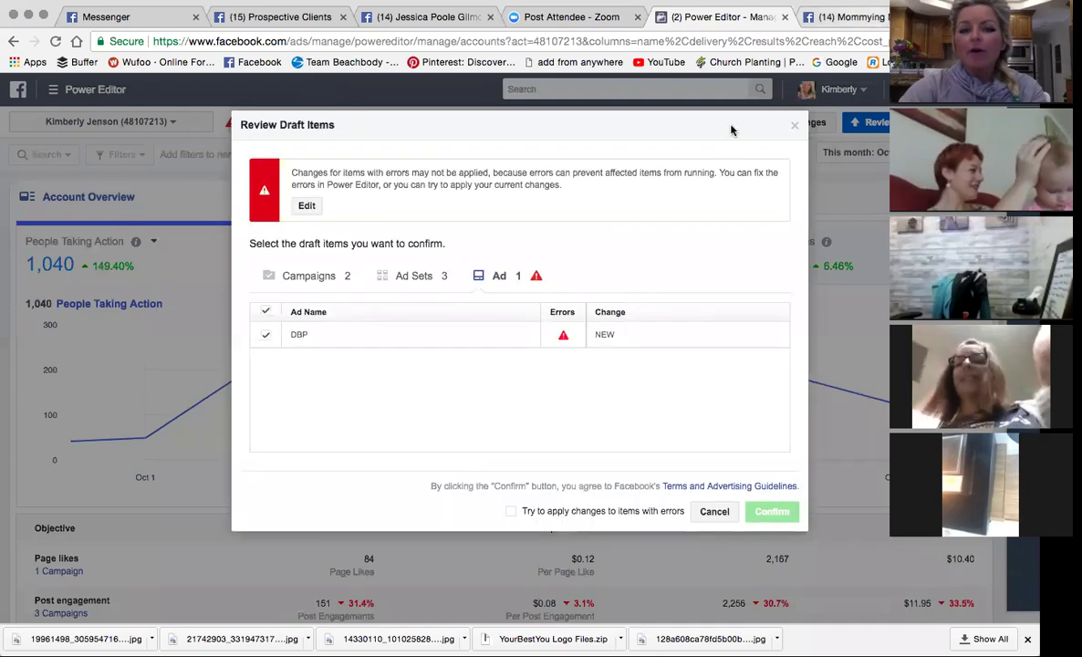
pyautogui.click(703, 514)
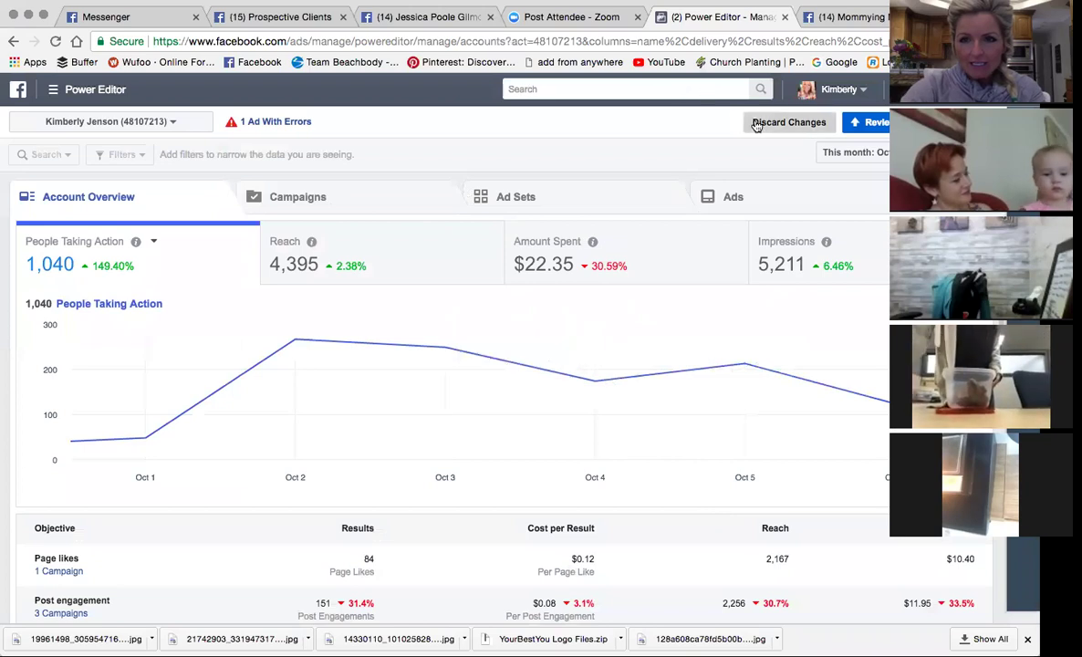
pyautogui.click(784, 122)
pyautogui.click(660, 322)
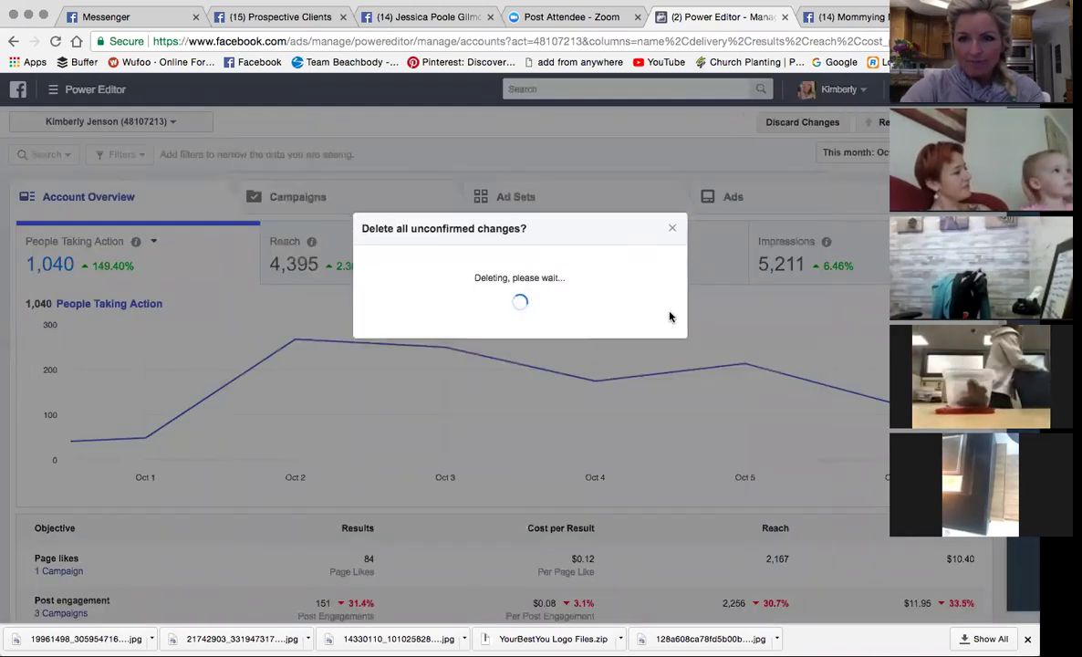
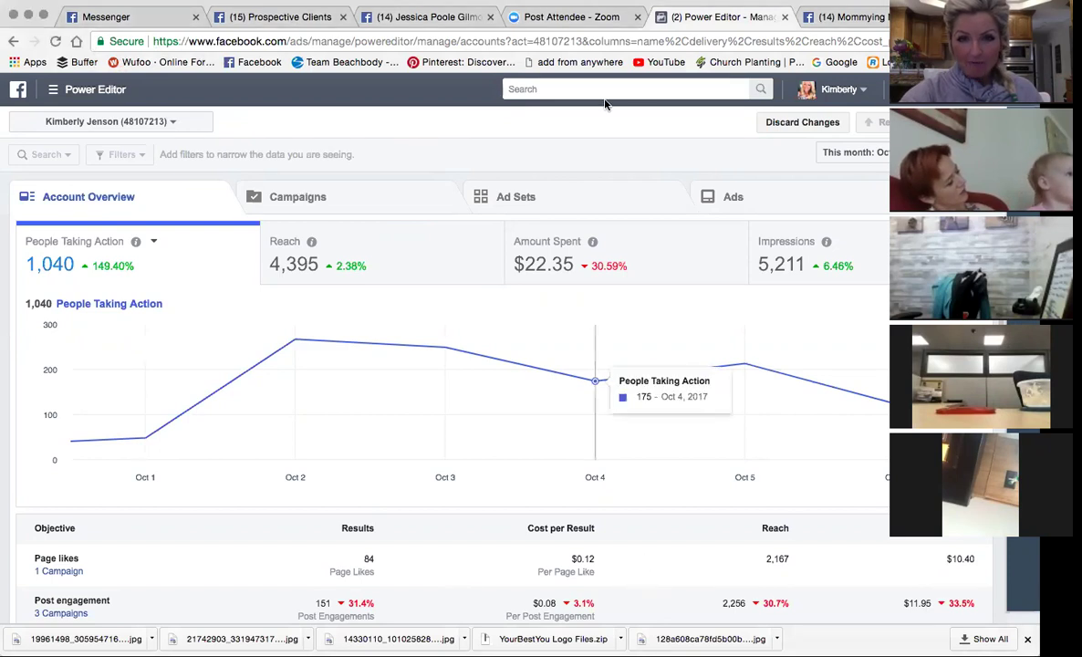
# - Open the ManyChat website in a new browser tab
pyautogui.click(839, 16)
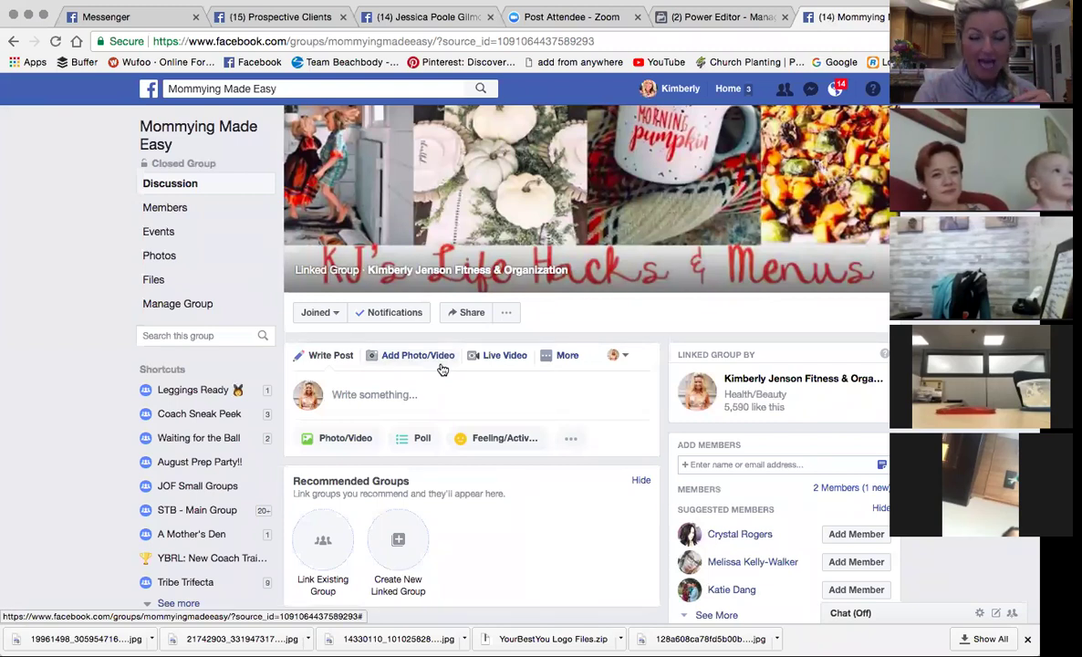
pyautogui.press('super+t')
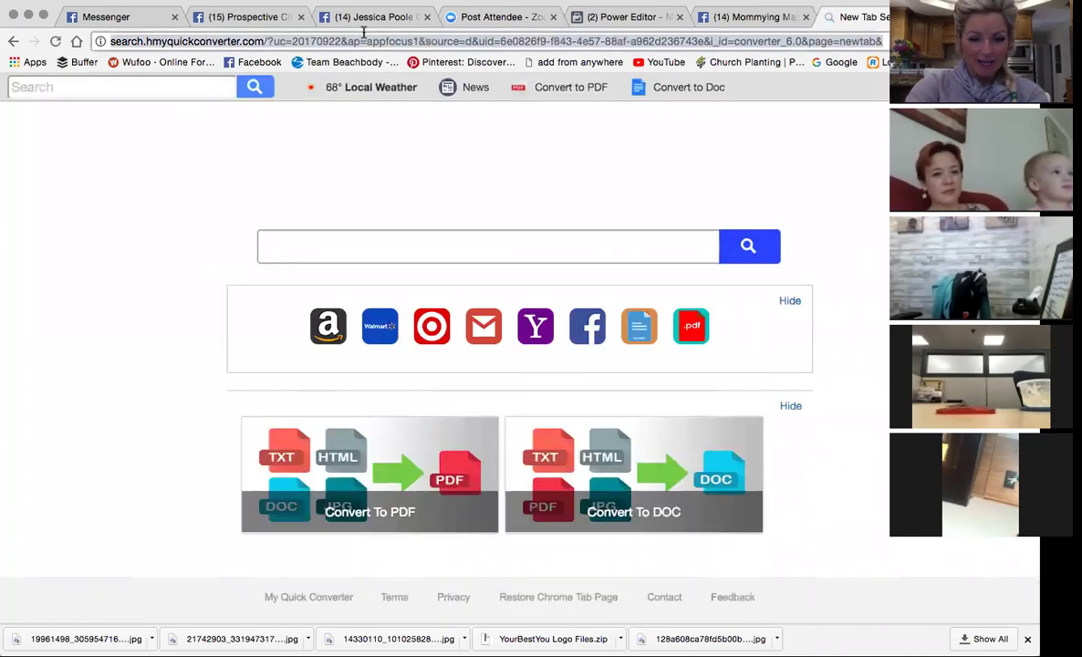
pyautogui.write('www.man')
pyautogui.press('Return')
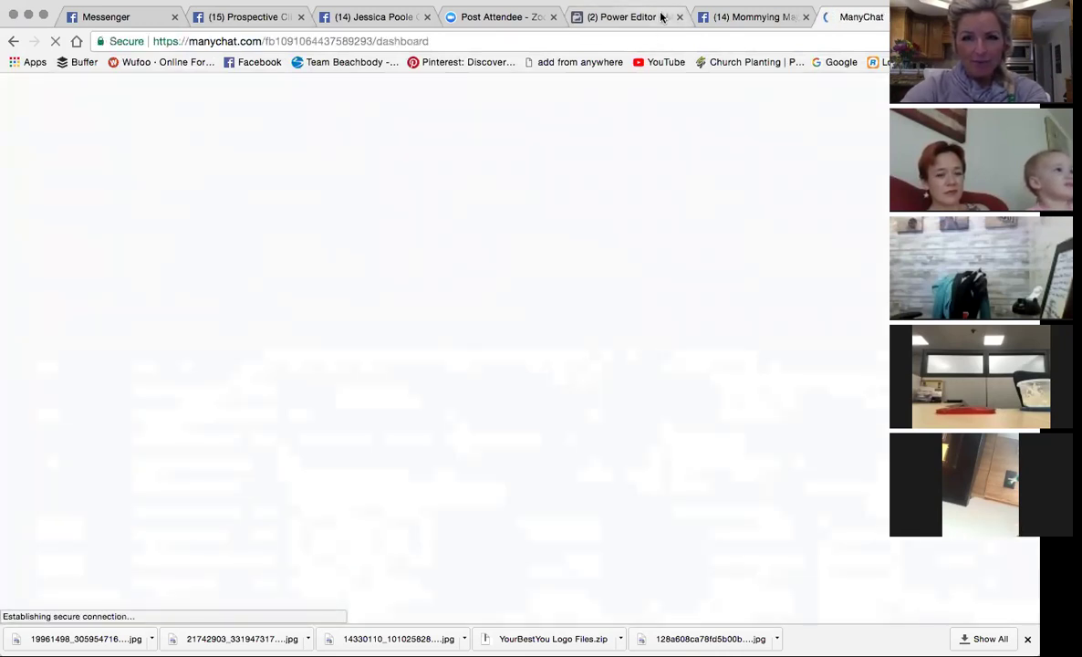
# - Open the active ad account in Ads Manager and start a new campaign from scratch instead of continuing the saved draft
pyautogui.click(753, 17)
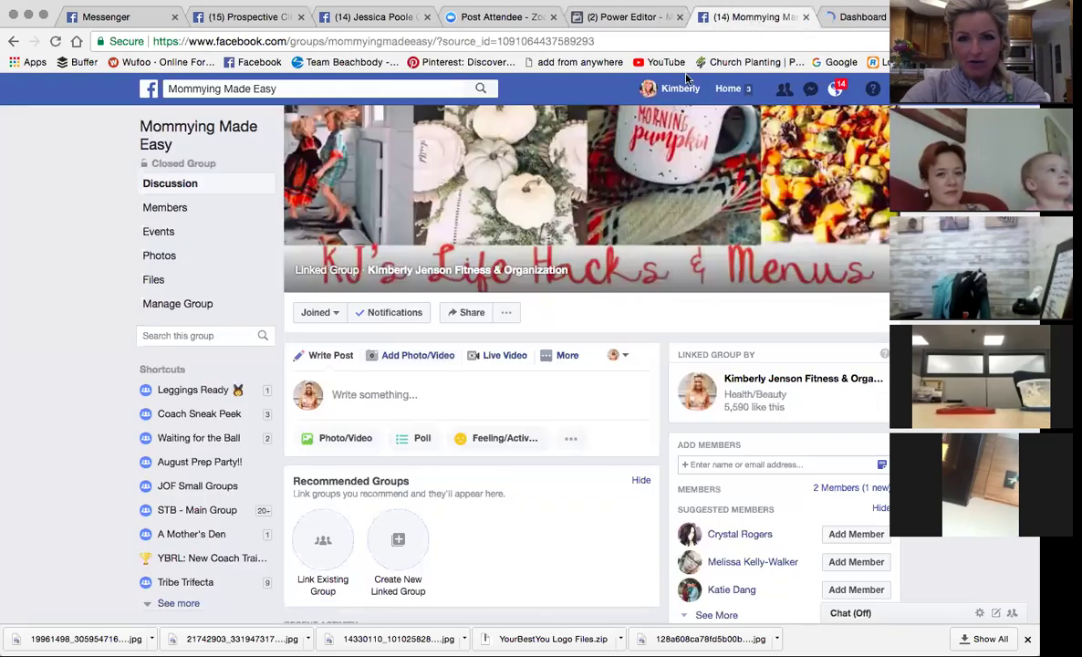
pyautogui.click(626, 18)
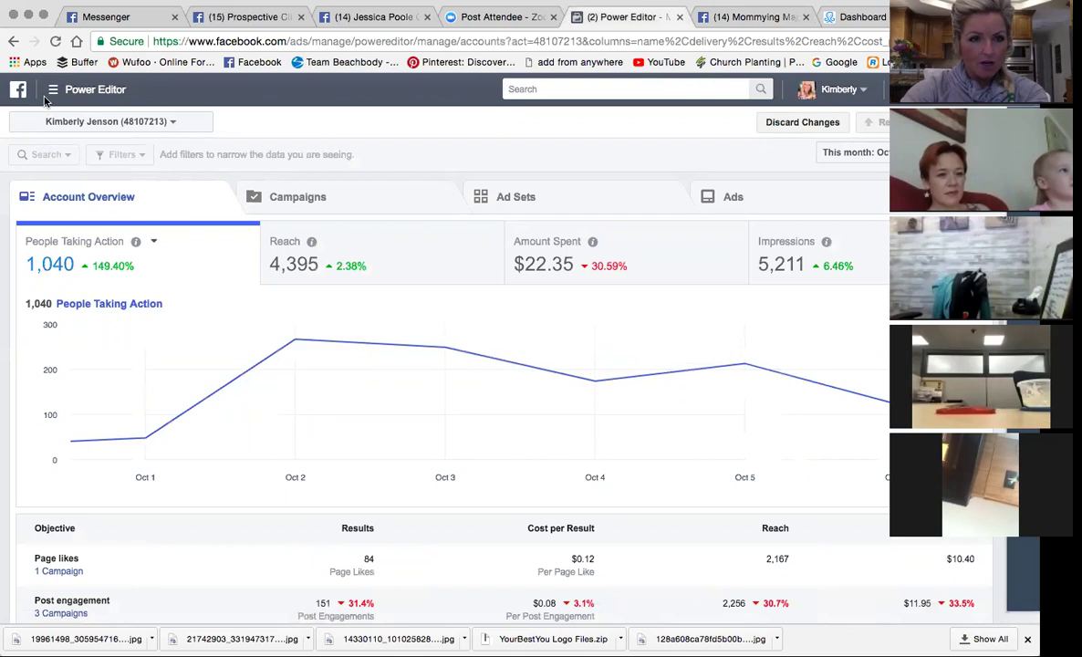
pyautogui.click(16, 91)
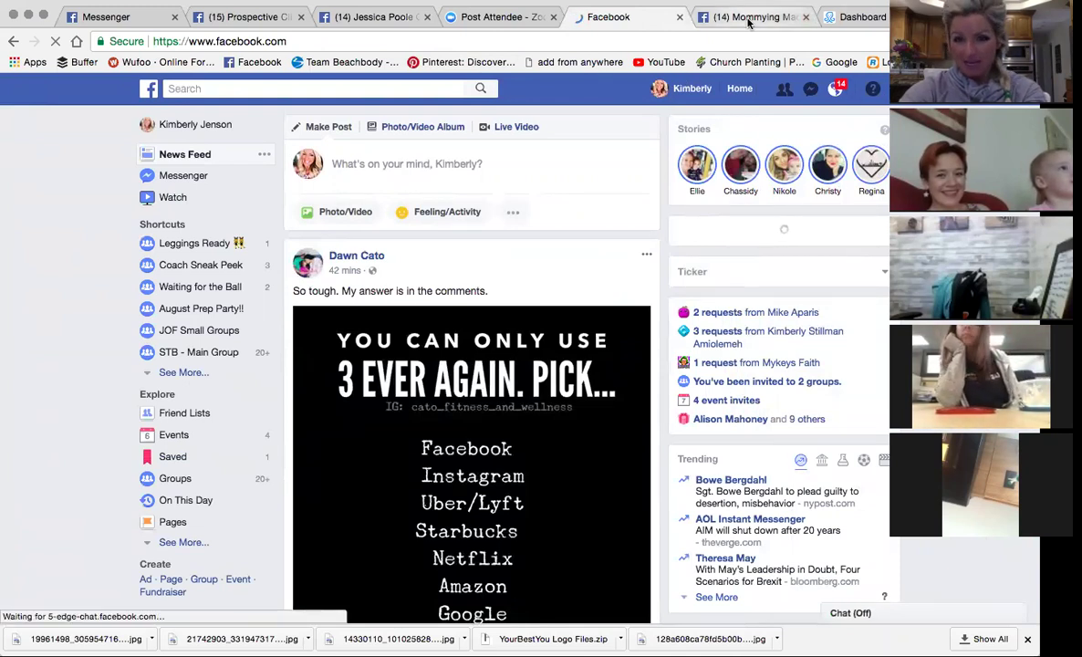
pyautogui.click(885, 89)
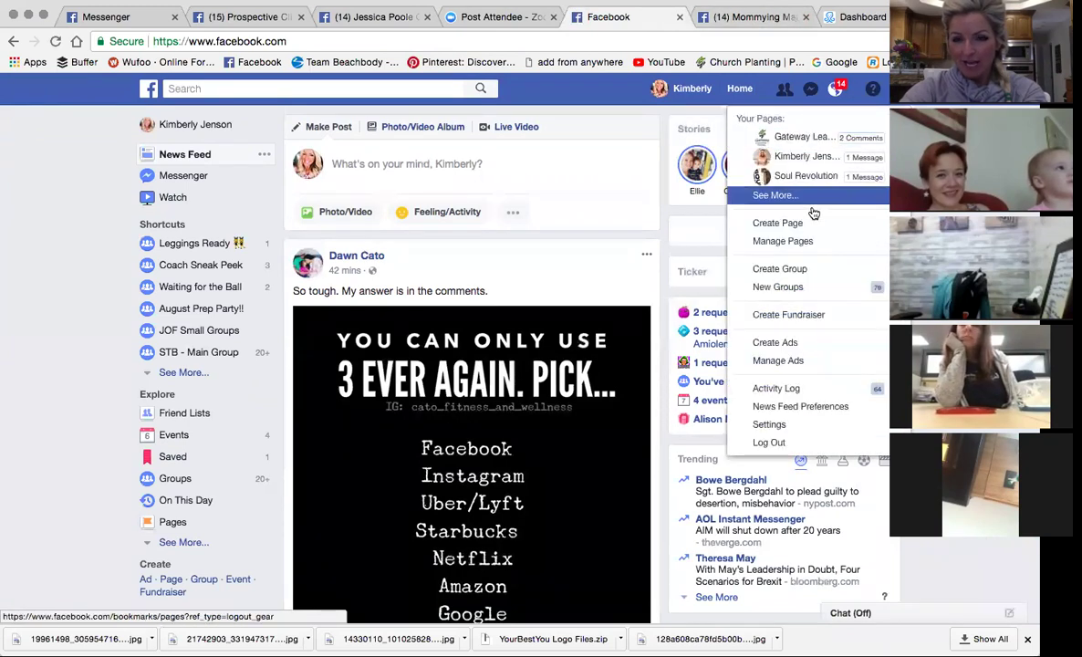
pyautogui.click(778, 361)
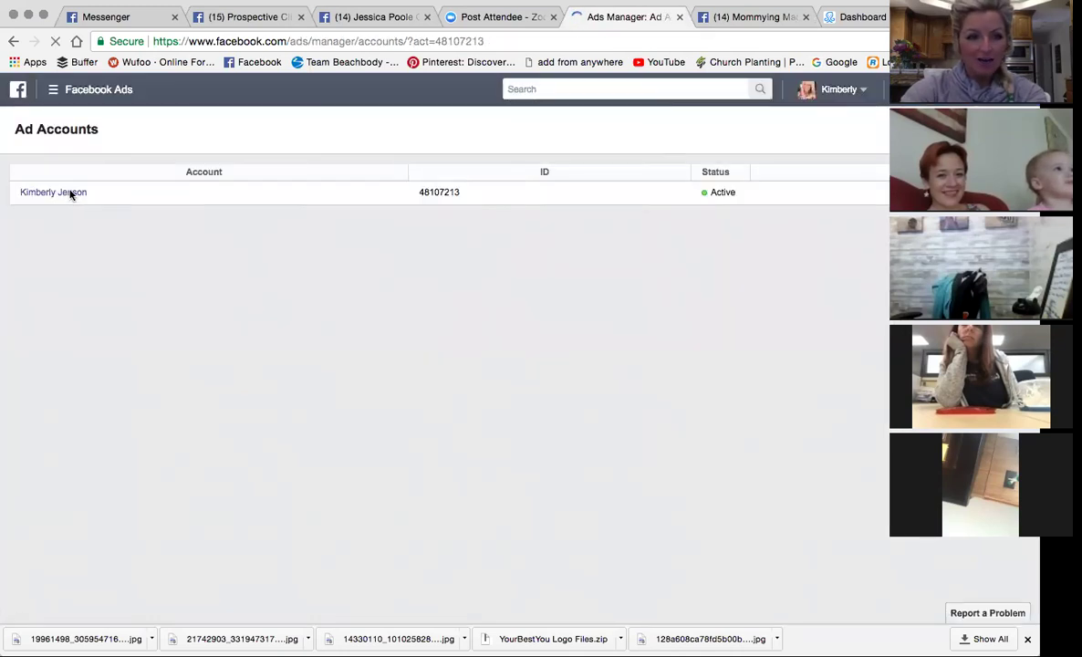
pyautogui.click(71, 194)
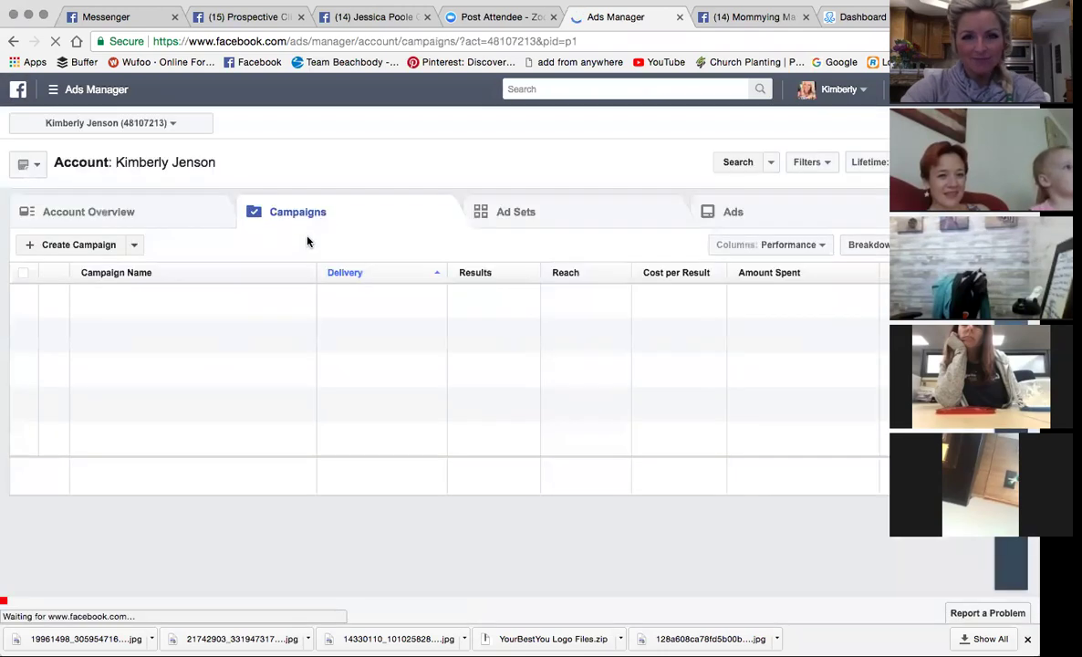
pyautogui.click(48, 244)
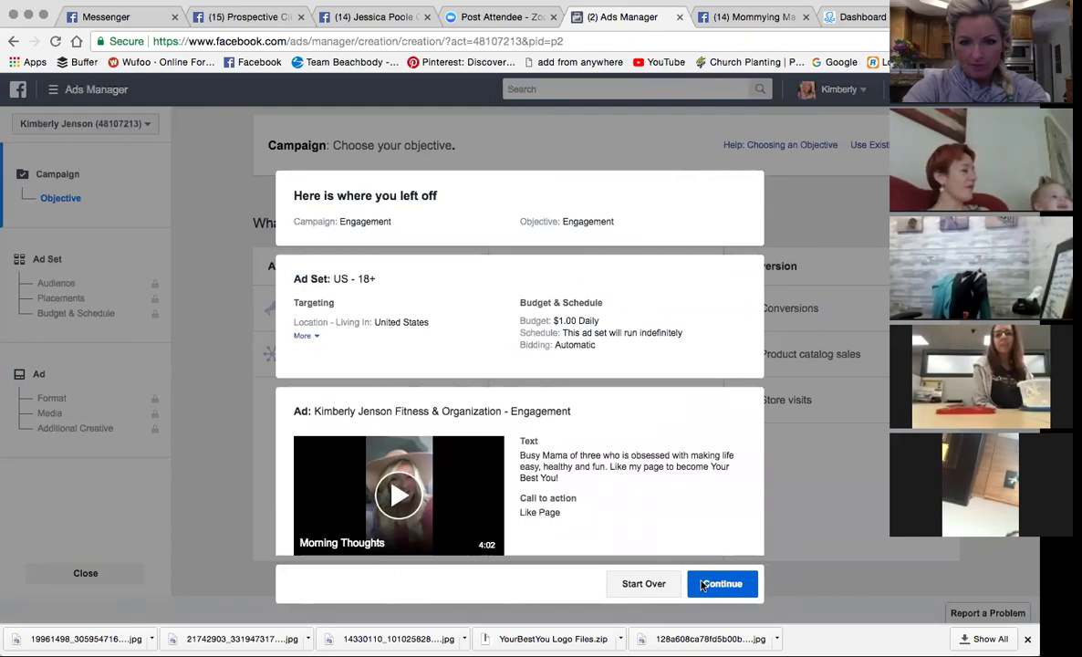
pyautogui.click(644, 585)
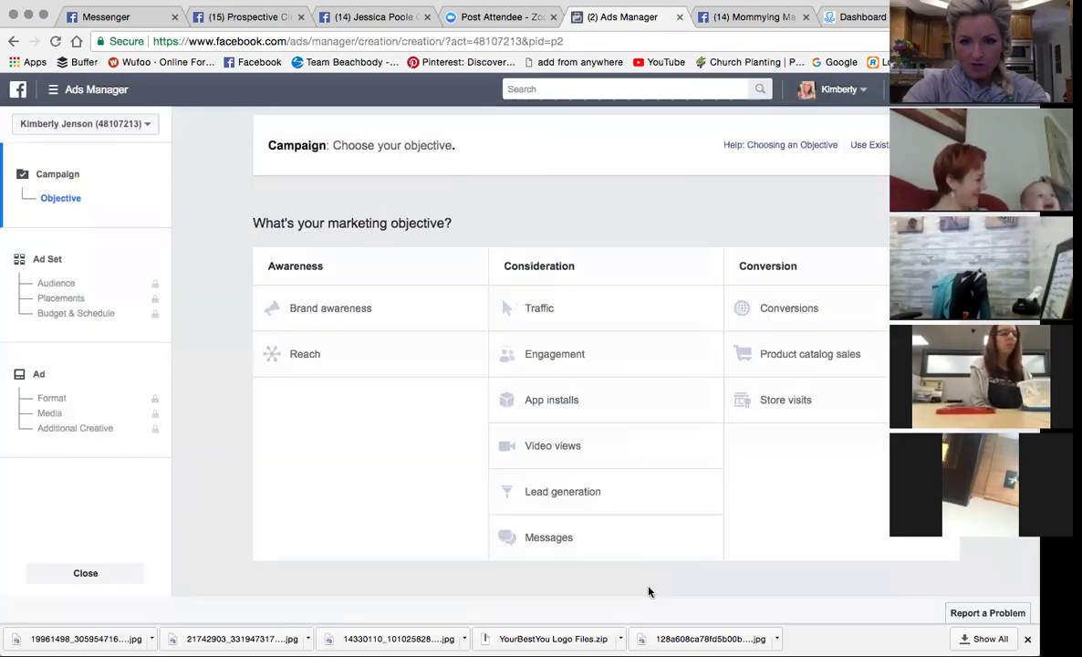
pyautogui.click(786, 308)
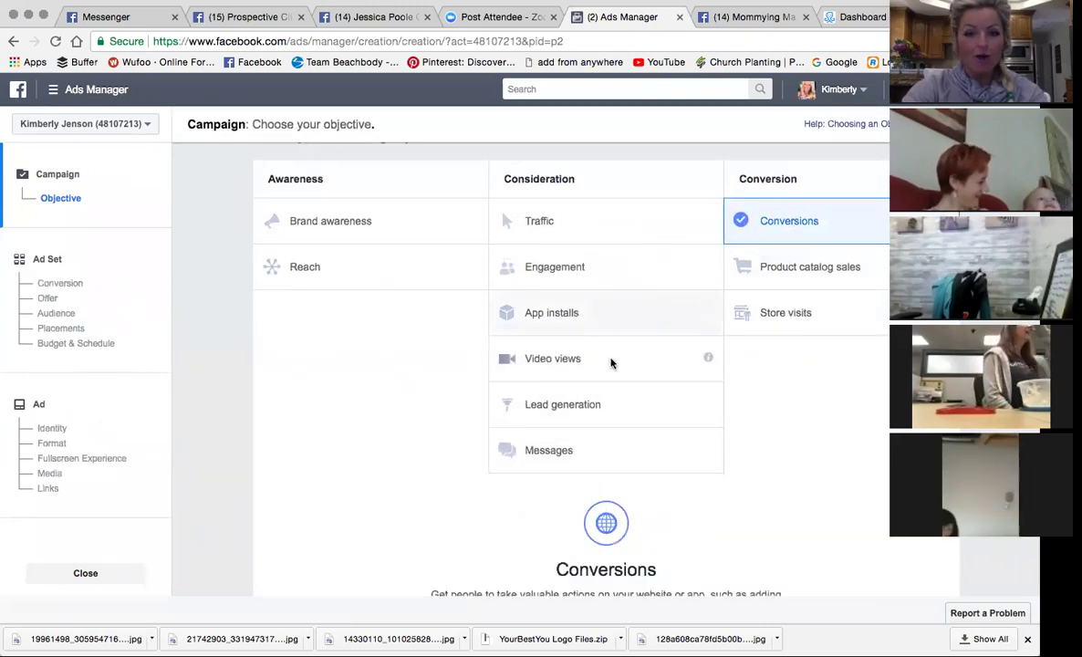
pyautogui.scroll(-5, 611, 362)
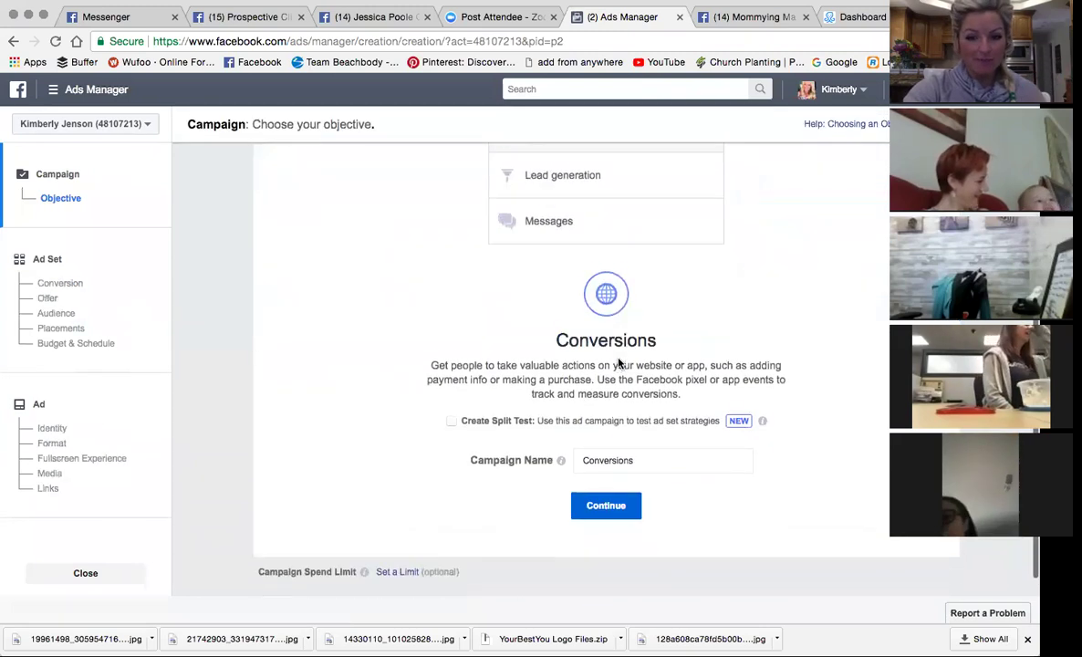
pyautogui.doubleClick(574, 453)
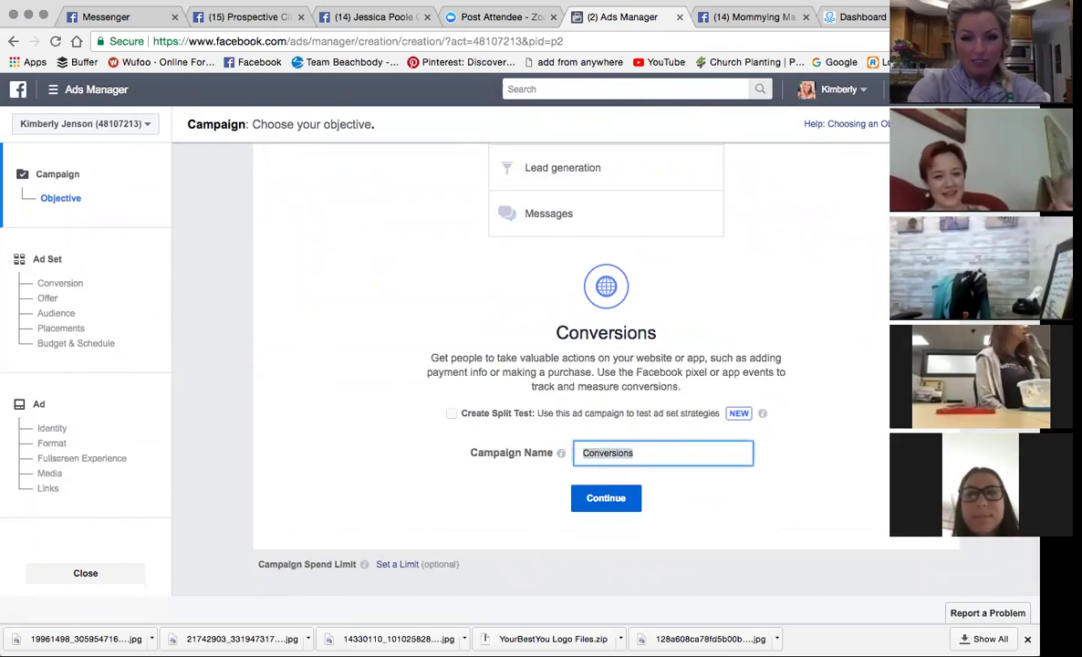
pyautogui.write('Free oFfer')
pyautogui.press('BackSpace')
pyautogui.press('BackSpace')
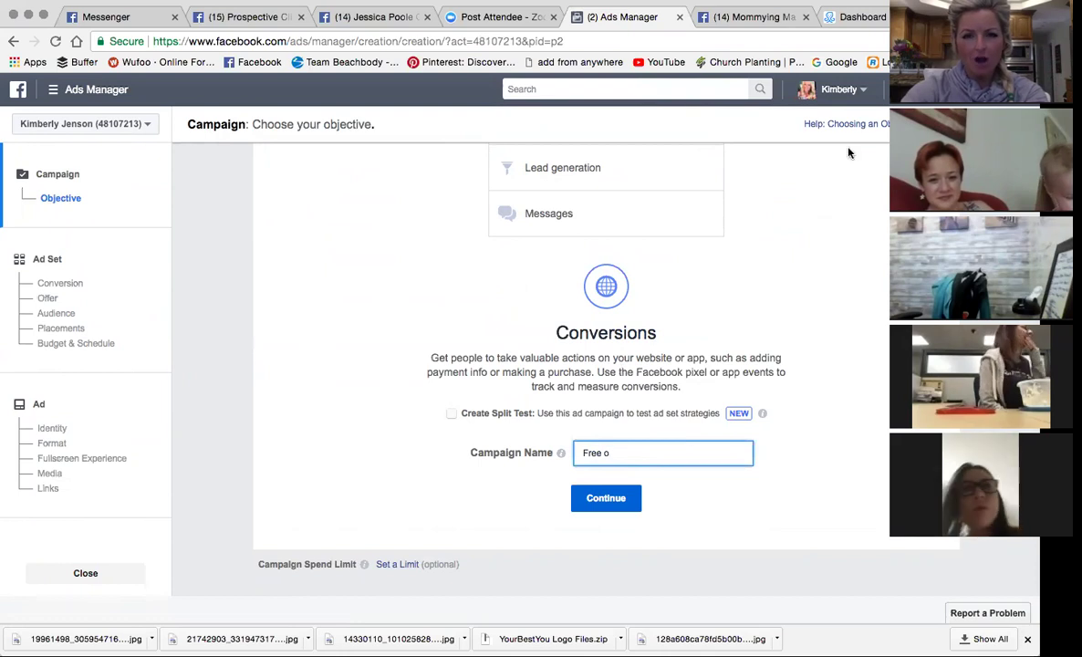
# - Choose the Engagement objective, name the campaign "Free Offer - Mommying", and continue to the ad set
pyautogui.scroll(5, 849, 152)
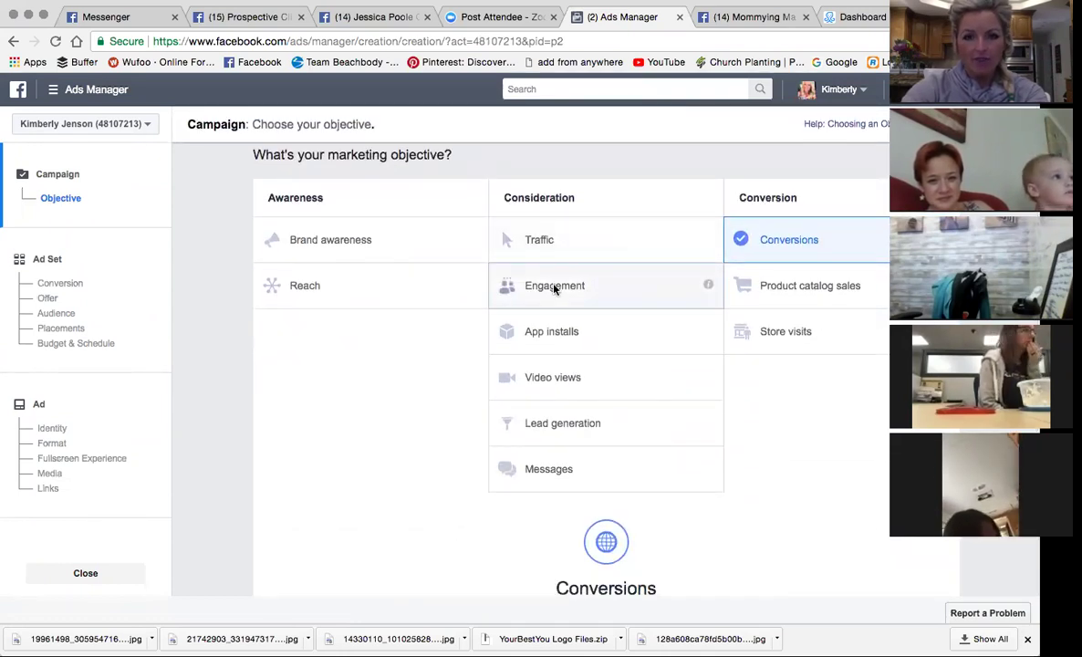
pyautogui.click(554, 286)
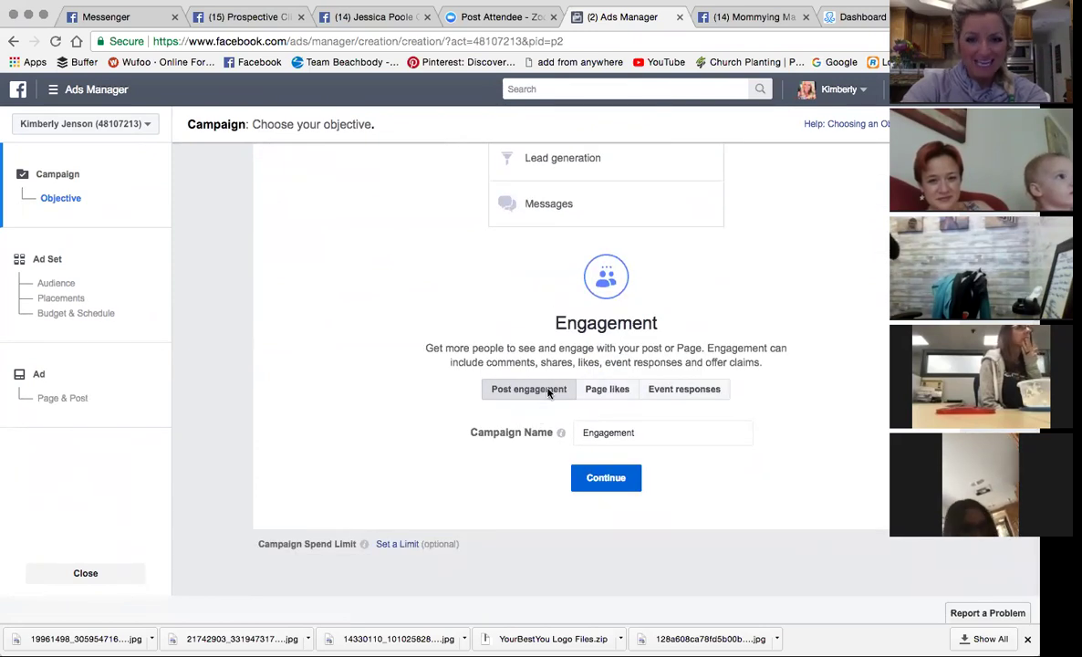
pyautogui.moveTo(652, 434); pyautogui.dragTo(505, 431)
pyautogui.write('Free Offer - Mommying')
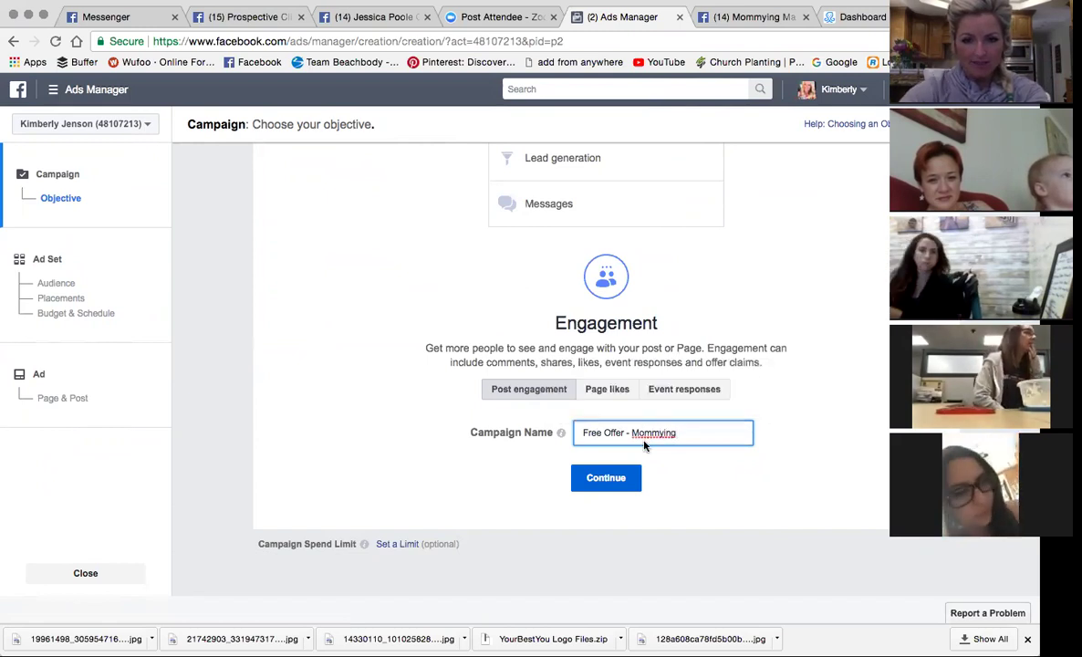
pyautogui.click(601, 481)
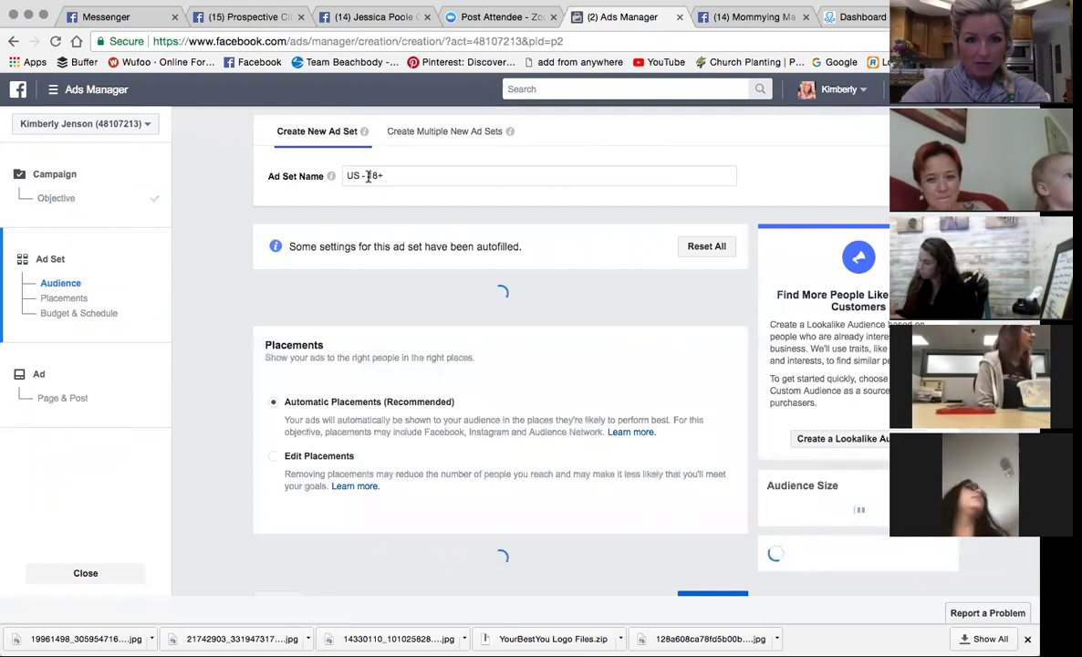
# - Rename the ad set as "Free Offer"
pyautogui.moveTo(374, 173); pyautogui.dragTo(634, 168)
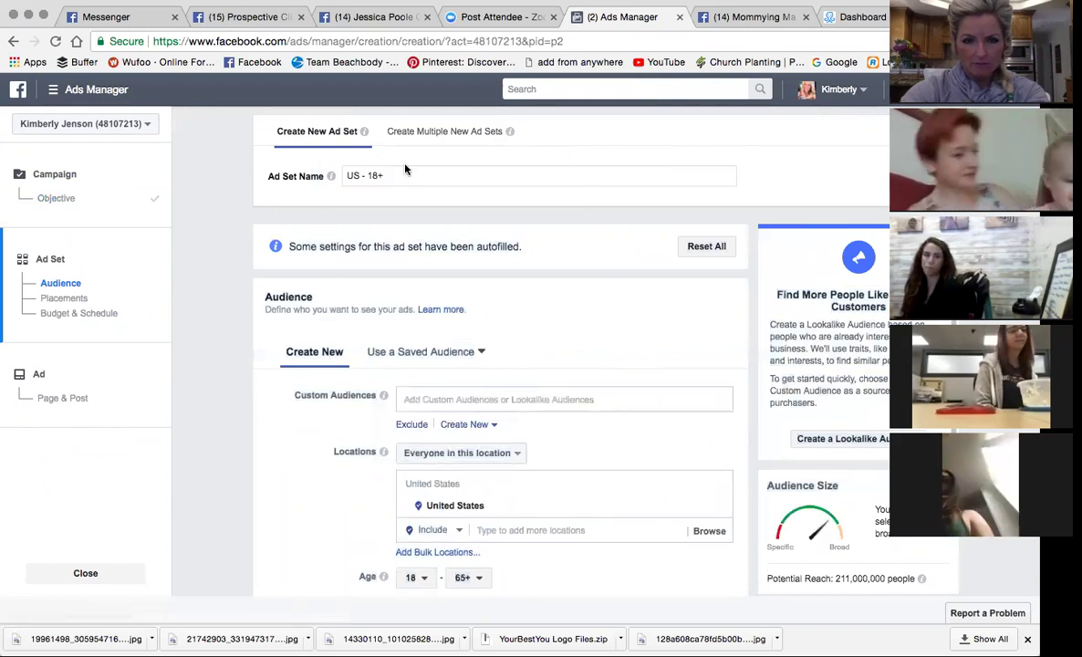
pyautogui.click(396, 175)
pyautogui.press('BackSpace')
pyautogui.press('BackSpace')
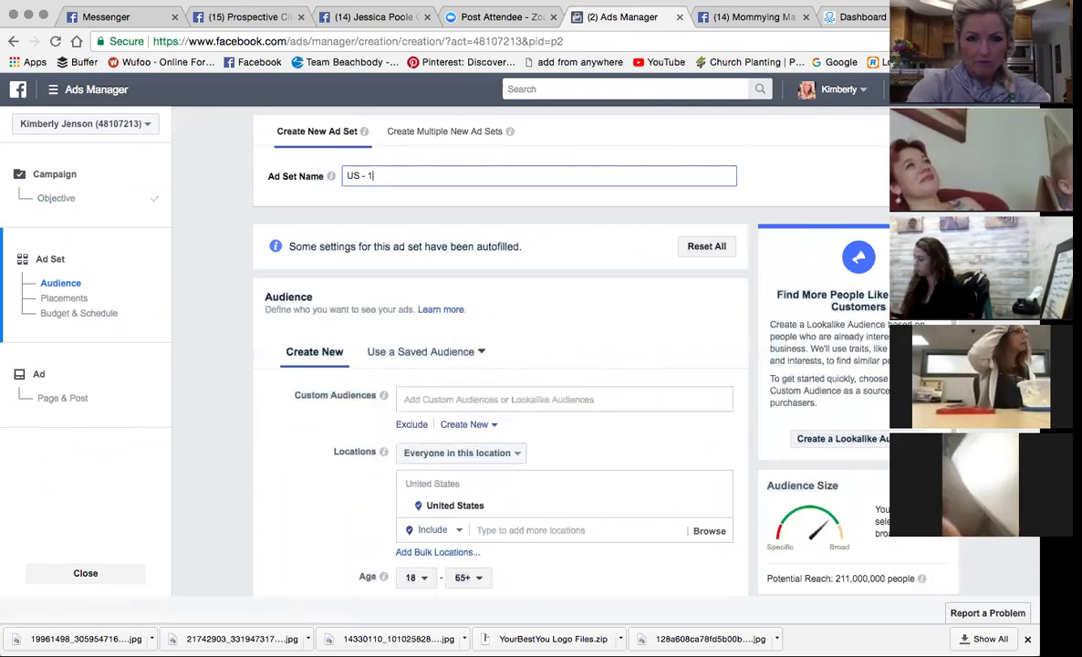
pyautogui.press('BackSpace')
pyautogui.press('BackSpace')
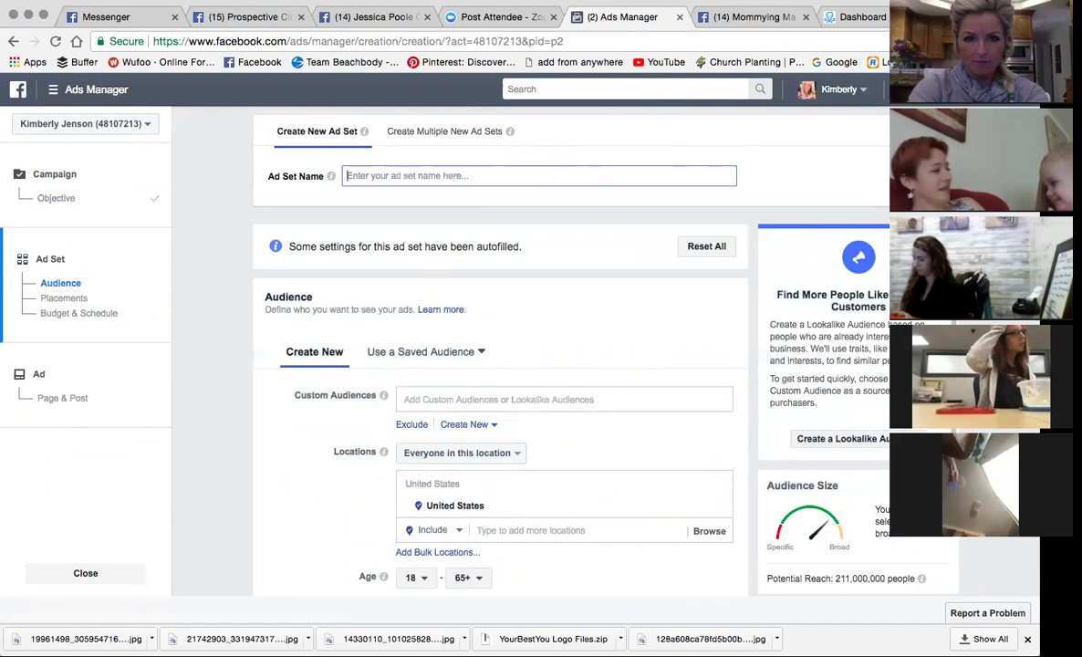
pyautogui.write('Free Offer')
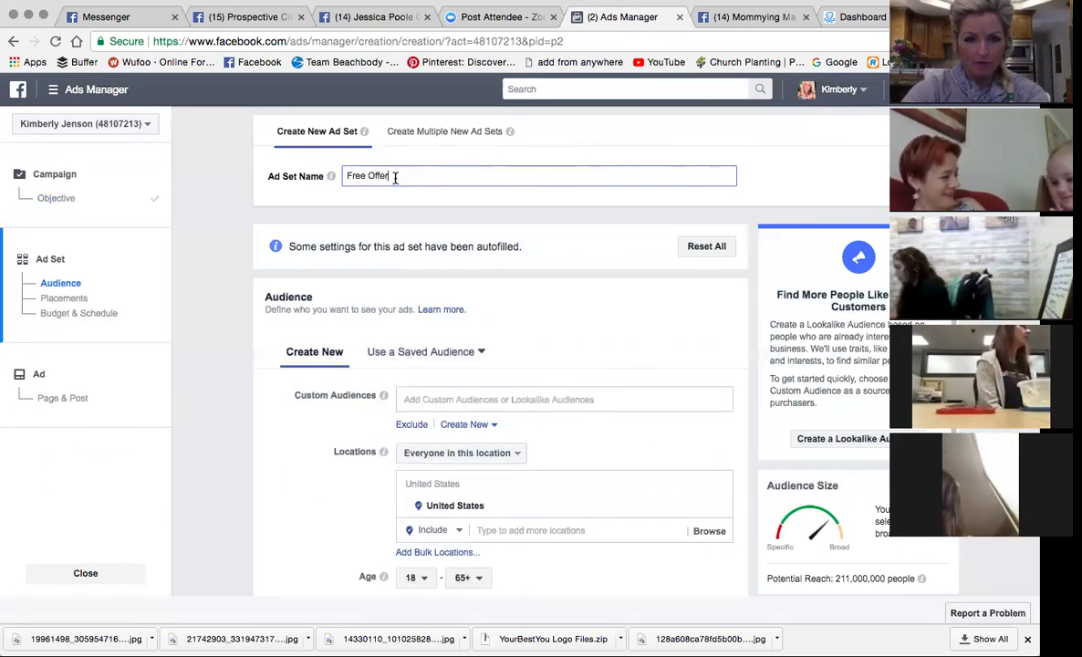
# - Apply the saved audience "Parenting" to the ad set
pyautogui.scroll(-2, 448, 251)
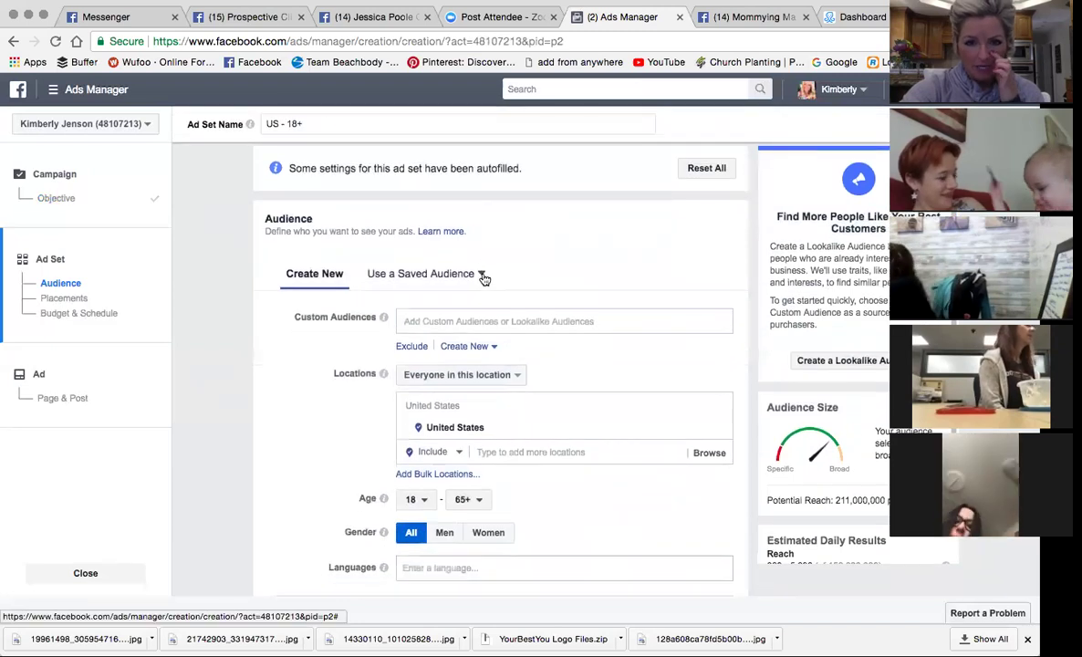
pyautogui.click(482, 274)
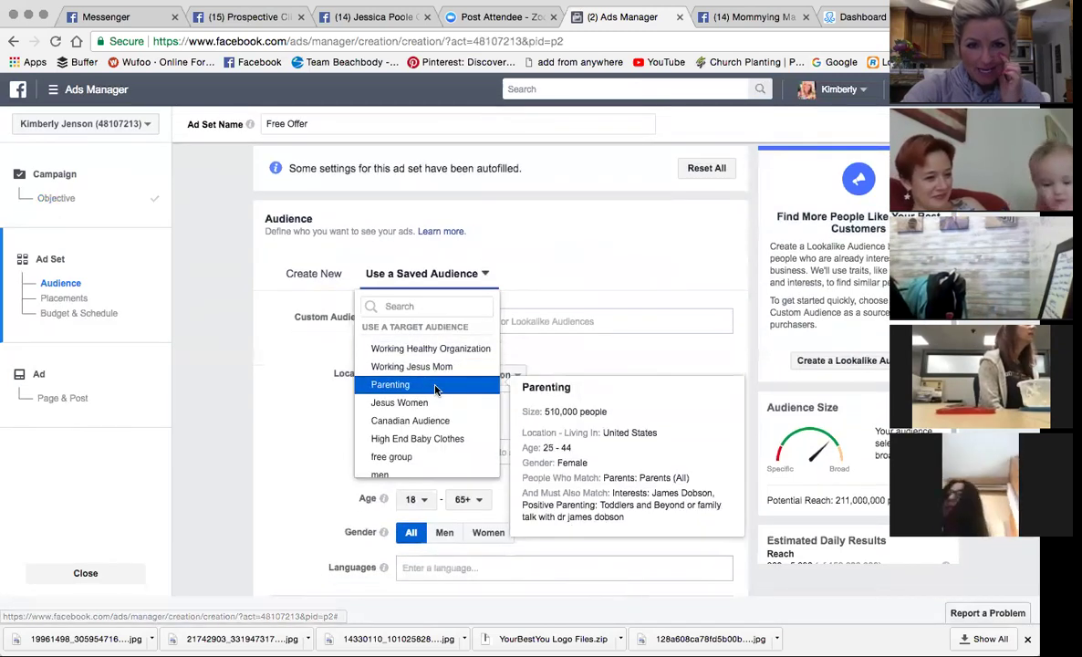
pyautogui.click(450, 384)
# - Open the saved Parenting audience for editing and add Canada to its included locations
pyautogui.scroll(-1, 455, 368)
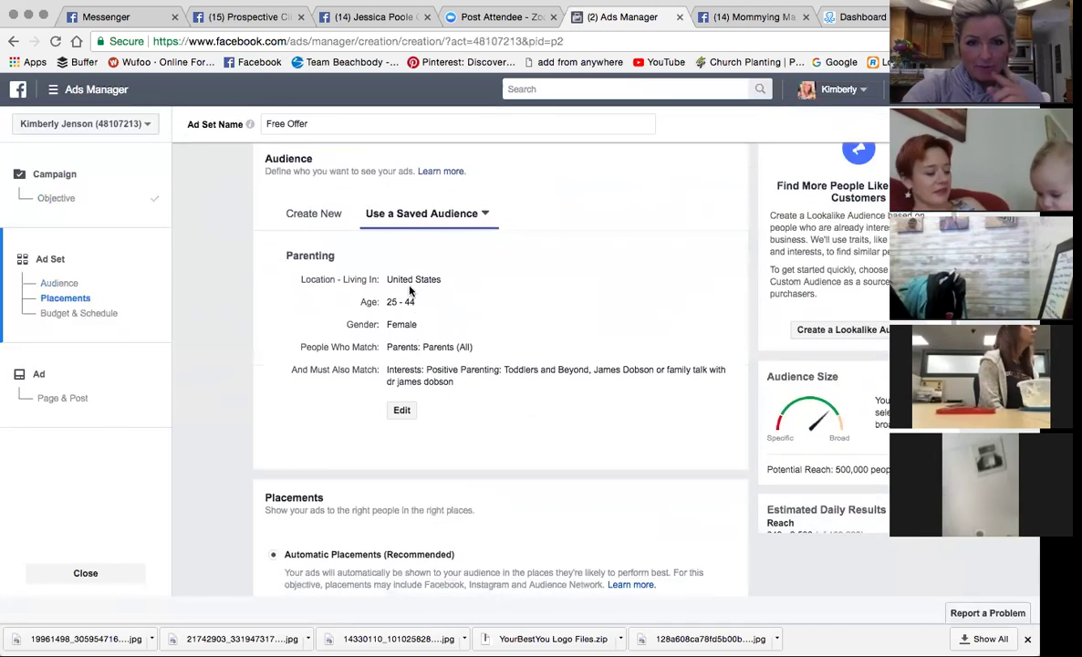
pyautogui.click(402, 412)
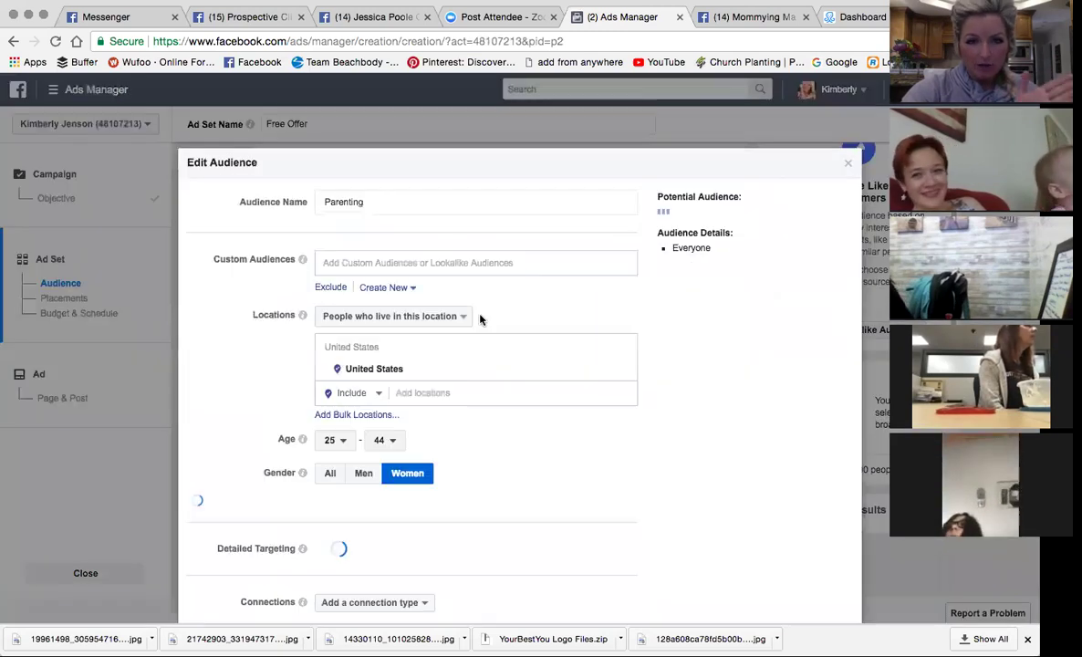
pyautogui.click(422, 393)
pyautogui.write('Canada')
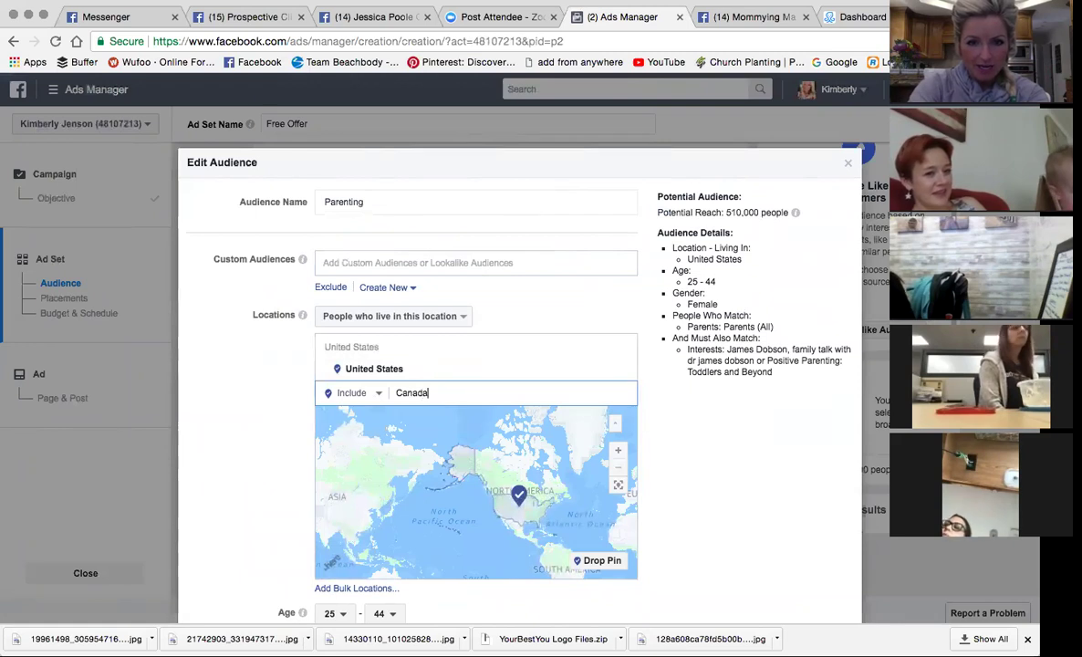
pyautogui.click(420, 415)
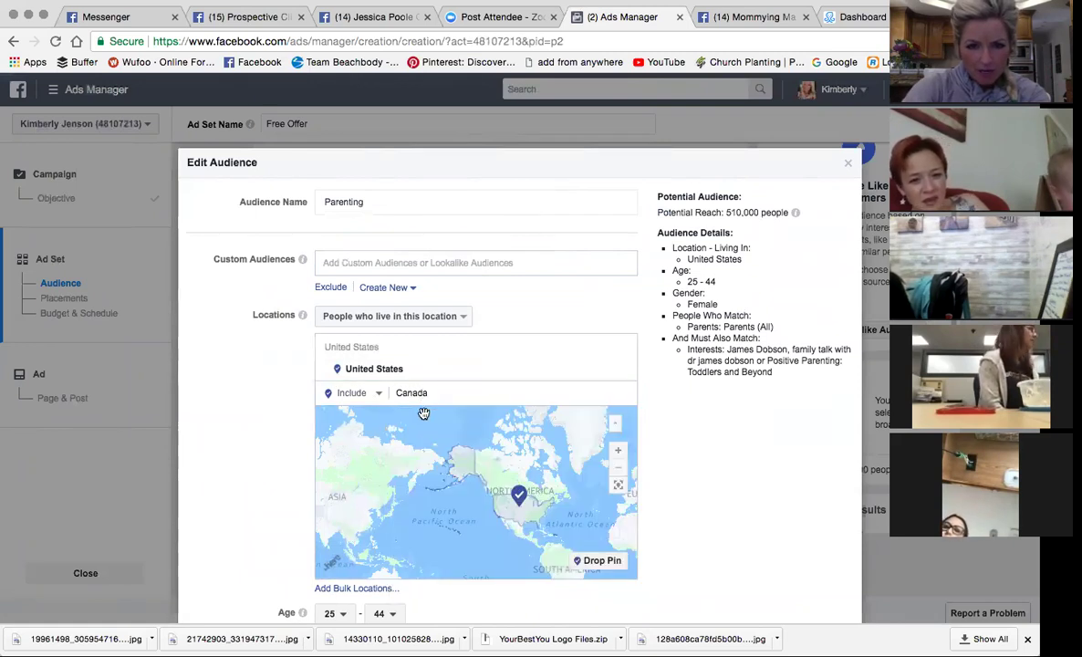
pyautogui.doubleClick(441, 393)
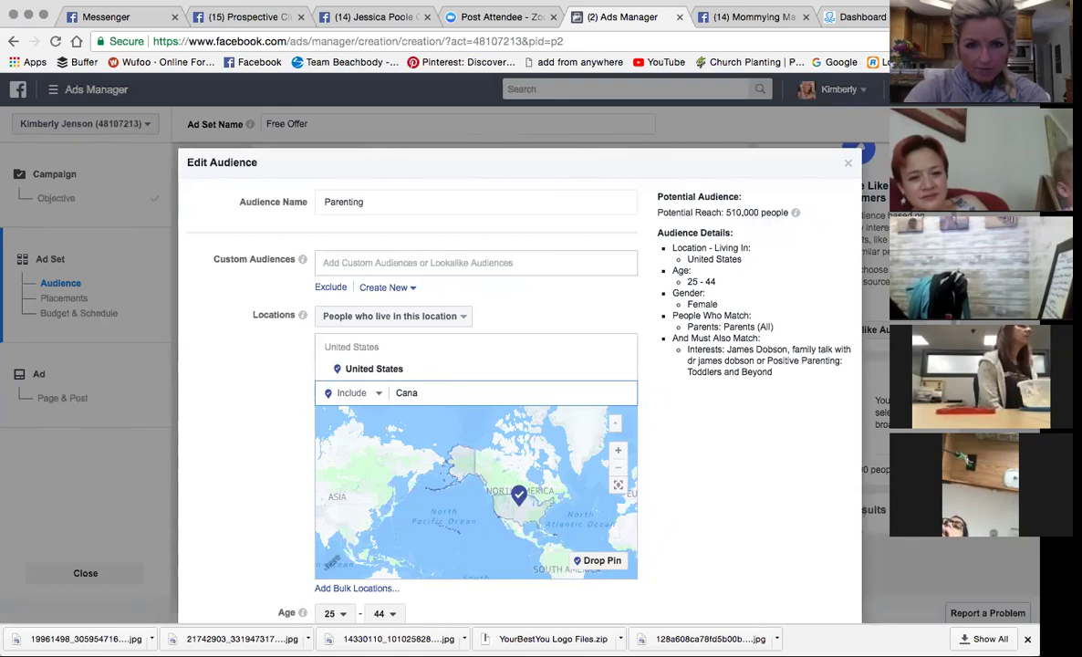
pyautogui.write('Cana')
pyautogui.click(423, 416)
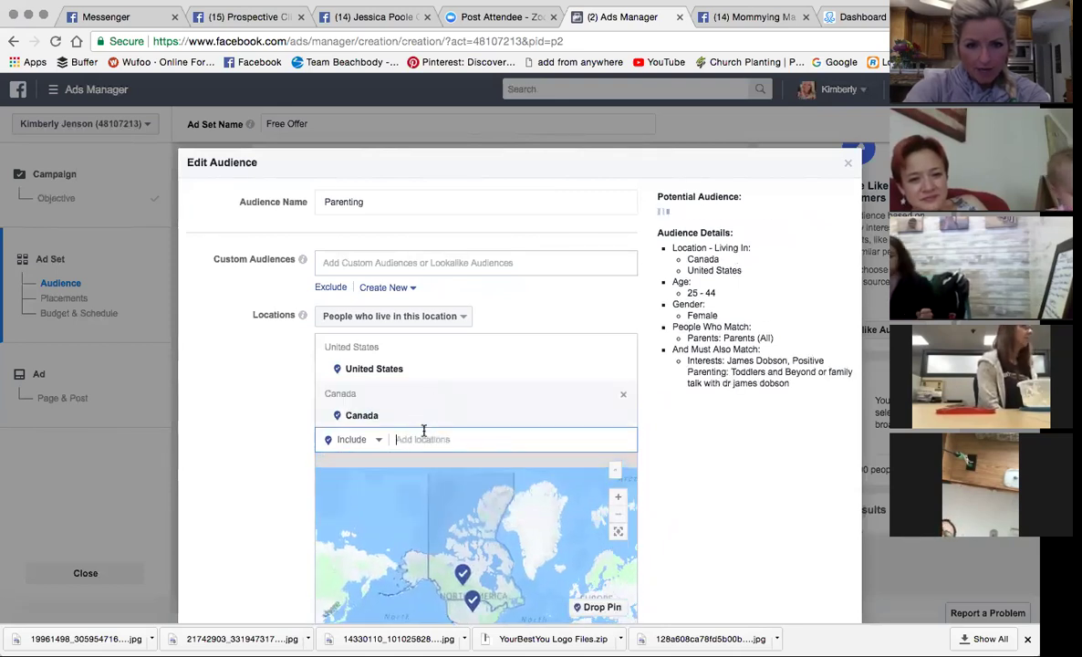
# - Add the United Kingdom to the audience's included locations and update the saved Parenting audience
pyautogui.write('UK')
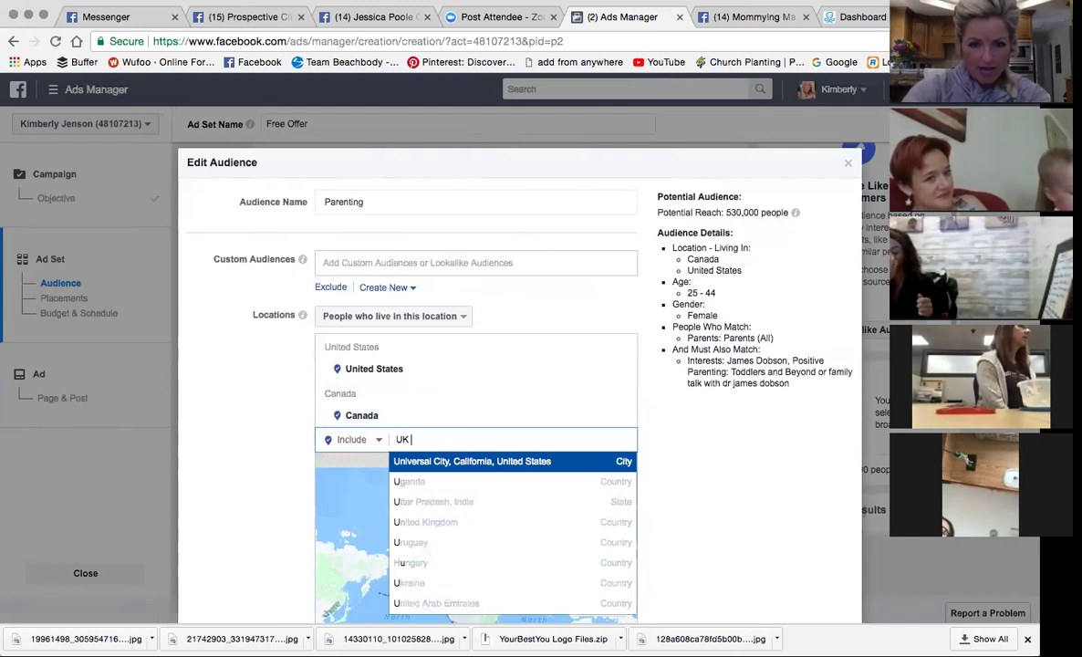
pyautogui.click(447, 500)
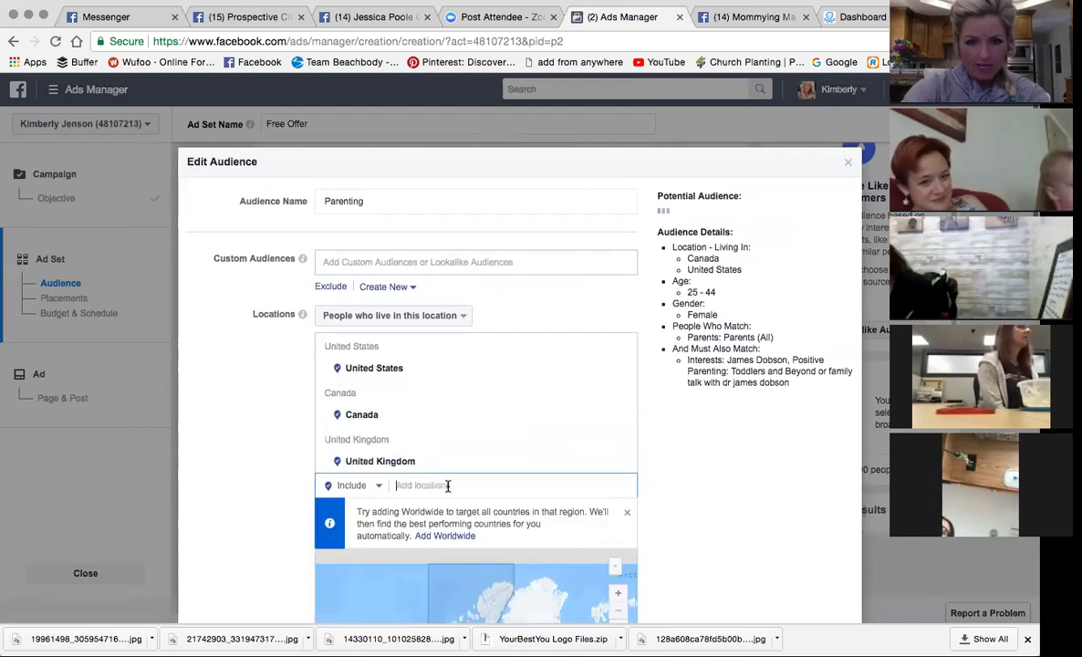
pyautogui.scroll(-2, 694, 274)
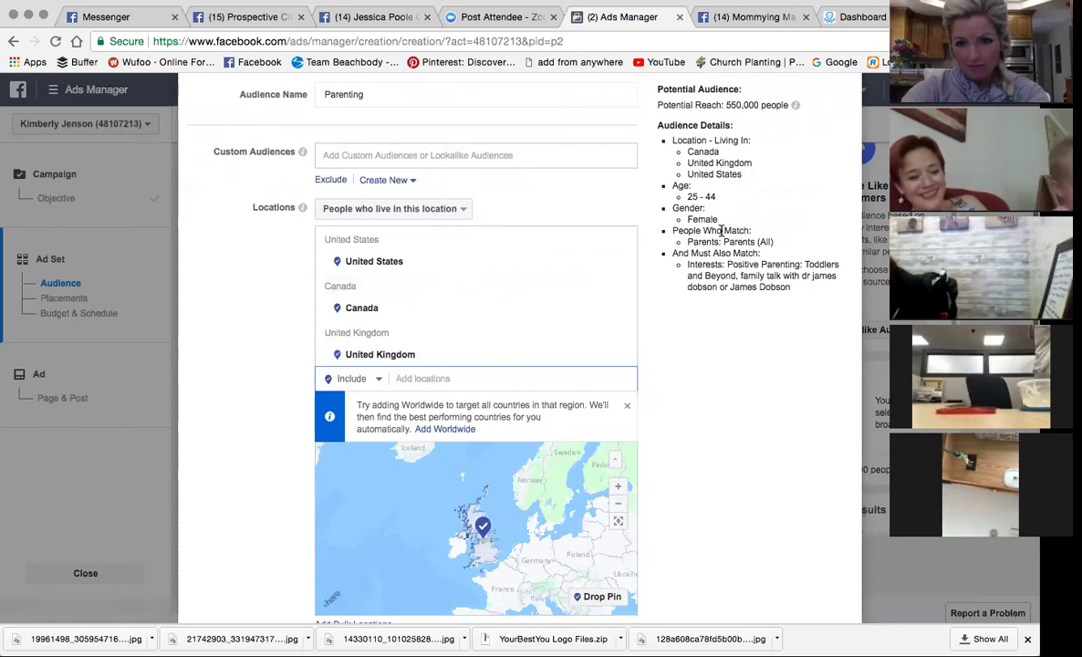
pyautogui.scroll(-2, 480, 388)
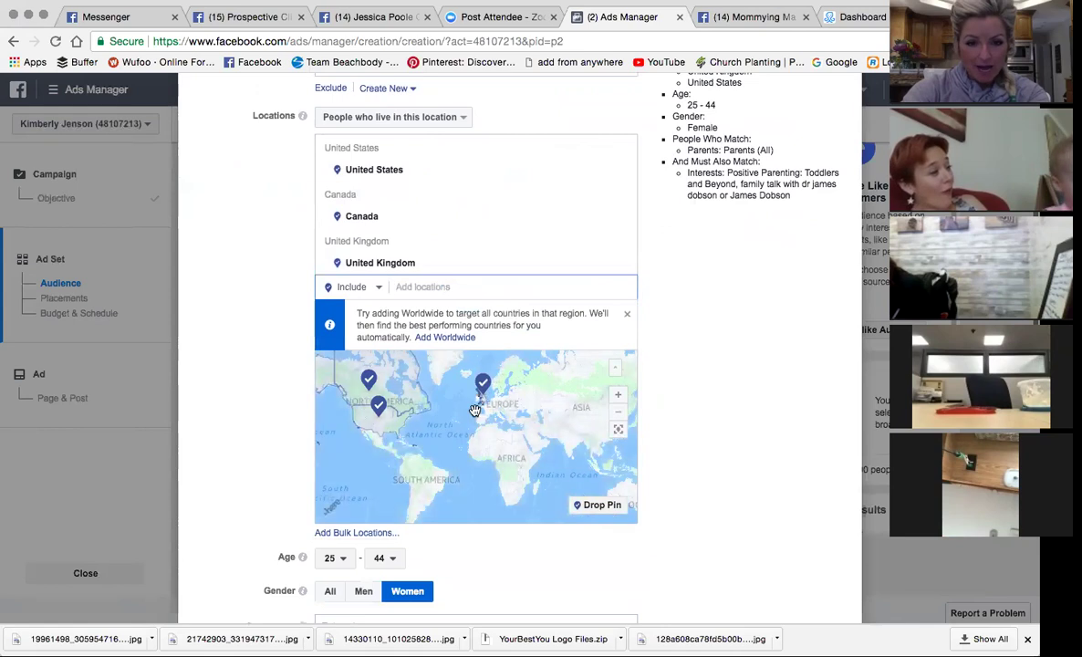
pyautogui.scroll(-10, 434, 531)
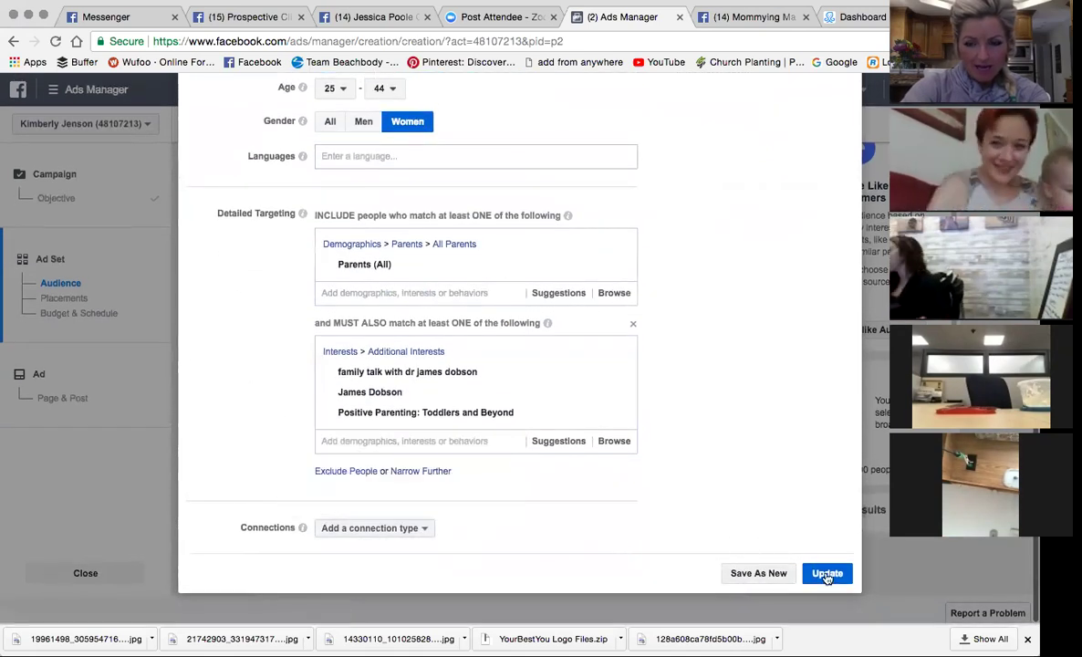
pyautogui.click(838, 575)
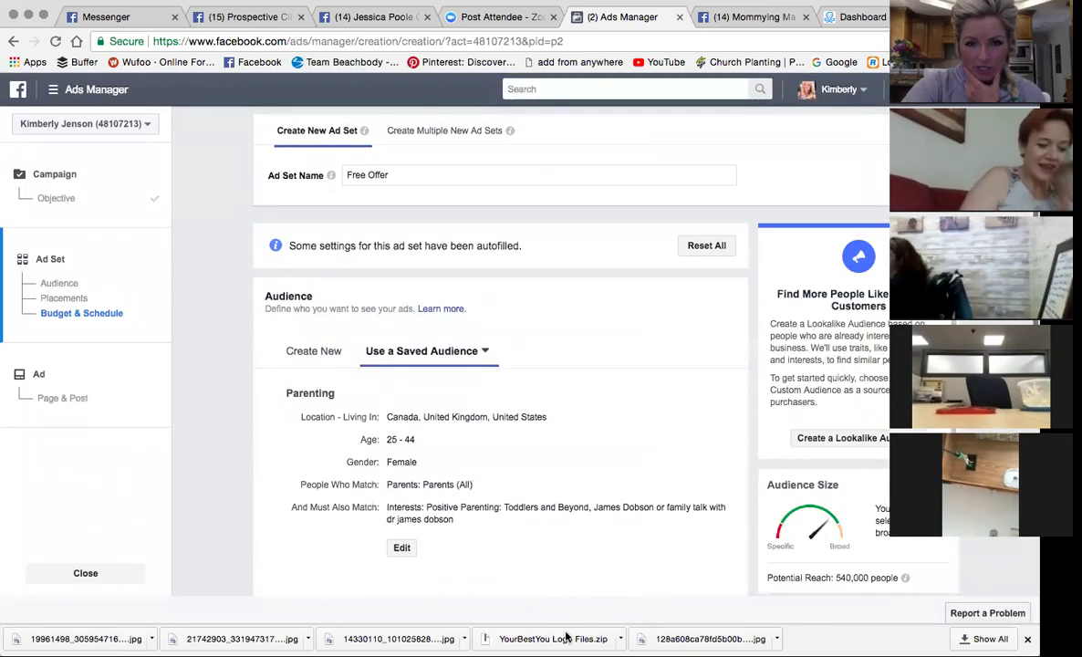
# - Switch the ad set to manually edited placements and exclude the Instagram and Audience Network platforms
pyautogui.scroll(-5, 434, 406)
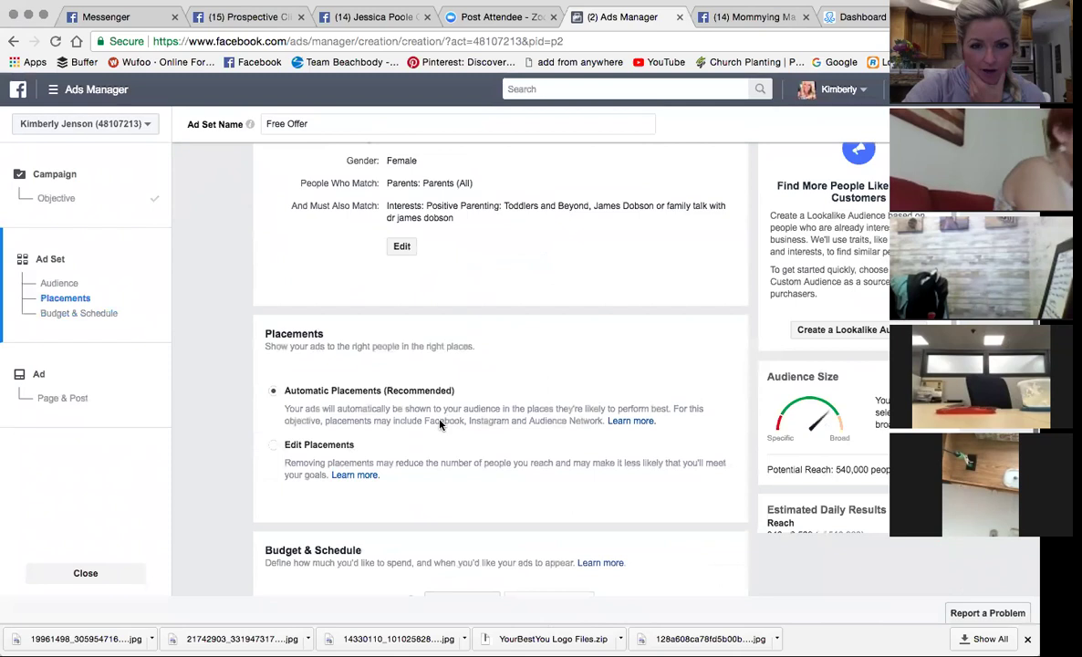
pyautogui.click(272, 430)
pyautogui.scroll(-3, 383, 419)
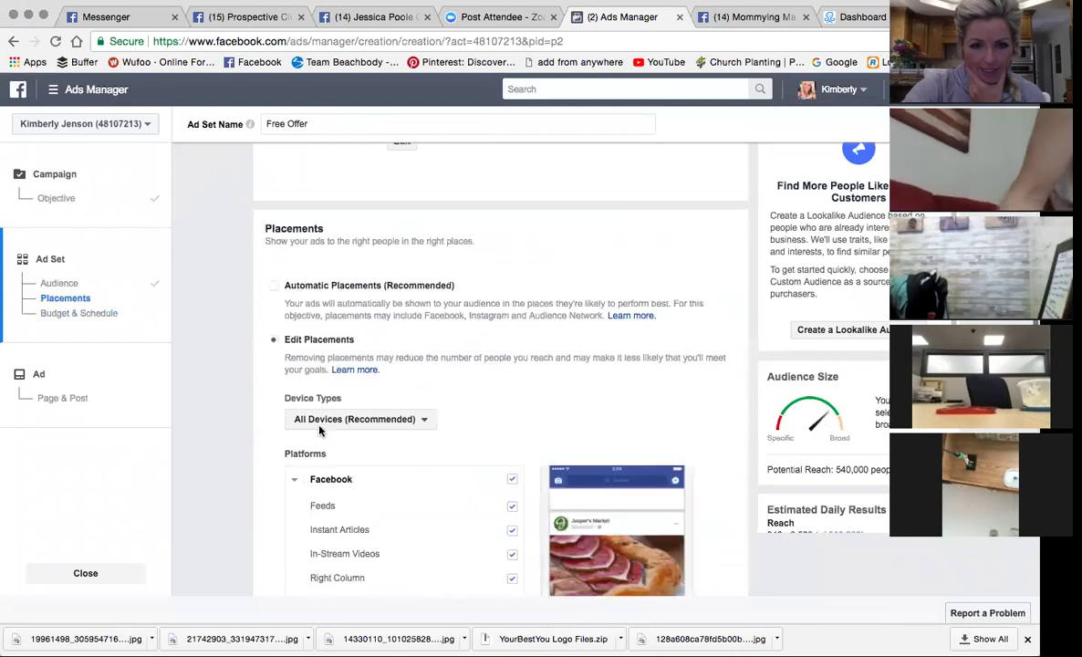
pyautogui.scroll(-2, 497, 428)
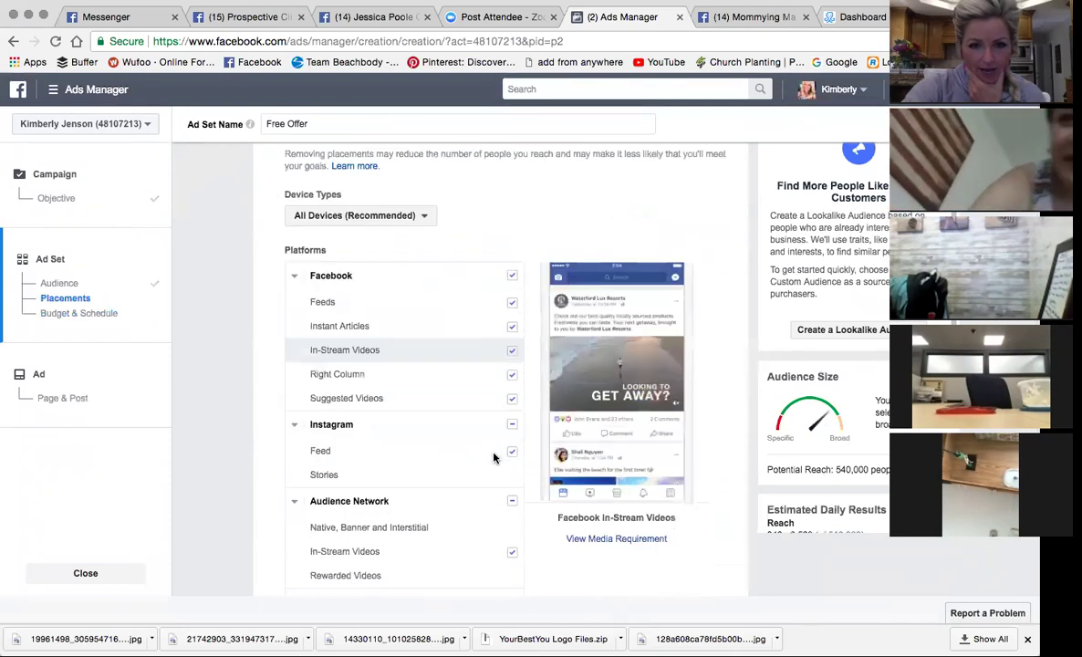
pyautogui.click(512, 441)
pyautogui.click(512, 493)
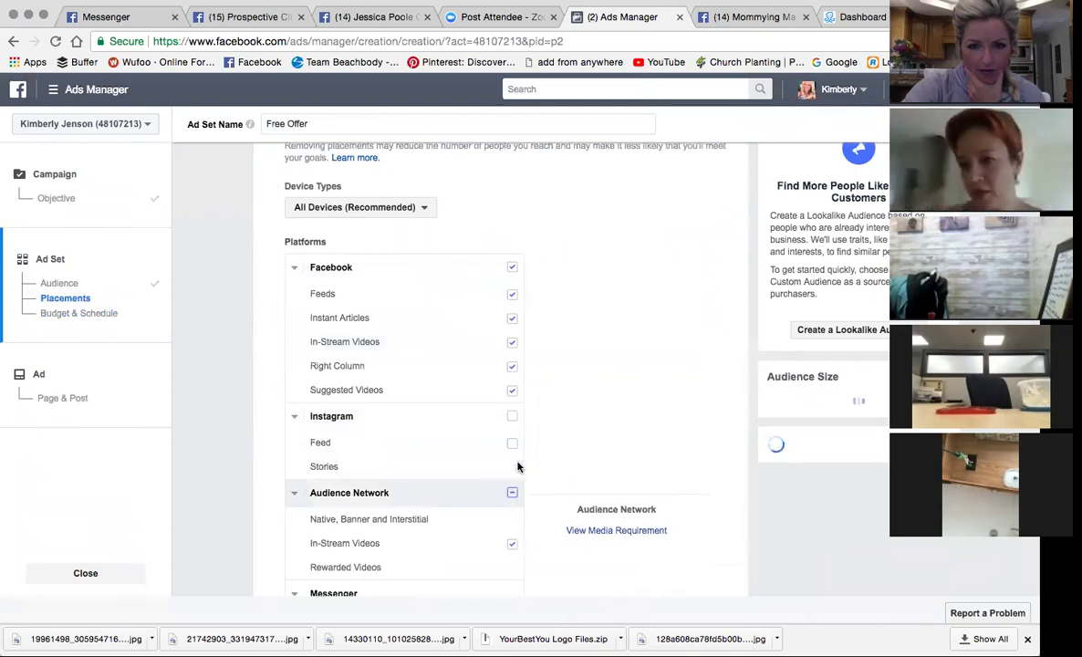
pyautogui.scroll(-2, 517, 451)
pyautogui.scroll(3, 516, 438)
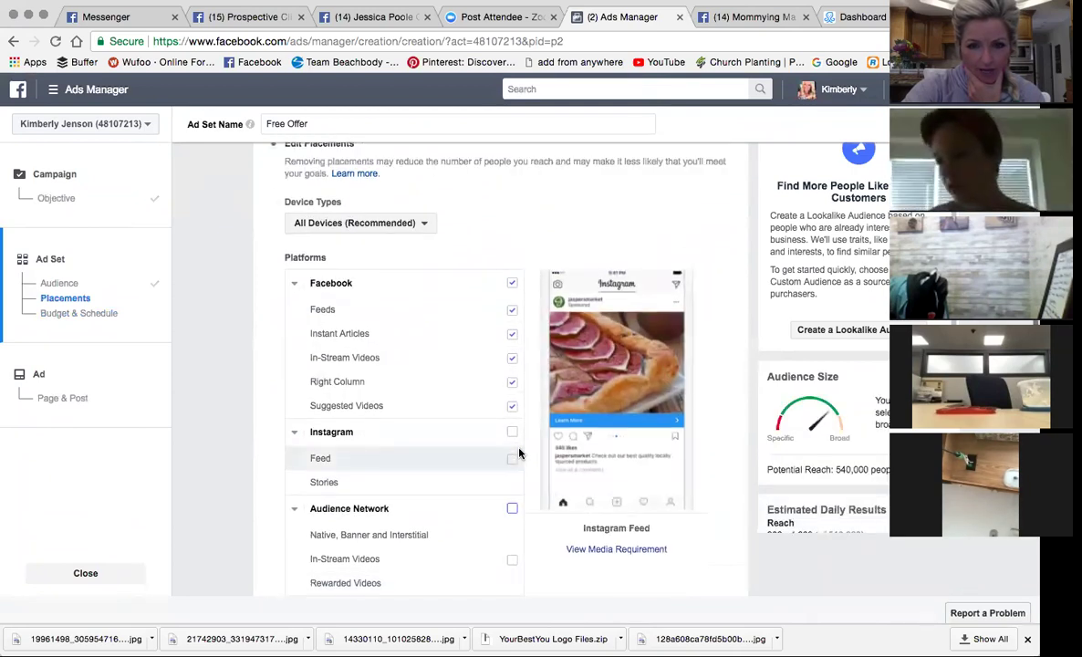
# - Exclude Suggested Videos, Right Column, In-Stream Videos and Instant Articles from the Facebook placements, keeping only Feeds
pyautogui.click(512, 382)
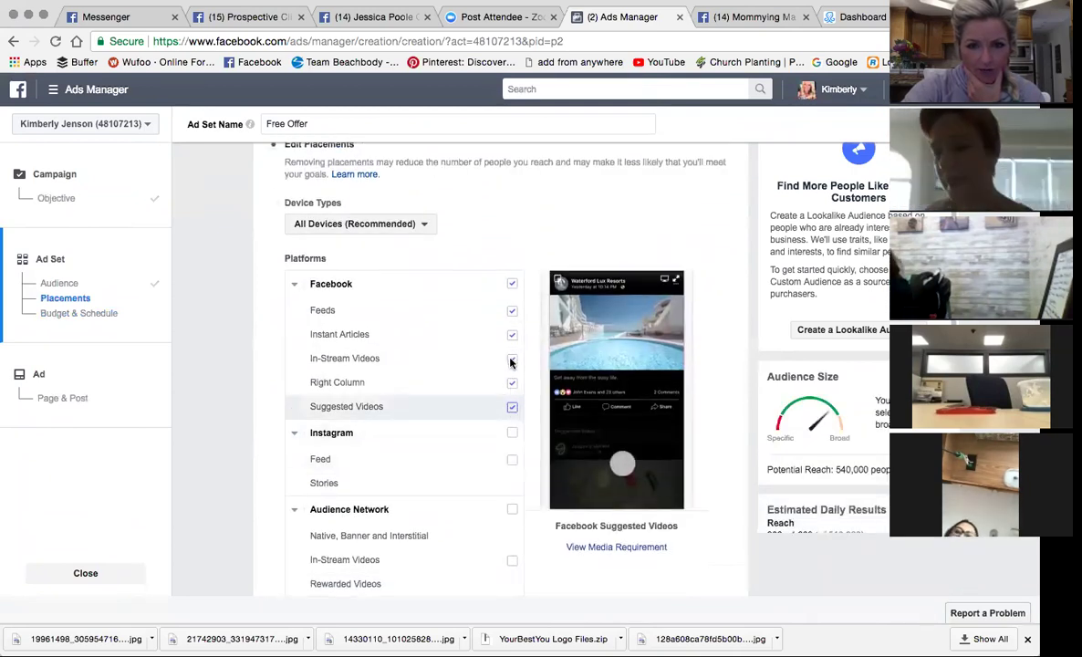
pyautogui.click(511, 358)
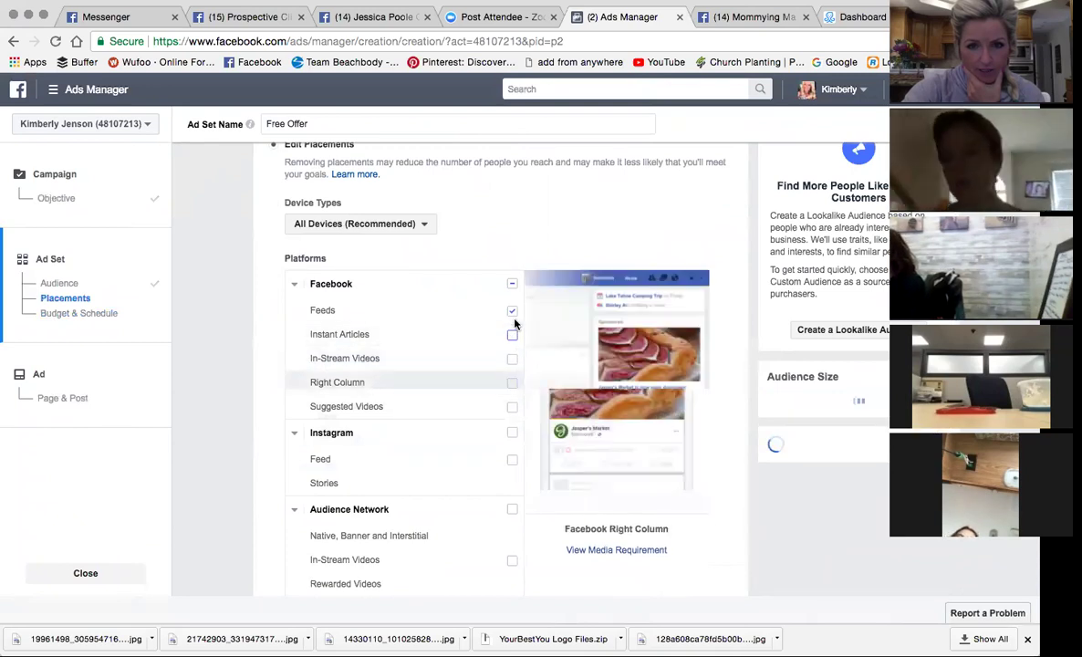
pyautogui.click(513, 335)
pyautogui.scroll(-5, 520, 332)
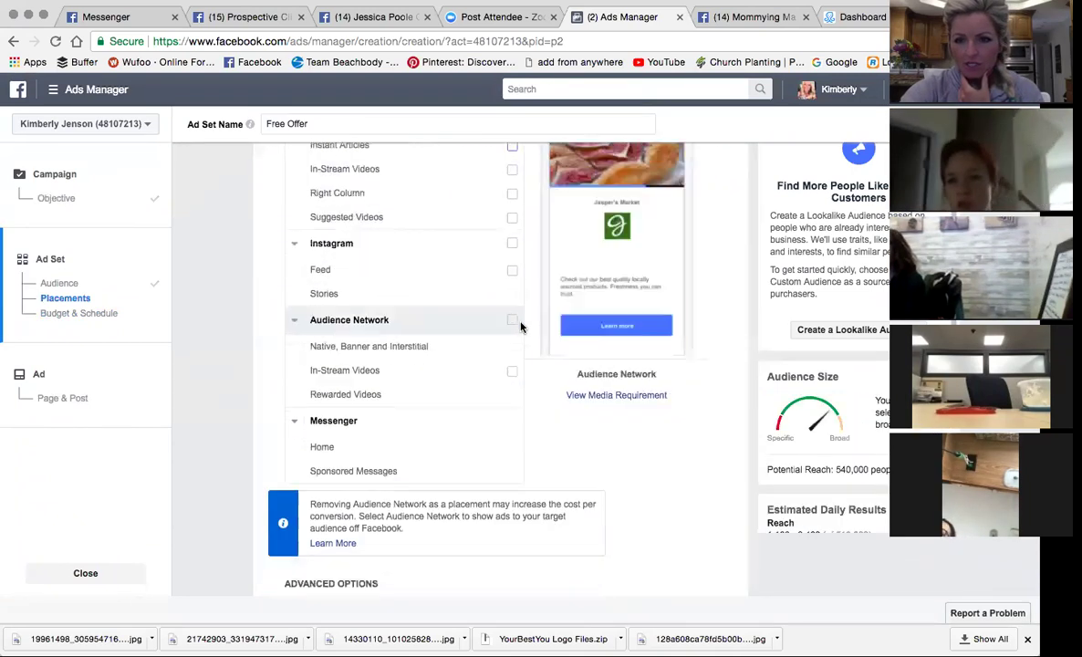
pyautogui.scroll(-1, 547, 336)
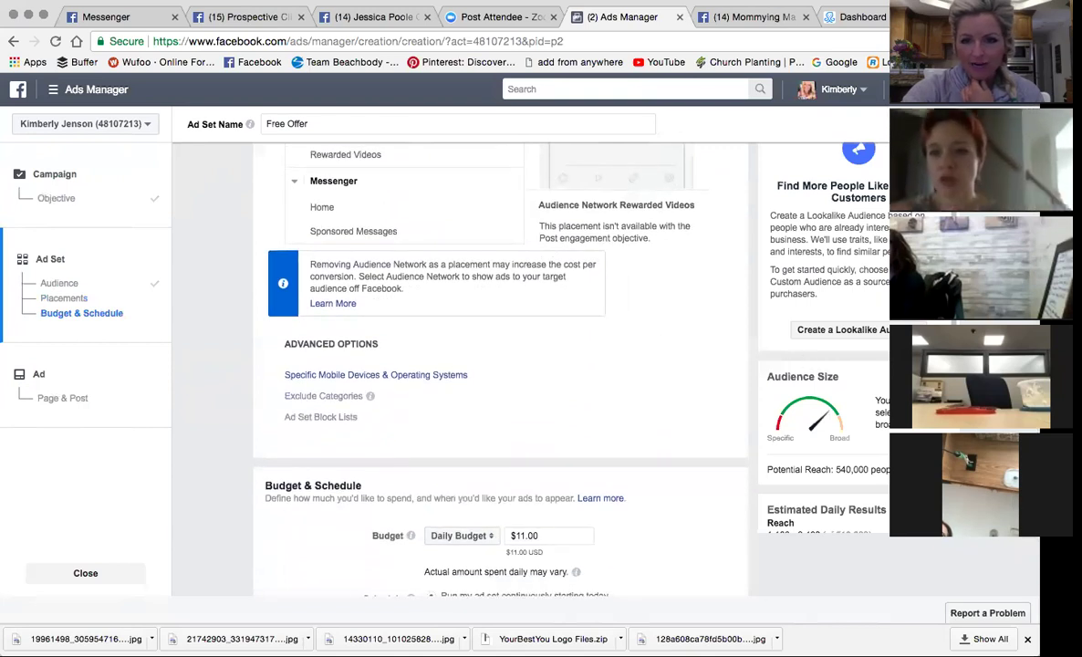
# - Set the ad set's daily budget to $2.00 and continue to the ad setup
pyautogui.scroll(-3, 601, 369)
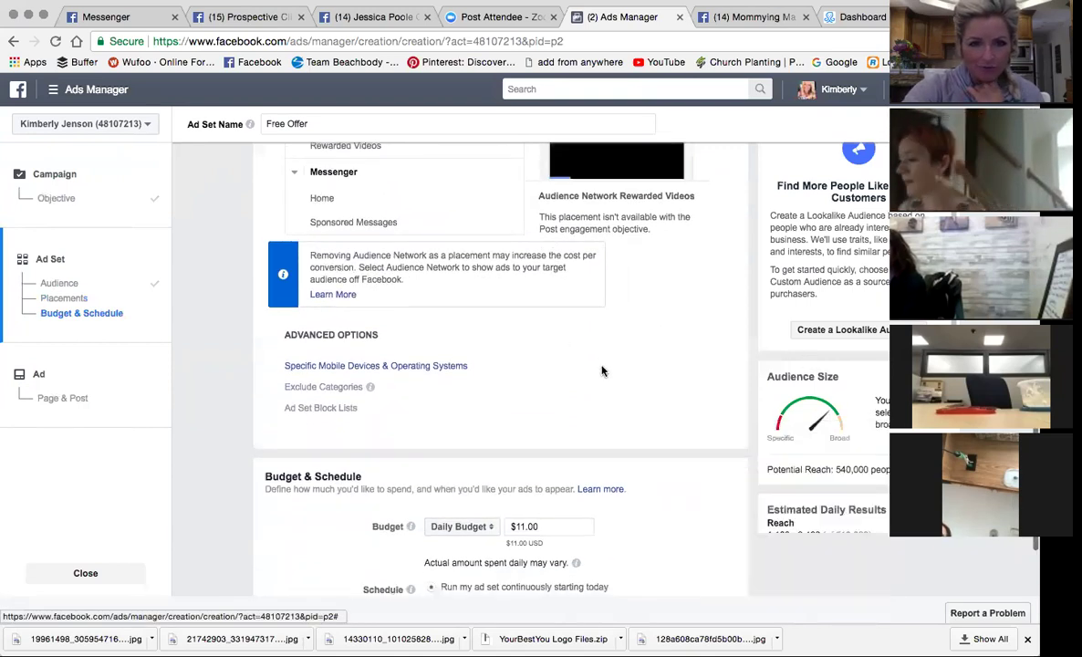
pyautogui.click(535, 412)
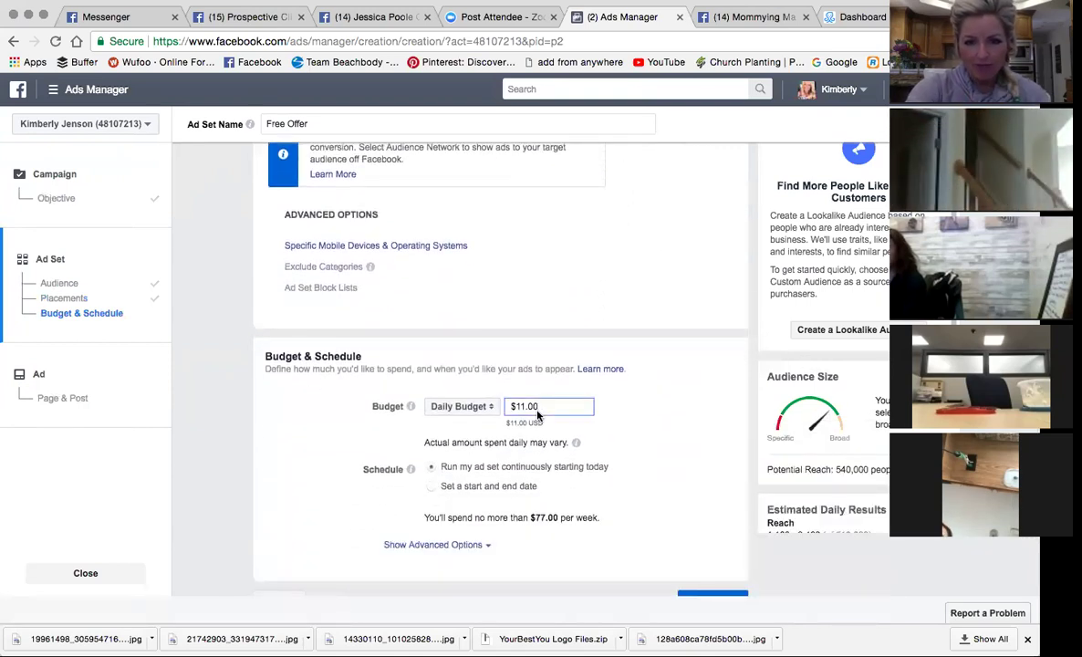
pyautogui.press('BackSpace')
pyautogui.press('BackSpace')
pyautogui.press('BackSpace')
pyautogui.press('BackSpace')
pyautogui.press('BackSpace')
pyautogui.press('BackSpace')
pyautogui.write('2.00')
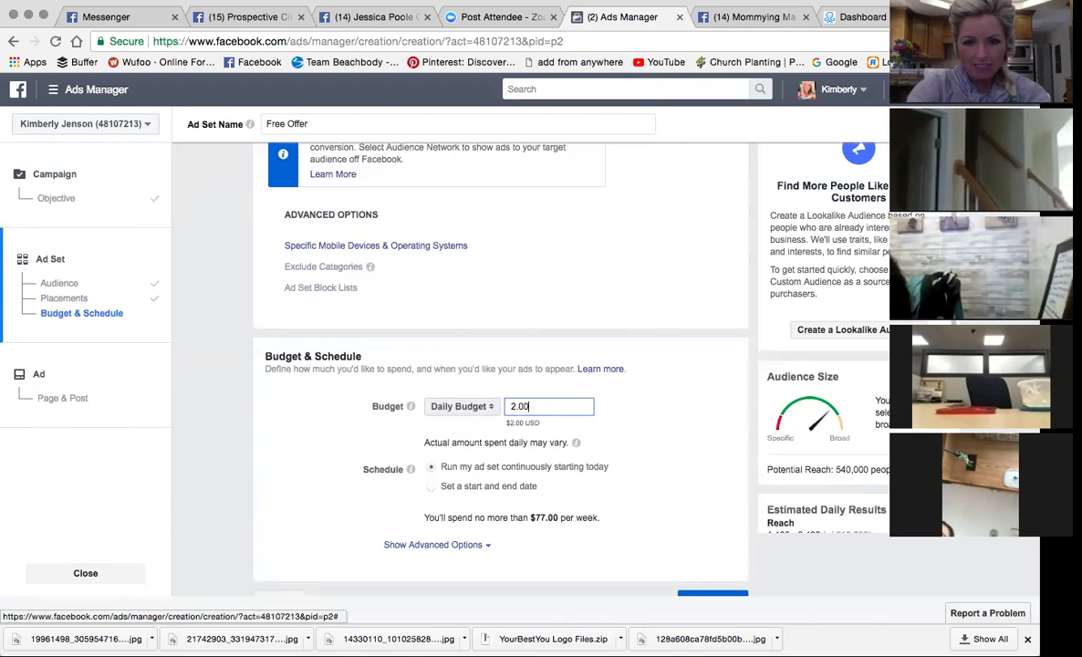
pyautogui.scroll(-1, 641, 416)
pyautogui.click(702, 567)
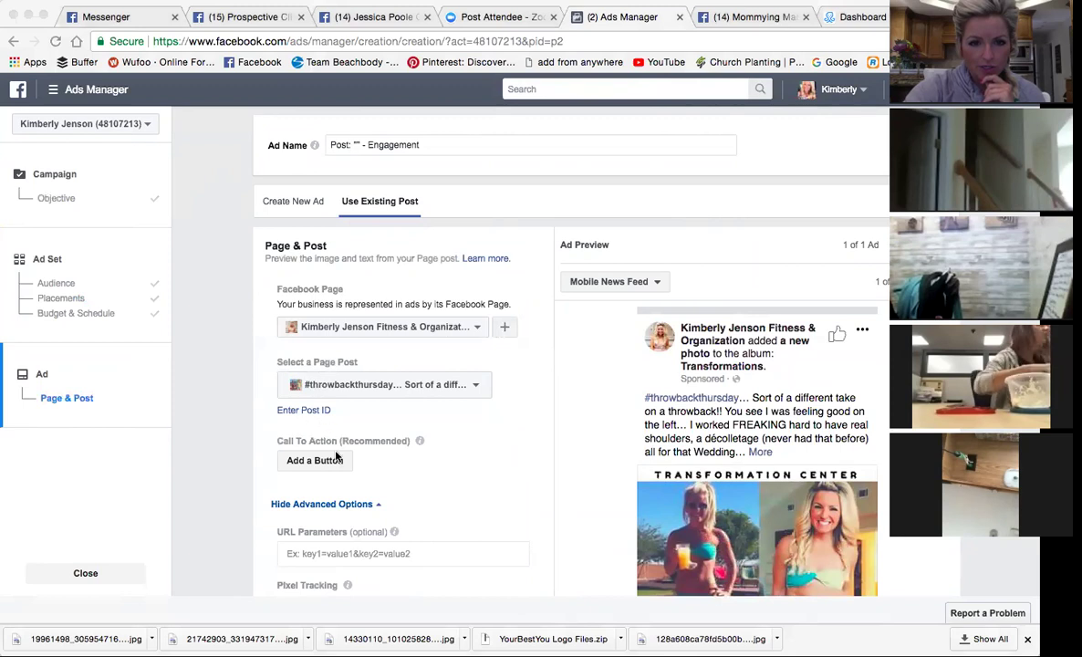
# - Switch from the ad setup to the Mommying Made Easy group and open the linked fitness and organization business page
pyautogui.scroll(-2, 336, 456)
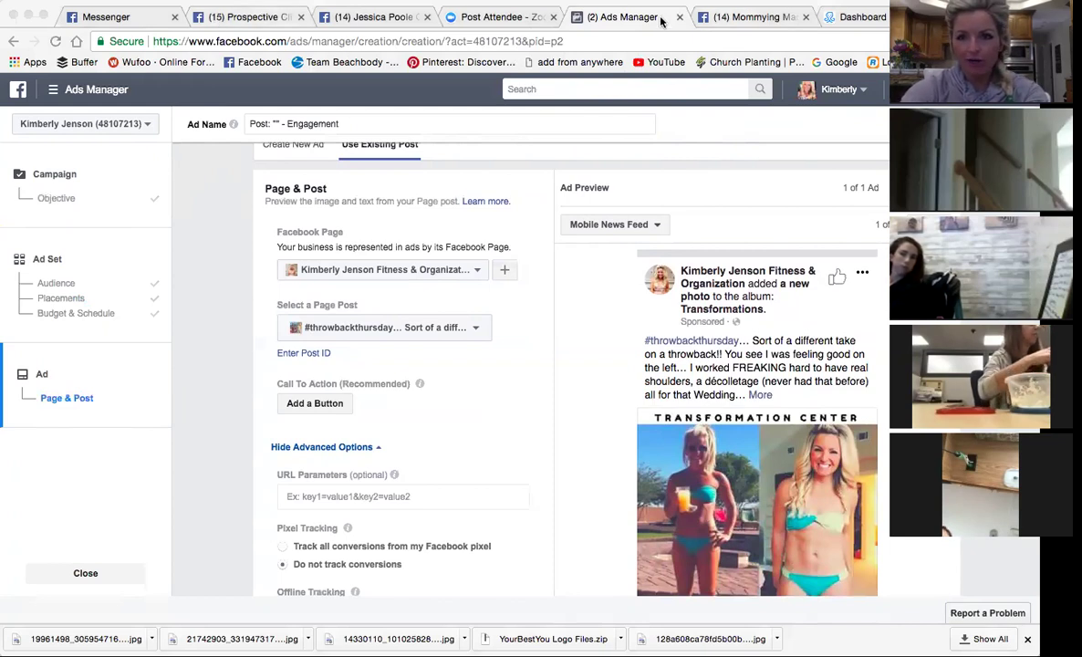
pyautogui.click(755, 17)
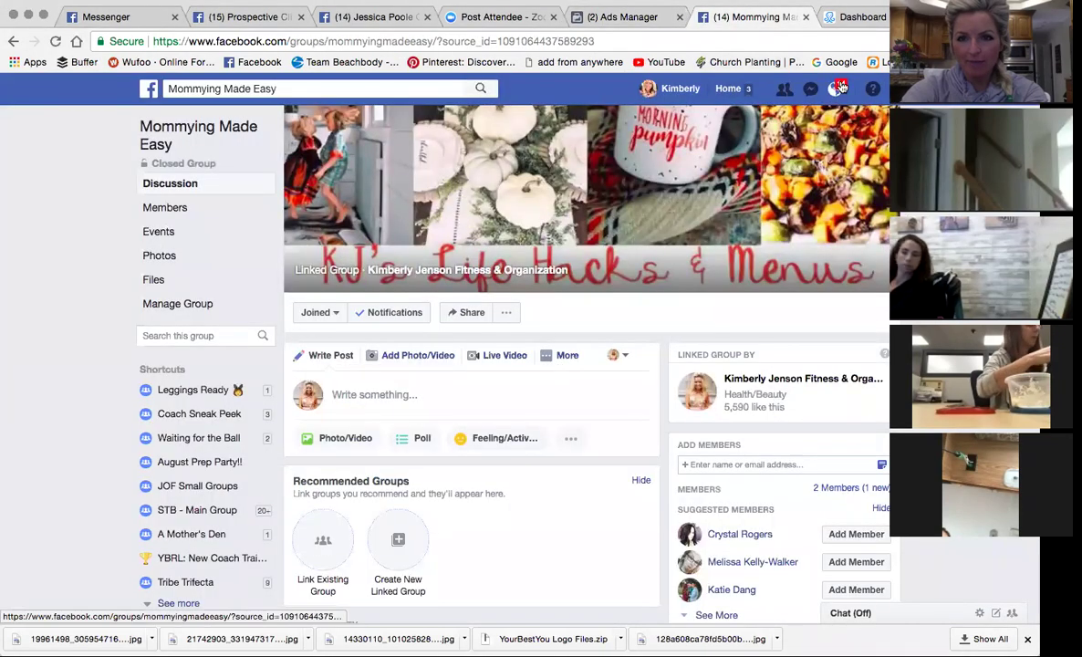
pyautogui.click(886, 89)
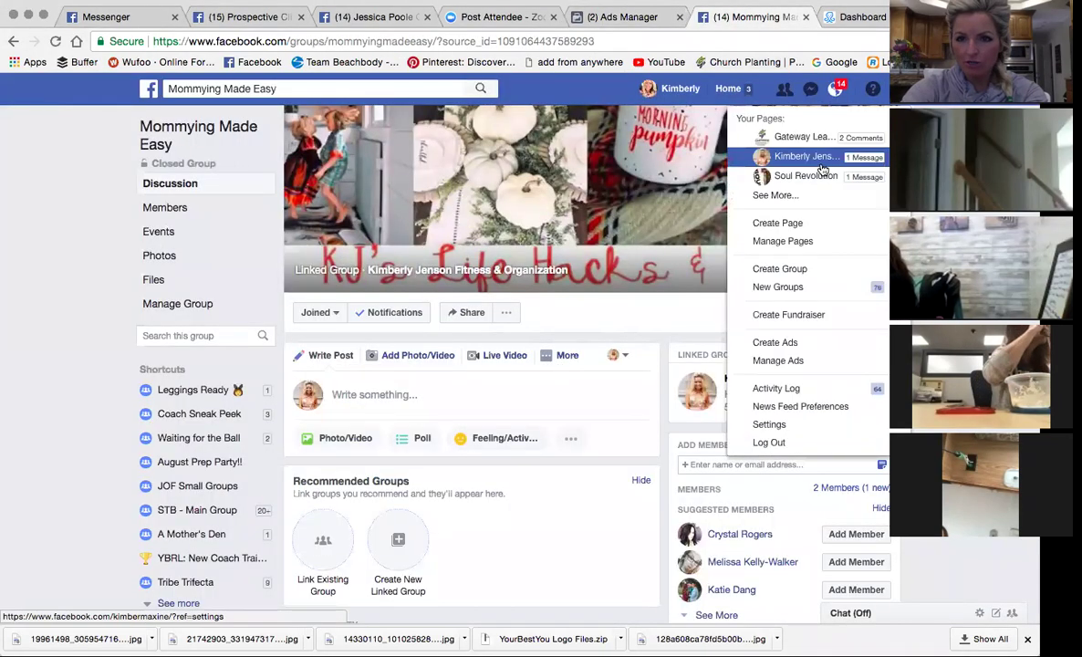
pyautogui.click(762, 157)
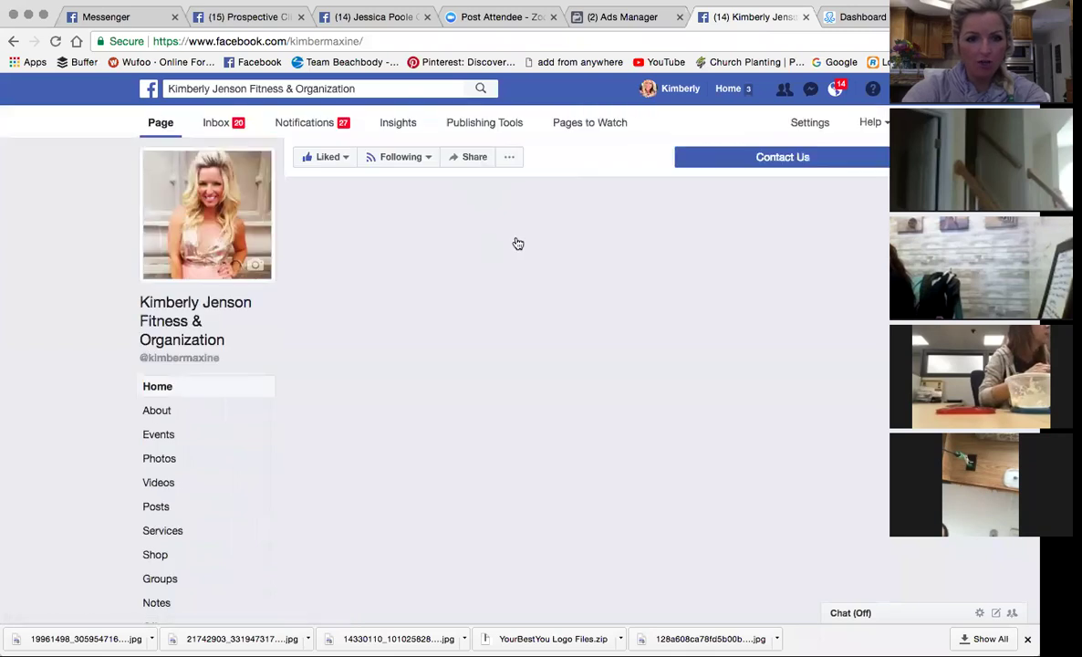
pyautogui.scroll(-2, 545, 340)
pyautogui.scroll(-5, 546, 341)
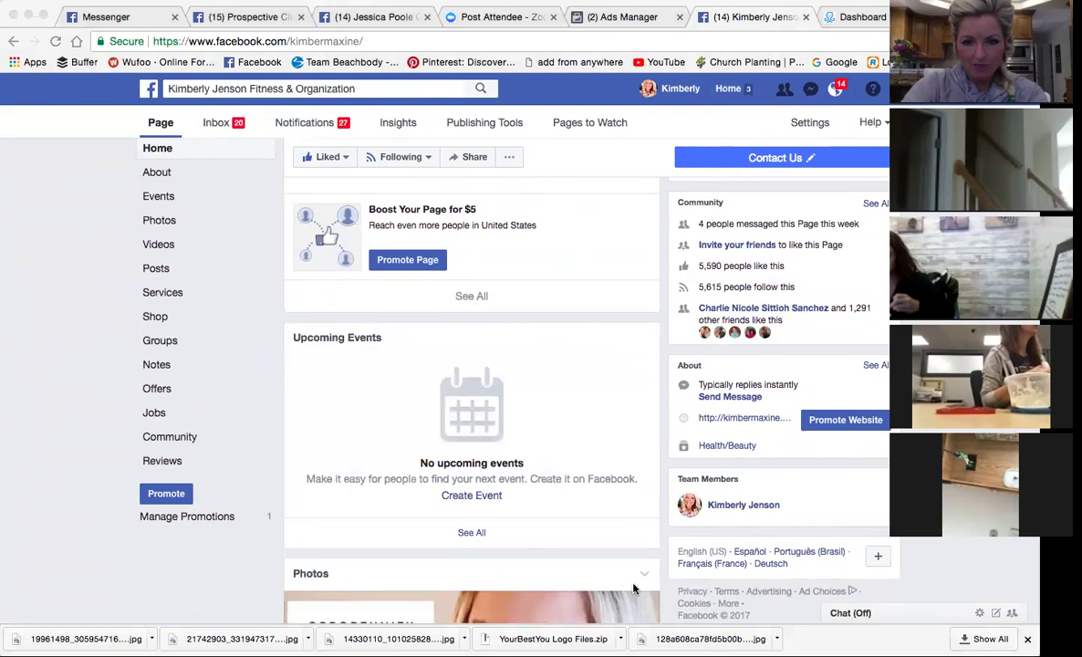
# - Write a page post beginning "I AM REALLLY Excited!!!" that offers the free menus and life hacks group to people who comment YES PLEASE
pyautogui.click(406, 343)
pyautogui.scroll(10, 406, 343)
pyautogui.moveTo(406, 423)
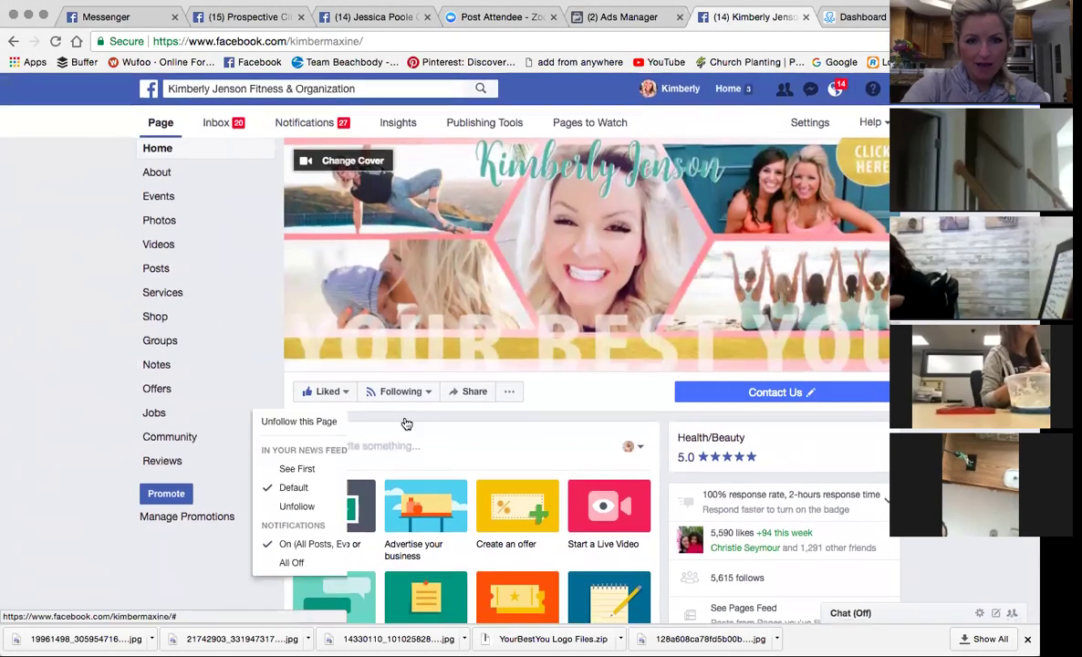
pyautogui.click(392, 442)
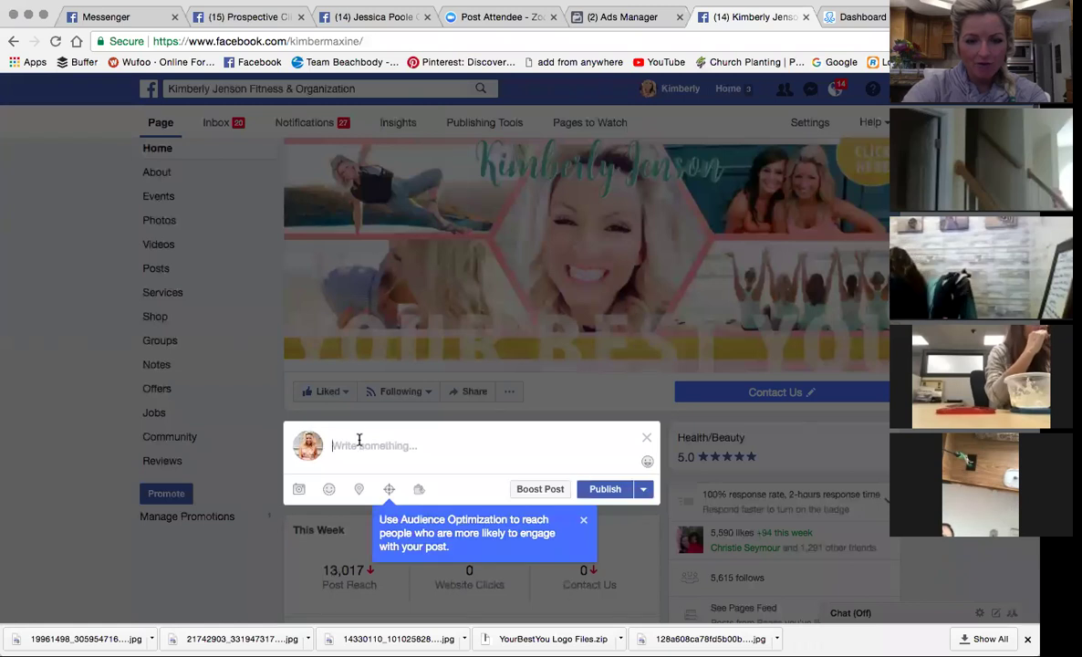
pyautogui.write("I AM REALLLY Excited!!! For two years now I have been revamping my life and my families life to fall into some easy routines, simple healthy menus and just generally trying to figure out how to beat the day with three kids within three years!! I have come up with some Life Hacks and simple delicious menu's to help you succeed in the daily!! I would LOVE to have join me in a free ongoing group where I will share my weekly menu's, grocery lists and life hacks!!! Comment below YES PLEASE and you can be added!!! CANNOT WAIT!!")
pyautogui.scroll(-4, 365, 429)
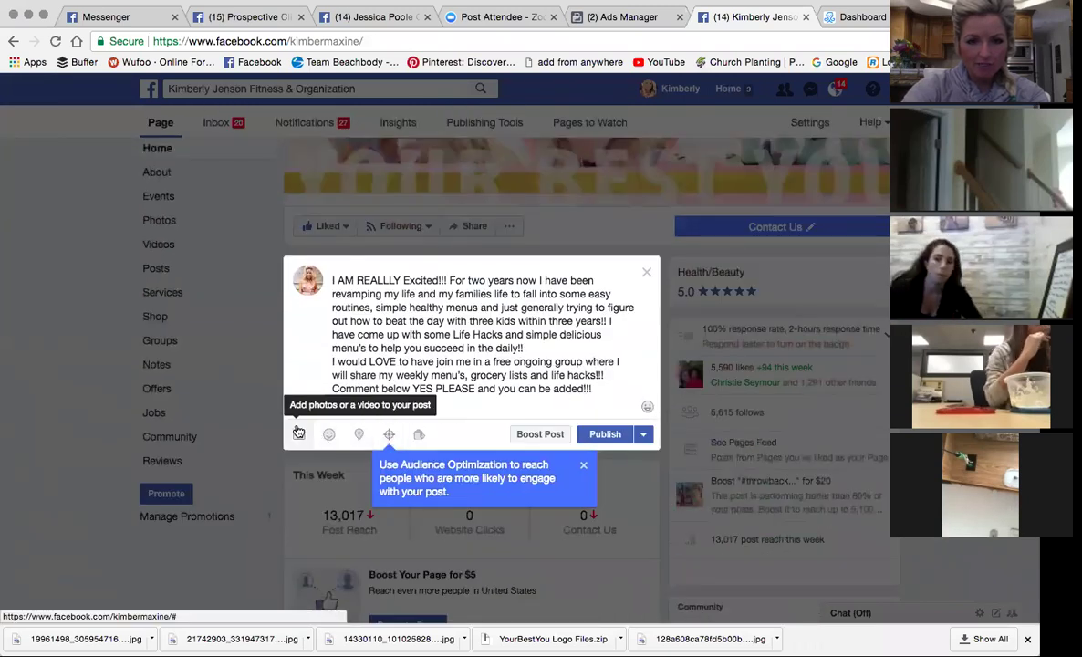
# - Attach the desktop image mommy.PNG to the free group post and publish it on the business page
pyautogui.click(298, 433)
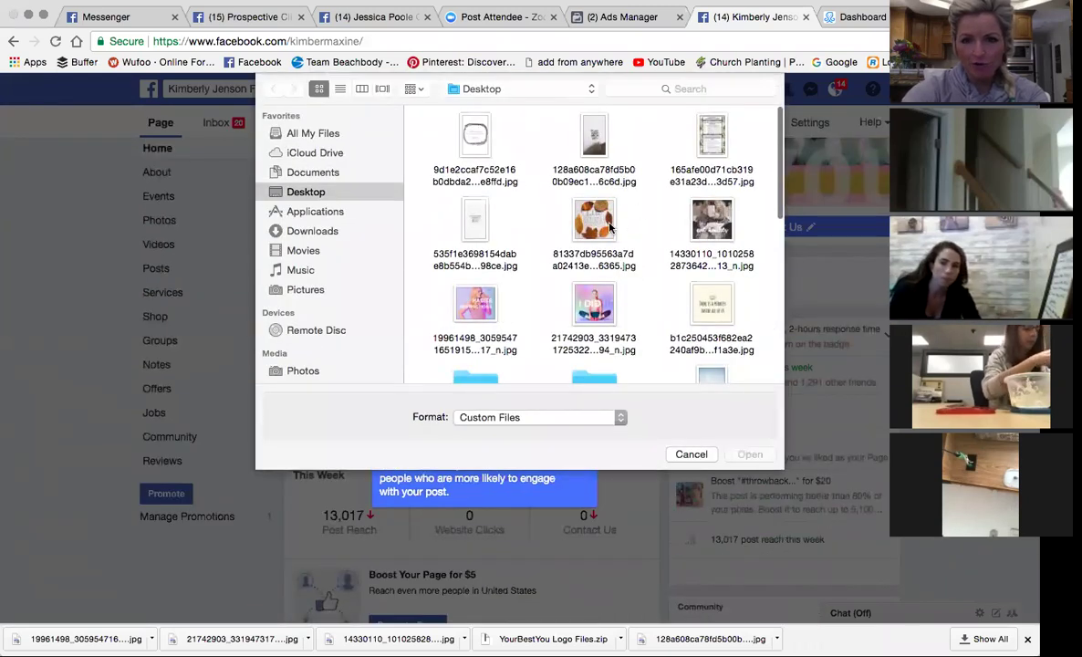
pyautogui.scroll(-5, 689, 274)
pyautogui.click(703, 329)
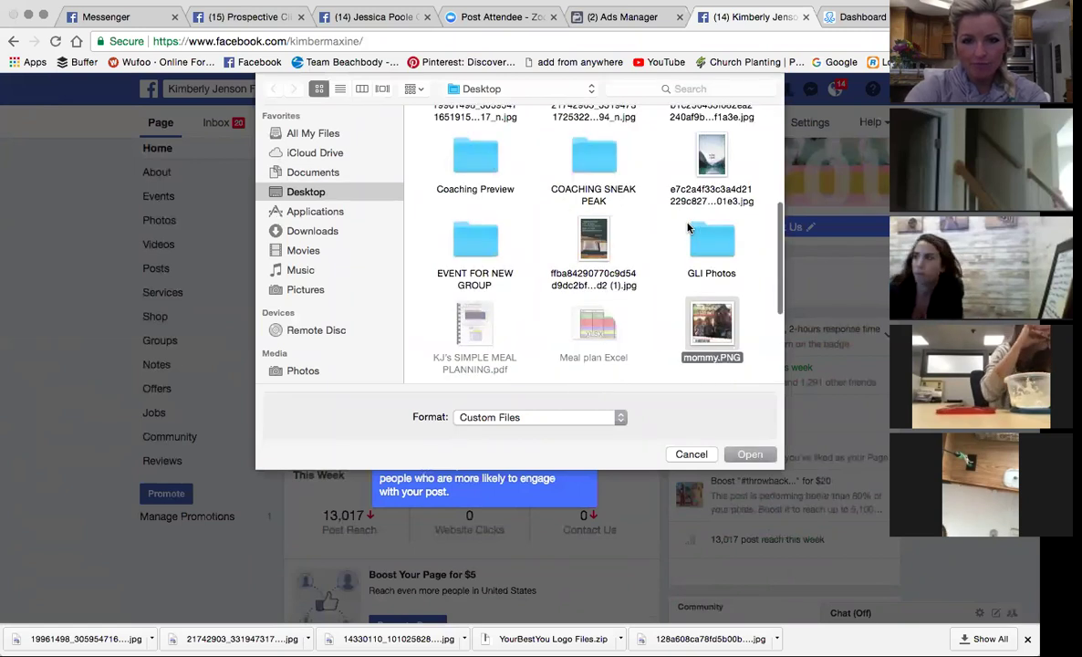
pyautogui.doubleClick(700, 328)
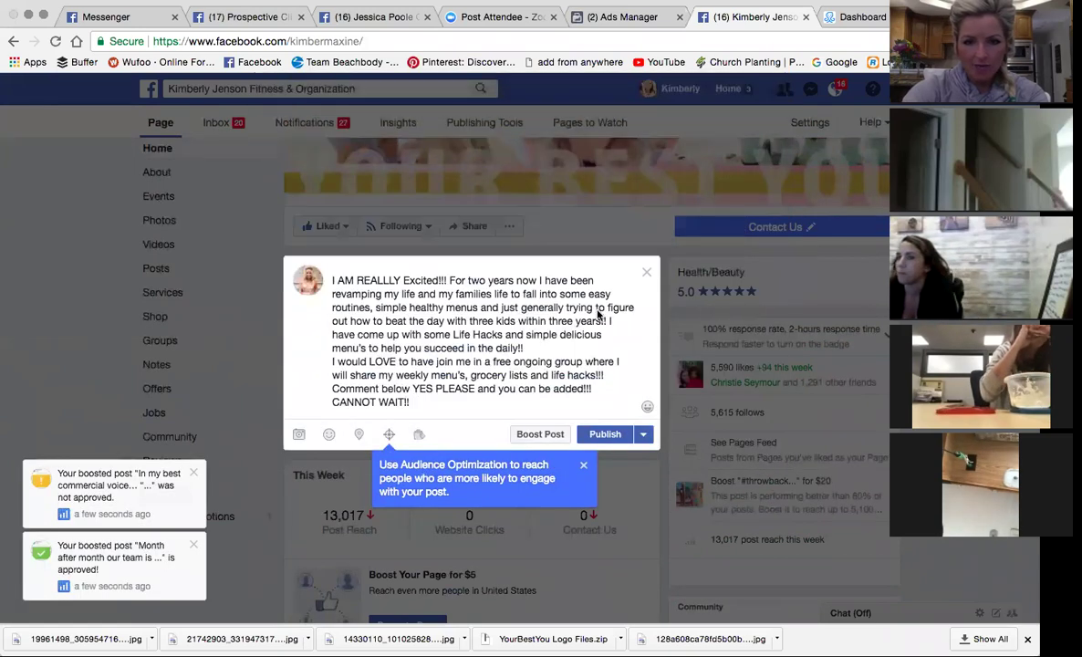
pyautogui.scroll(-2, 601, 398)
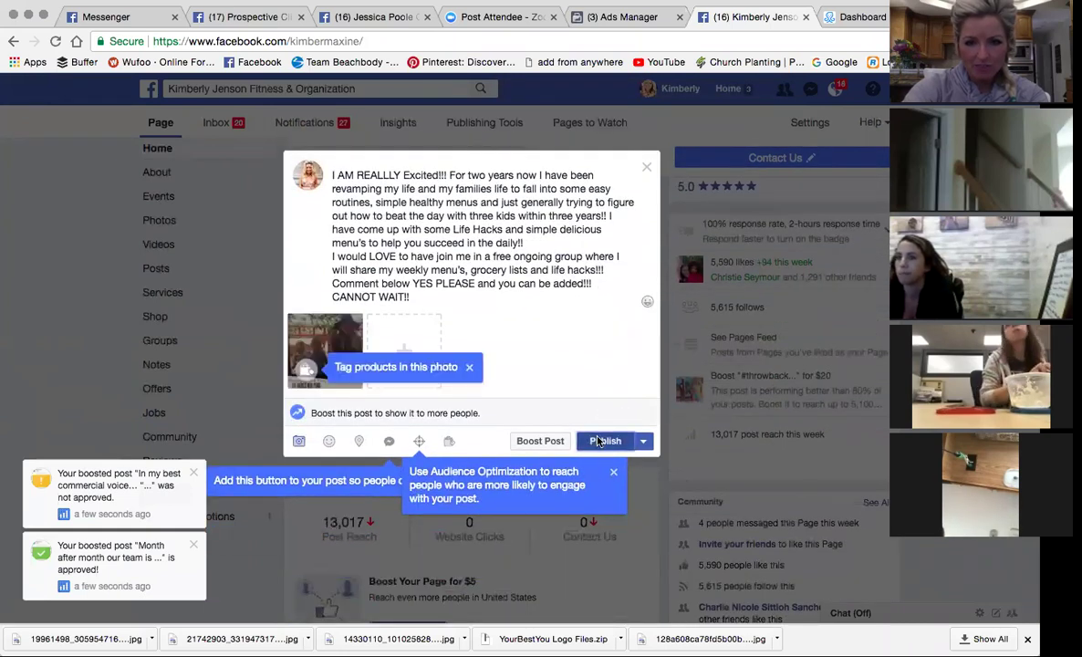
pyautogui.click(602, 441)
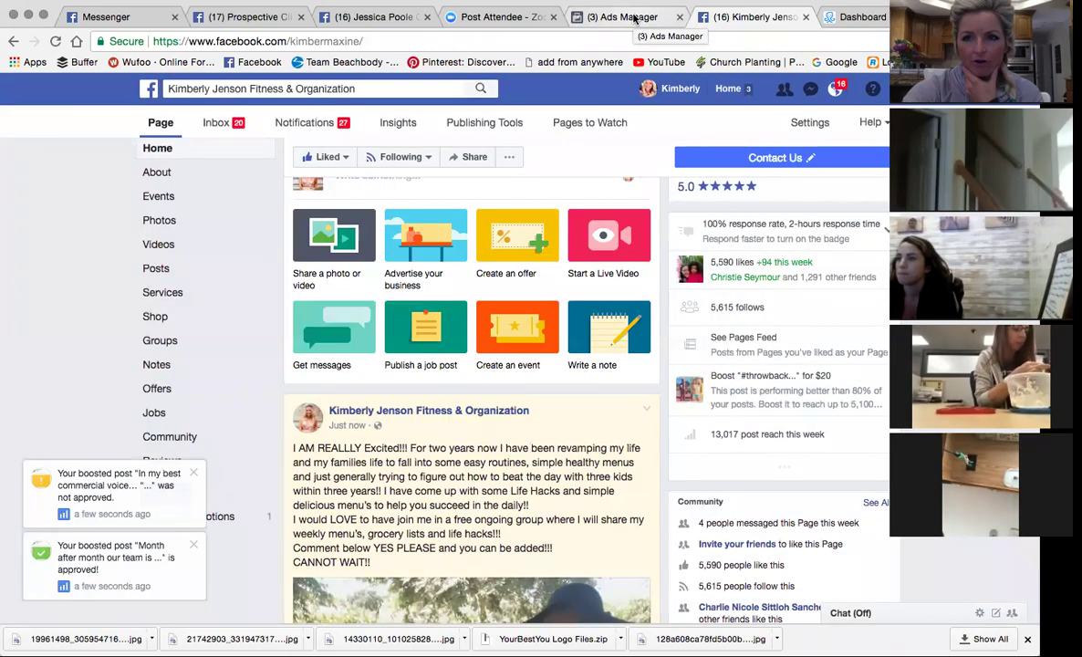
# - Return to Ads Manager and check the ad's list of existing page posts for the newly published post
pyautogui.click(636, 20)
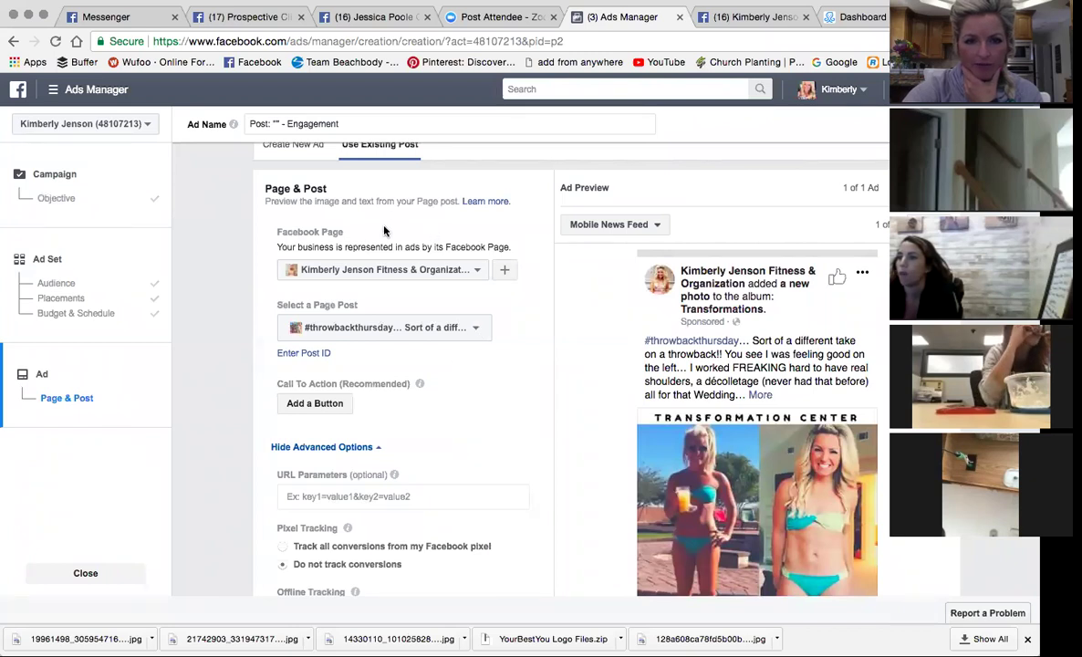
pyautogui.scroll(2, 387, 229)
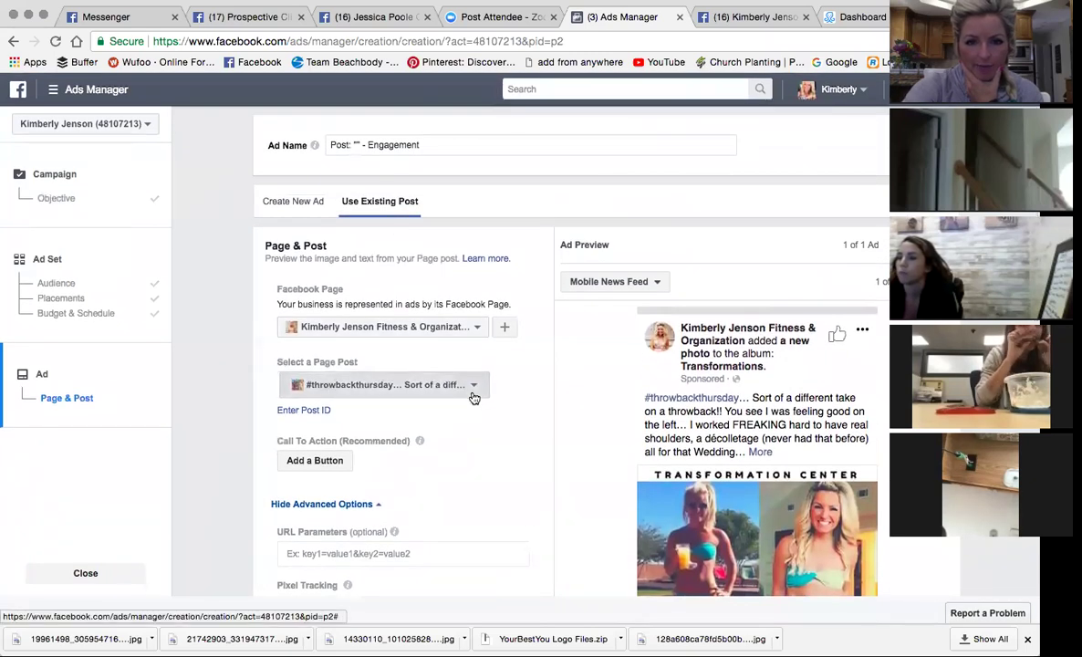
pyautogui.click(475, 392)
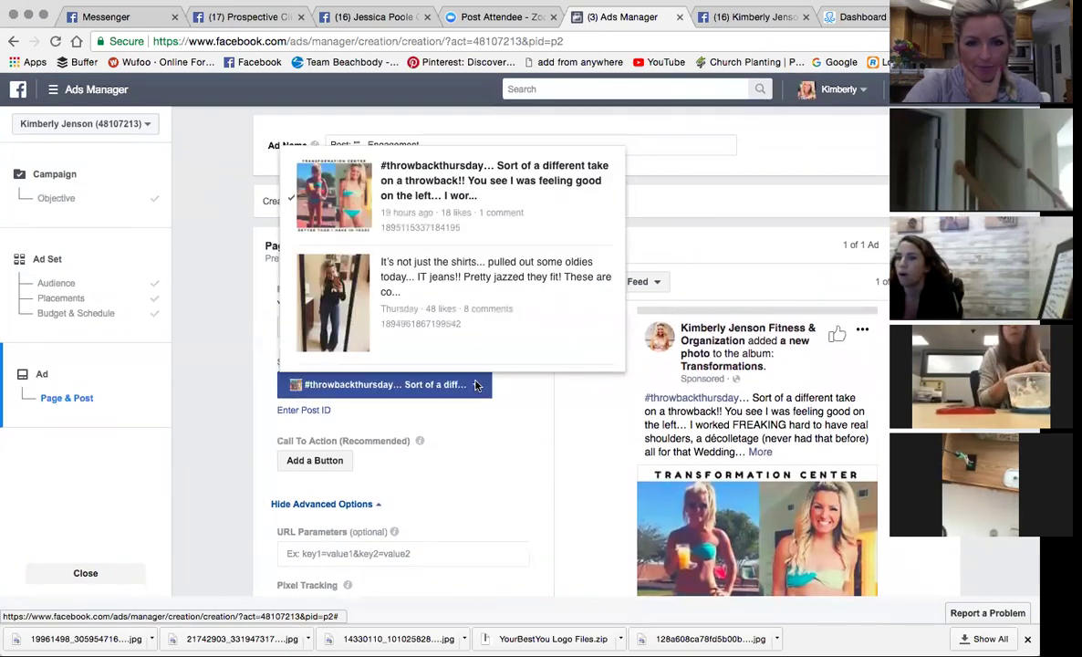
pyautogui.click(514, 397)
# - View the new post's photo on the business page, glance back at the ad setup, and close the photo
pyautogui.hotkey('ctrl', 'Tab')
pyautogui.scroll(-3, 485, 415)
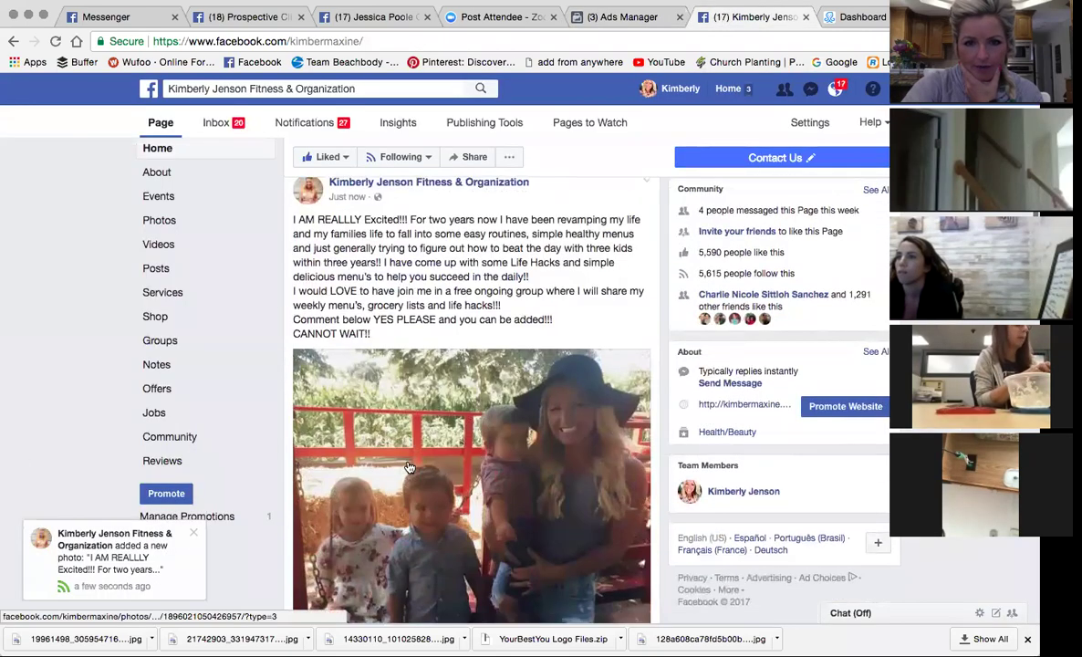
pyautogui.click(419, 461)
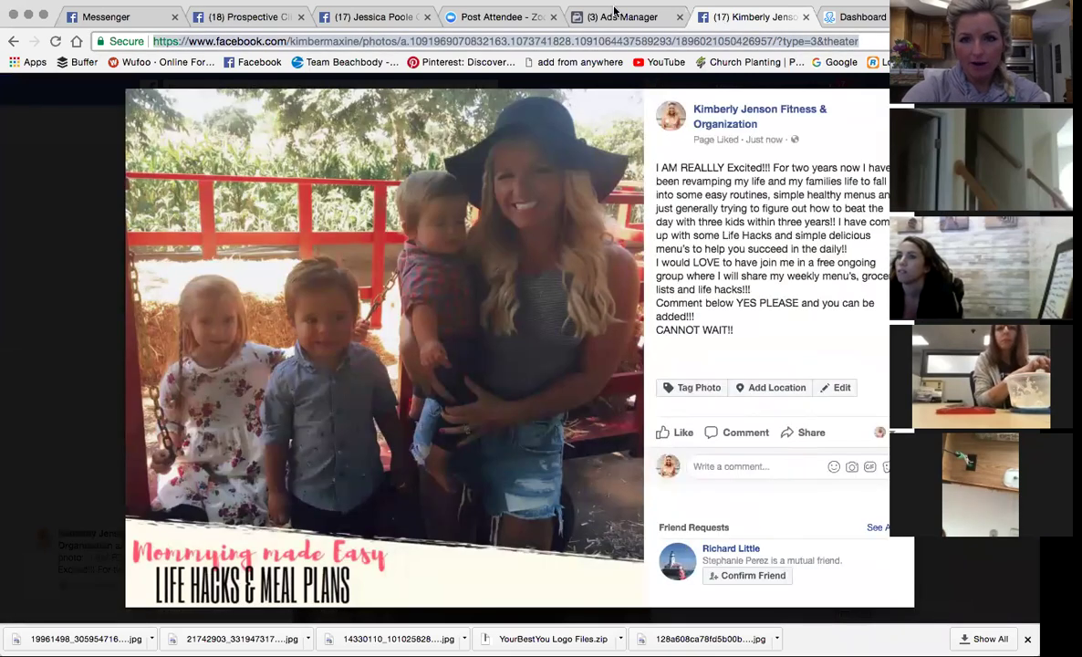
pyautogui.click(620, 17)
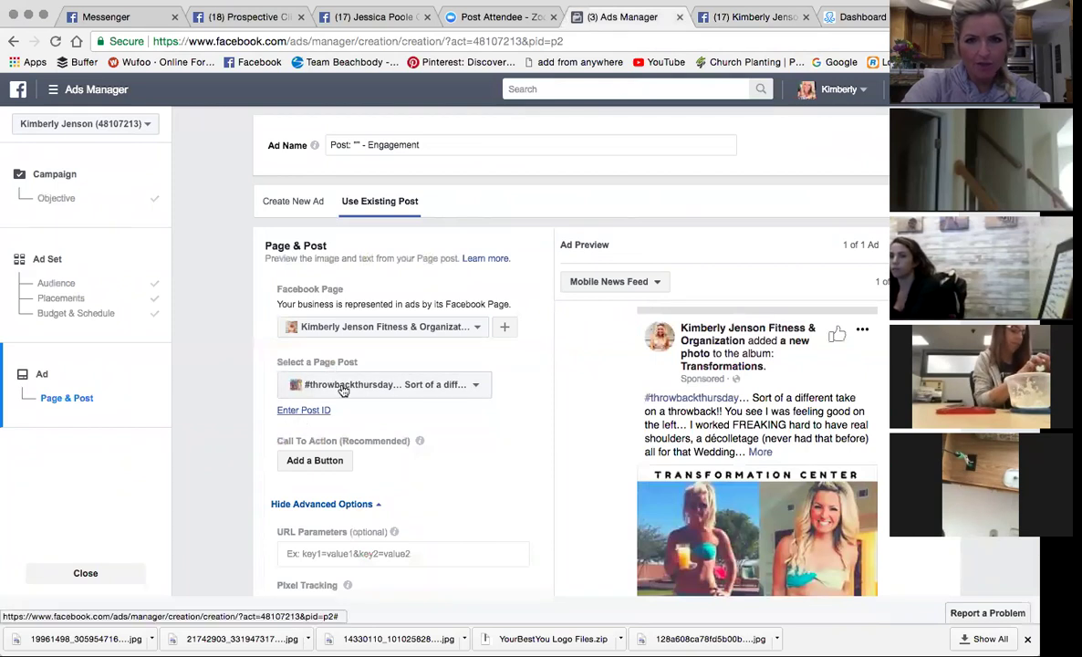
pyautogui.click(725, 19)
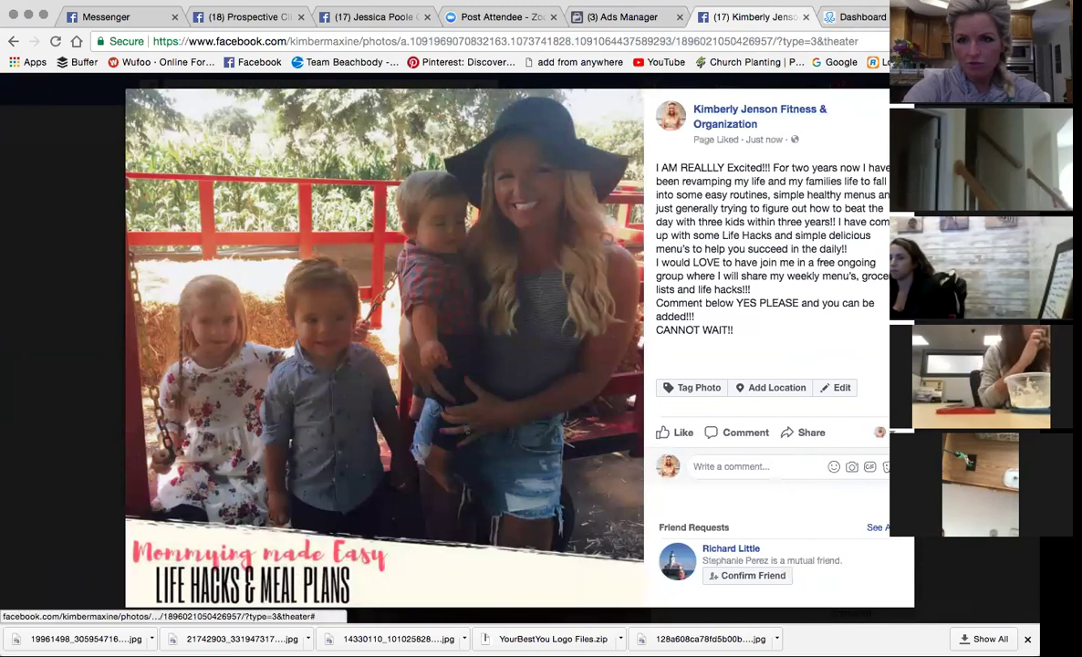
pyautogui.press('Escape')
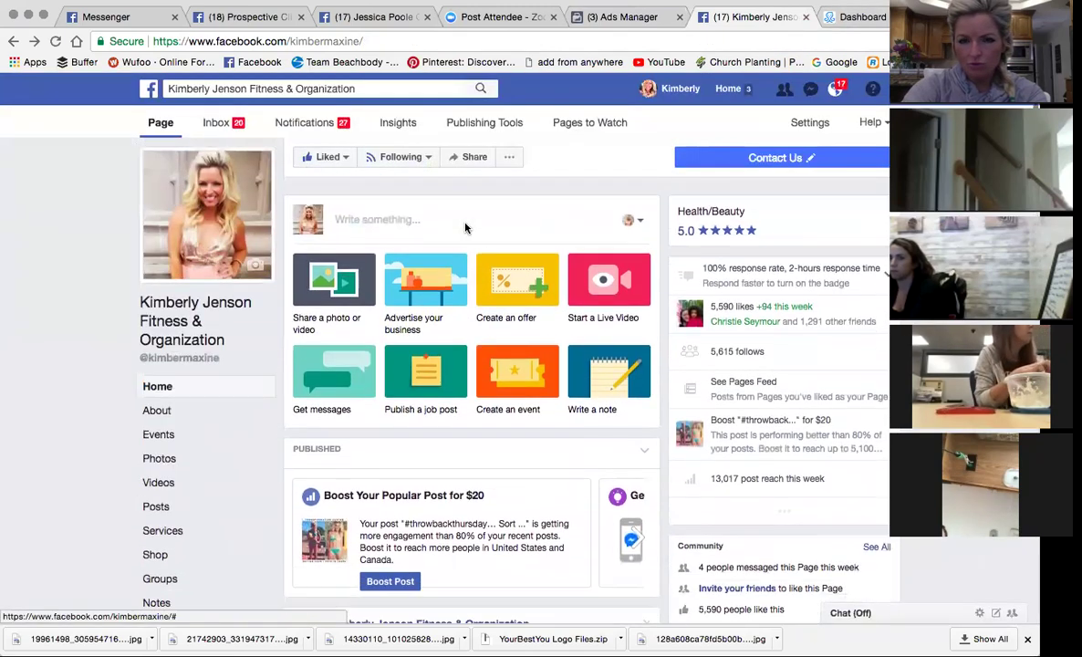
# - Return to the ad setup and select the "It's not just the shirts..." page post for the ad
pyautogui.click(607, 17)
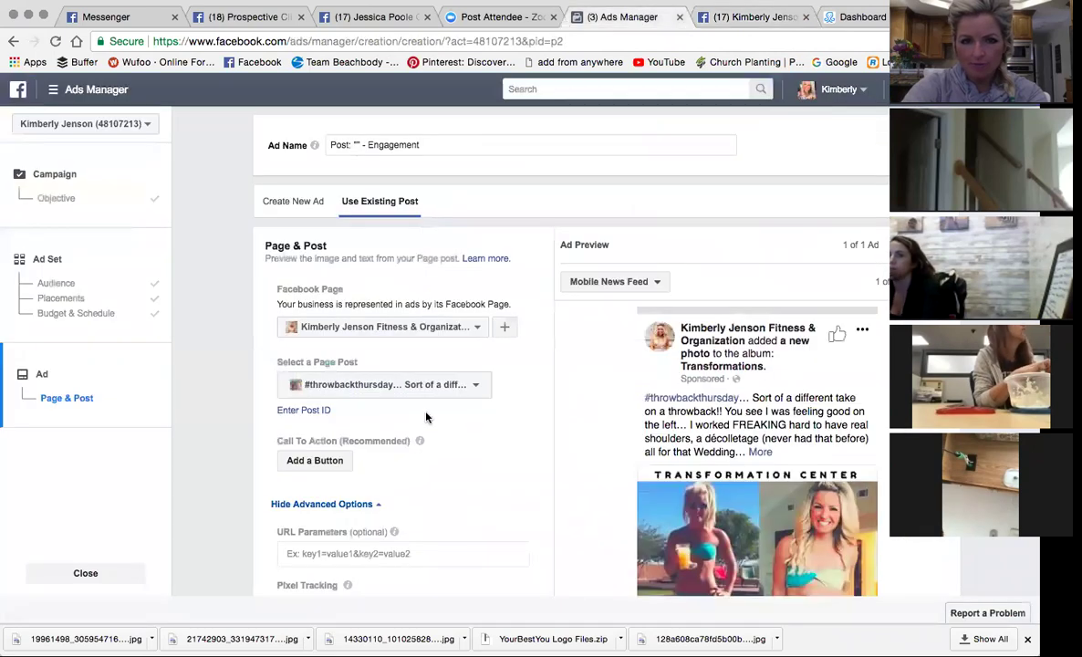
pyautogui.scroll(-7, 425, 417)
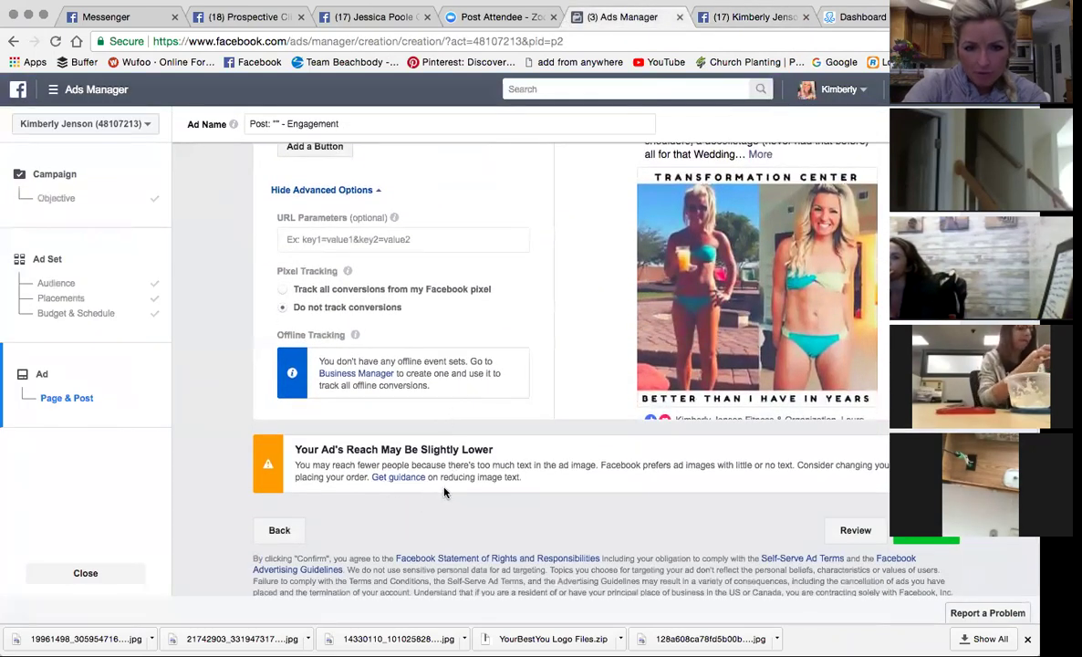
pyautogui.scroll(5, 623, 468)
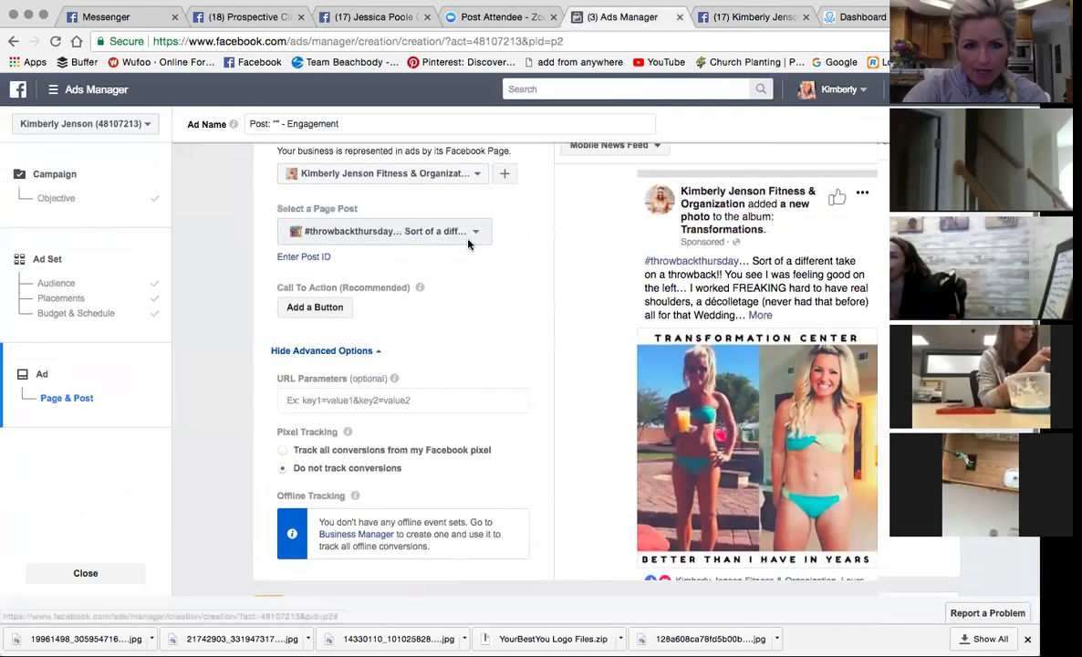
pyautogui.click(505, 229)
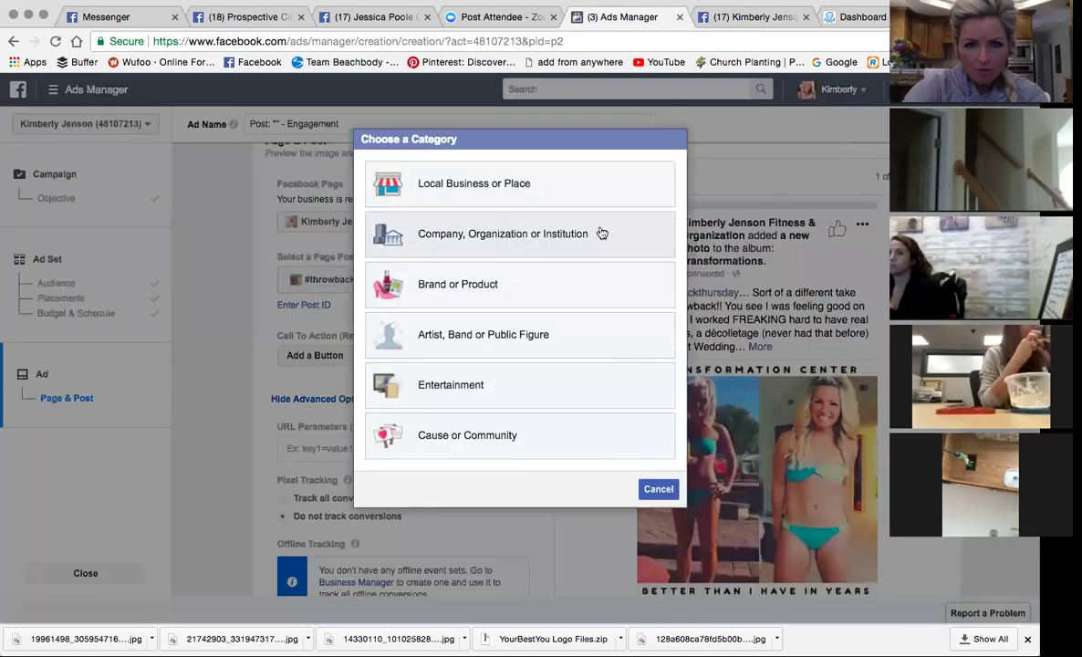
pyautogui.click(655, 488)
pyautogui.click(461, 284)
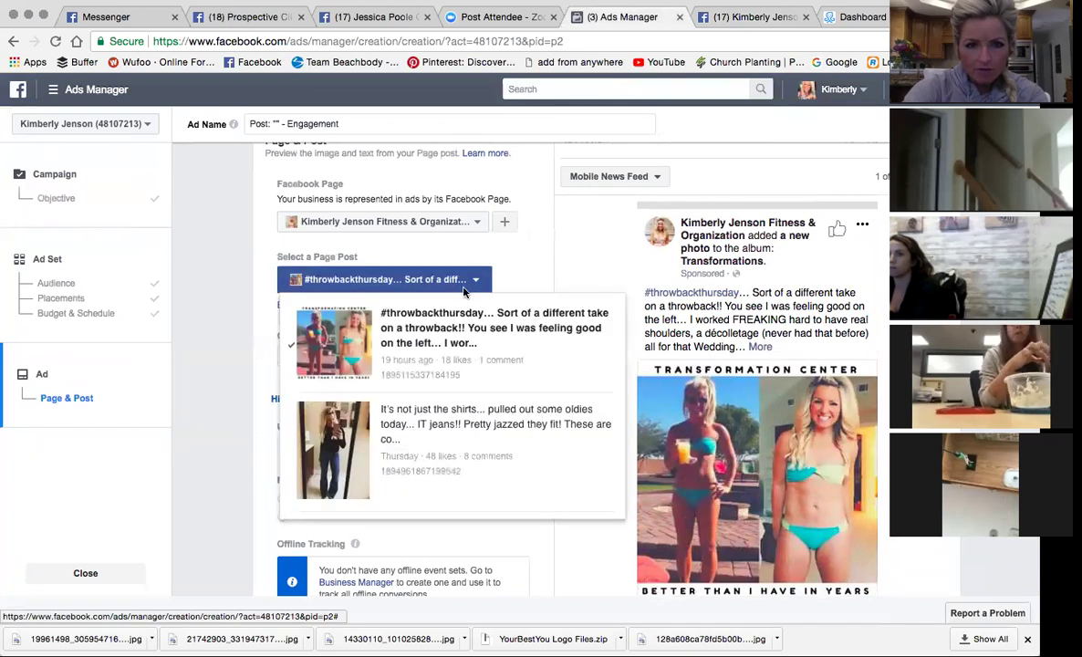
pyautogui.scroll(3, 484, 360)
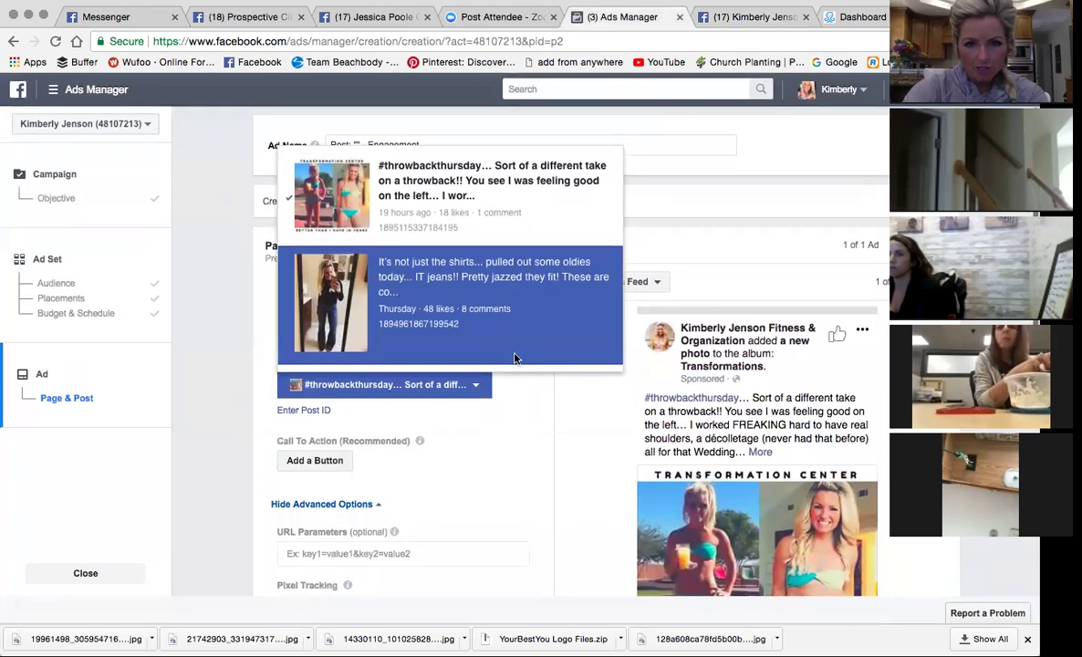
pyautogui.click(514, 357)
pyautogui.scroll(-2, 519, 392)
pyautogui.scroll(2, 403, 216)
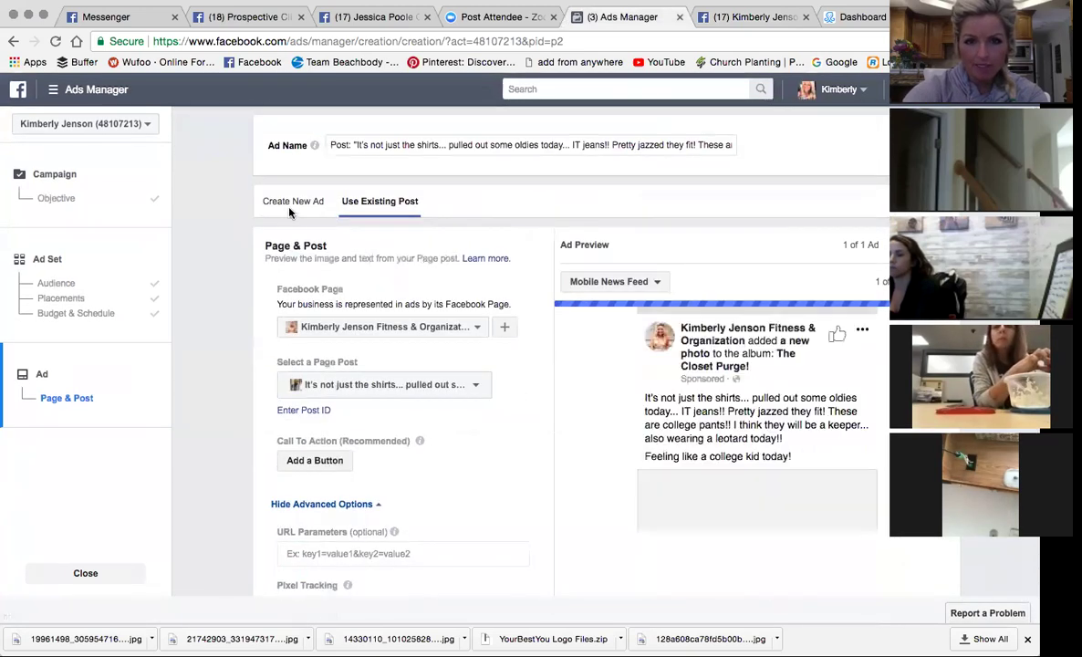
# - Load Facebook in a new browser tab, search for the fitness and organization business page, and open it
pyautogui.click(748, 17)
pyautogui.hotkey('ctrl', 't')
pyautogui.click(245, 63)
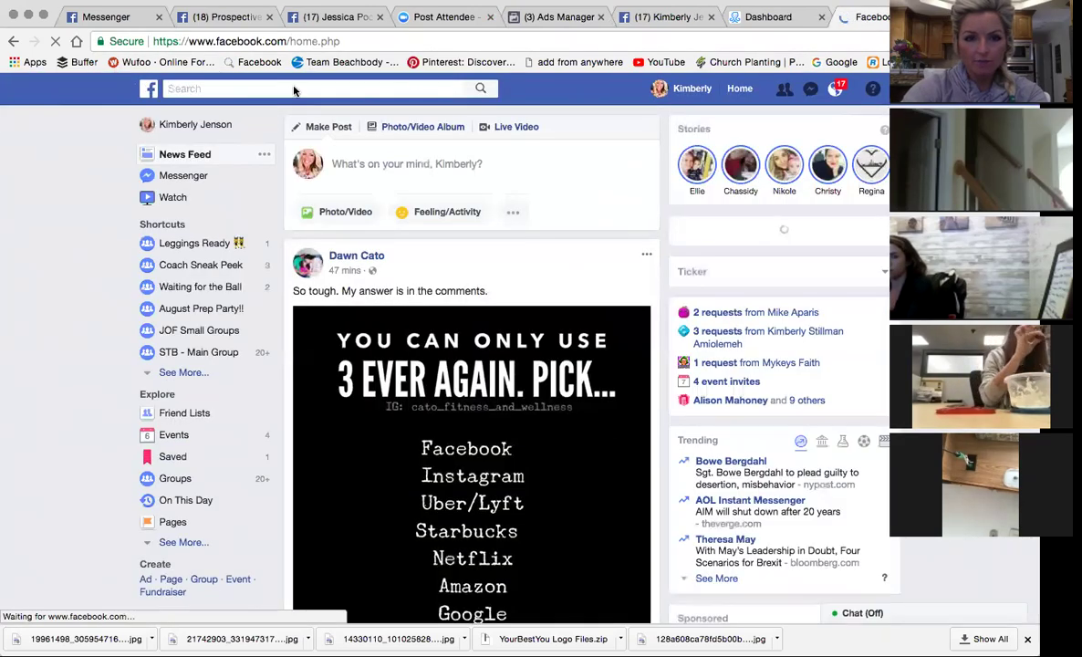
pyautogui.write('Kimberly')
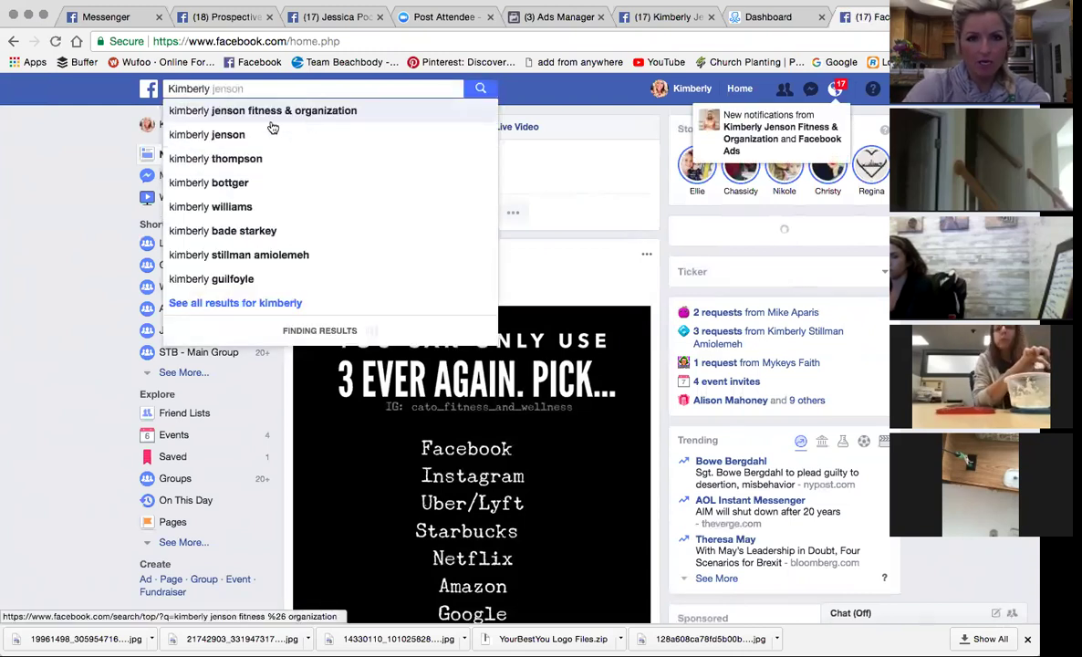
pyautogui.click(251, 110)
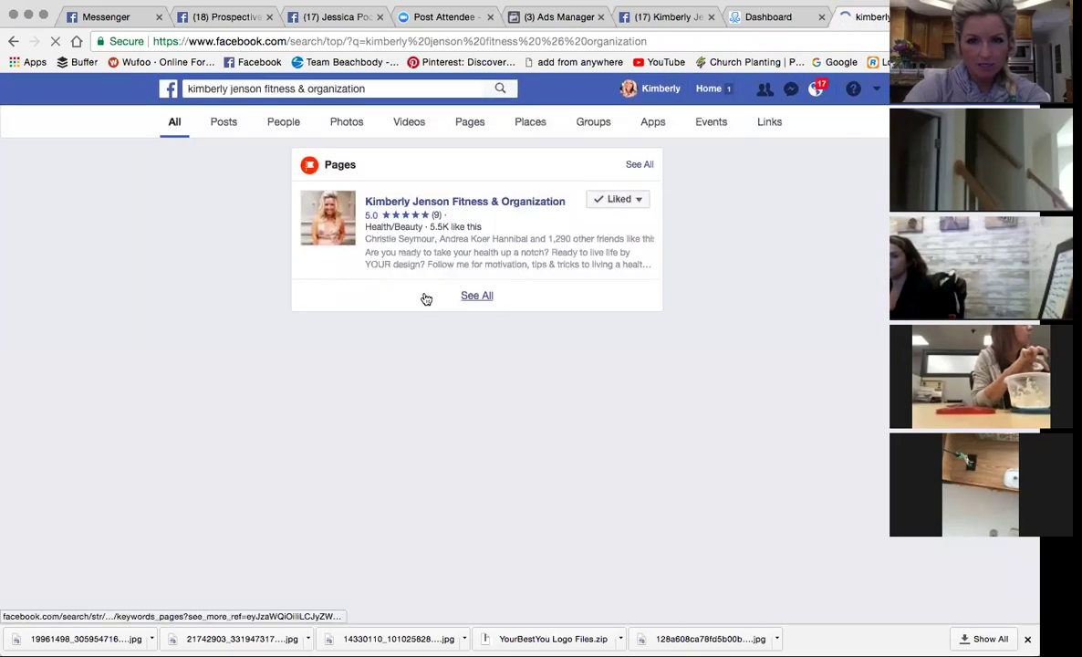
pyautogui.click(444, 201)
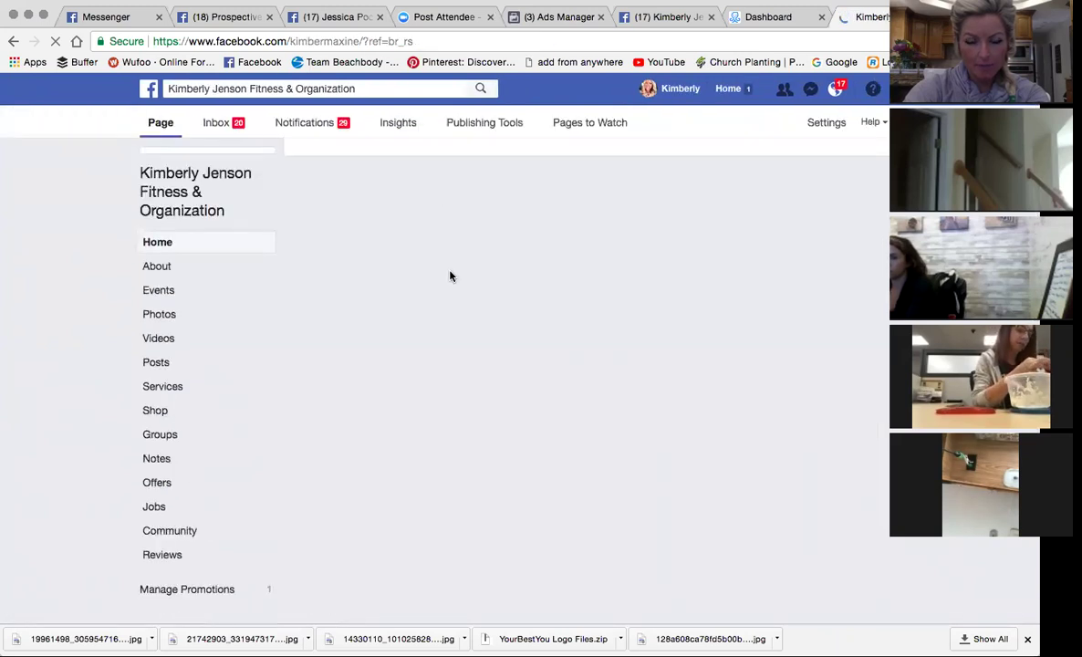
# - Find the "I AM REALLLY Excited!!!" post on the page, view its photo, and close the extra browser tab
pyautogui.scroll(-5, 450, 275)
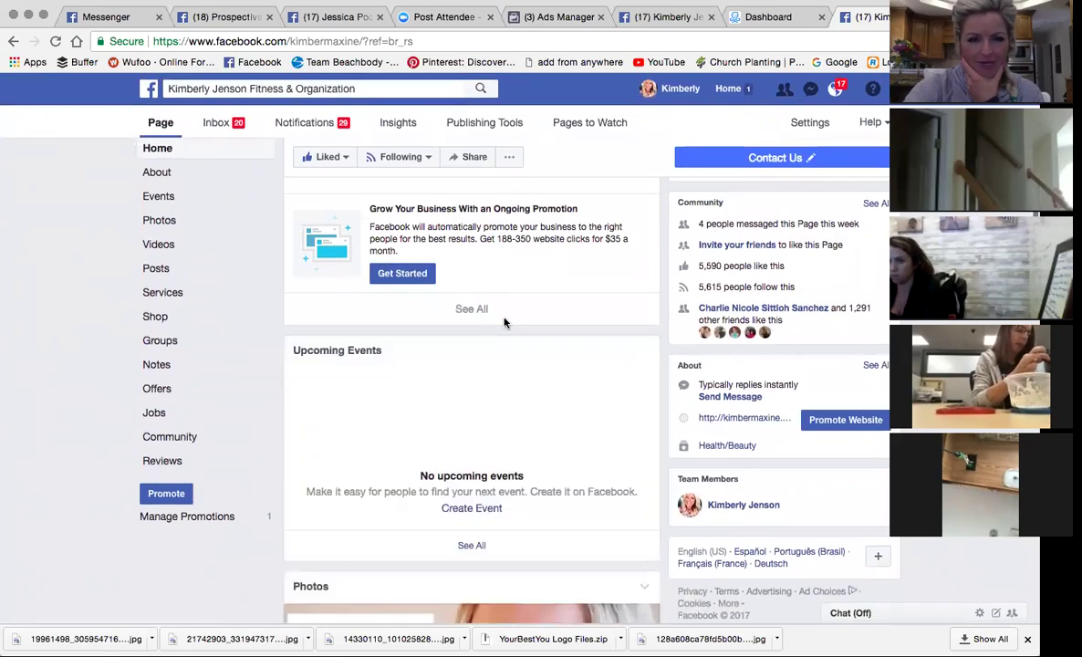
pyautogui.scroll(-12, 462, 357)
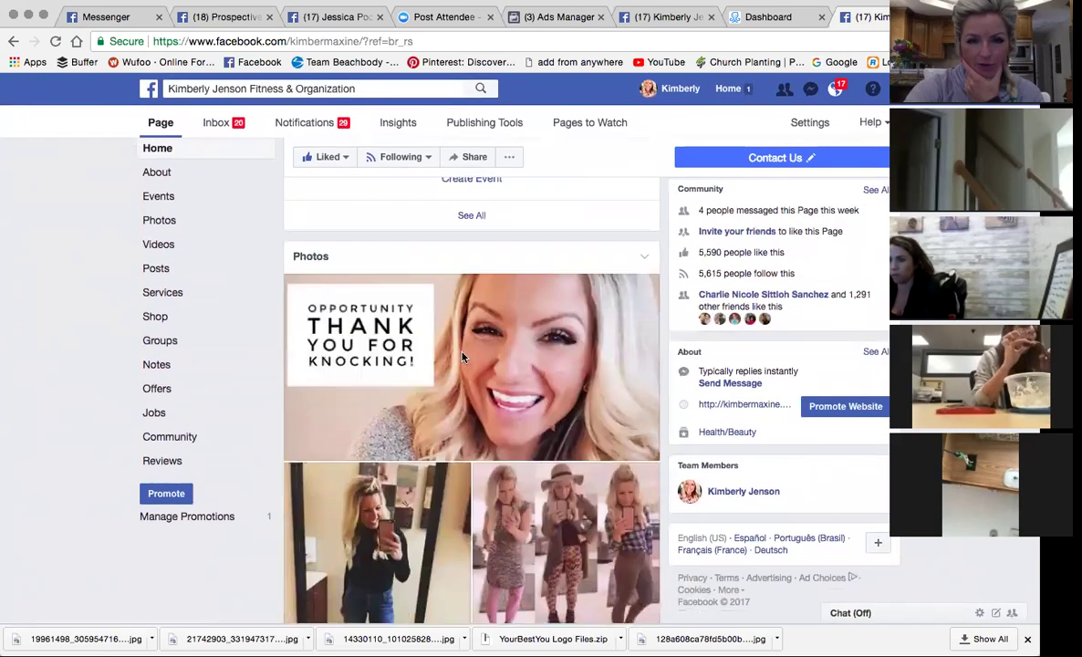
pyautogui.scroll(-3, 462, 360)
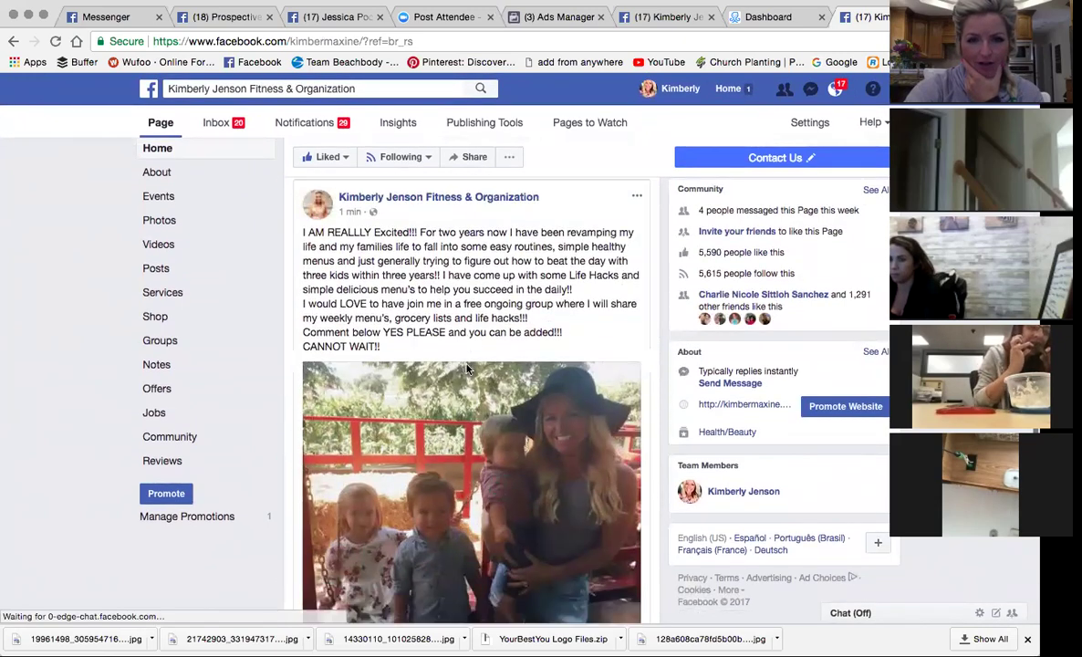
pyautogui.click(476, 249)
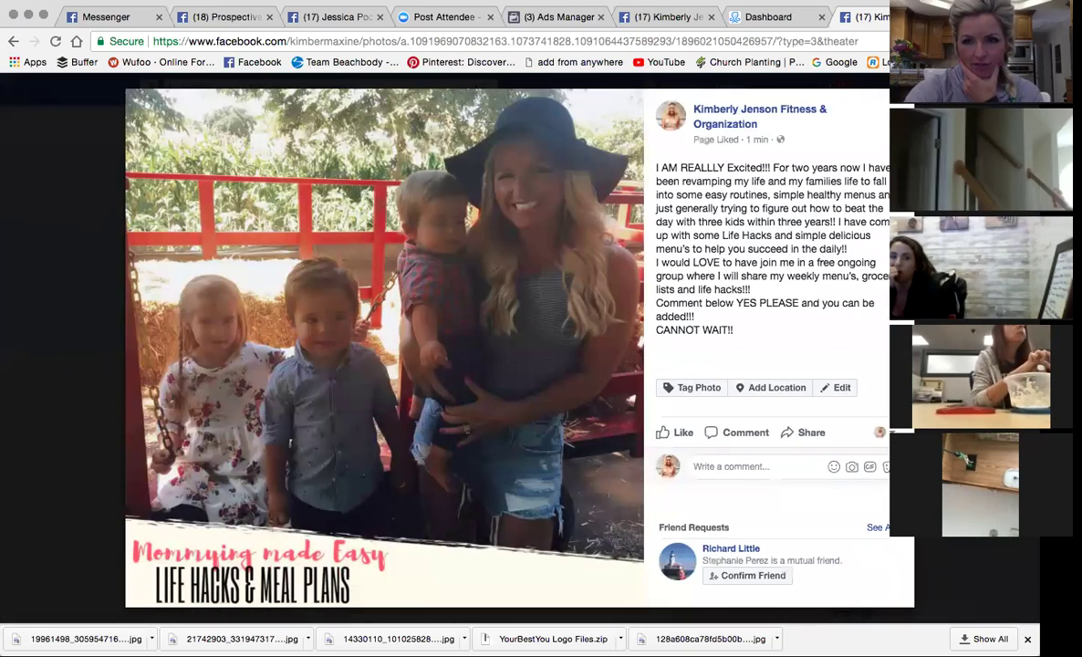
pyautogui.hotkey('ctrl', 'w')
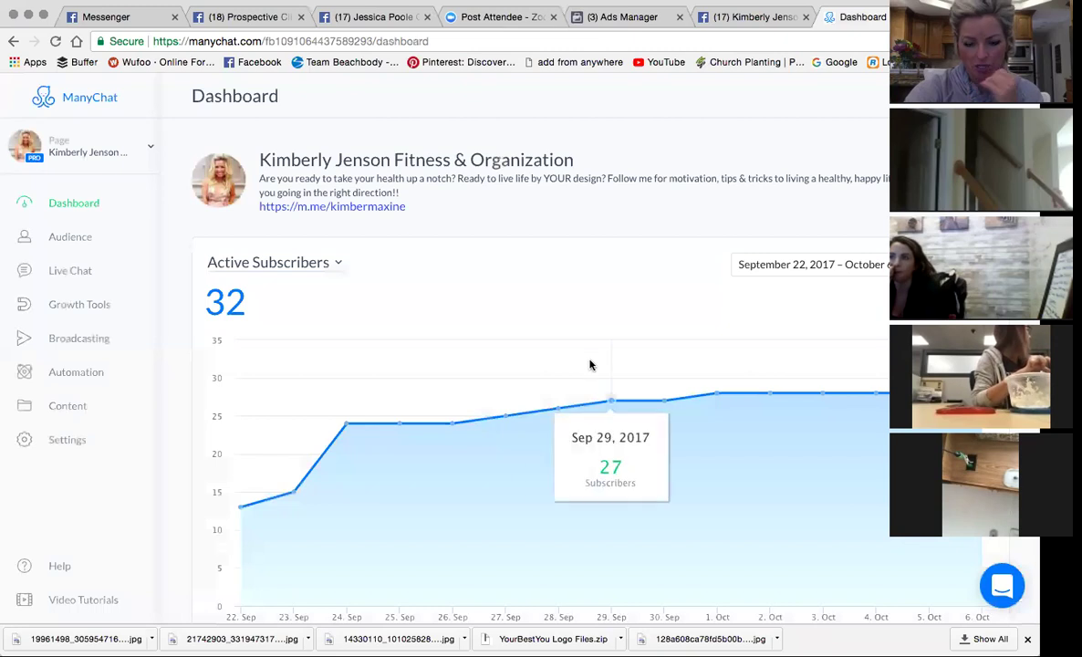
# - Switch back to Ads Manager and recheck the selectable page posts for the free group offer
pyautogui.click(624, 19)
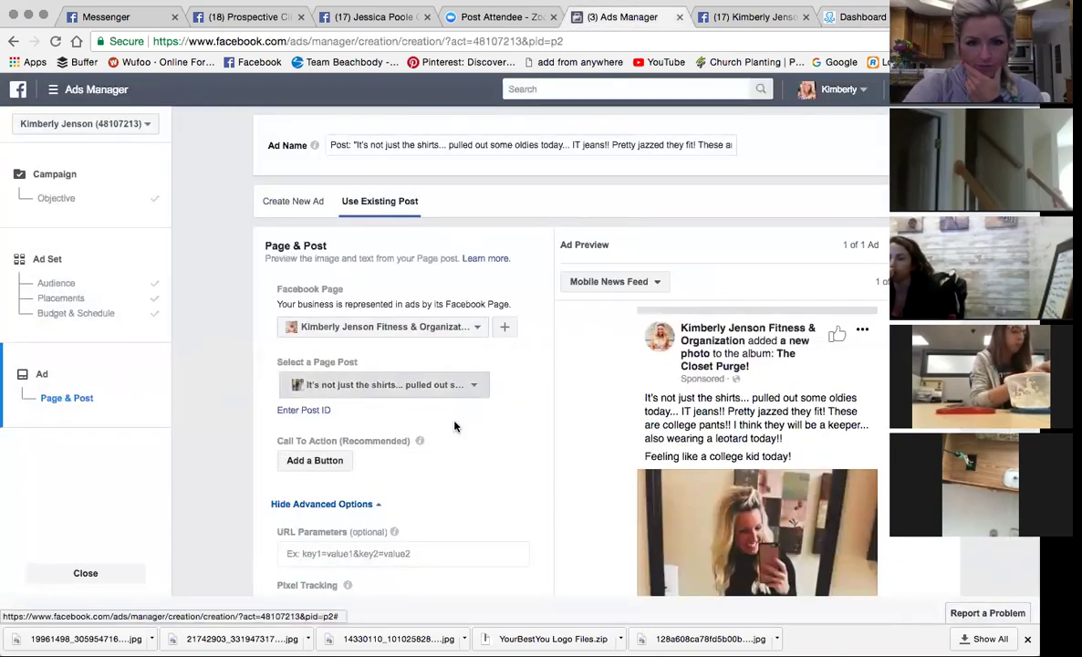
pyautogui.click(457, 384)
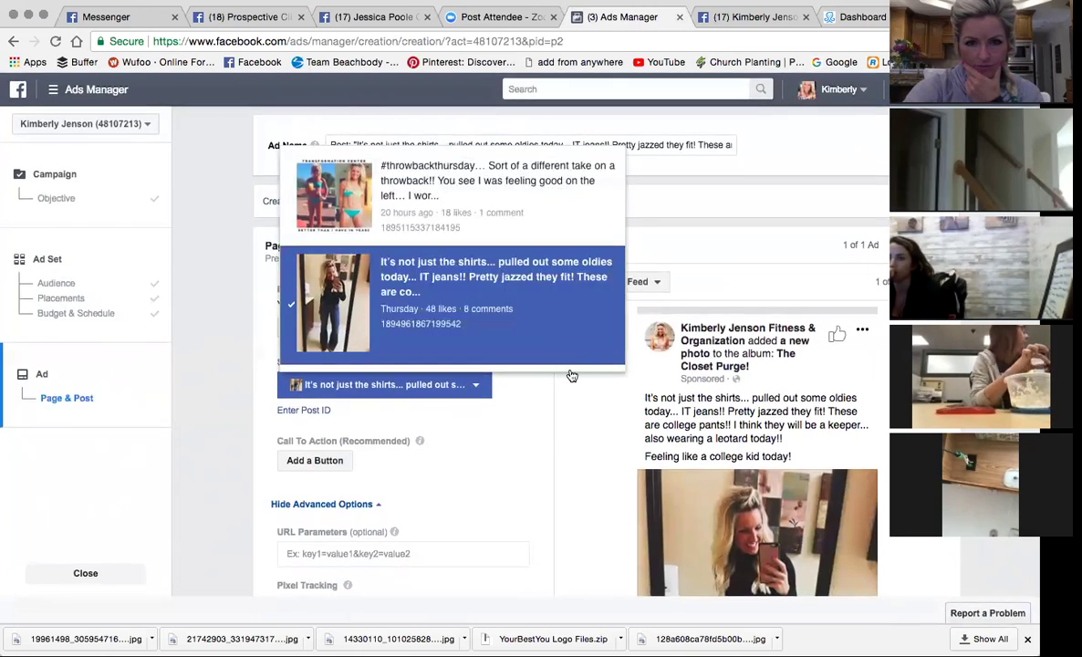
pyautogui.click(571, 376)
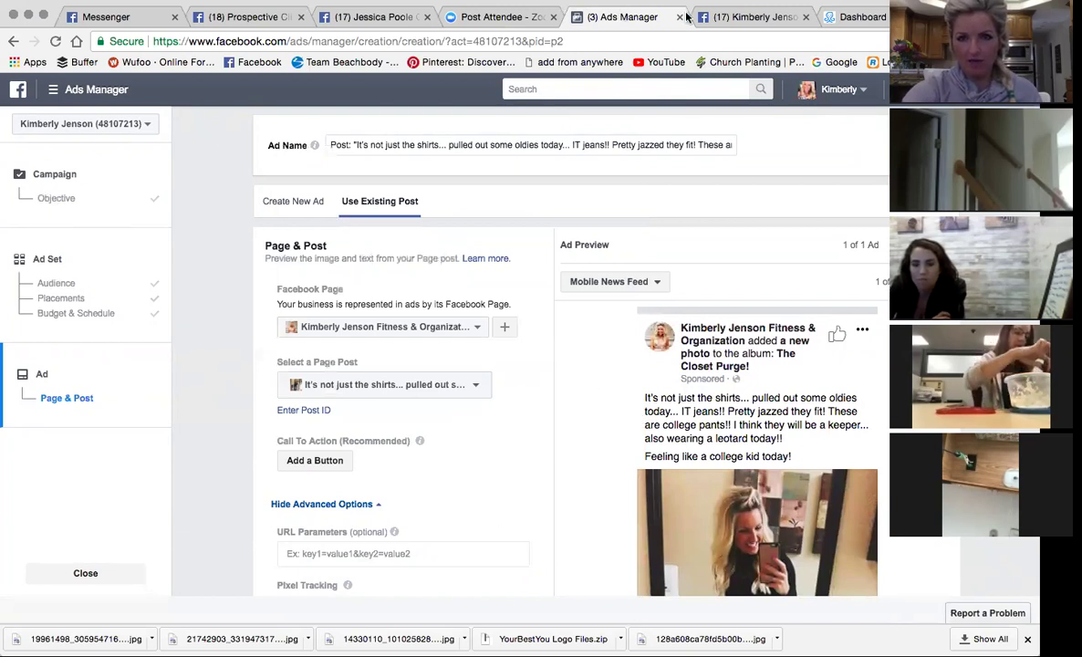
# - Return to the business page and open the options of the "I AM REALLLY Excited!!!" post
pyautogui.click(735, 22)
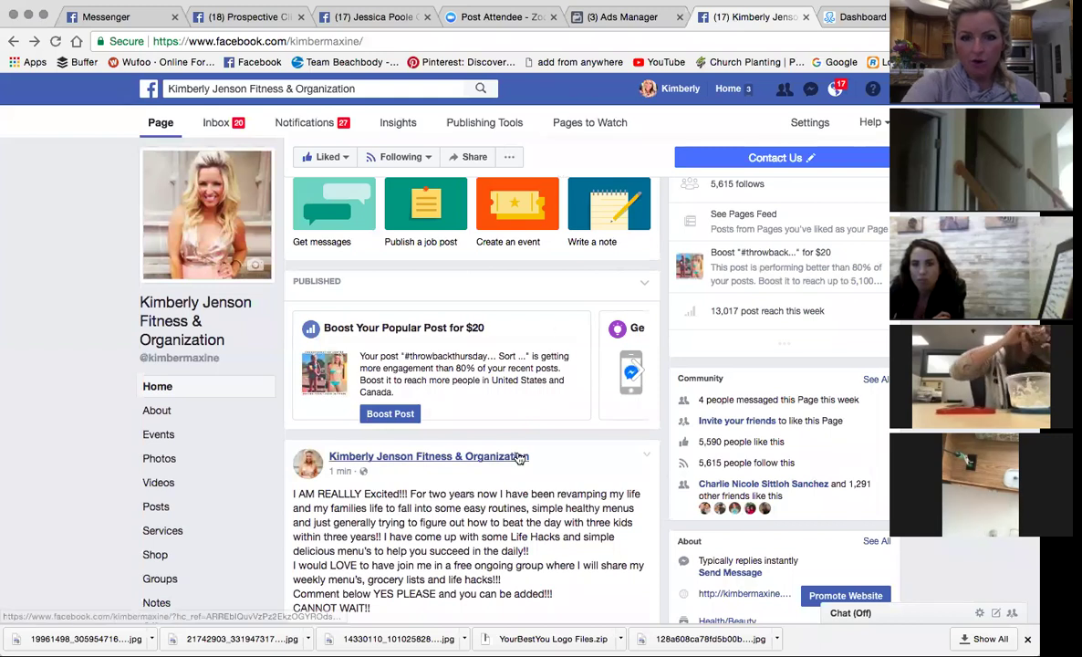
pyautogui.scroll(-3, 520, 457)
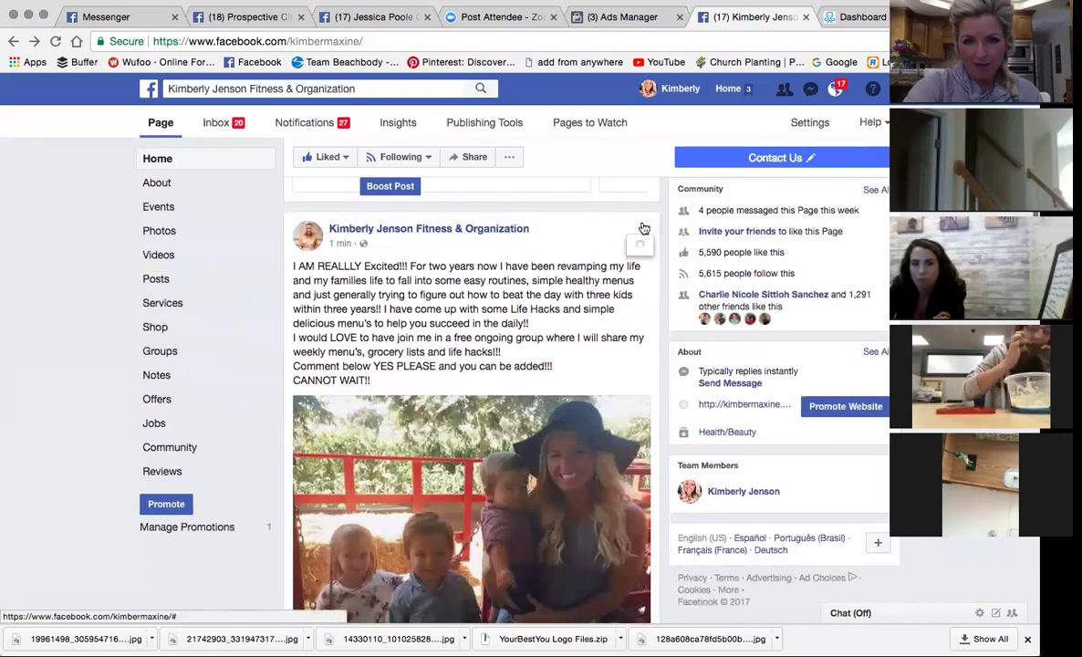
pyautogui.click(644, 227)
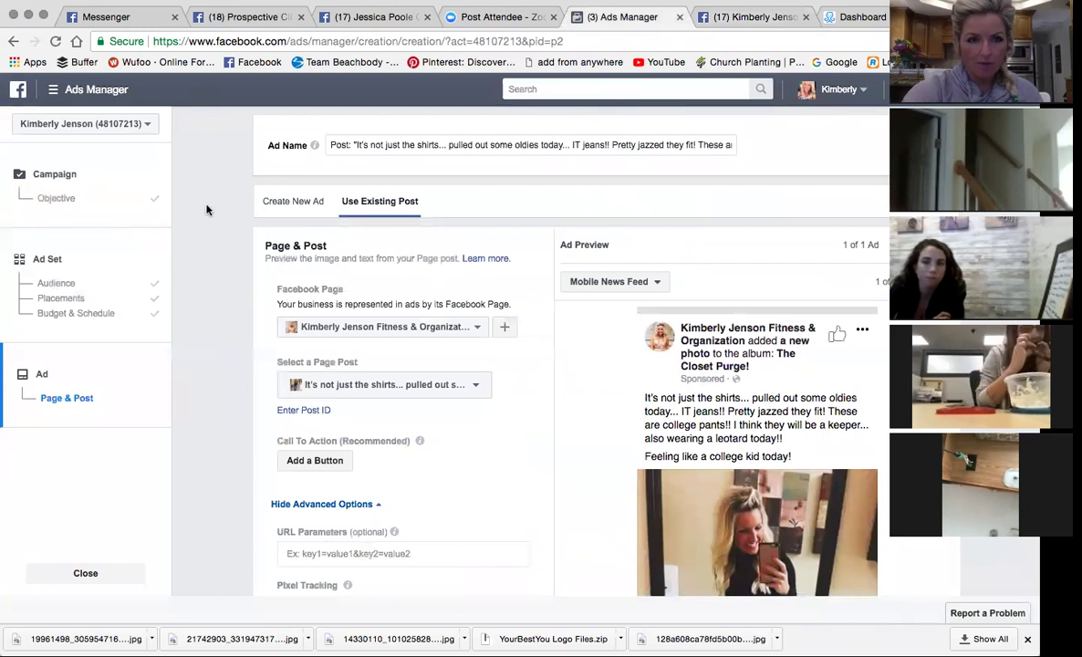
# - Revisit the ad set's audience, placement and budget settings, return to the ad section, and recheck the selectable page posts
pyautogui.click(74, 316)
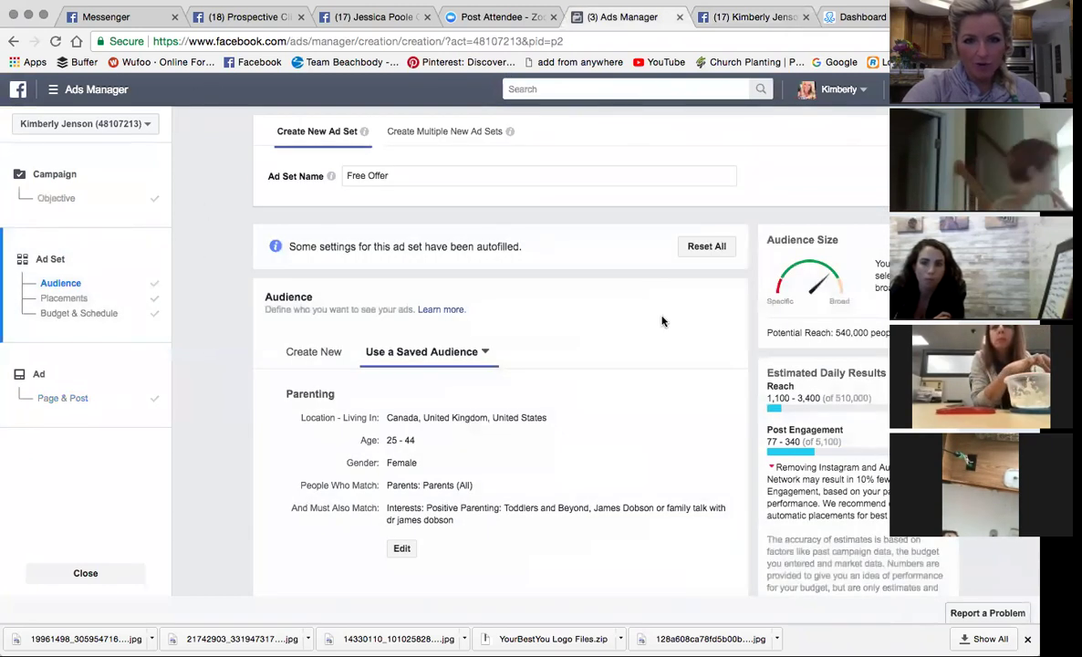
pyautogui.scroll(-15, 662, 320)
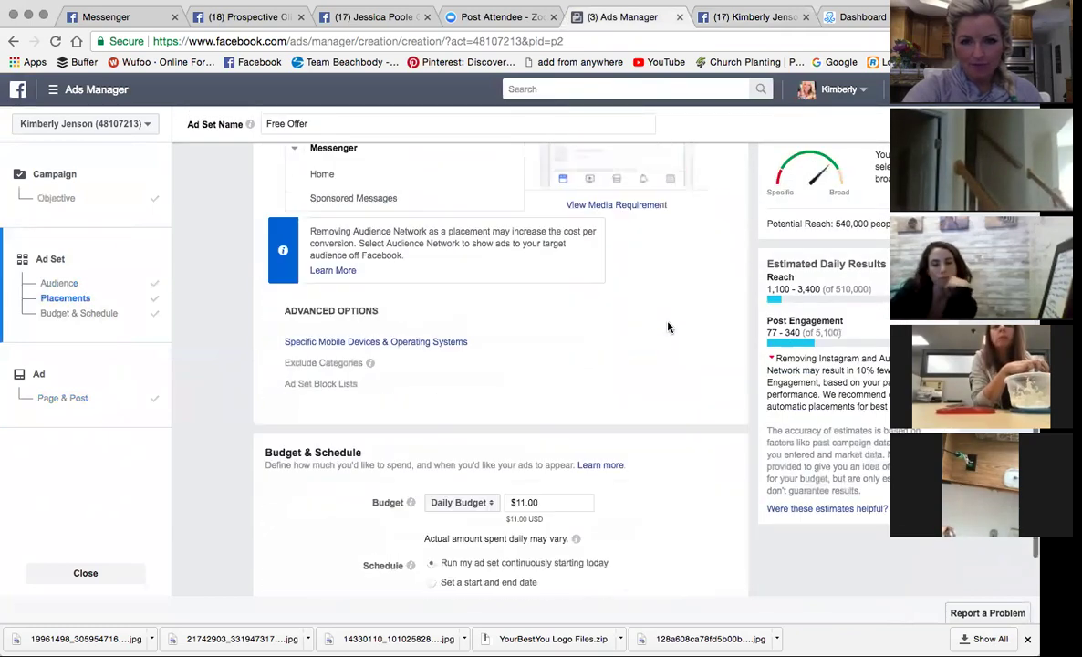
pyautogui.scroll(-3, 668, 328)
pyautogui.click(709, 572)
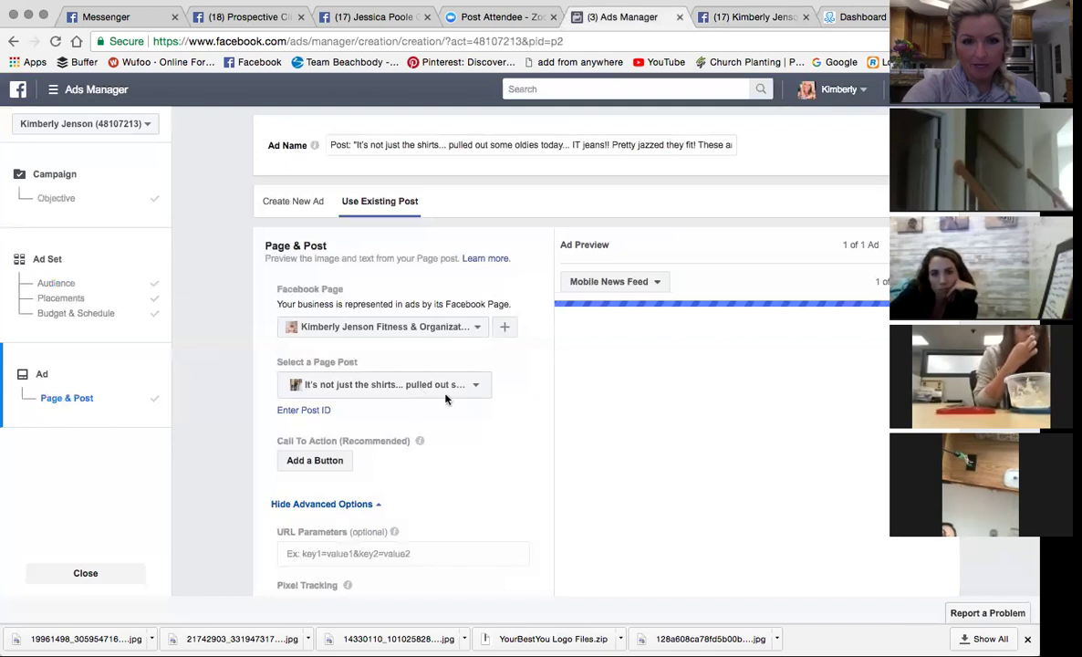
pyautogui.click(472, 386)
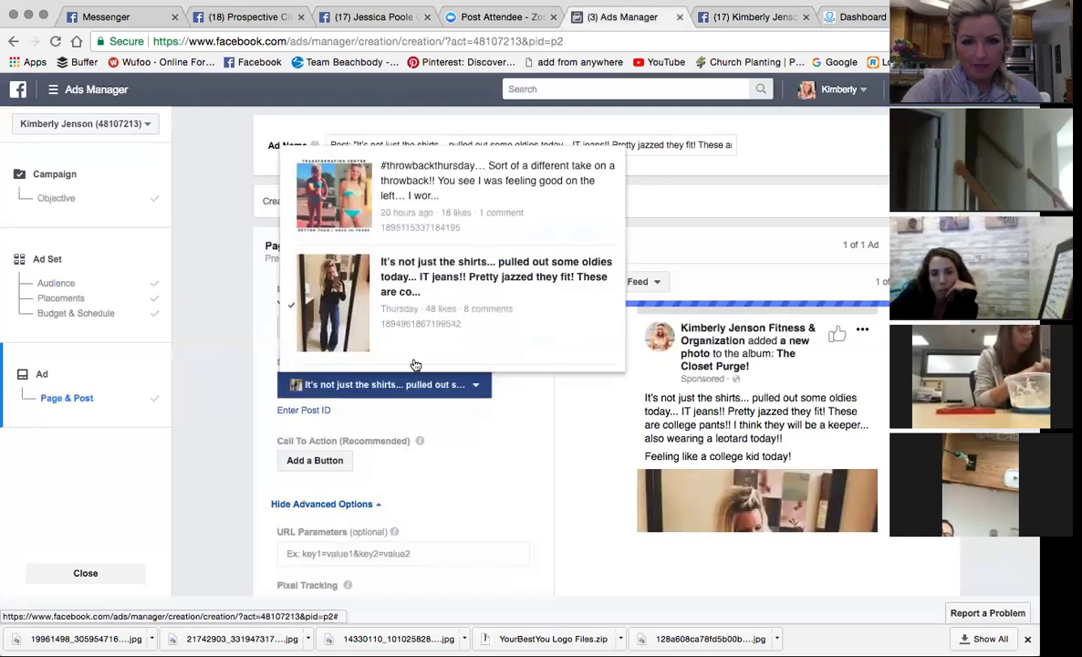
pyautogui.scroll(-5, 393, 273)
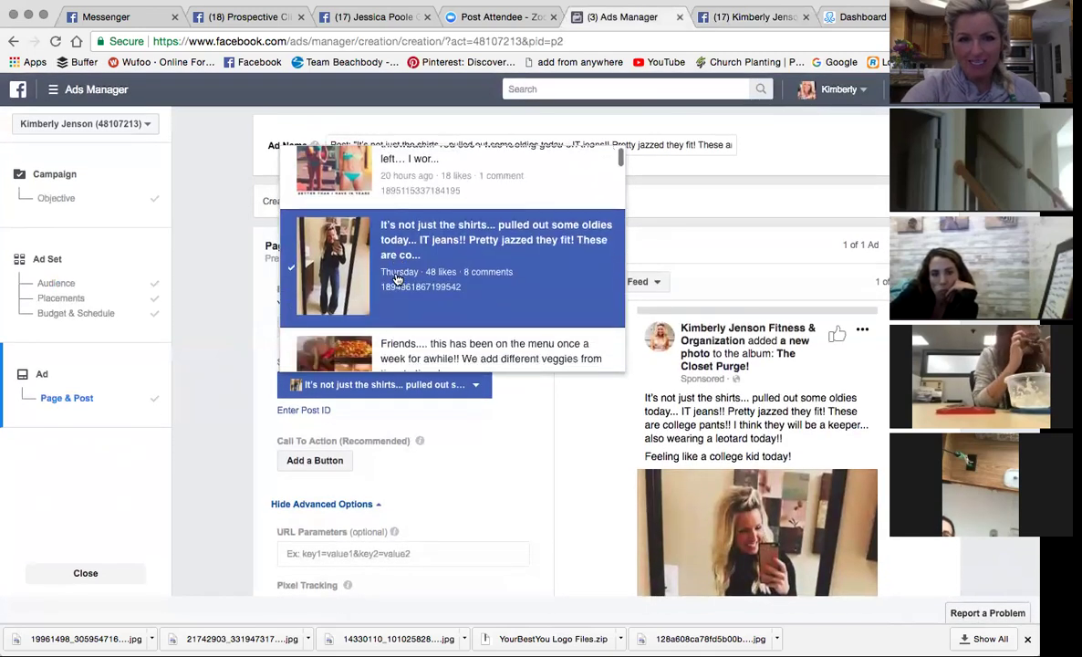
pyautogui.scroll(5, 385, 281)
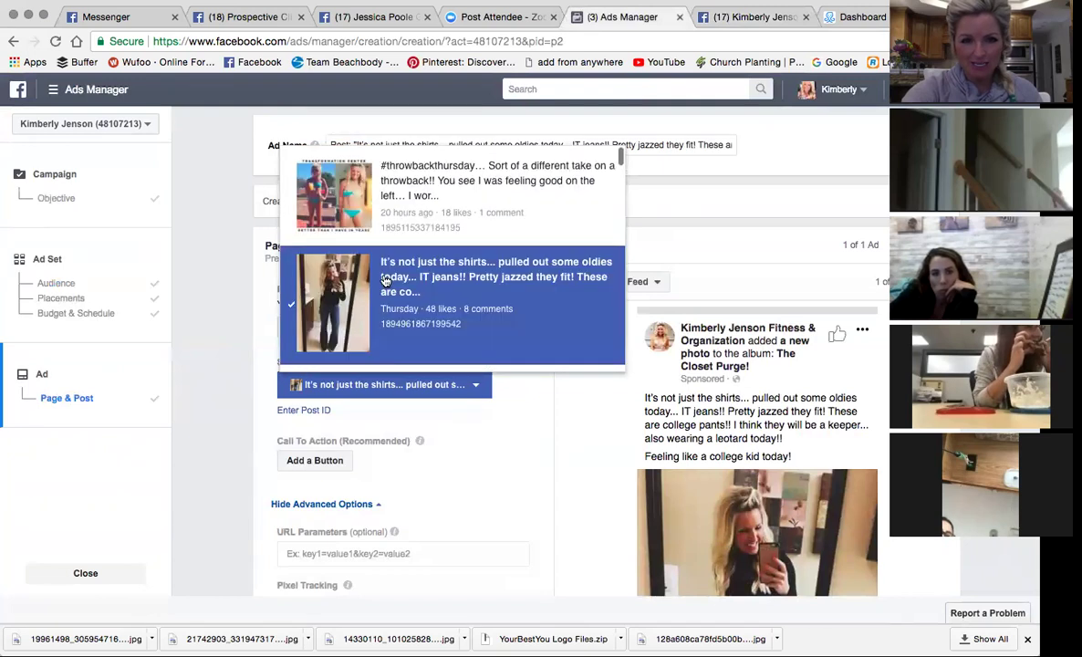
pyautogui.click(244, 319)
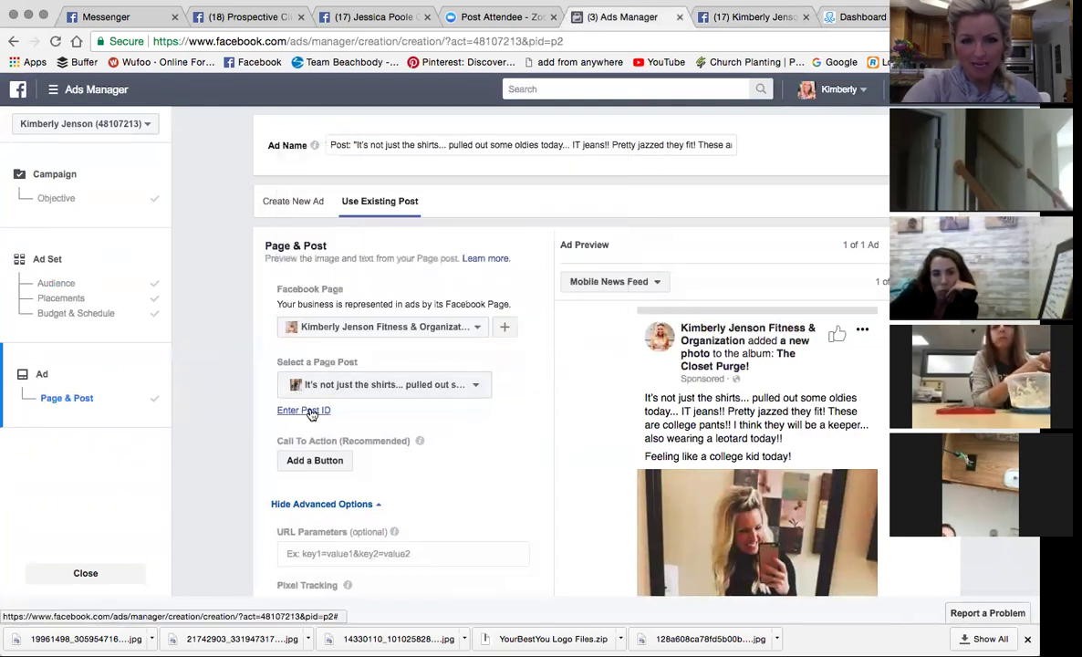
# - Switch to the business page and open the photo of the "I AM REALLLY Excited!!!" post in the photo viewer
pyautogui.click(753, 17)
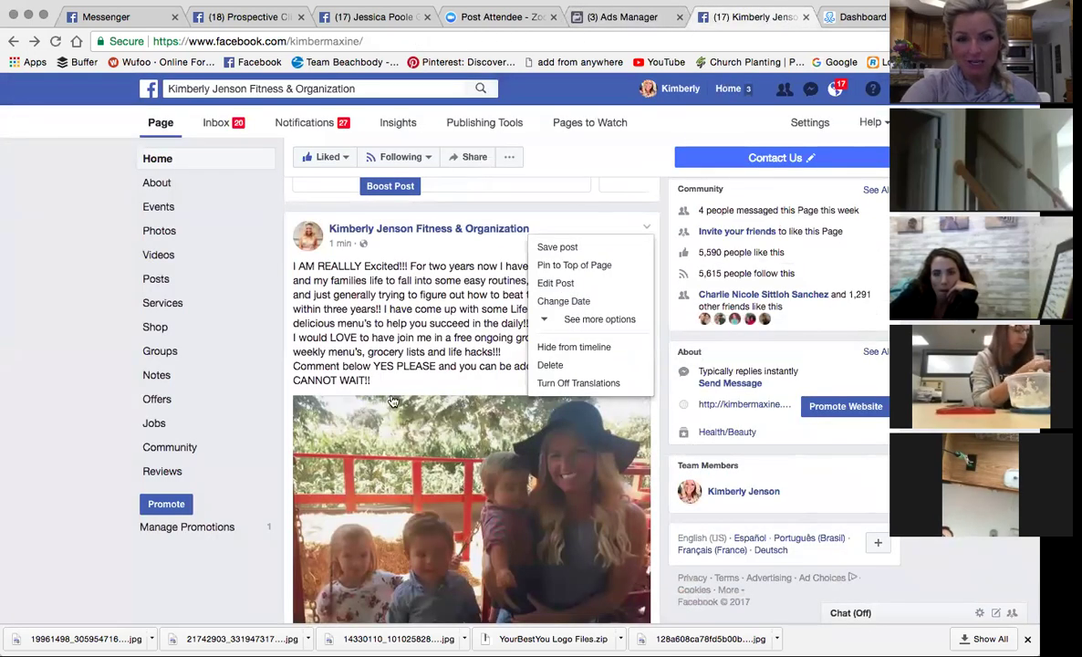
pyautogui.scroll(-3, 392, 401)
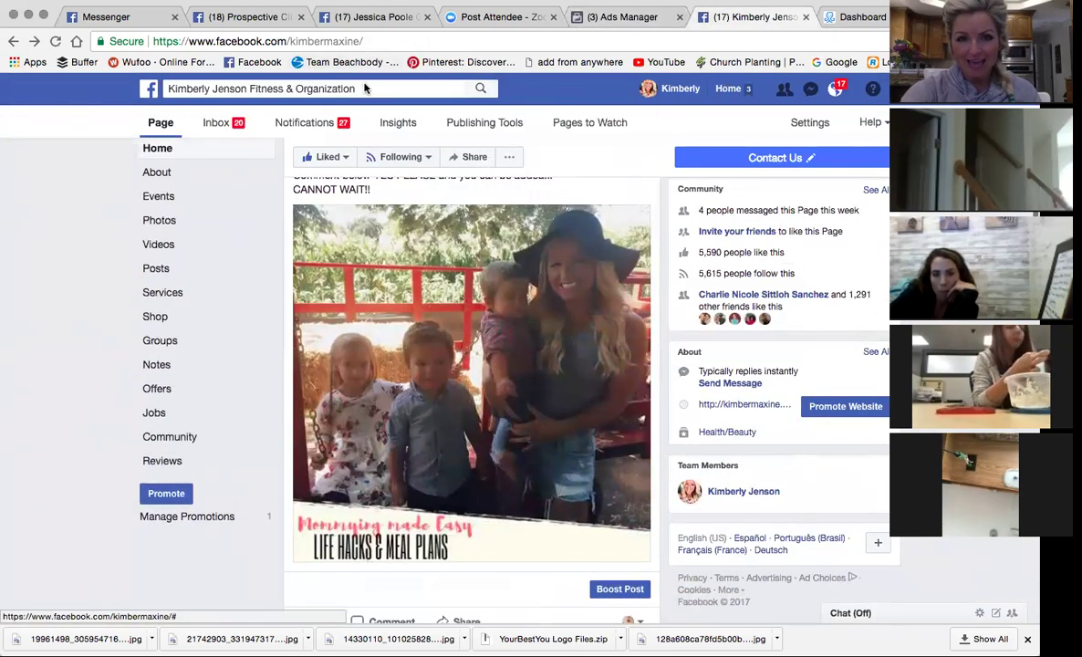
pyautogui.click(400, 157)
pyautogui.click(358, 467)
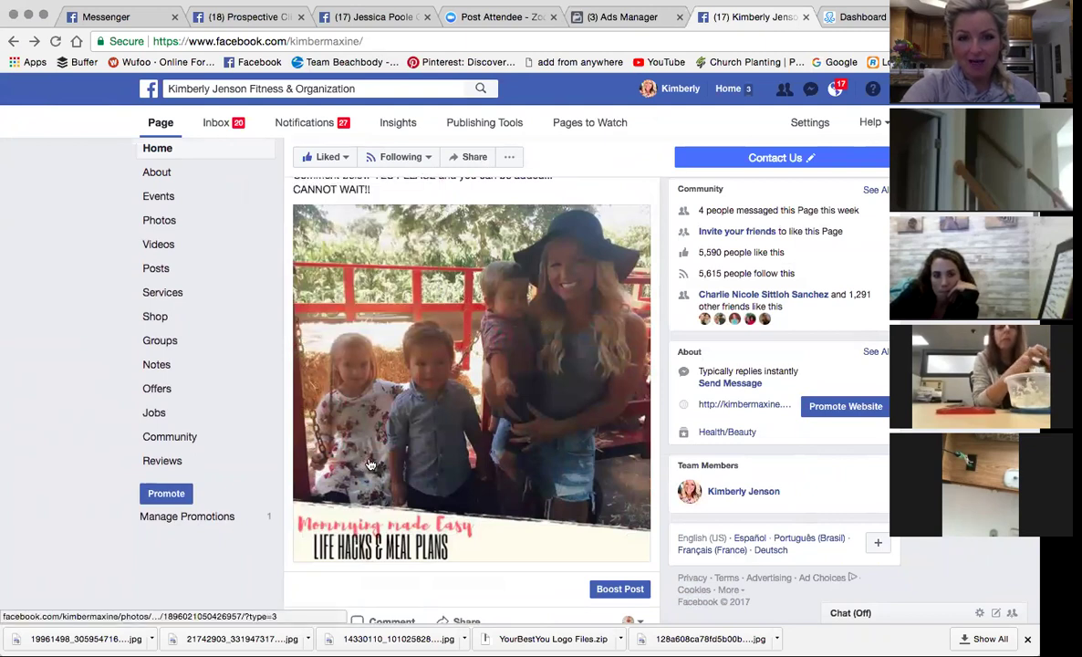
pyautogui.click(370, 465)
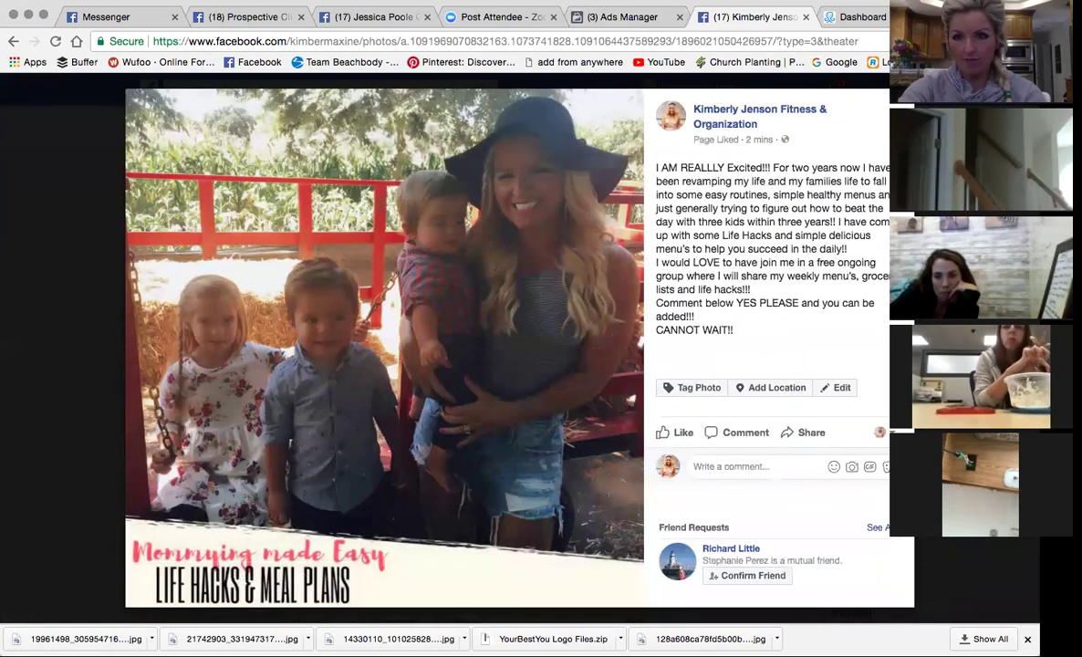
pyautogui.click(28, 0)
pyautogui.moveTo(87, 0)
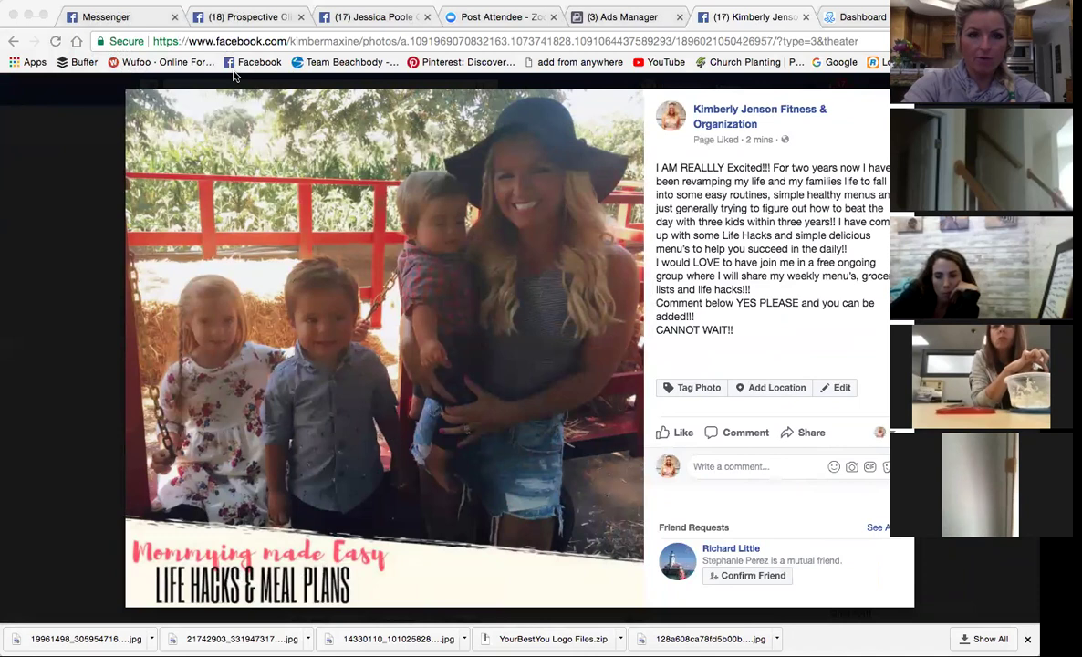
pyautogui.click(245, 63)
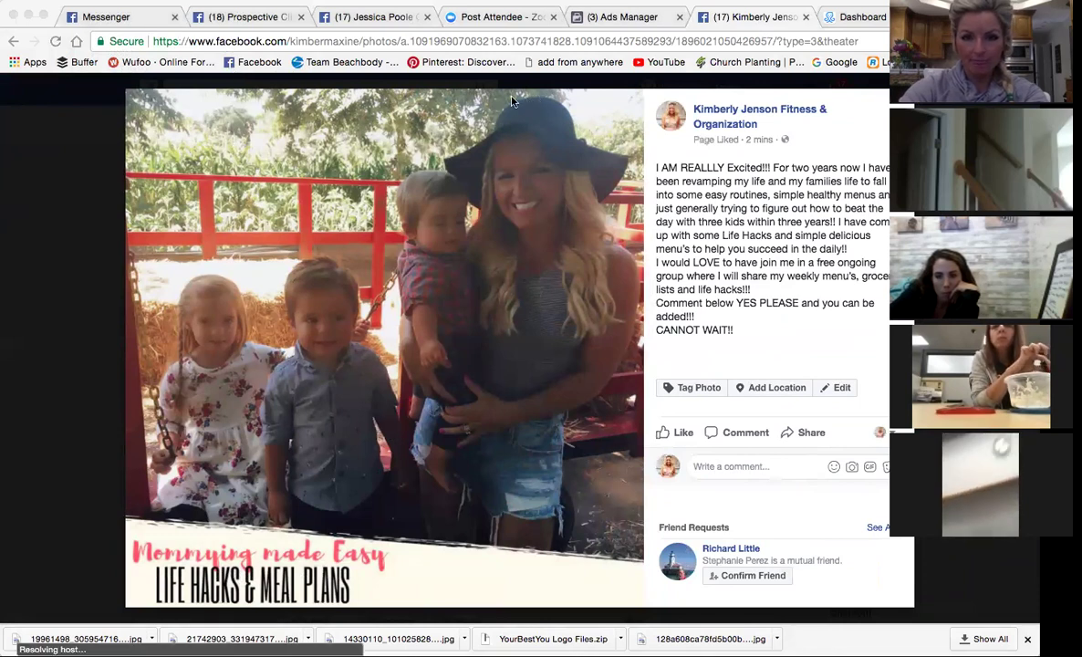
pyautogui.click(447, 363)
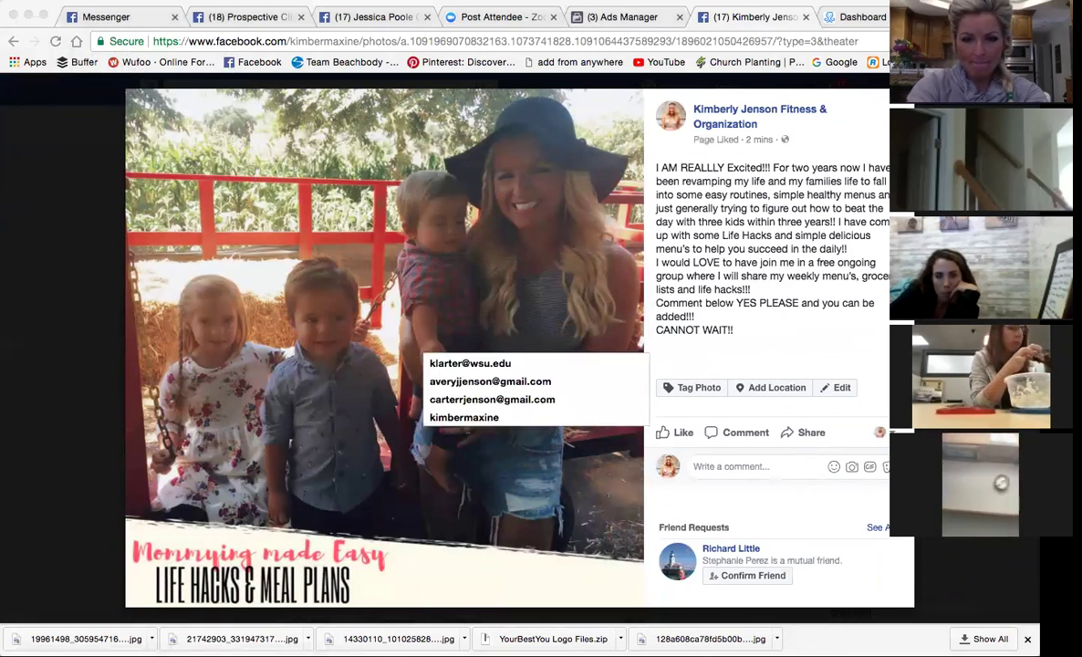
pyautogui.press('Down')
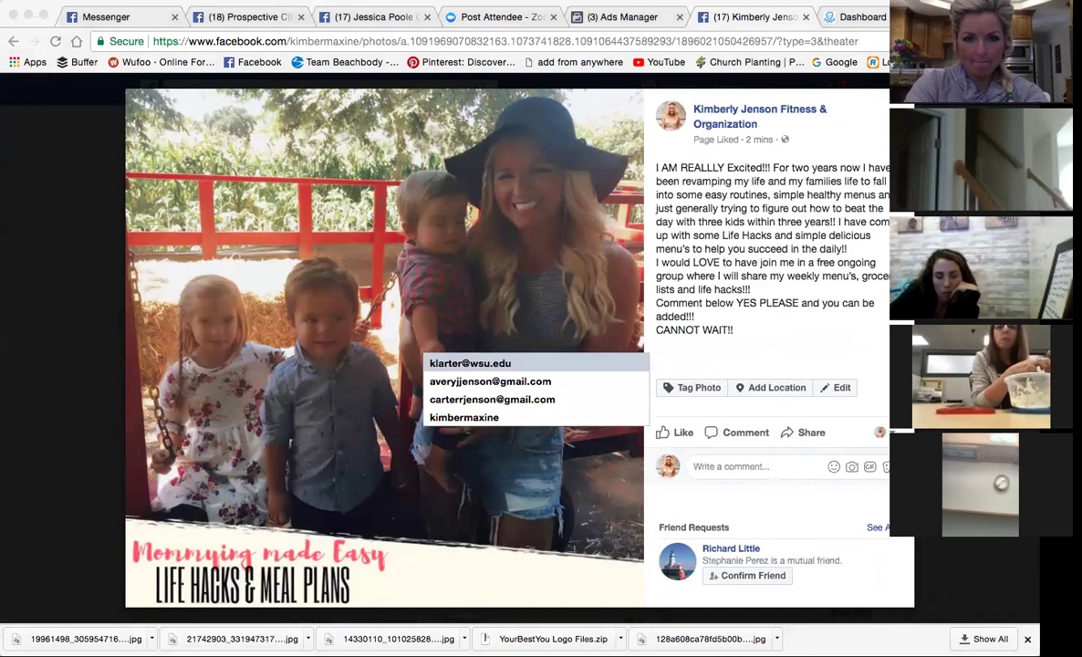
pyautogui.press('Escape')
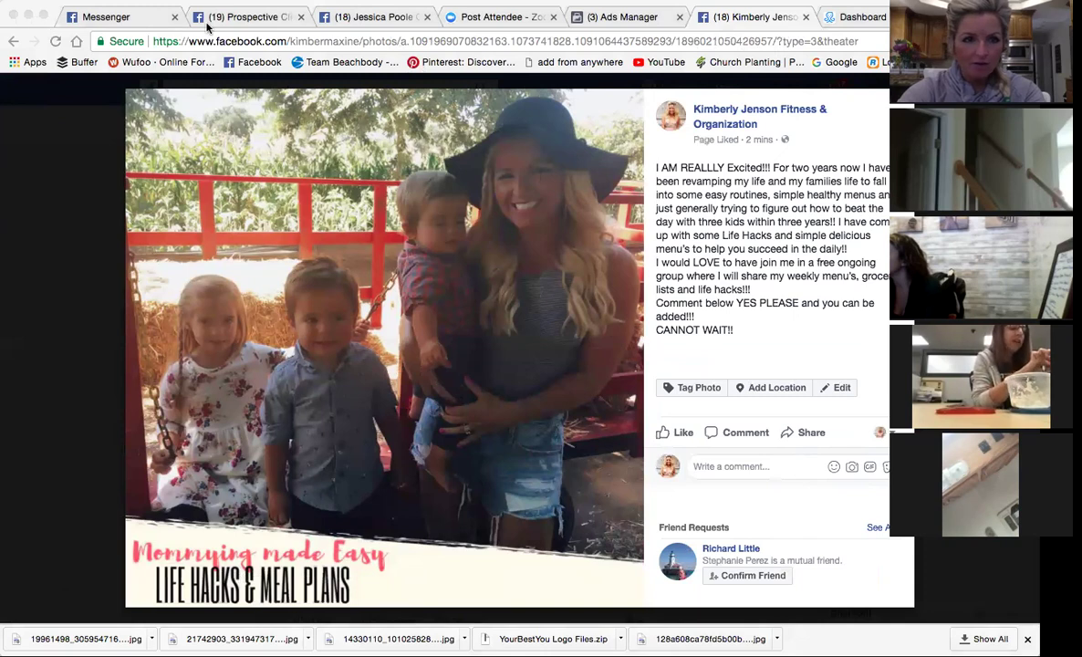
pyautogui.click(613, 17)
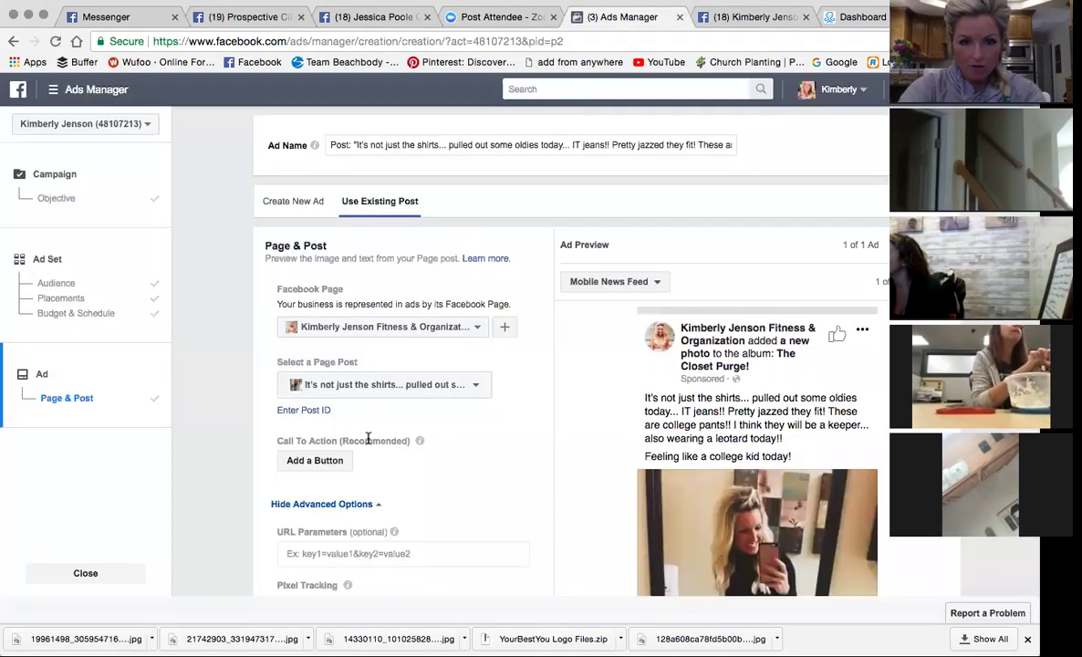
pyautogui.click(319, 411)
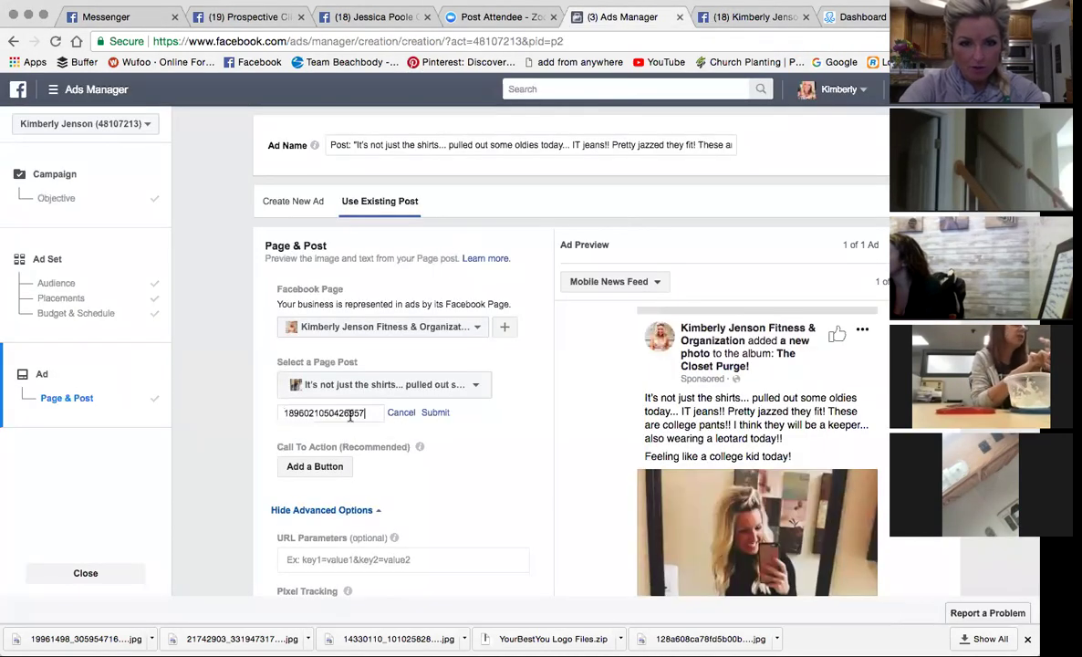
pyautogui.click(437, 412)
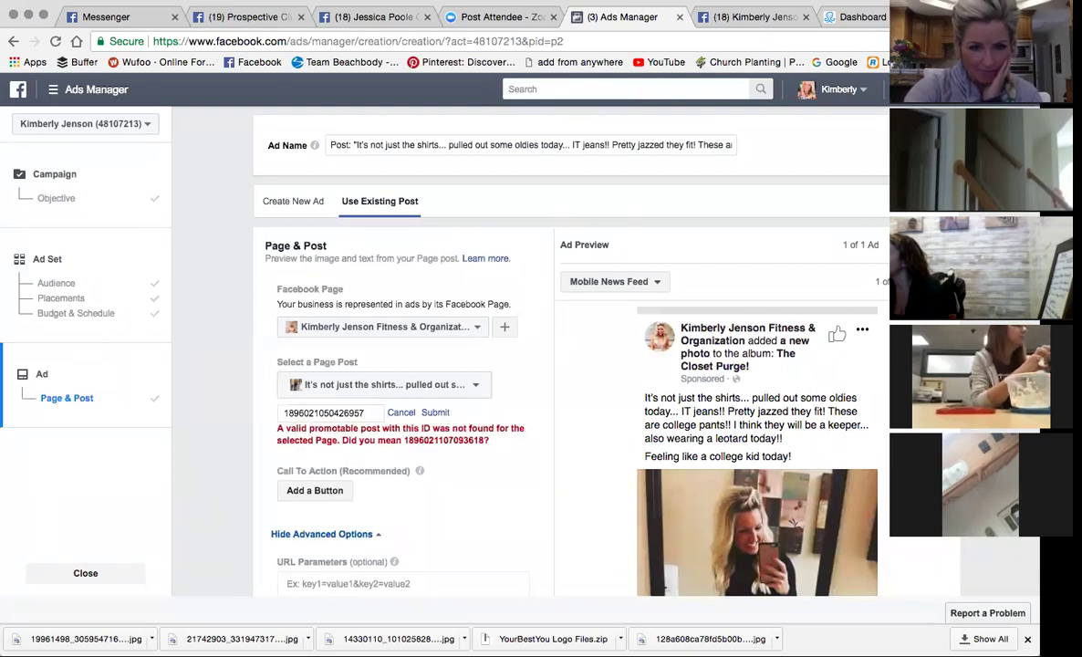
pyautogui.click(400, 412)
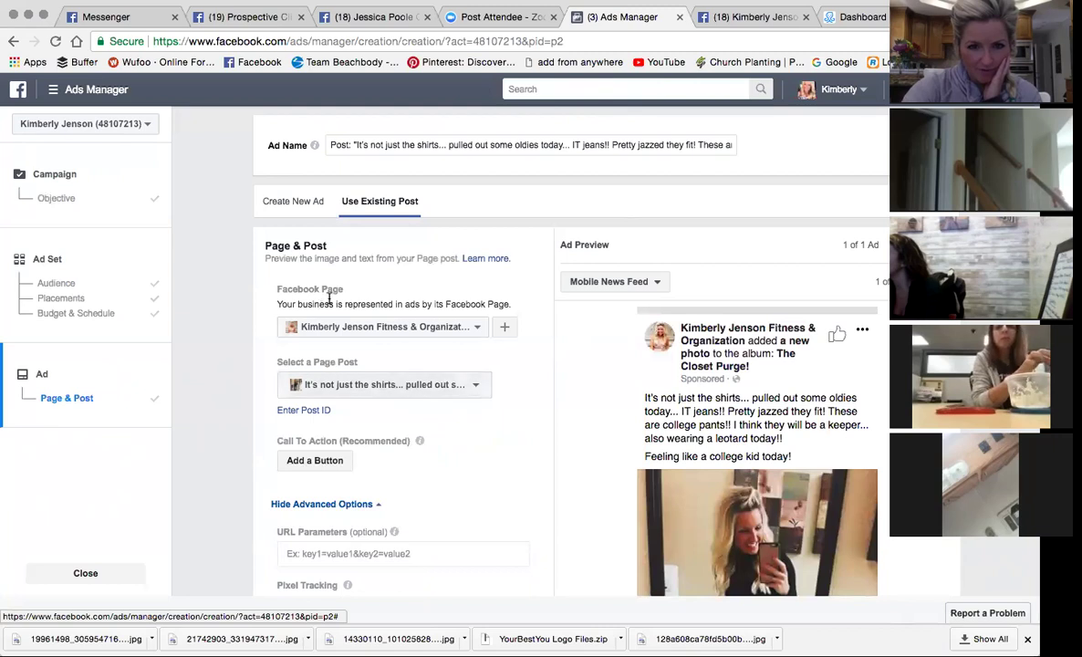
# - Check the ad's Facebook Page choice and look through the page post list for the free group offer
pyautogui.click(351, 325)
pyautogui.click(350, 324)
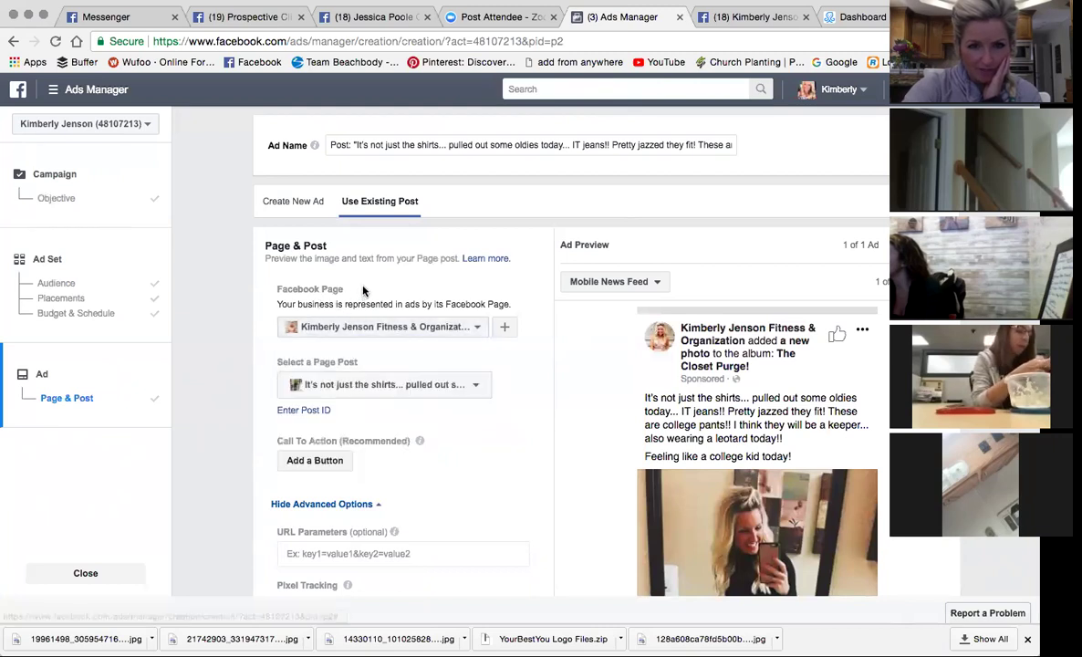
pyautogui.click(352, 382)
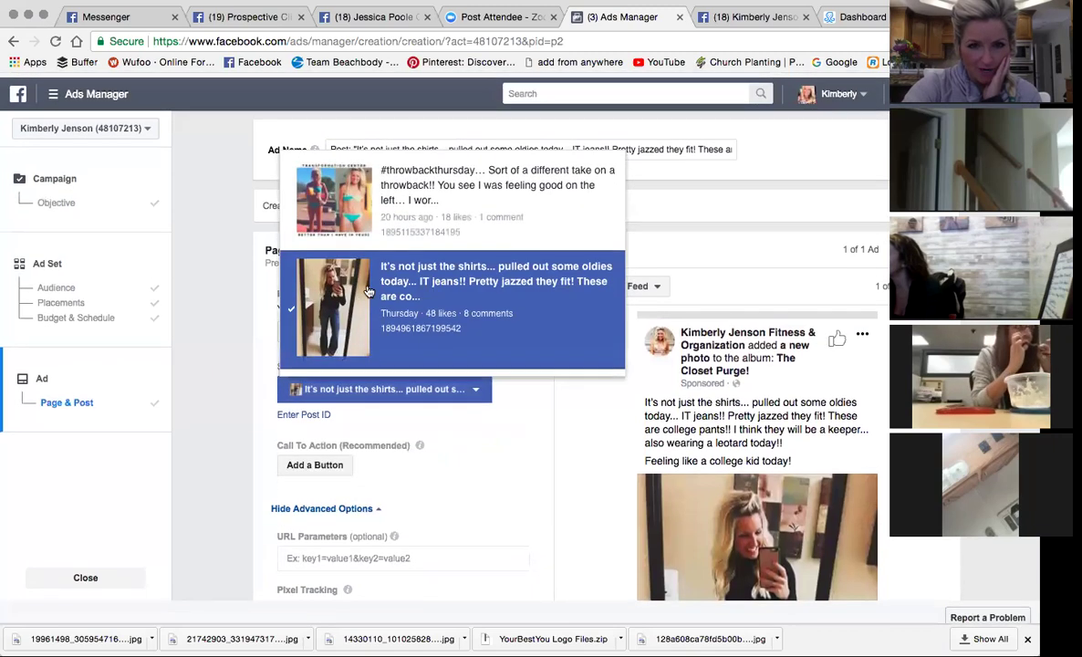
pyautogui.scroll(-1, 368, 290)
pyautogui.click(408, 83)
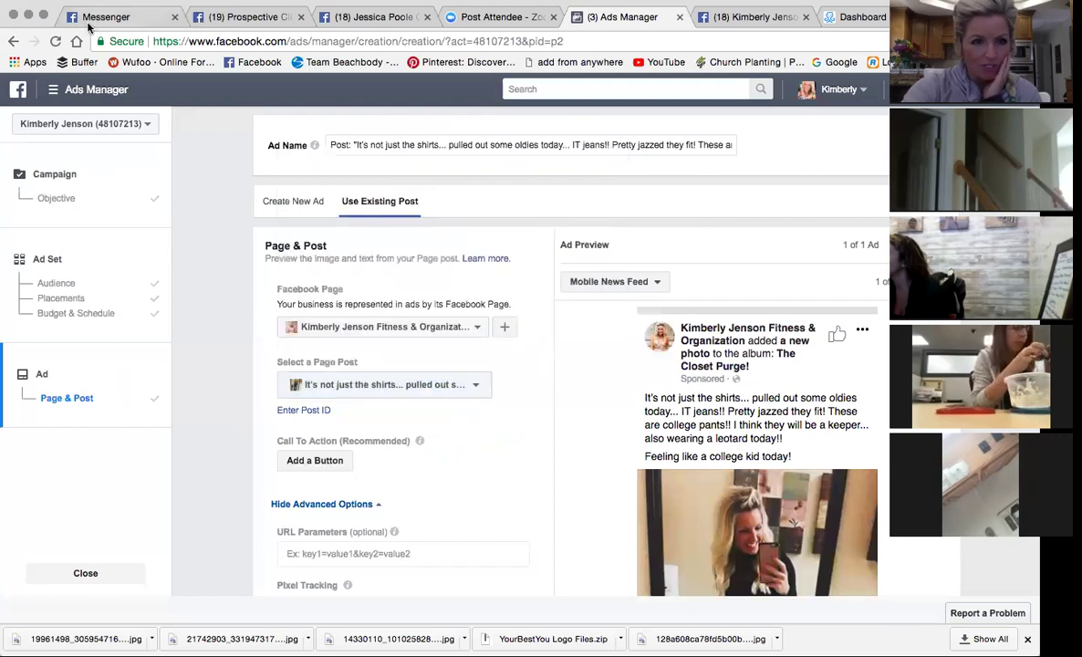
# - Go back out of the unfinished ad creation and agree to leave the page
pyautogui.click(15, 44)
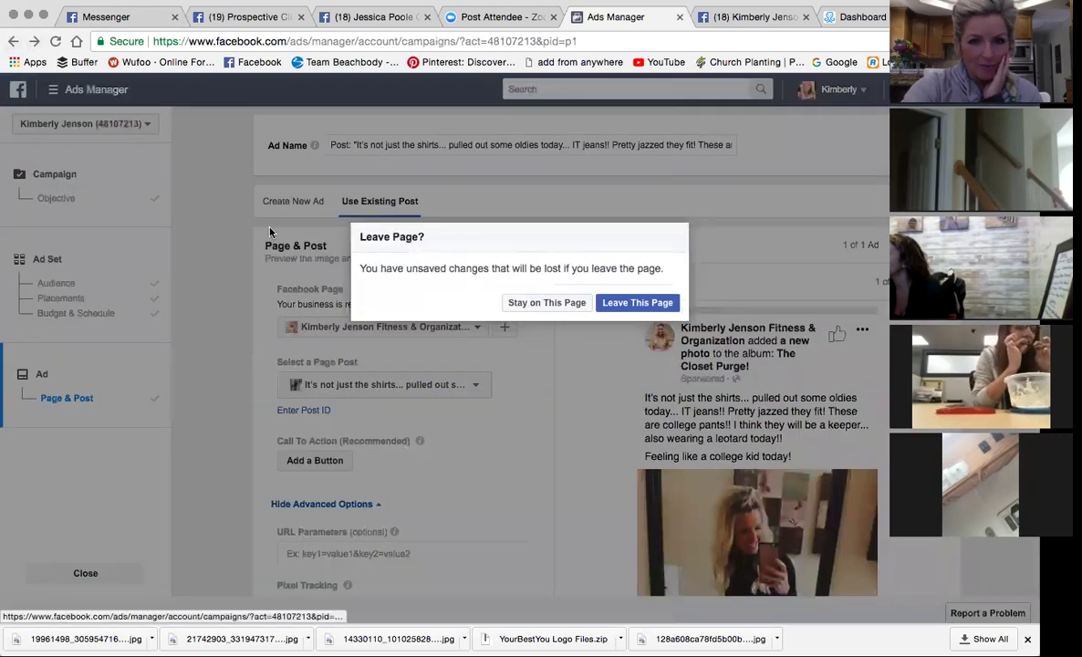
pyautogui.click(622, 302)
pyautogui.click(616, 324)
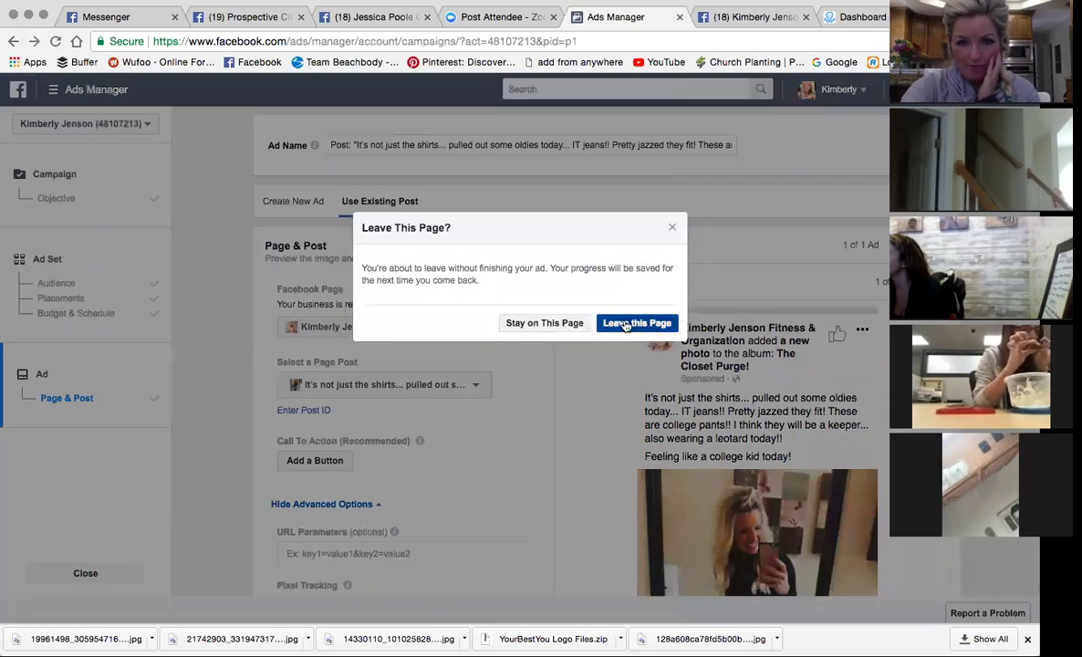
# - Switch to ManyChat and create a new Facebook Comments growth tool named "Free Offer"
pyautogui.click(858, 17)
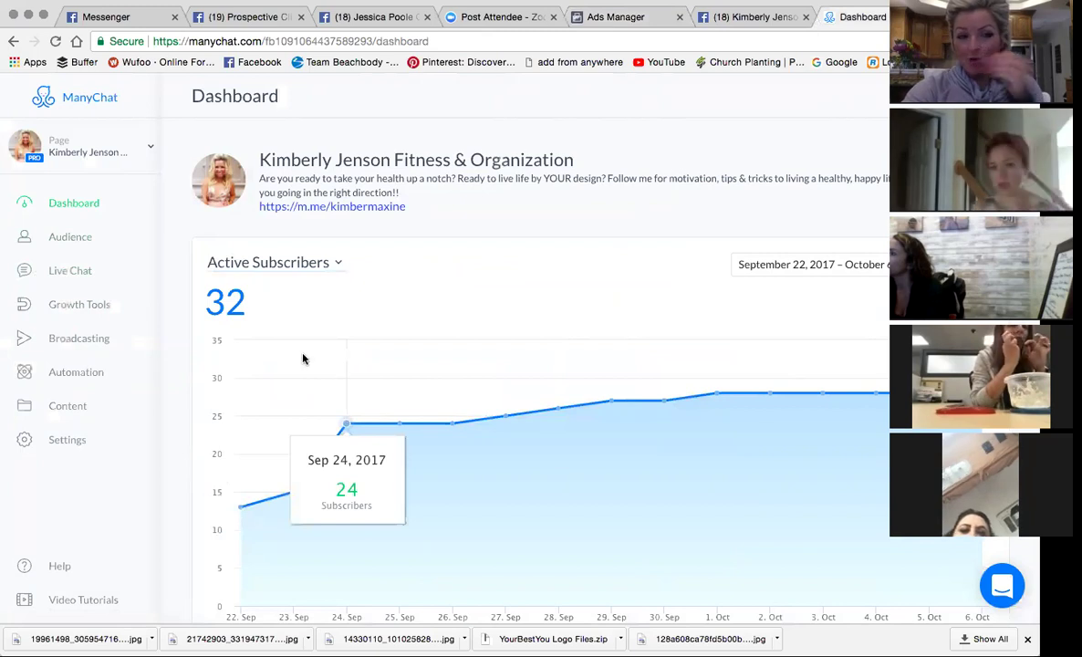
pyautogui.click(75, 304)
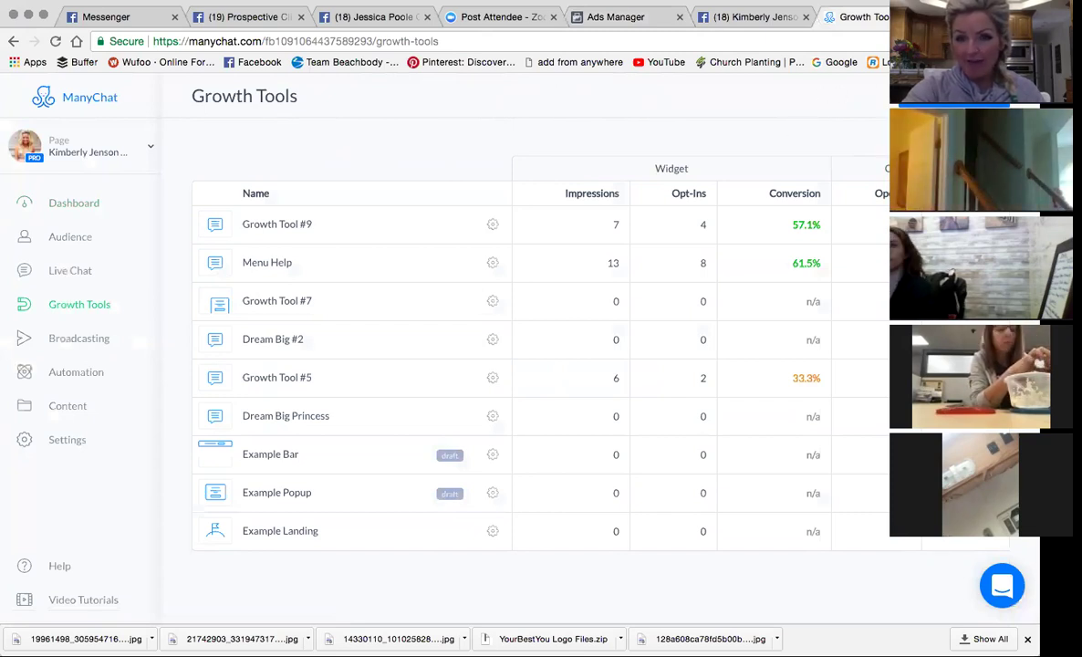
pyautogui.click(949, 97)
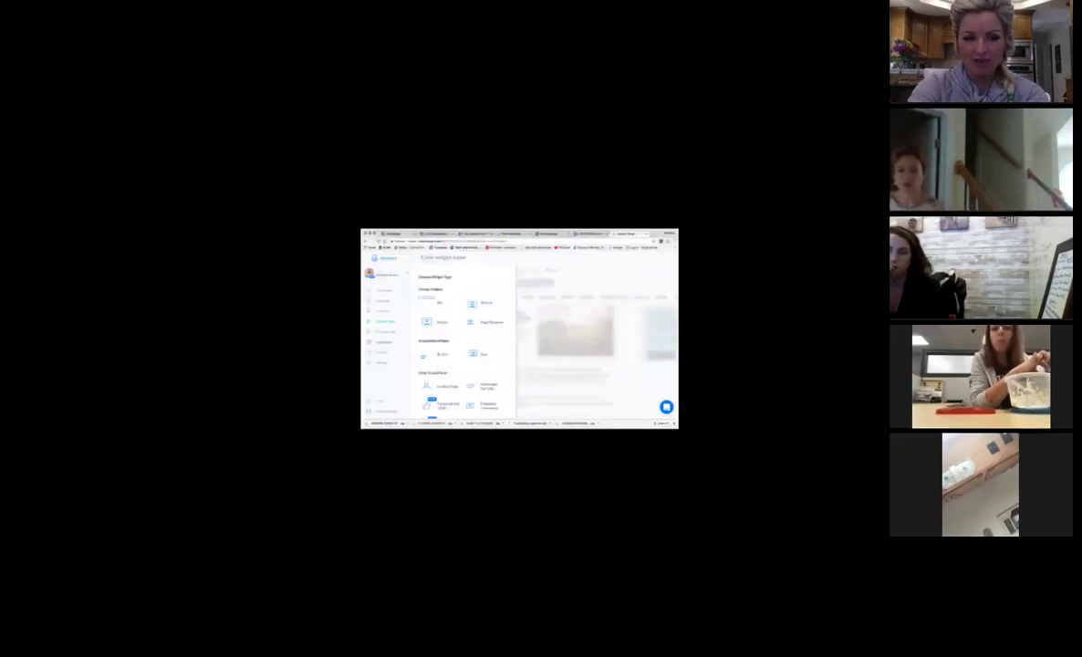
pyautogui.write('Free Offer')
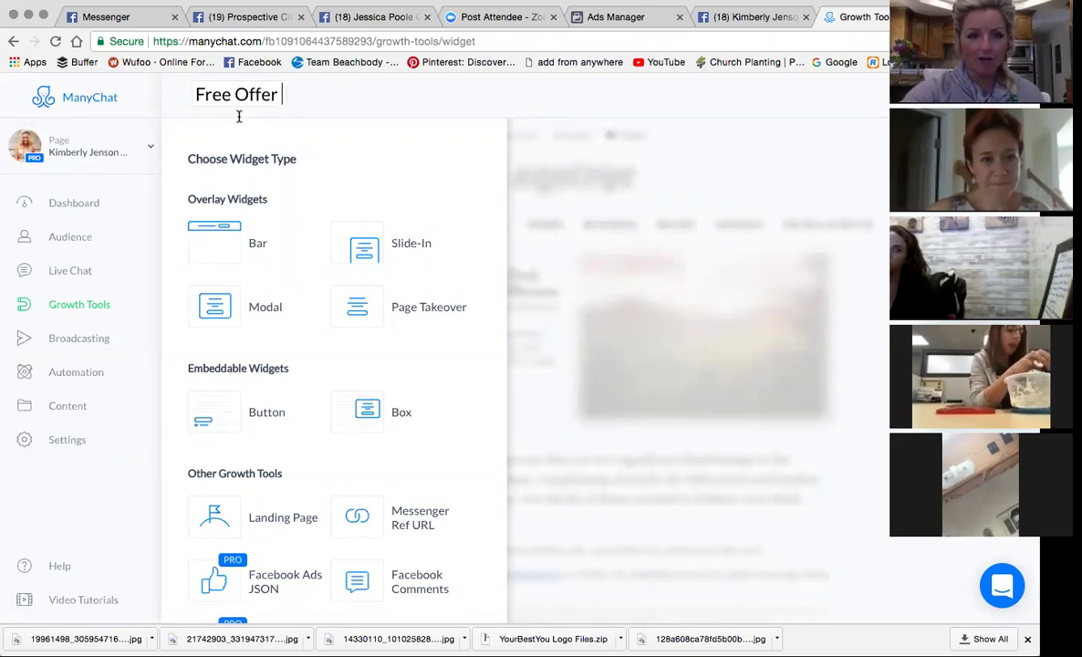
pyautogui.scroll(-3, 324, 400)
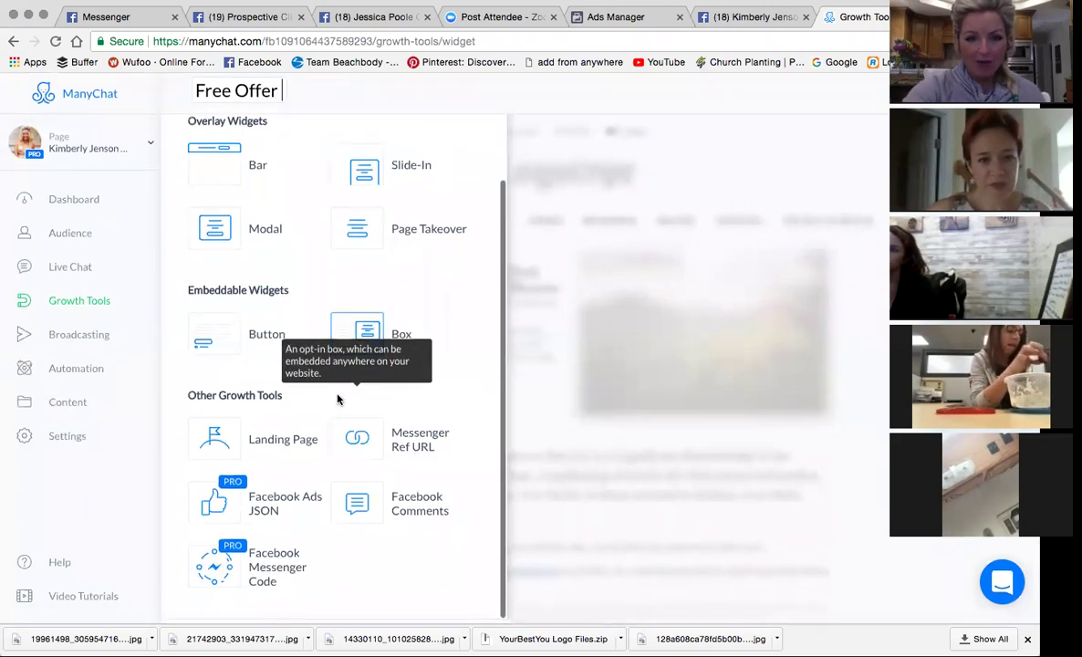
pyautogui.click(388, 525)
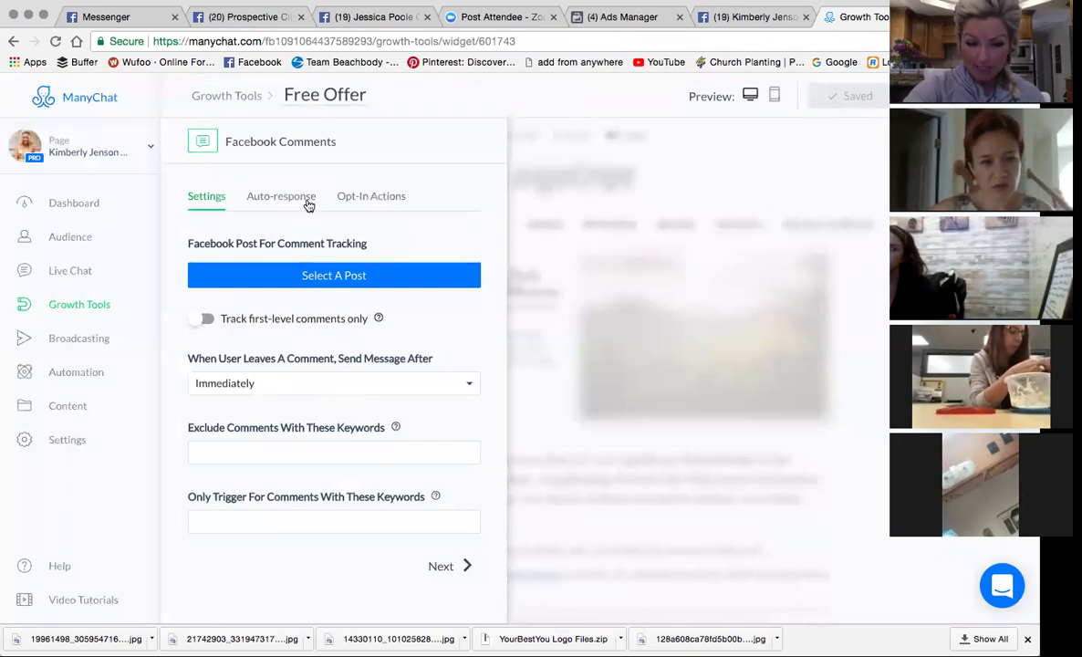
# - Check the free group post on the business page and select it as the growth tool's Facebook post for comment tracking
pyautogui.click(748, 18)
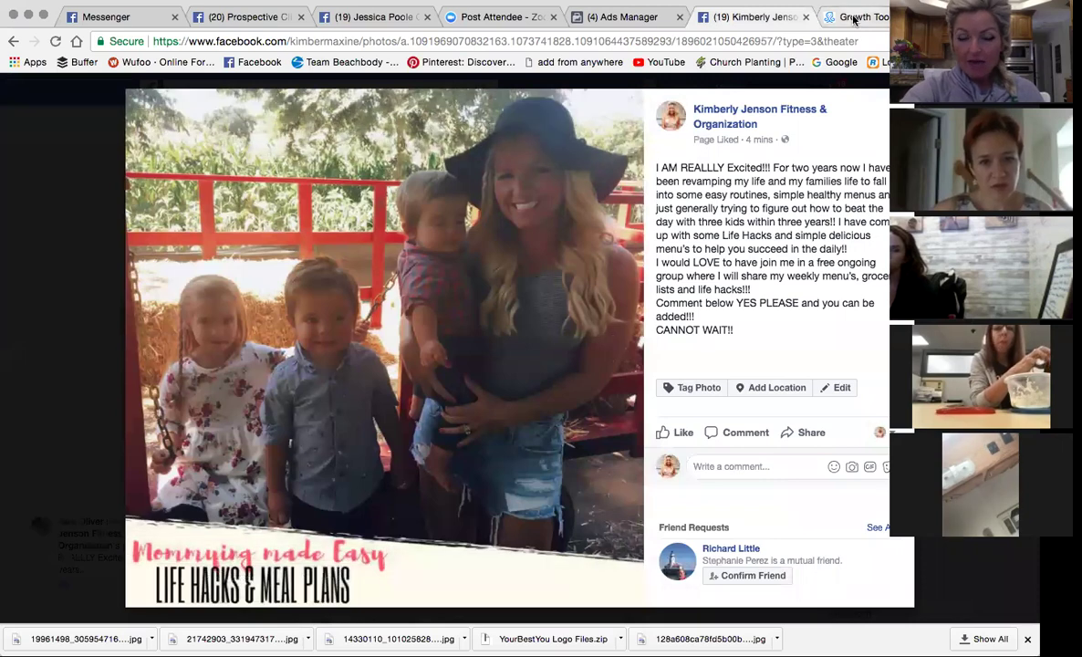
pyautogui.click(823, 19)
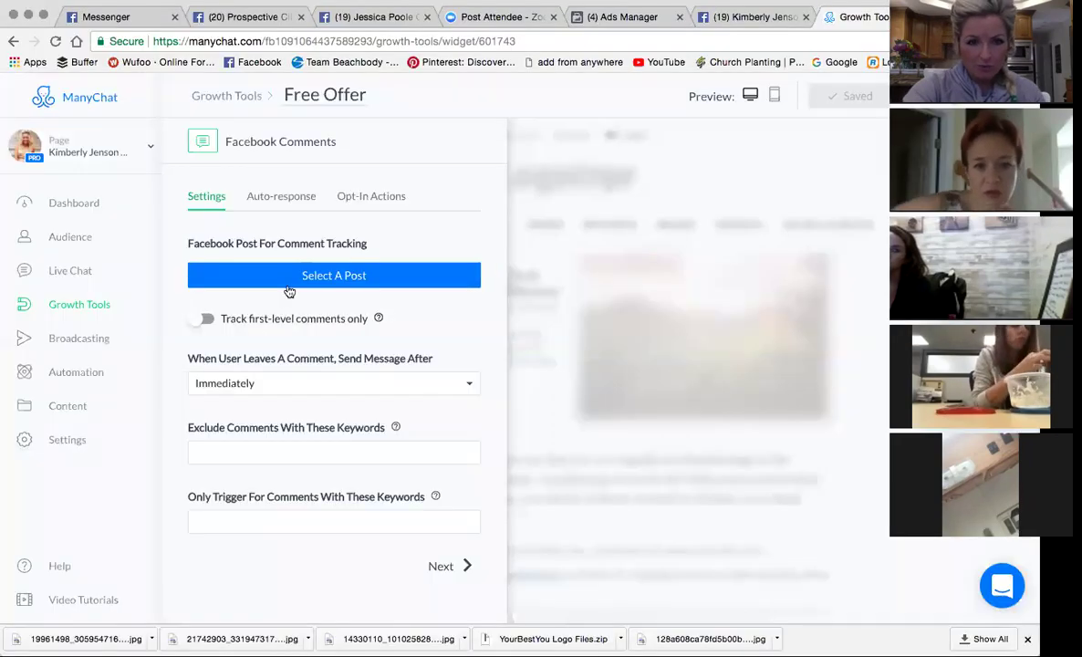
pyautogui.click(291, 286)
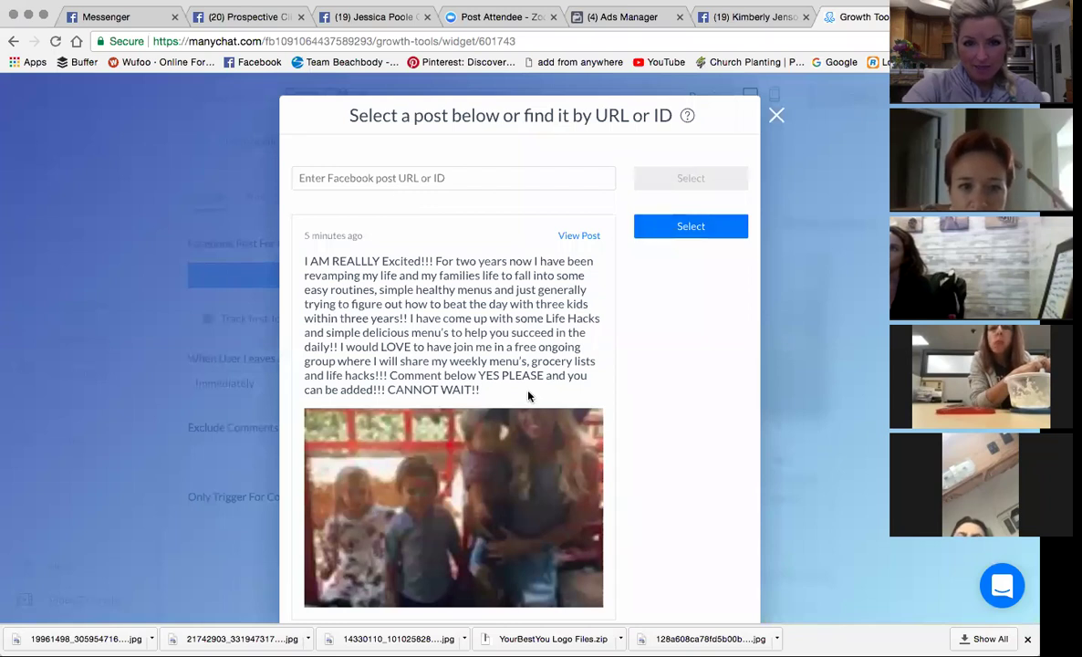
pyautogui.scroll(-2, 586, 355)
pyautogui.click(671, 126)
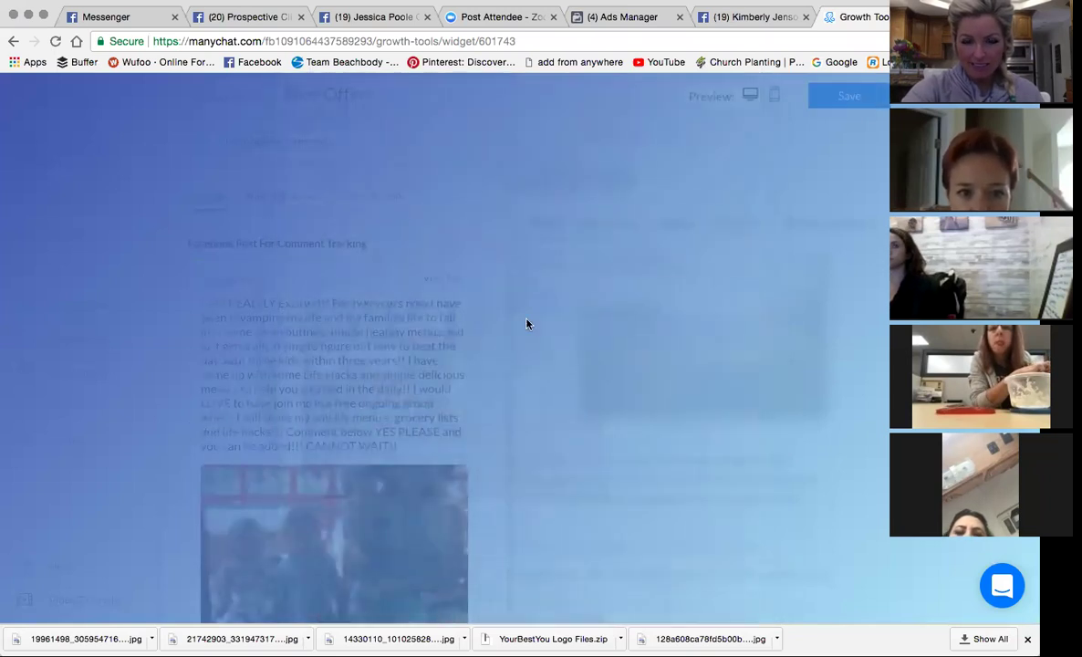
# - Confirm that the post is explicit about Messenger contact and set the message to send 45 seconds after a comment
pyautogui.scroll(-2, 205, 422)
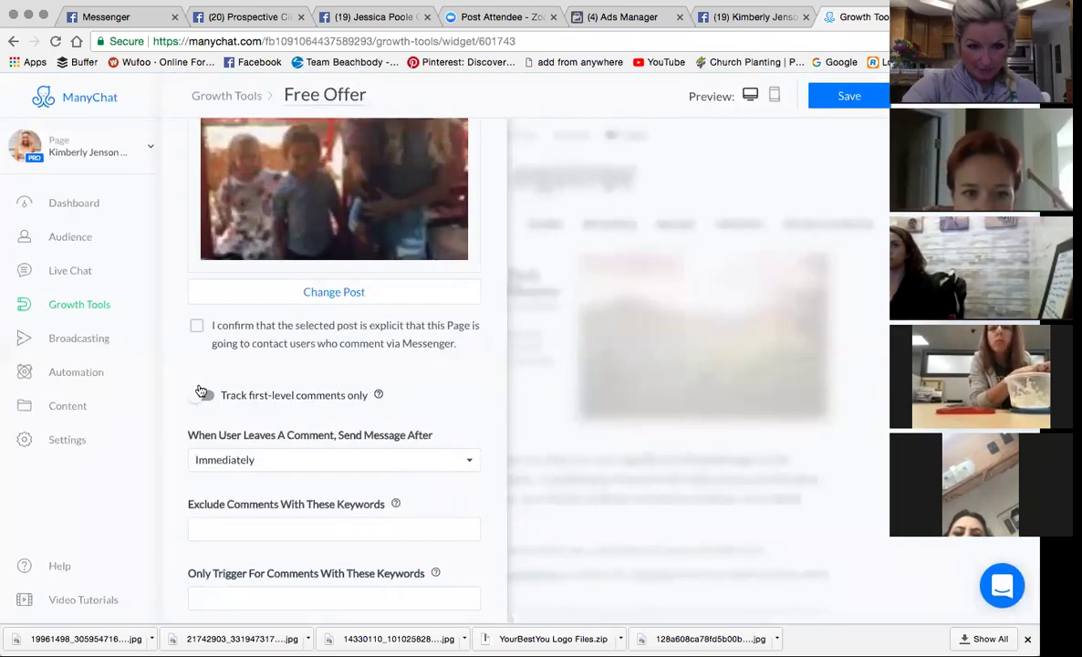
pyautogui.click(198, 329)
pyautogui.scroll(-1, 237, 329)
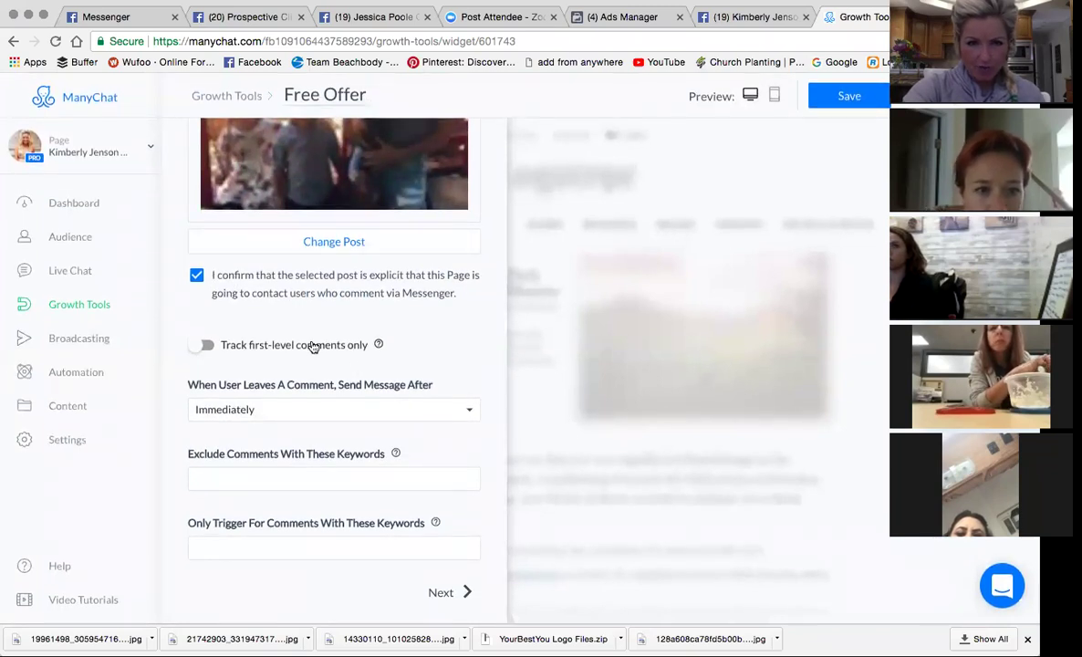
pyautogui.click(466, 414)
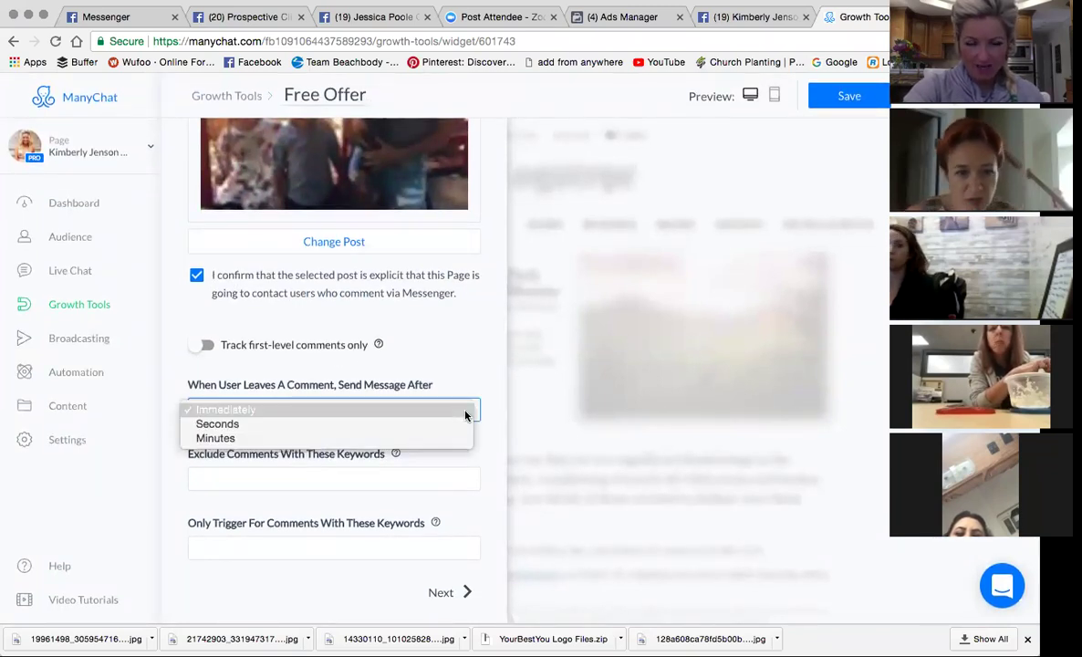
pyautogui.click(264, 423)
pyautogui.doubleClick(200, 409)
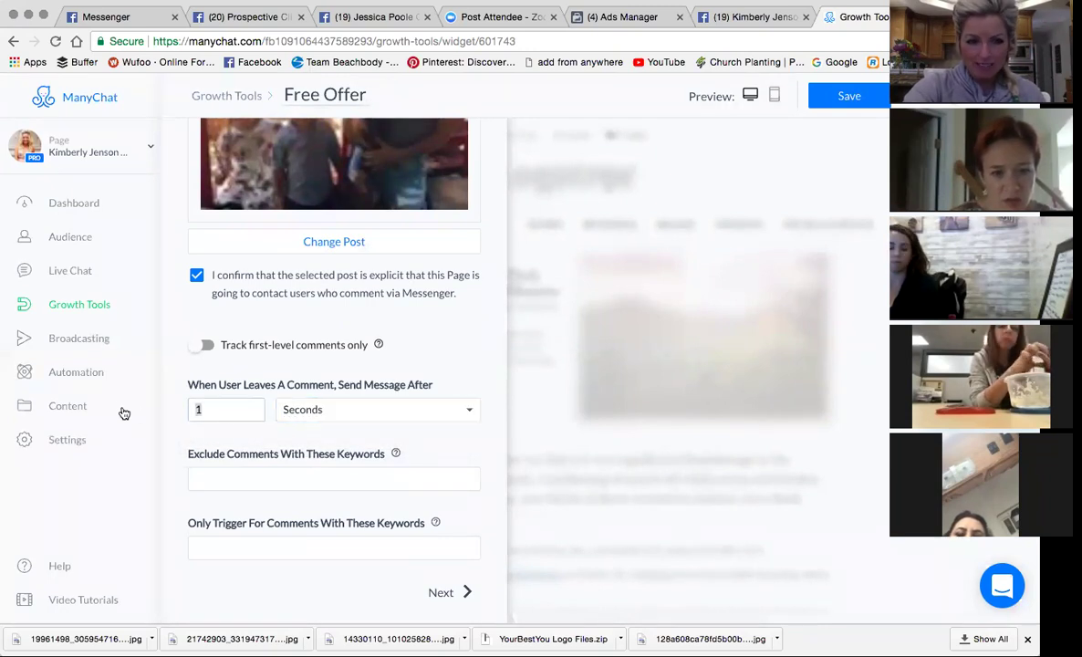
pyautogui.write('45')
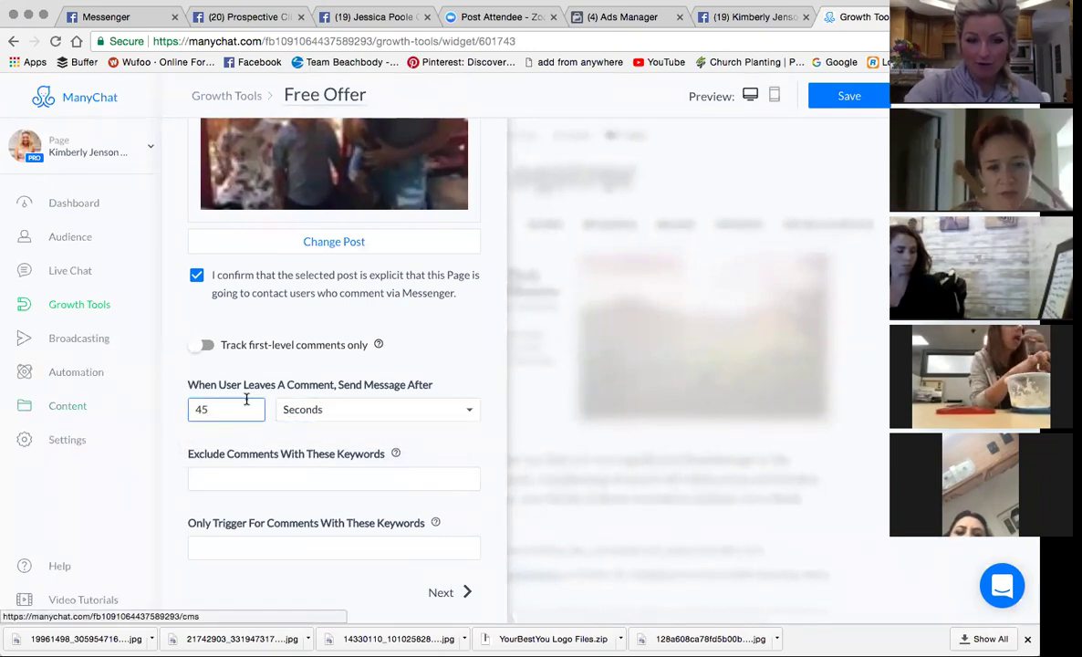
pyautogui.scroll(-1, 249, 401)
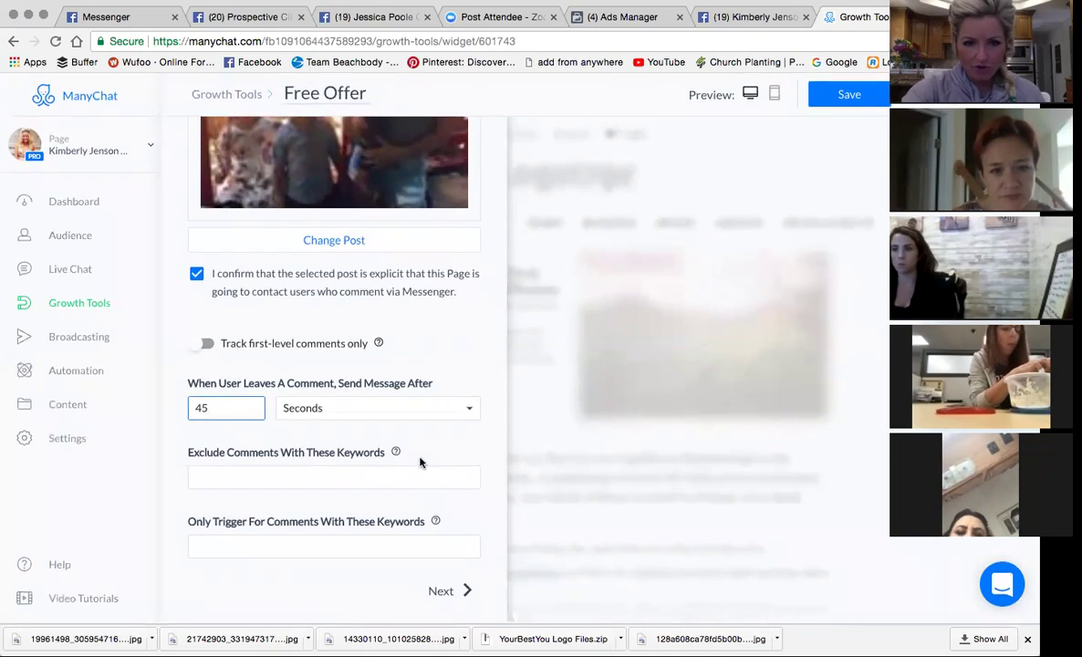
# - Go on to the auto-response settings and change the greeting's name variable to First Name
pyautogui.click(465, 590)
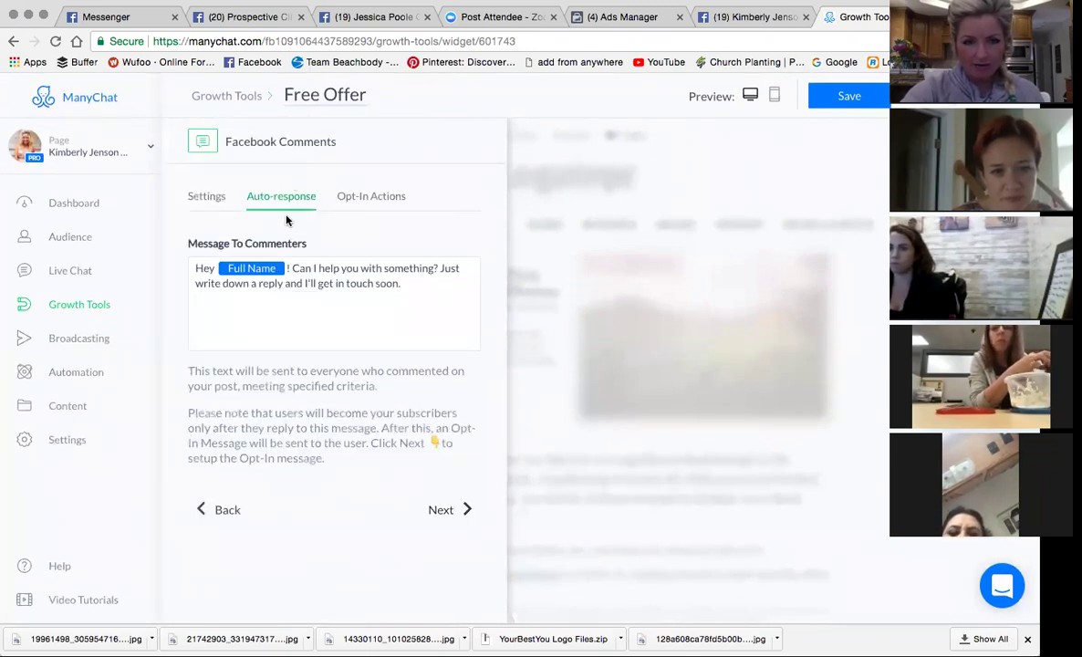
pyautogui.click(267, 276)
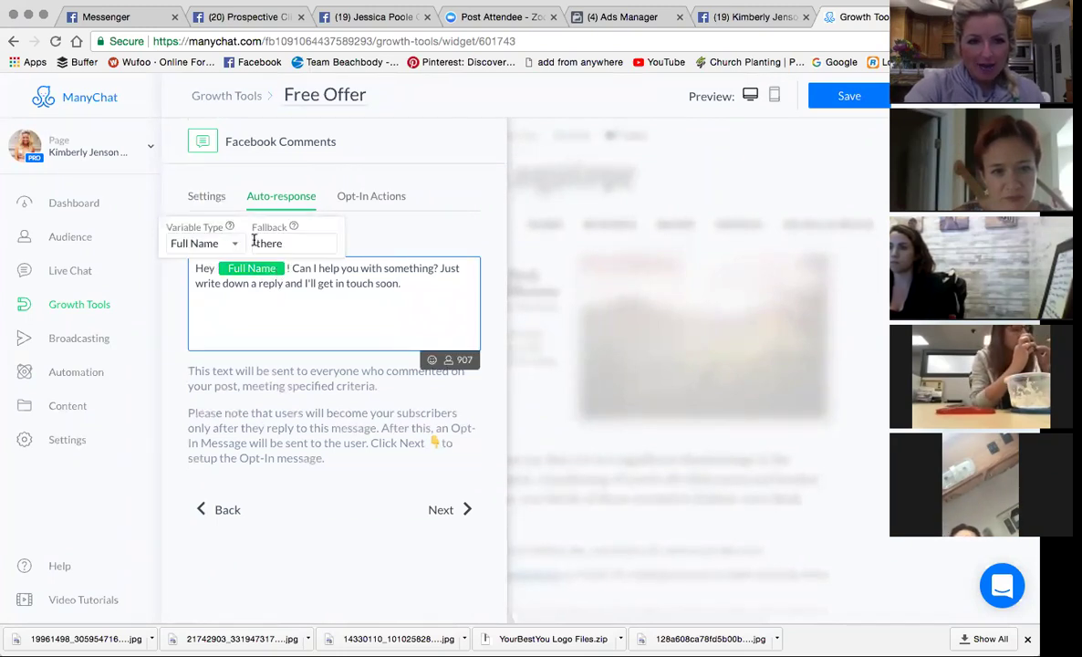
pyautogui.click(234, 246)
pyautogui.click(219, 215)
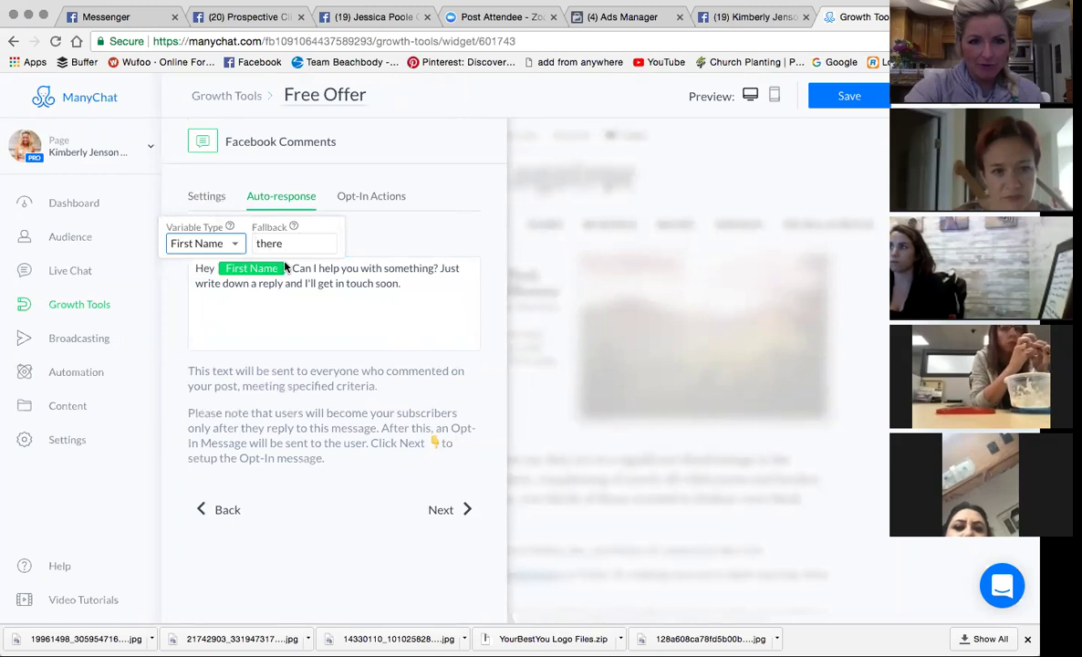
pyautogui.click(288, 266)
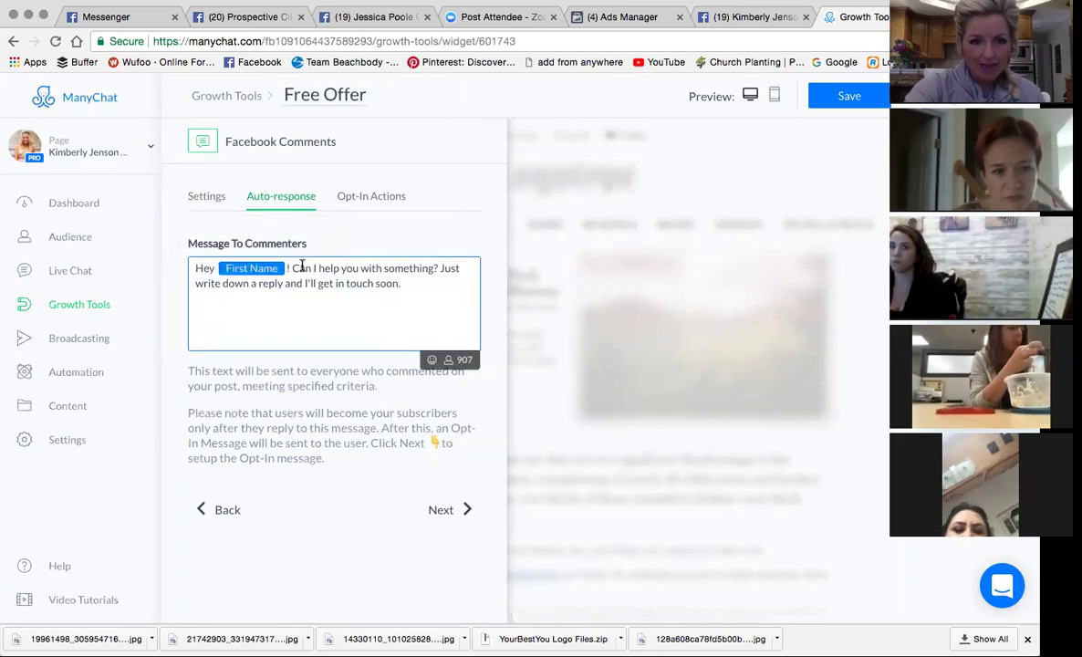
# - Replace the message text after the greeting with "I am SO excited you want in on my life hacks and menu's!! CLICK here to join the group!"
pyautogui.moveTo(296, 265); pyautogui.dragTo(391, 287)
pyautogui.write('I am')
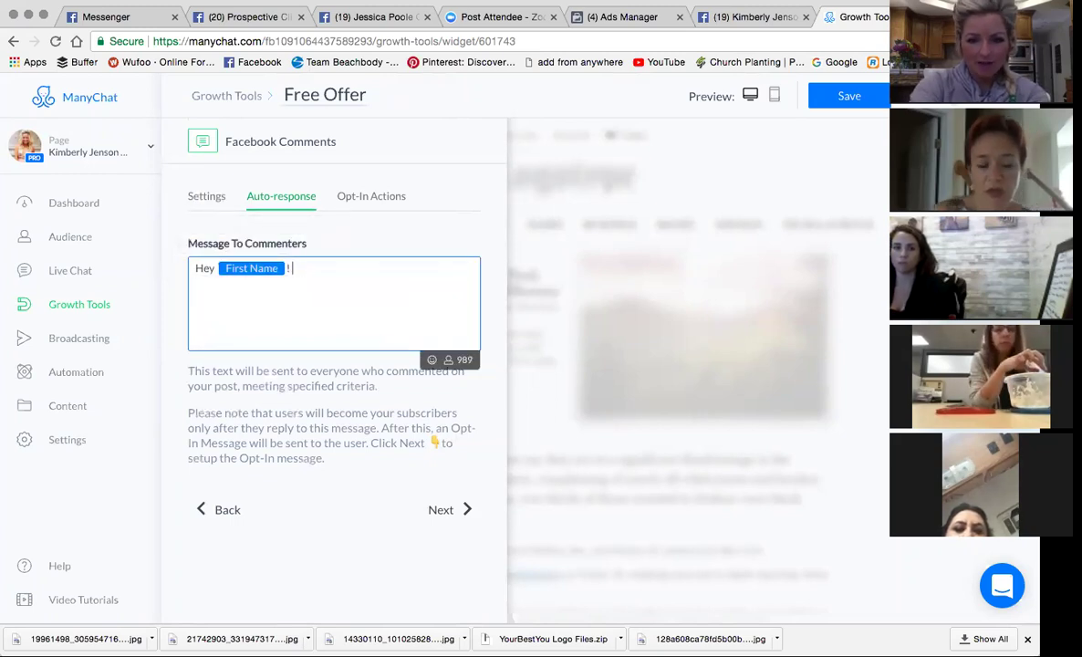
pyautogui.write(' SO')
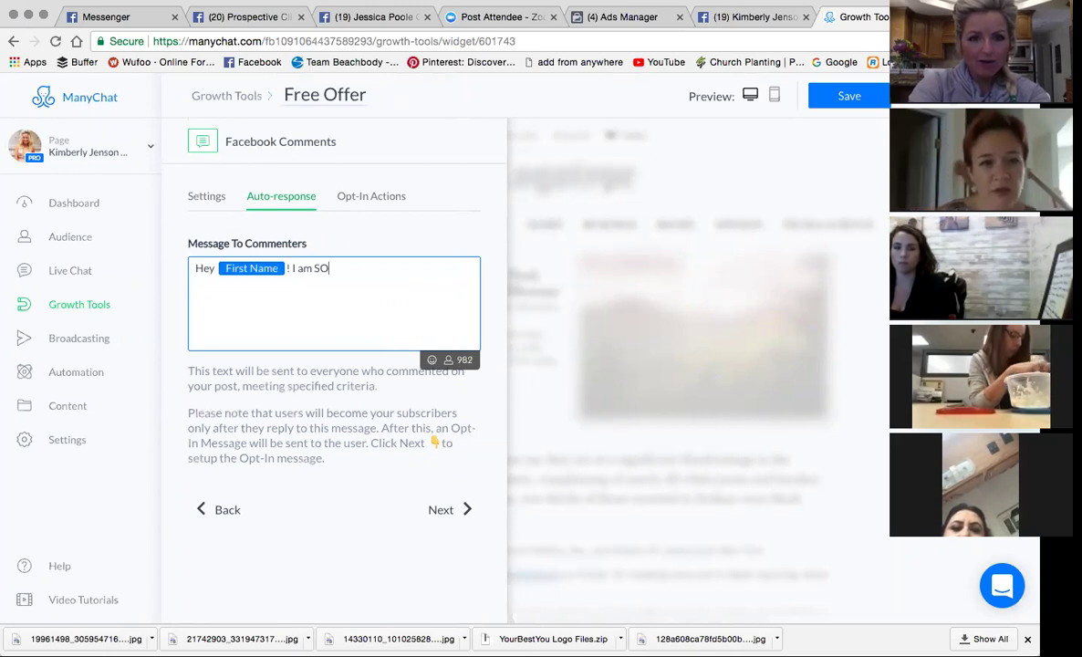
pyautogui.write(' excited you are interest')
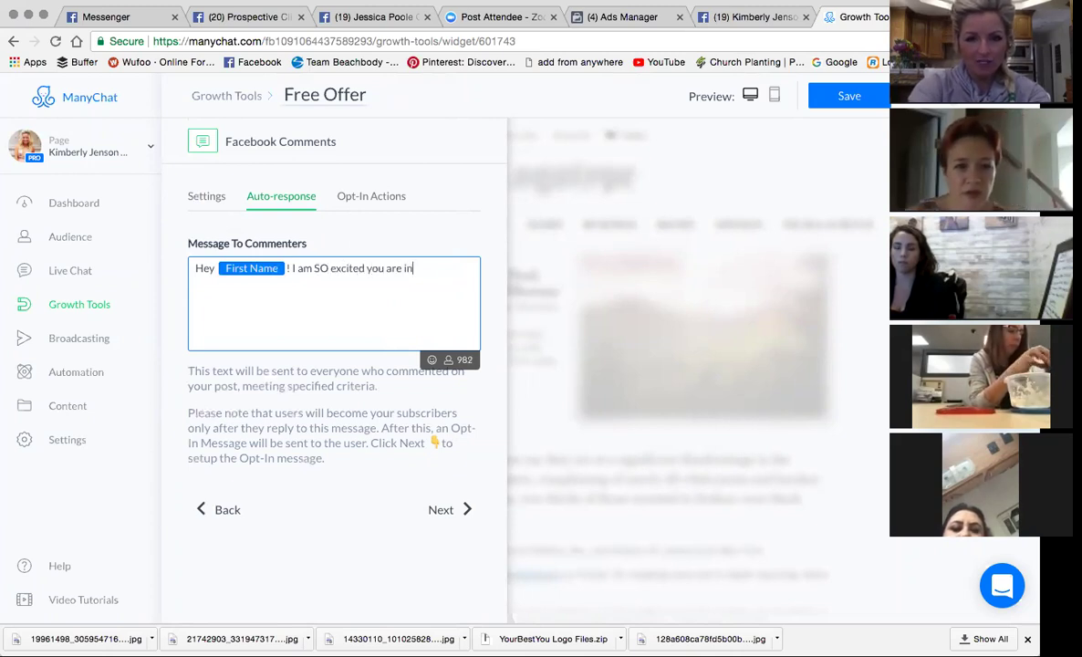
pyautogui.press('BackSpace')
pyautogui.press('BackSpace')
pyautogui.press('BackSpace')
pyautogui.press('BackSpace')
pyautogui.press('BackSpace')
pyautogui.press('BackSpace')
pyautogui.press('BackSpace')
pyautogui.press('BackSpace')
pyautogui.press('BackSpace')
pyautogui.press('BackSpace')
pyautogui.press('BackSpace')
pyautogui.press('BackSpace')
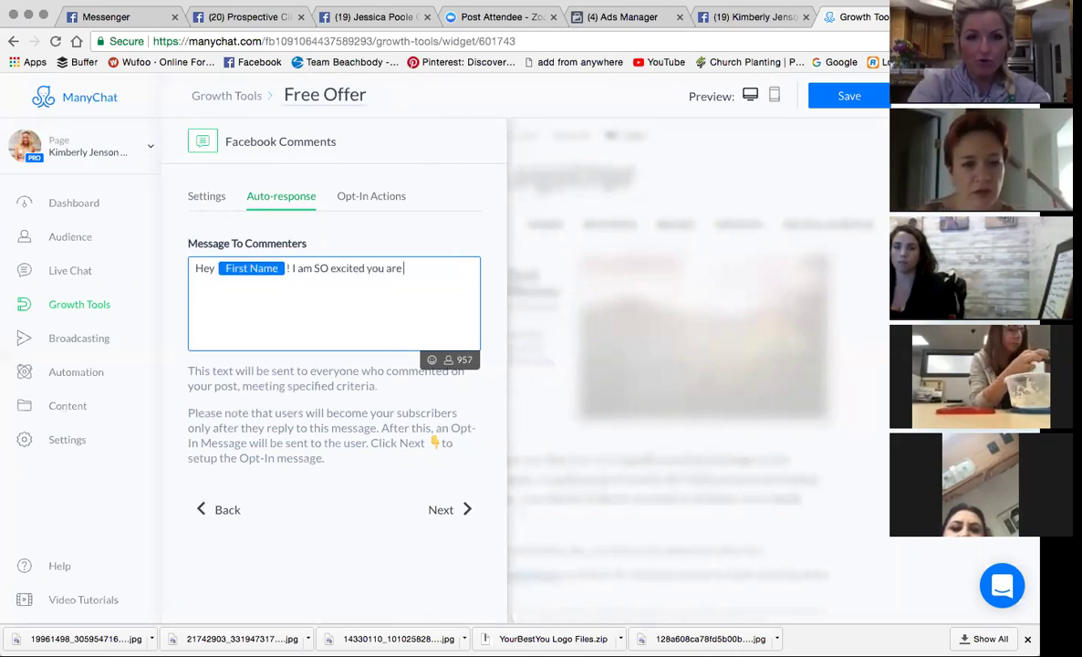
pyautogui.write('want in on')
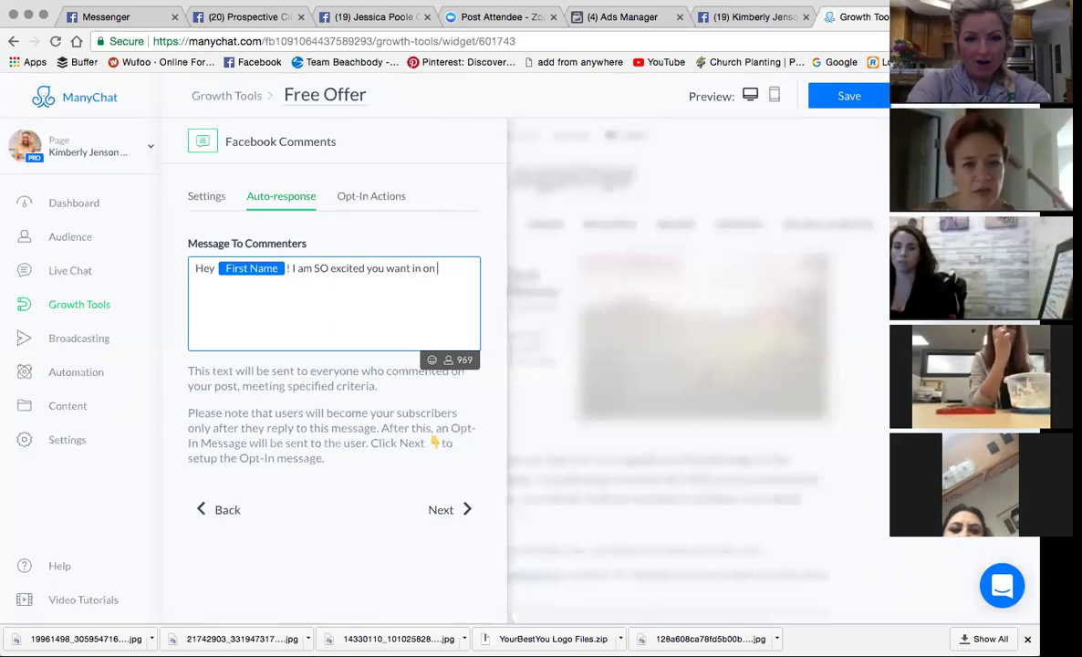
pyautogui.write(" my life hacks and menu's!! CLICK here to join the group!")
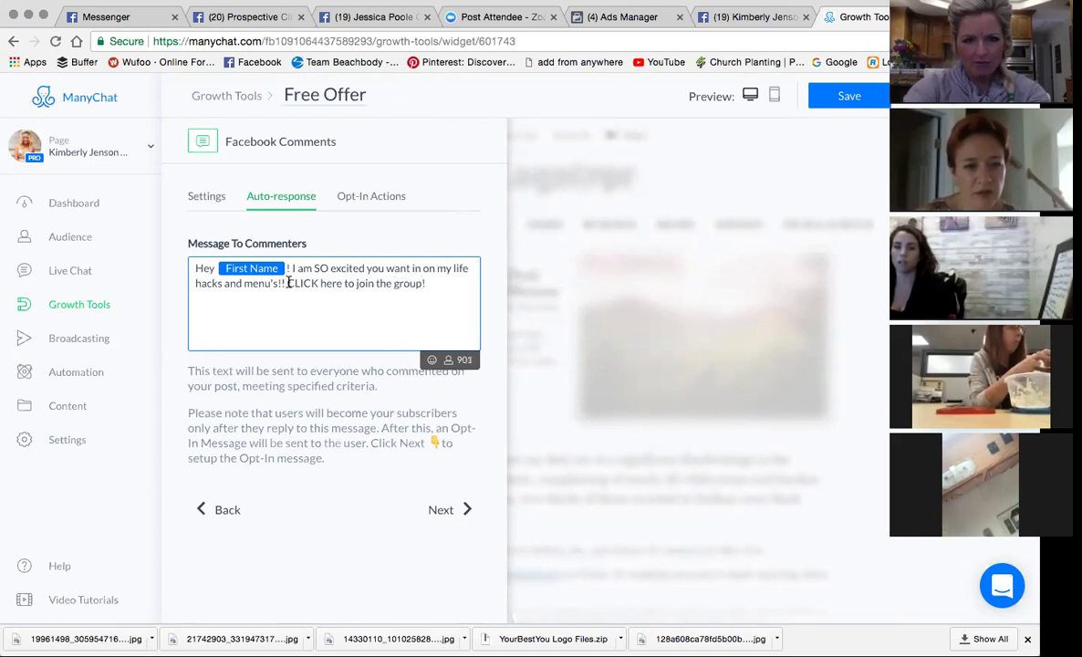
pyautogui.moveTo(288, 282); pyautogui.dragTo(418, 287)
pyautogui.write('Jo')
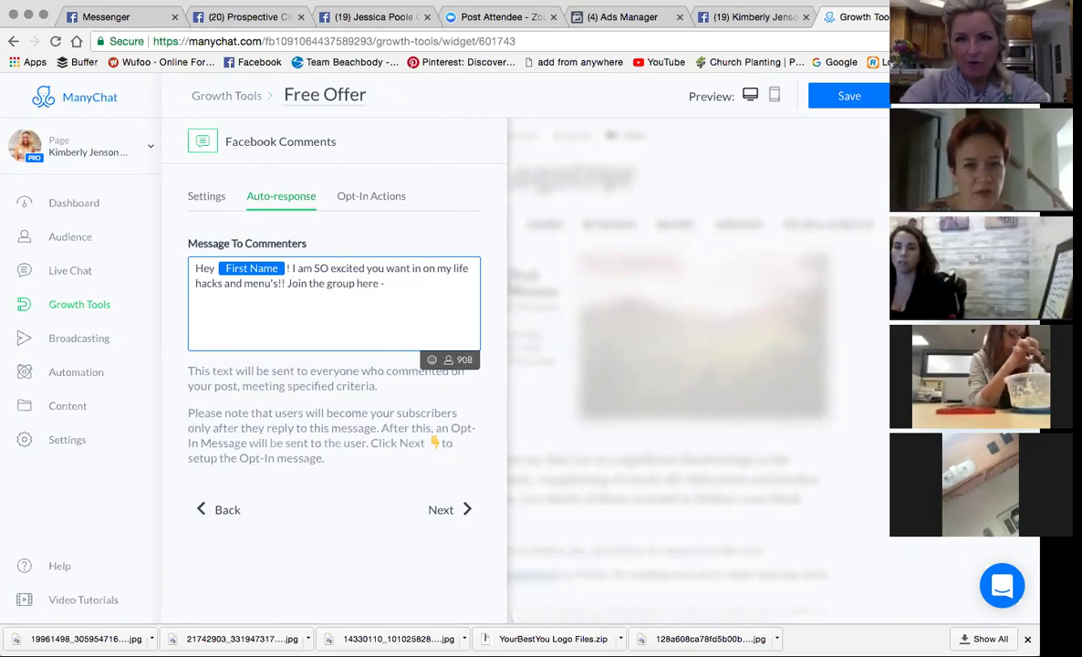
pyautogui.write('www.face')
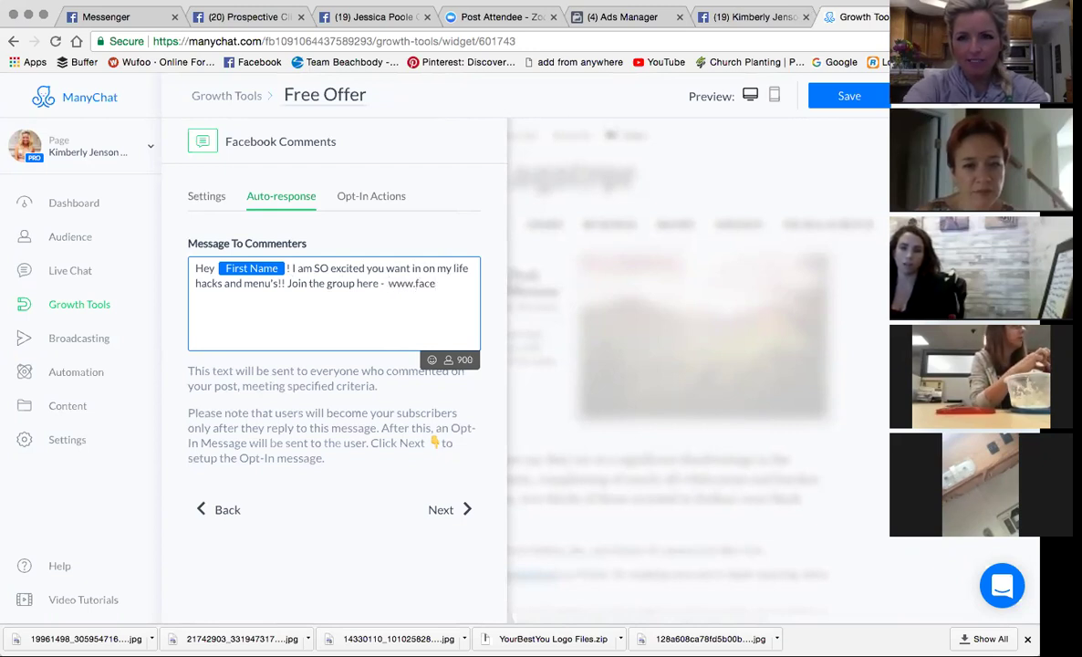
# - Switch to the Facebook business page, close the post photo and open its linked group "Mommying Made Easy"
pyautogui.press('super+t')
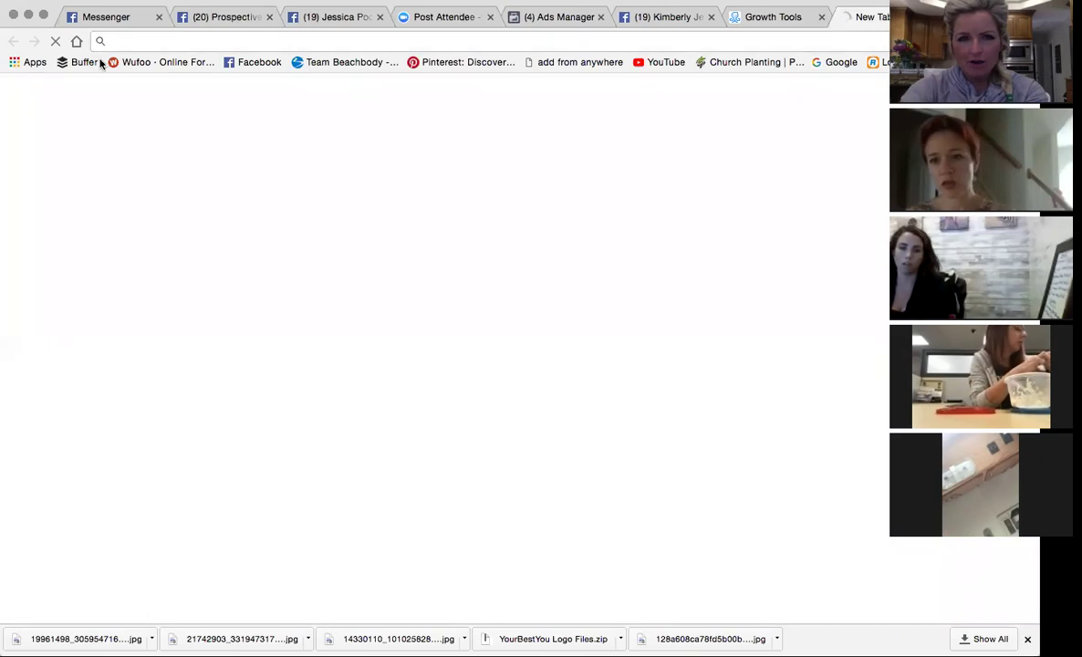
pyautogui.click(715, 17)
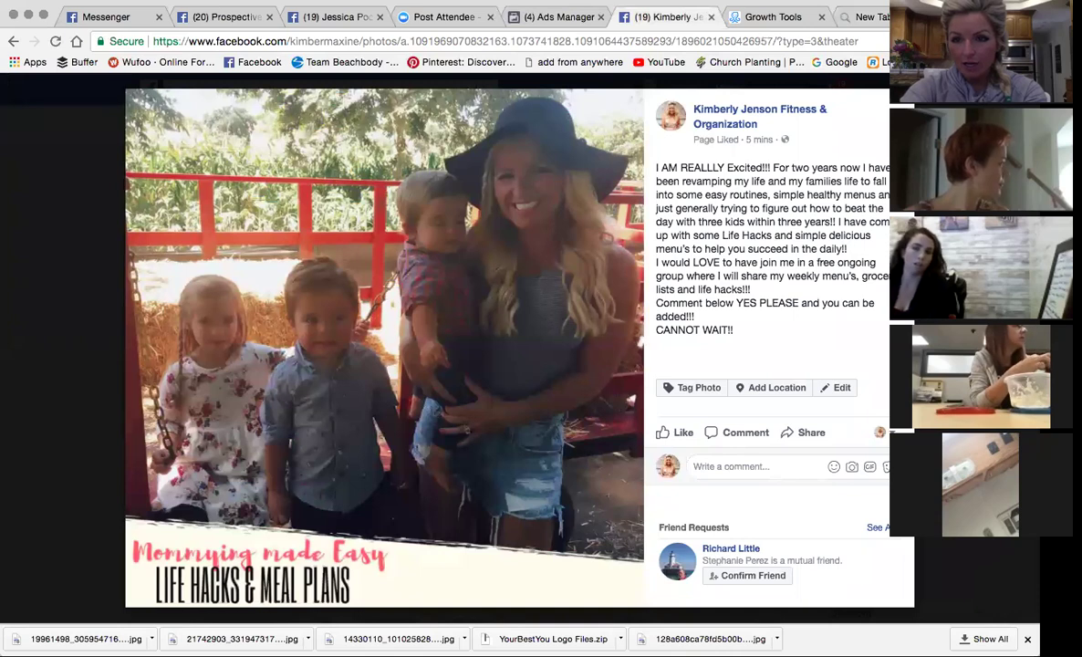
pyautogui.press('Escape')
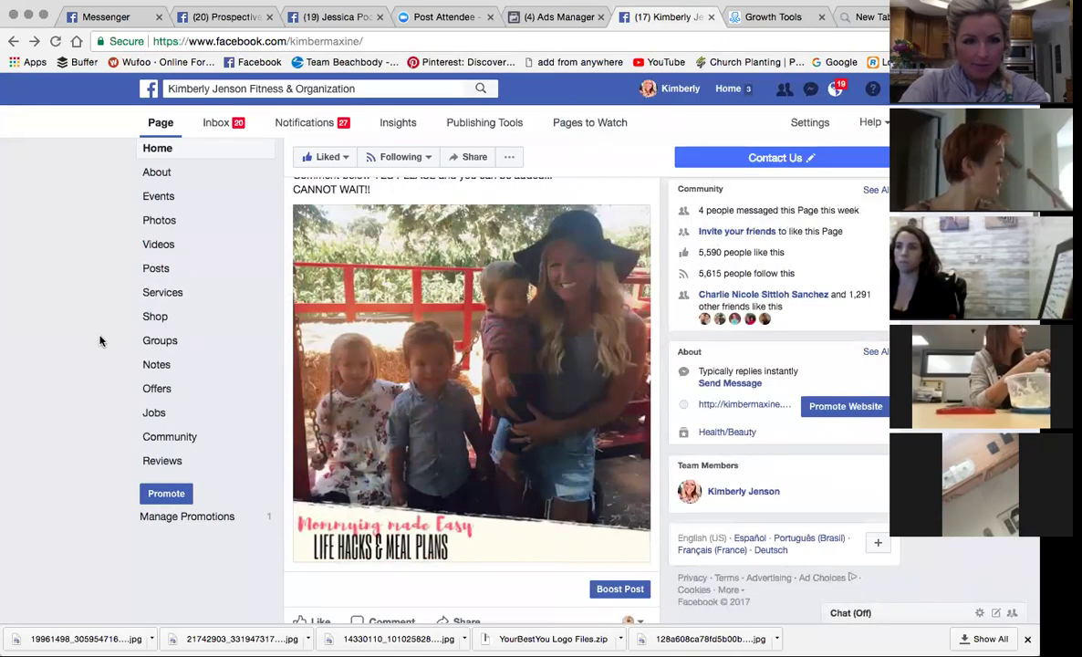
pyautogui.click(208, 340)
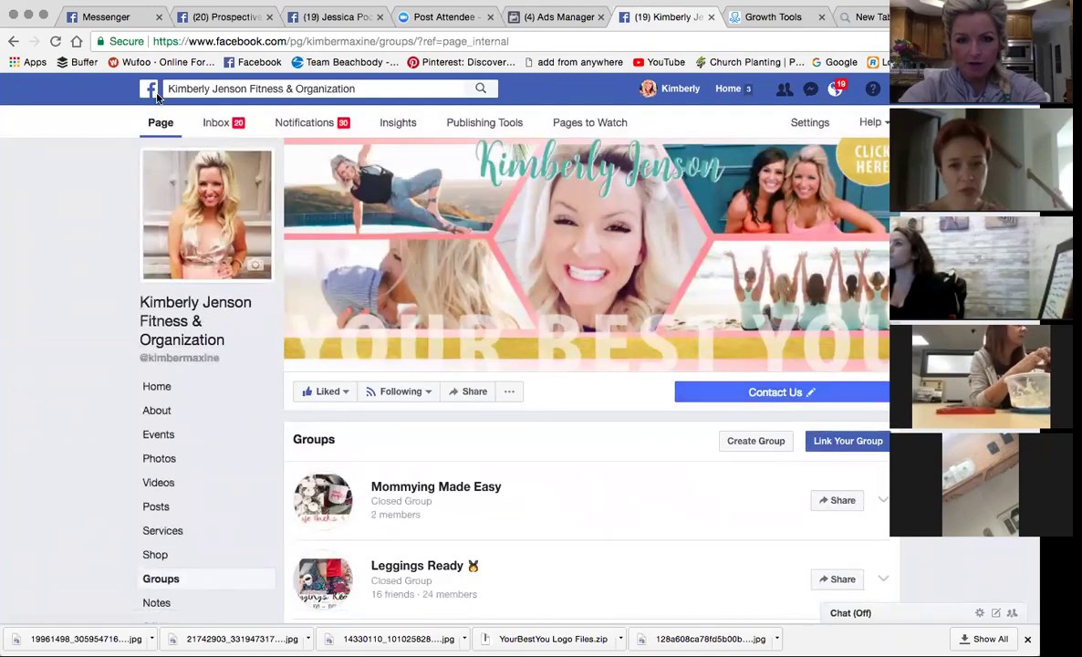
pyautogui.click(406, 486)
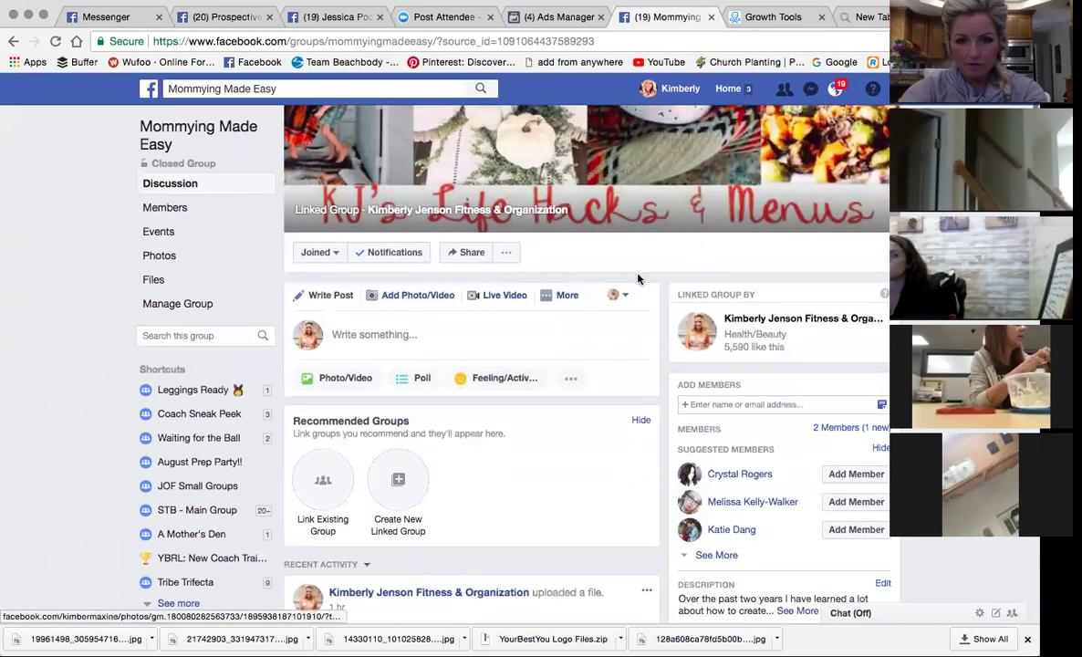
# - Check the group's sharing dialog and editable description for a link to the group
pyautogui.click(470, 256)
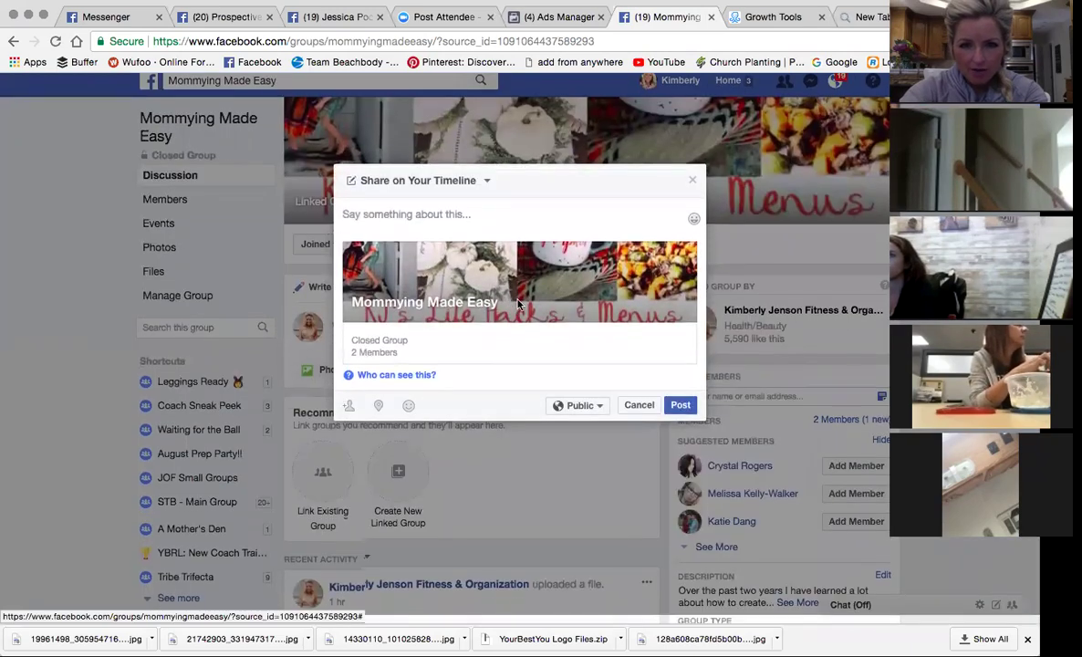
pyautogui.click(692, 189)
pyautogui.scroll(-3, 784, 473)
pyautogui.scroll(-2, 785, 473)
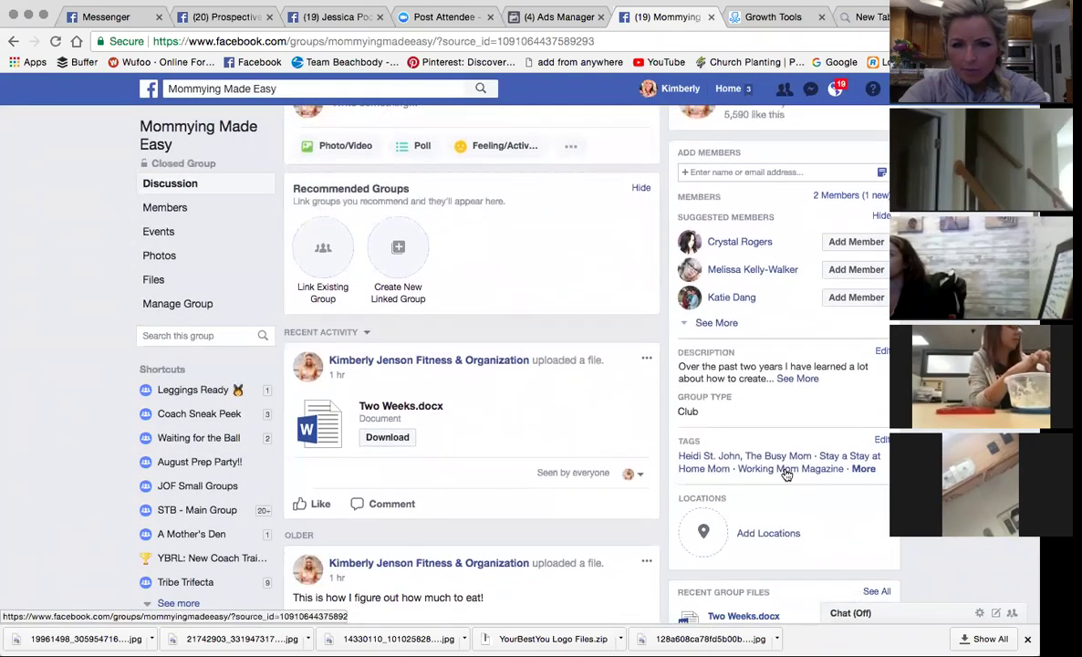
pyautogui.click(881, 353)
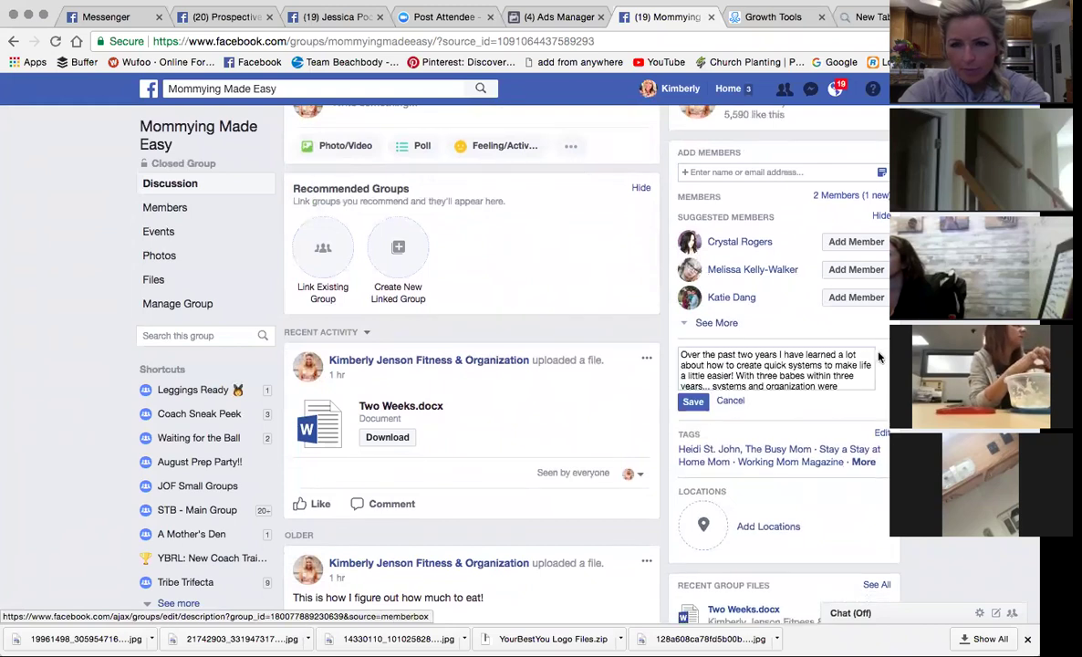
pyautogui.click(694, 402)
pyautogui.scroll(4, 547, 347)
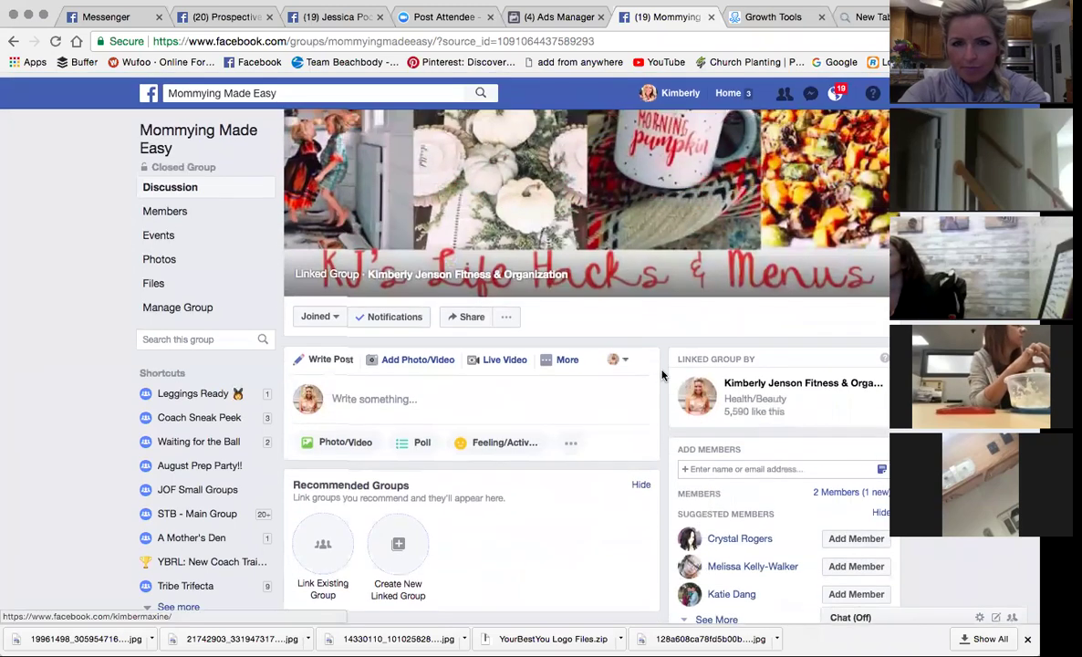
# - Open the Mommying Made Easy group settings and follow the group's web address listed there
pyautogui.click(502, 314)
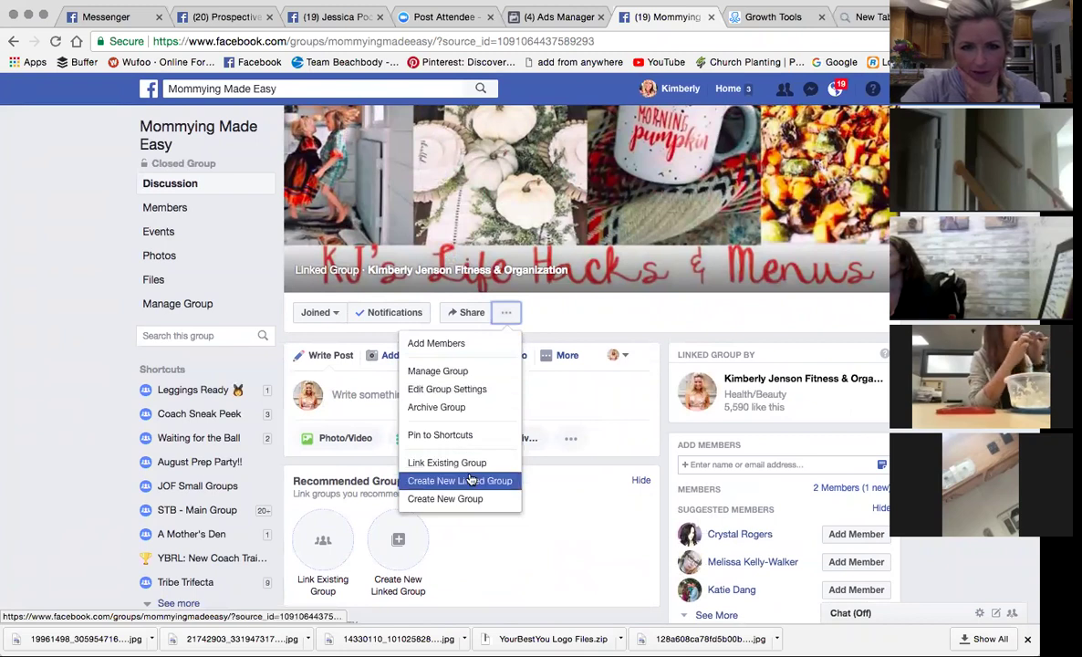
pyautogui.click(456, 390)
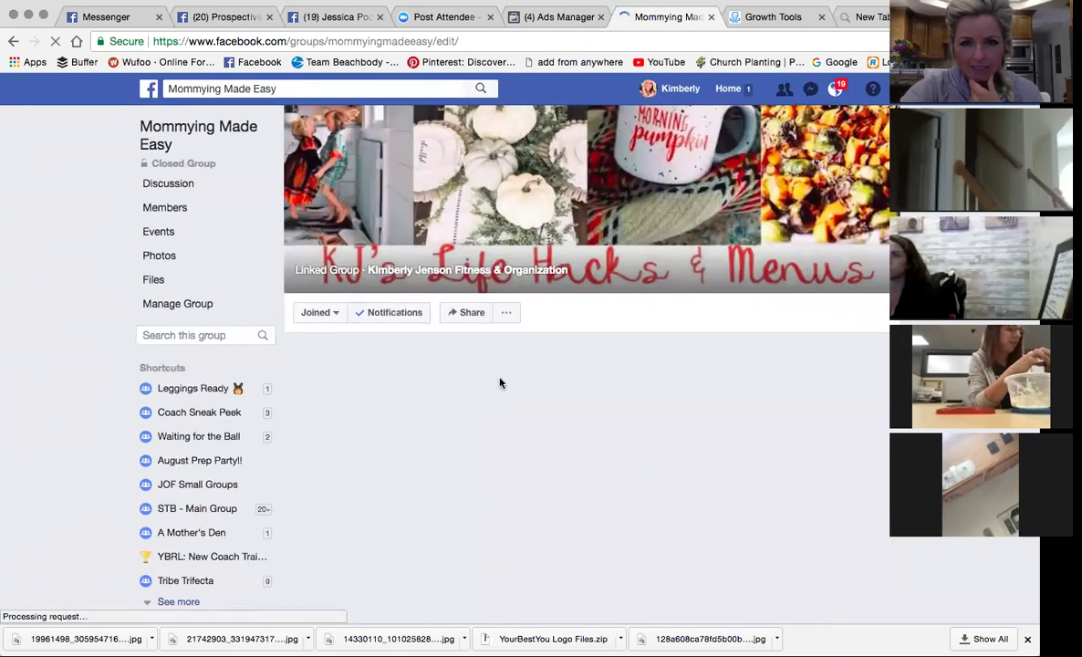
pyautogui.scroll(-5, 500, 383)
pyautogui.scroll(3, 500, 381)
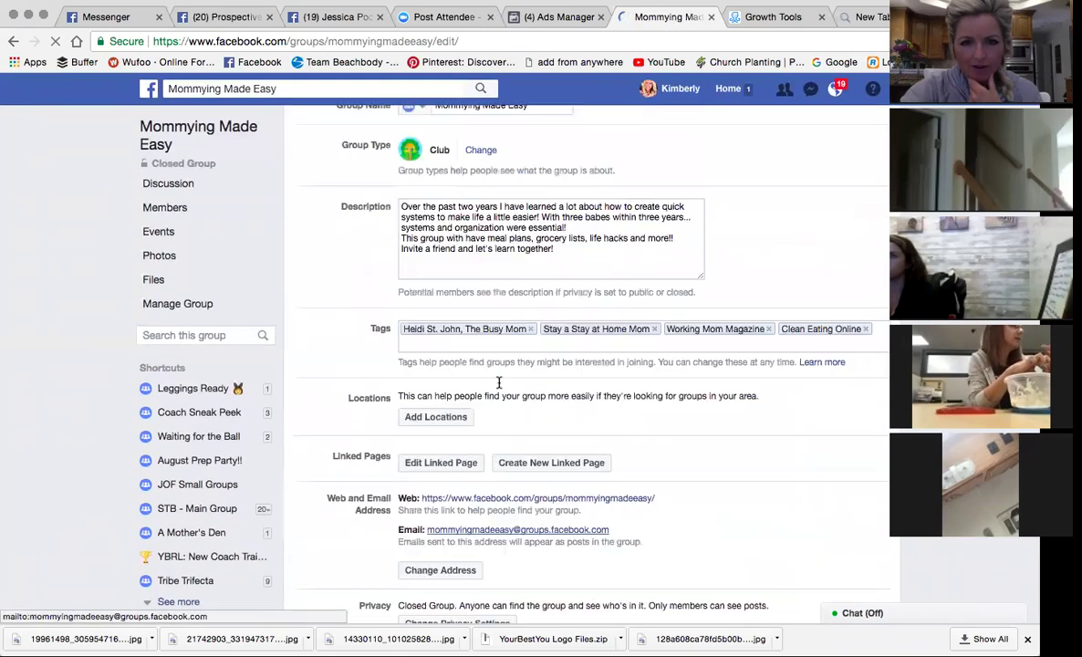
pyautogui.scroll(-2, 500, 379)
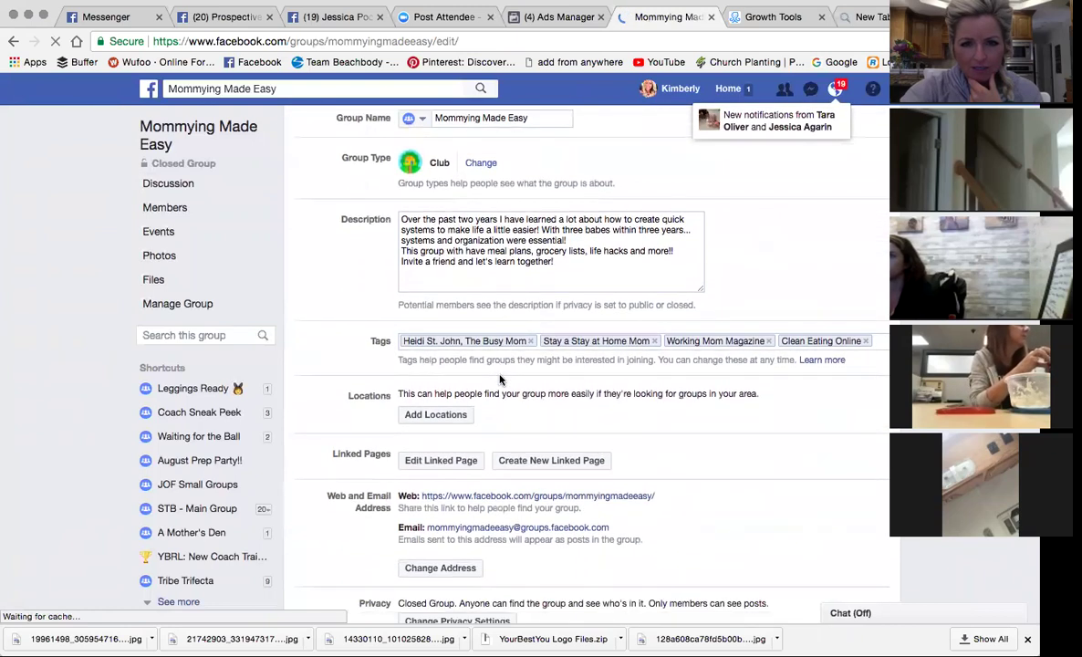
pyautogui.scroll(-4, 502, 442)
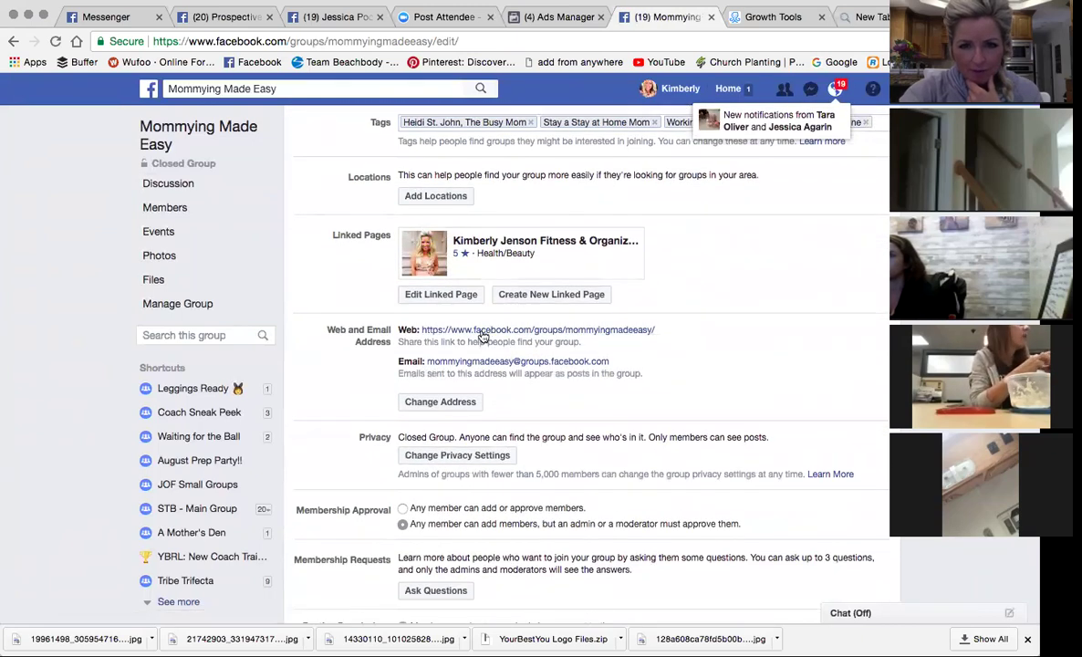
pyautogui.click(480, 334)
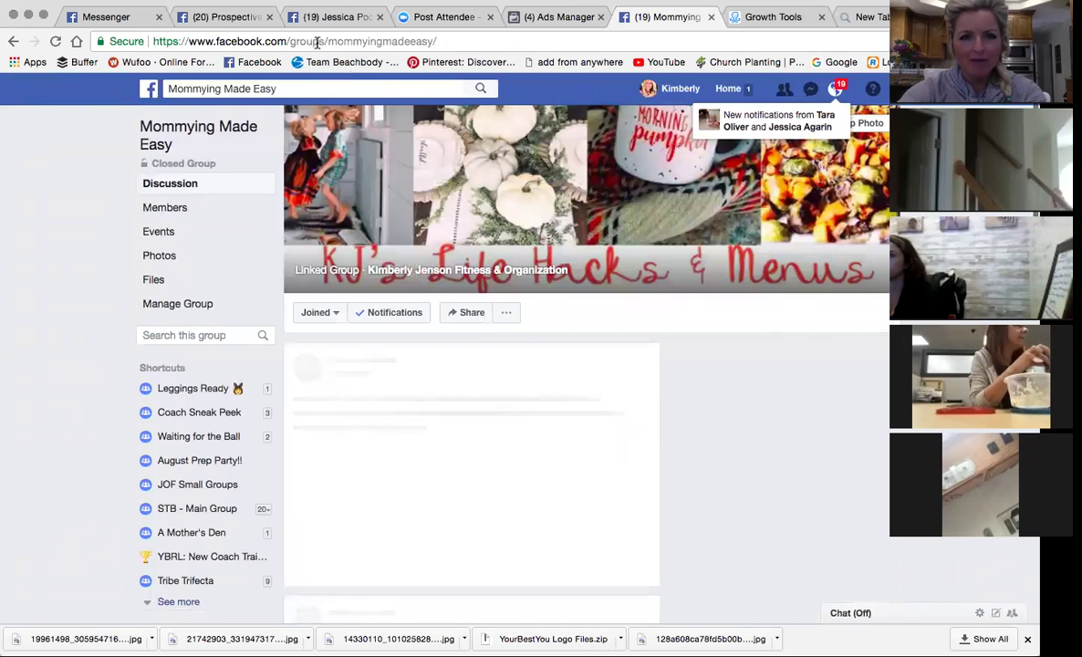
pyautogui.click(318, 41)
pyautogui.press('super+c')
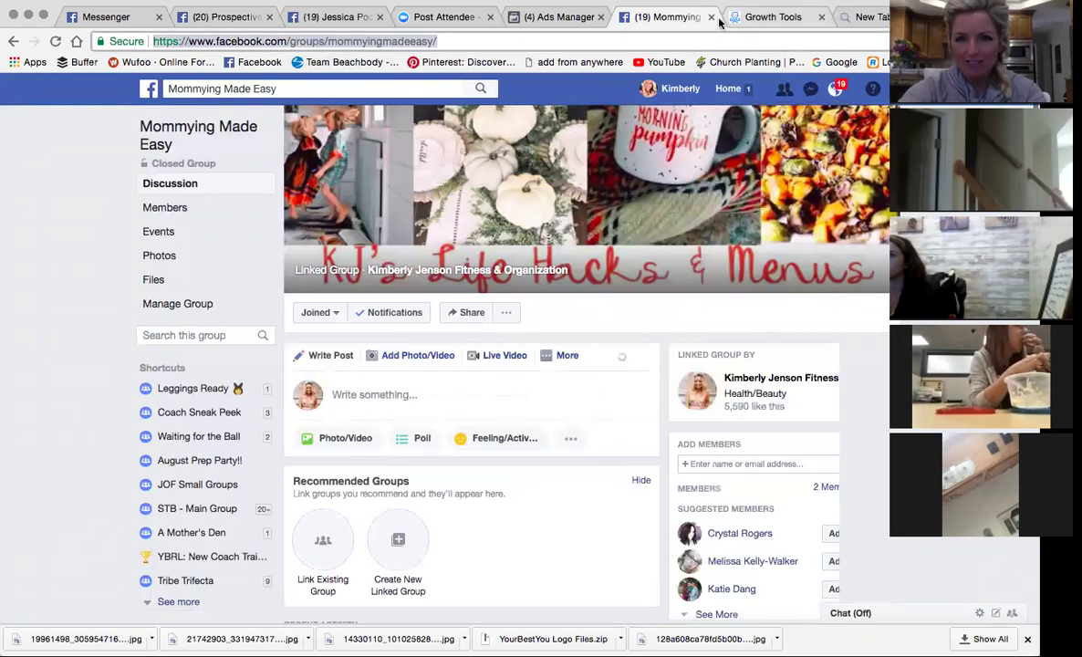
pyautogui.click(730, 16)
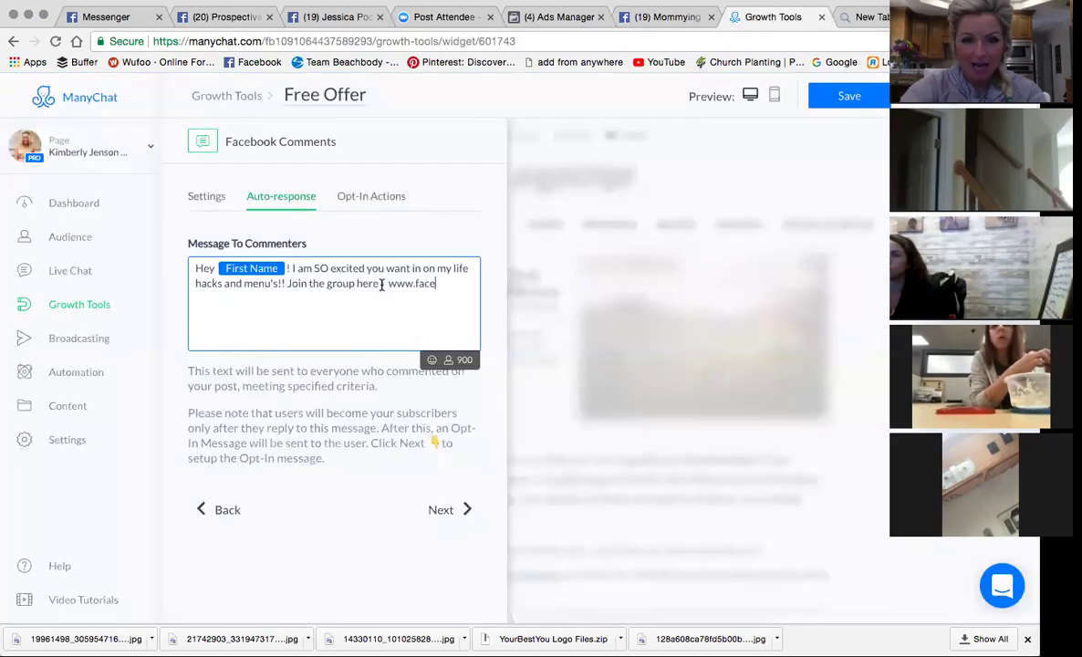
# - Add the Mommying Made Easy group link and "Excited to get to know you and help you with some simple life hacks!" to the auto-response message
pyautogui.press('super+v')
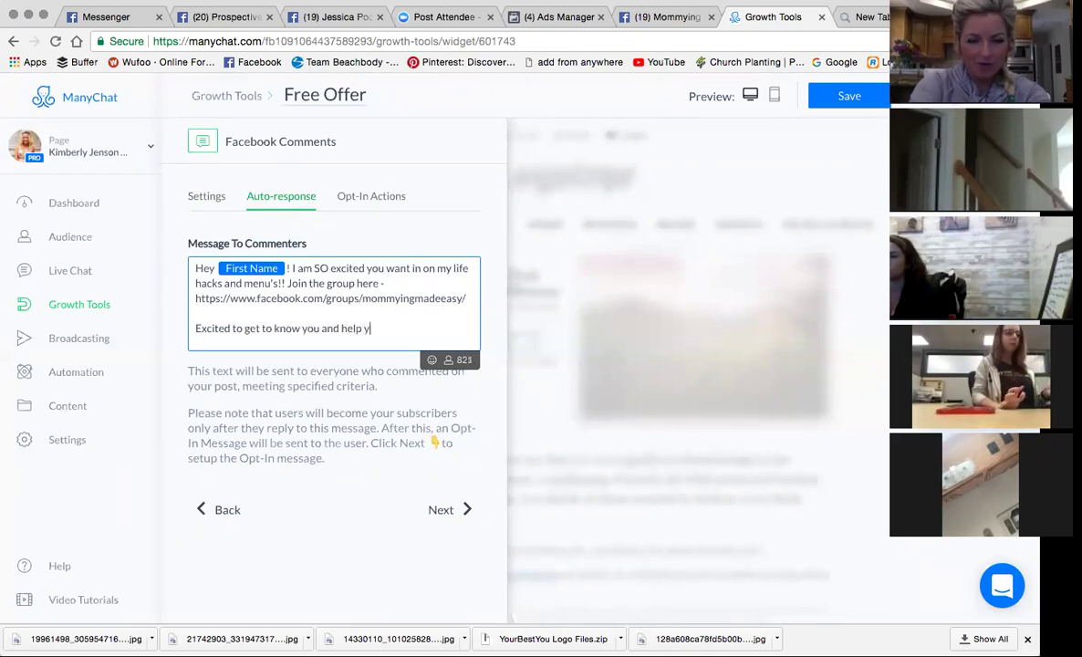
pyautogui.write('with some s')
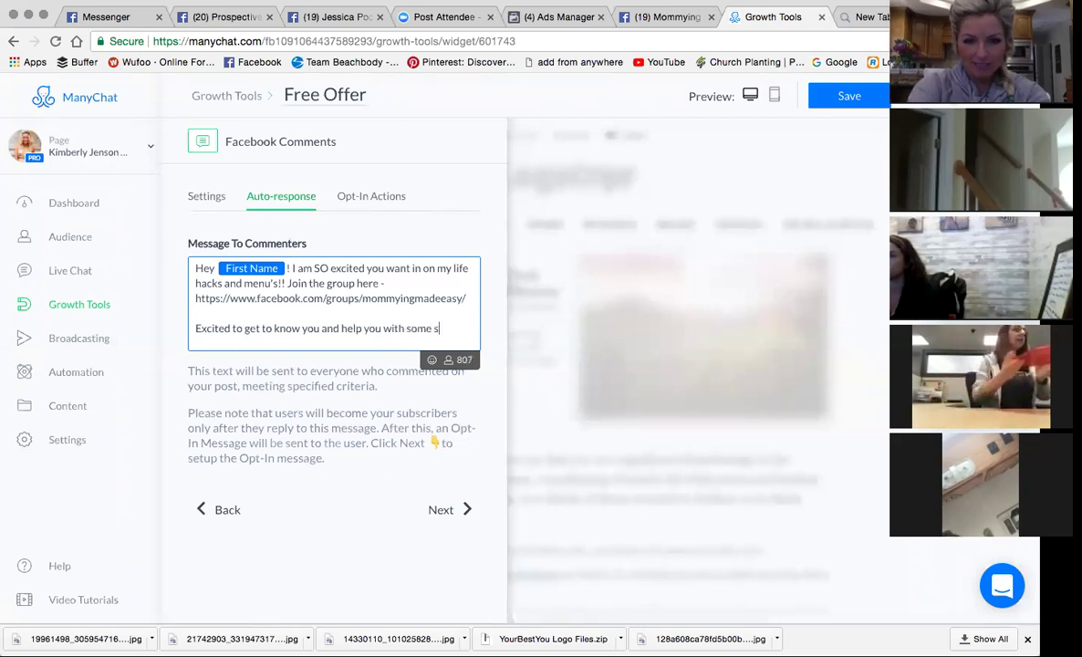
pyautogui.write('imple life hacks!')
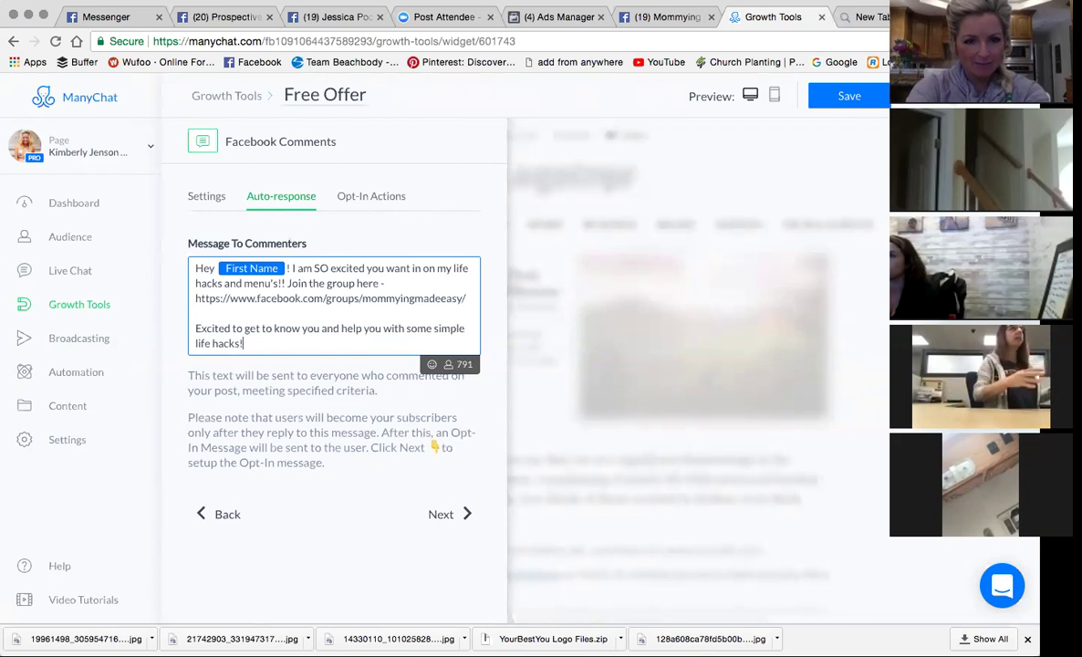
# - Close the auto-response message with "Have a great day," and the sender's initials on separate lines
pyautogui.press('Return')
pyautogui.press('Return')
pyautogui.write('Have a great day,')
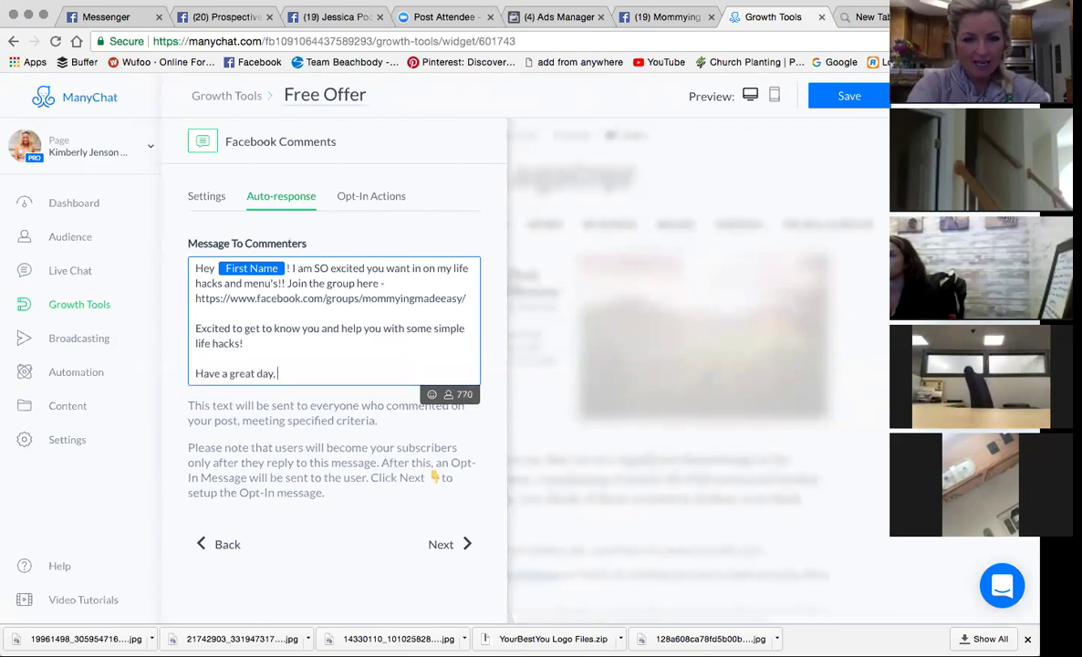
pyautogui.press('BackSpace')
pyautogui.press('BackSpace')
pyautogui.press('Return')
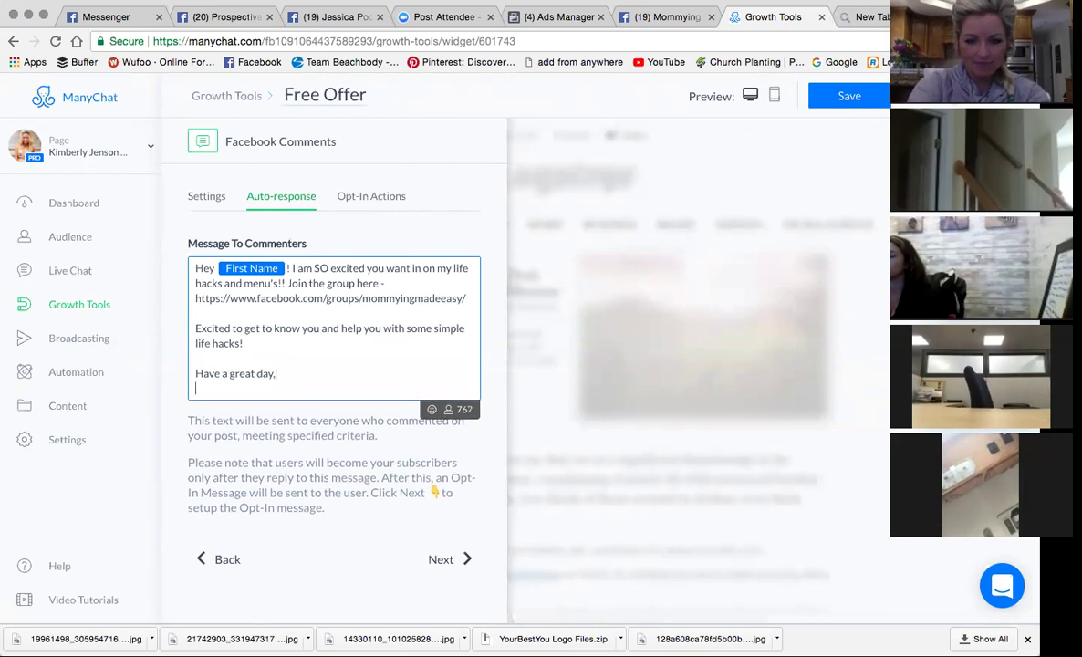
pyautogui.write('KJ')
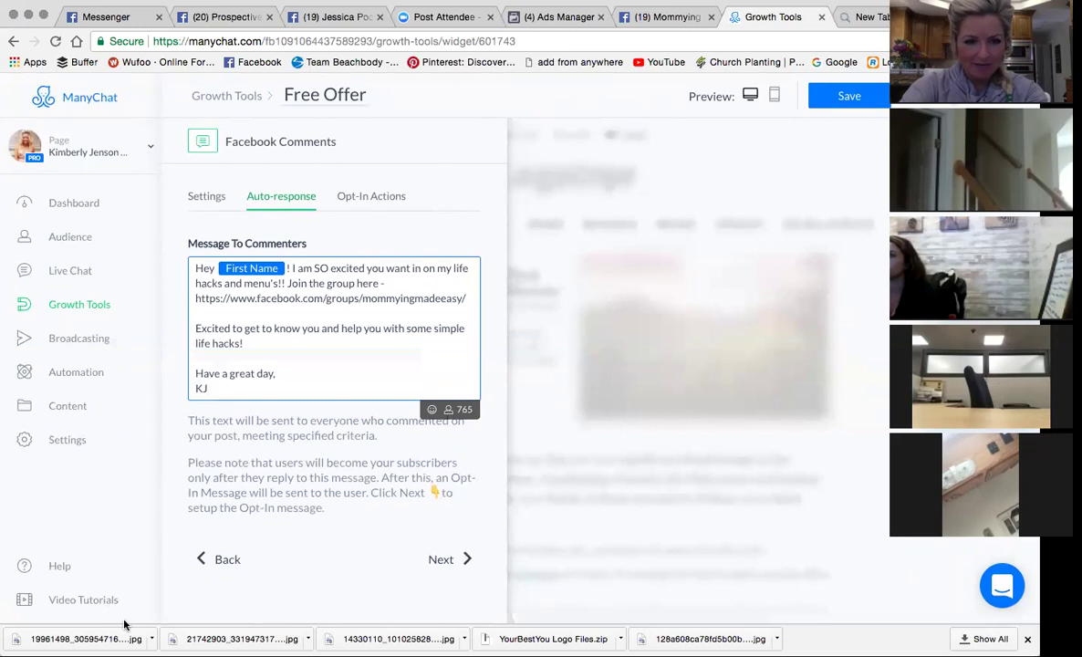
# - Proceed to the opt-in actions, keep "Don't send the opt-in message" and save the growth tool
pyautogui.click(461, 560)
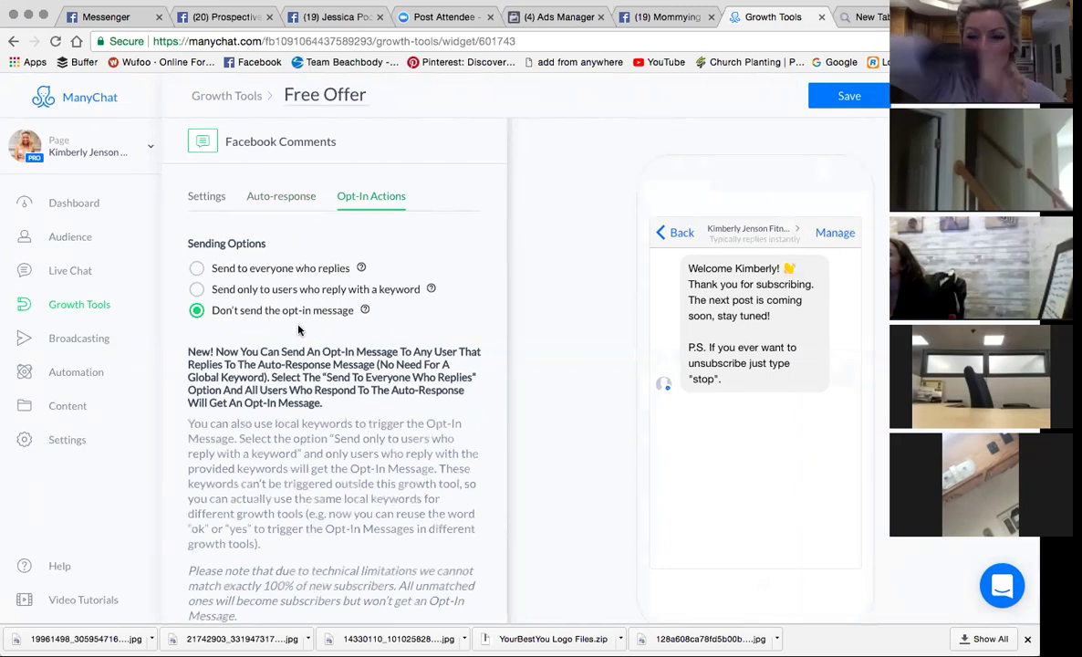
pyautogui.scroll(-1, 299, 331)
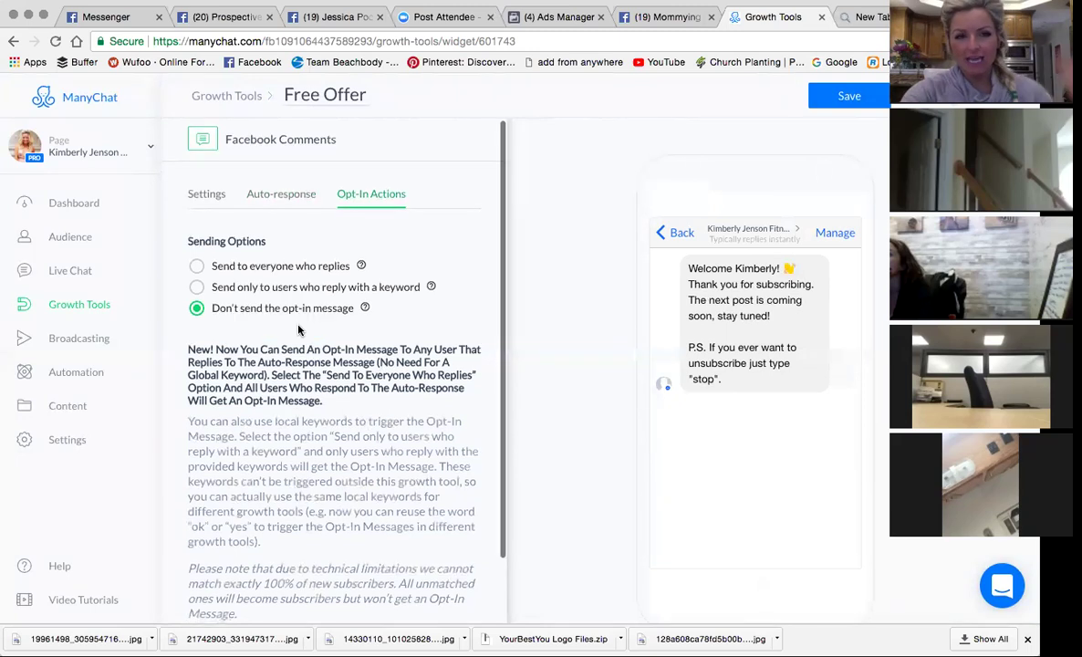
pyautogui.scroll(-3, 299, 327)
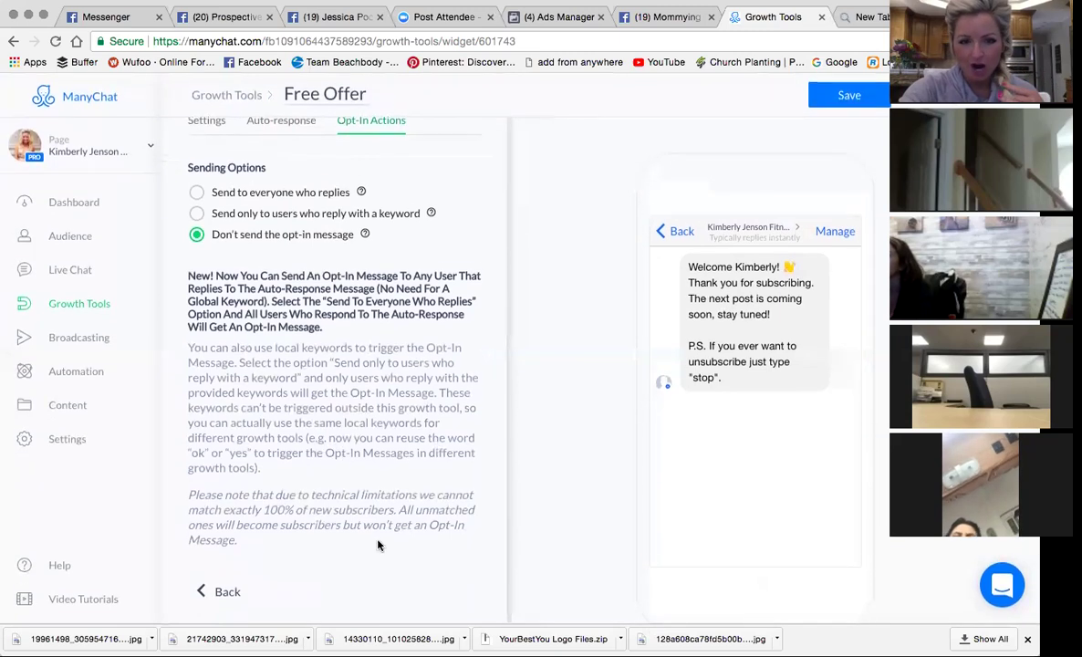
pyautogui.scroll(-1, 572, 358)
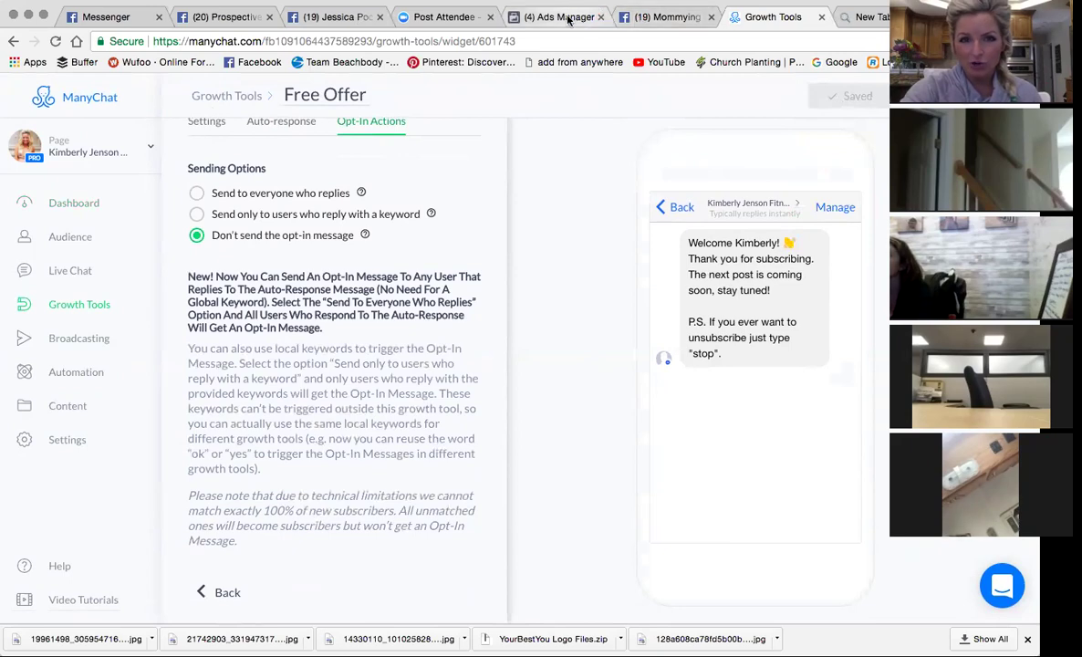
# - Switch to the Mommying Made Easy Facebook group and go back to the linked business page
pyautogui.click(673, 19)
pyautogui.scroll(-6, 416, 390)
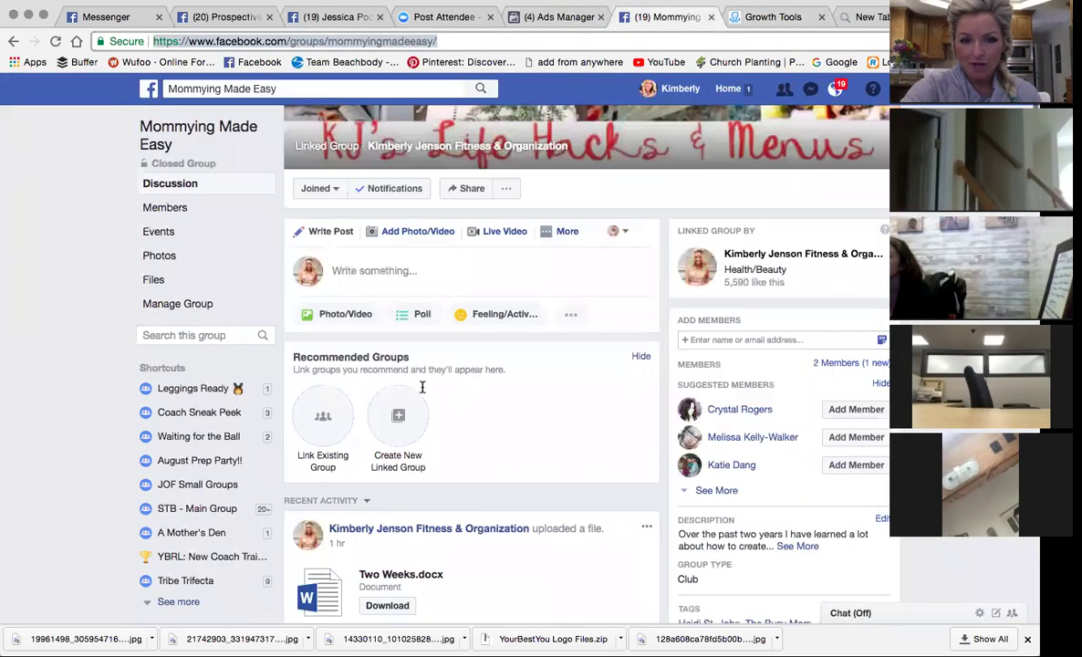
pyautogui.click(54, 41)
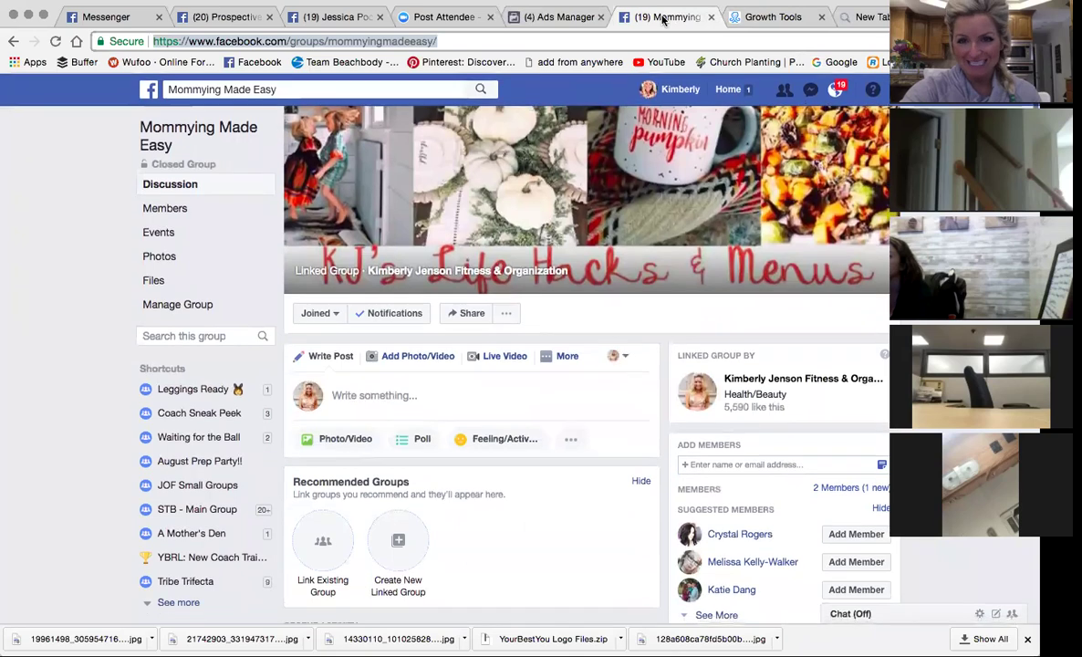
pyautogui.click(14, 46)
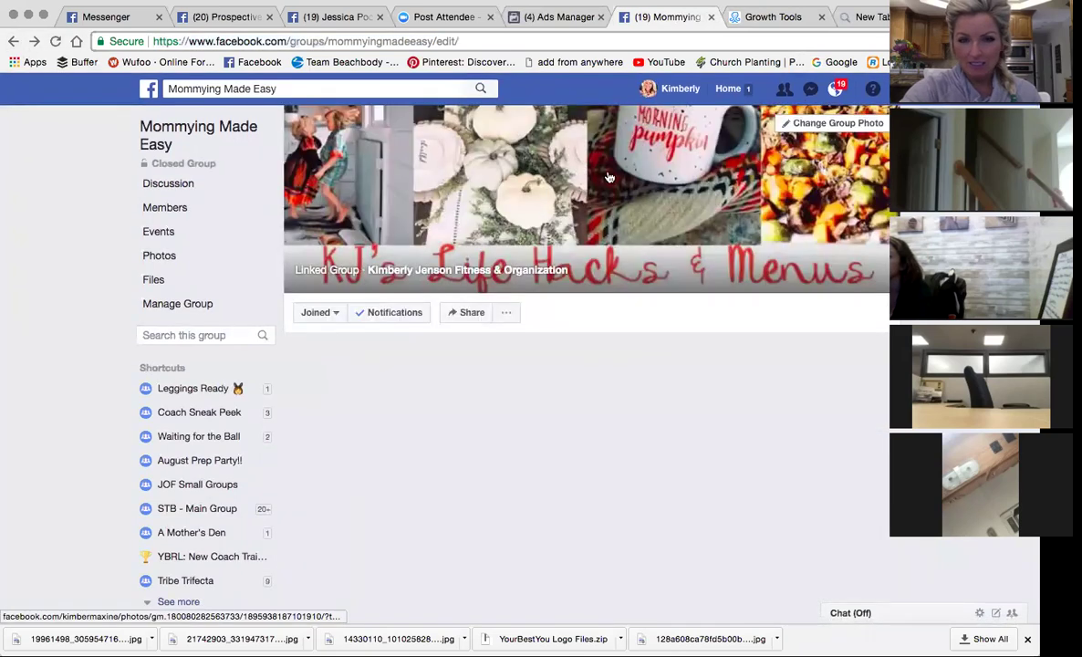
pyautogui.click(13, 41)
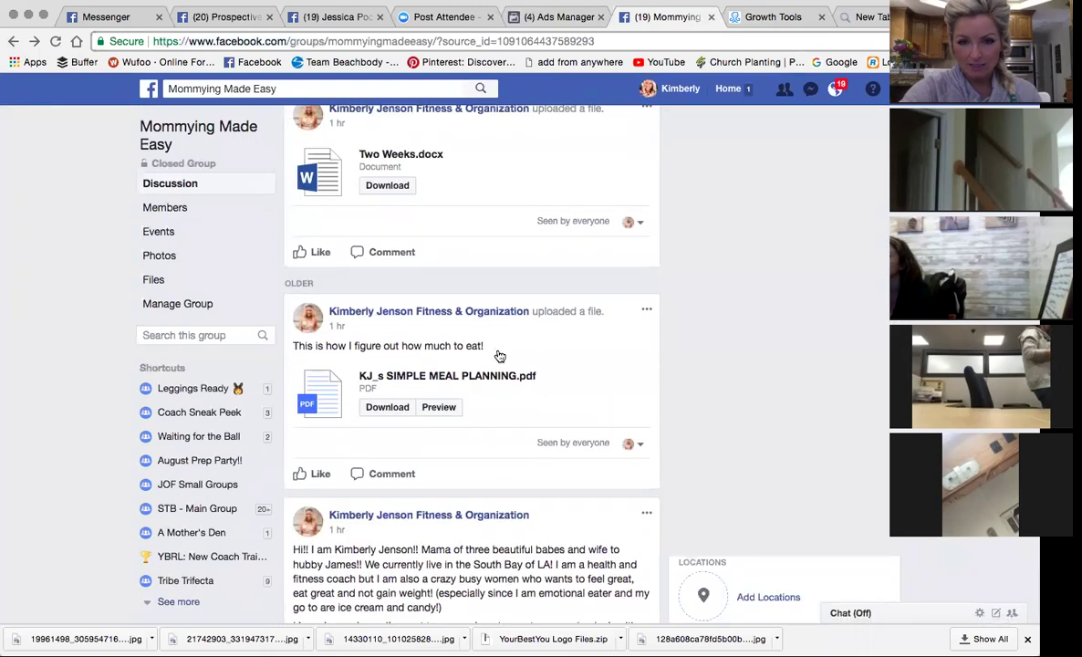
pyautogui.click(14, 41)
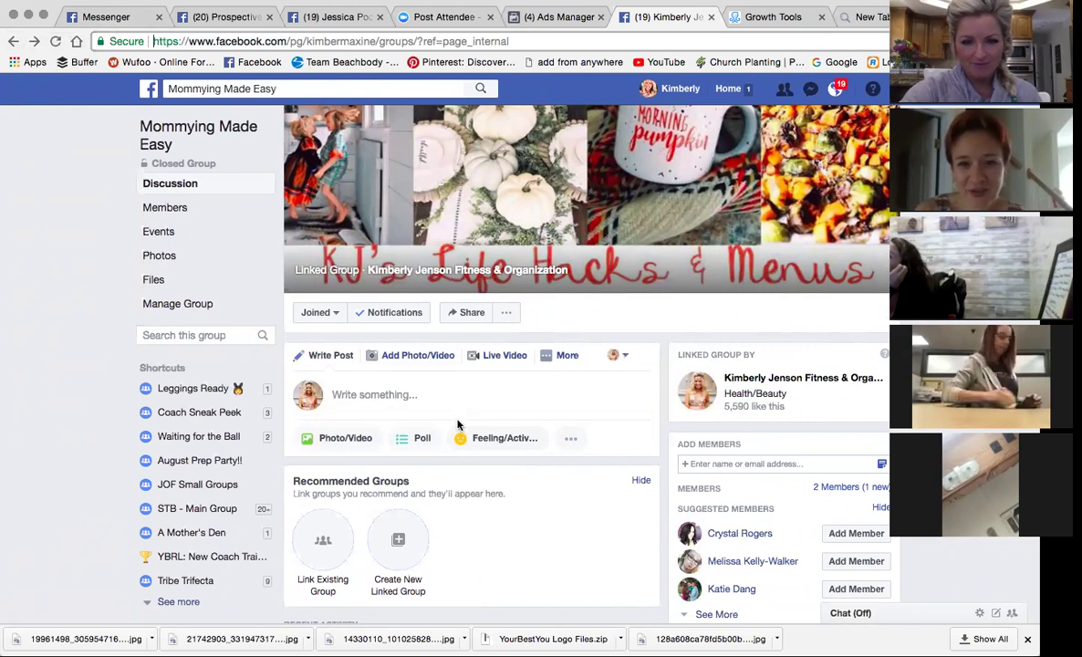
pyautogui.scroll(-3, 458, 432)
pyautogui.click(15, 42)
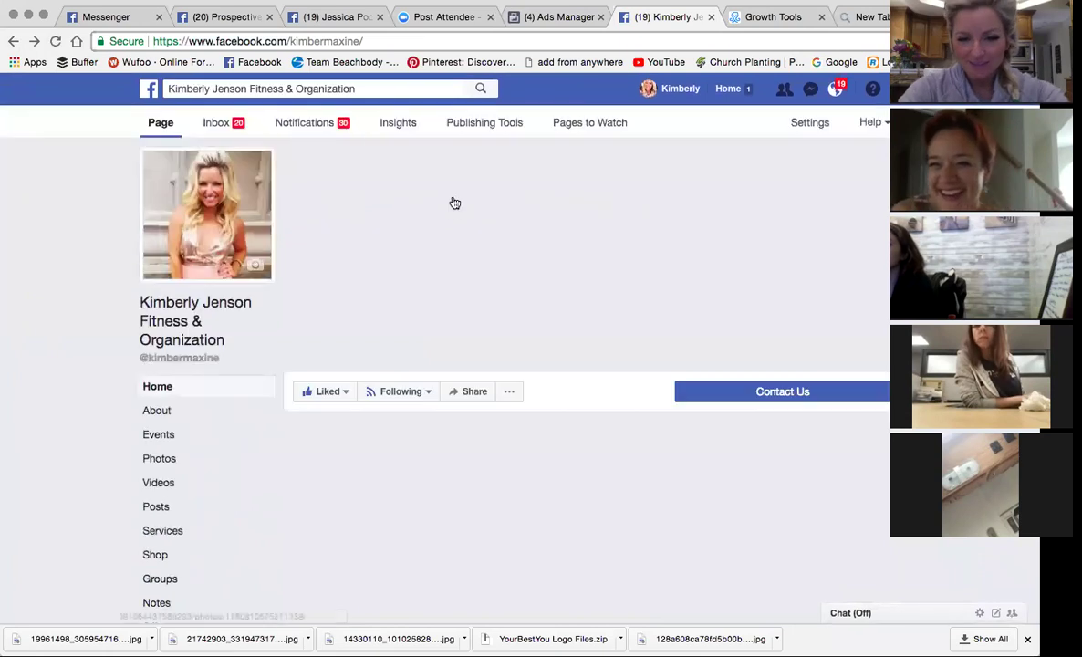
# - Find the free group post on the business page and review its text and photo
pyautogui.scroll(-10, 457, 201)
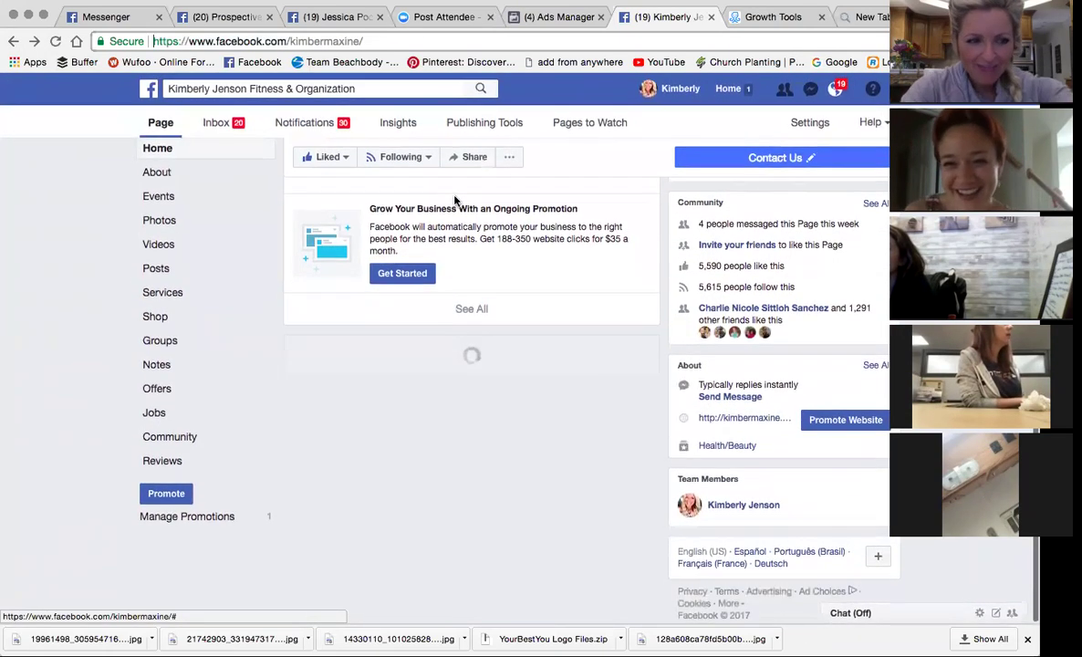
pyautogui.scroll(-8, 451, 264)
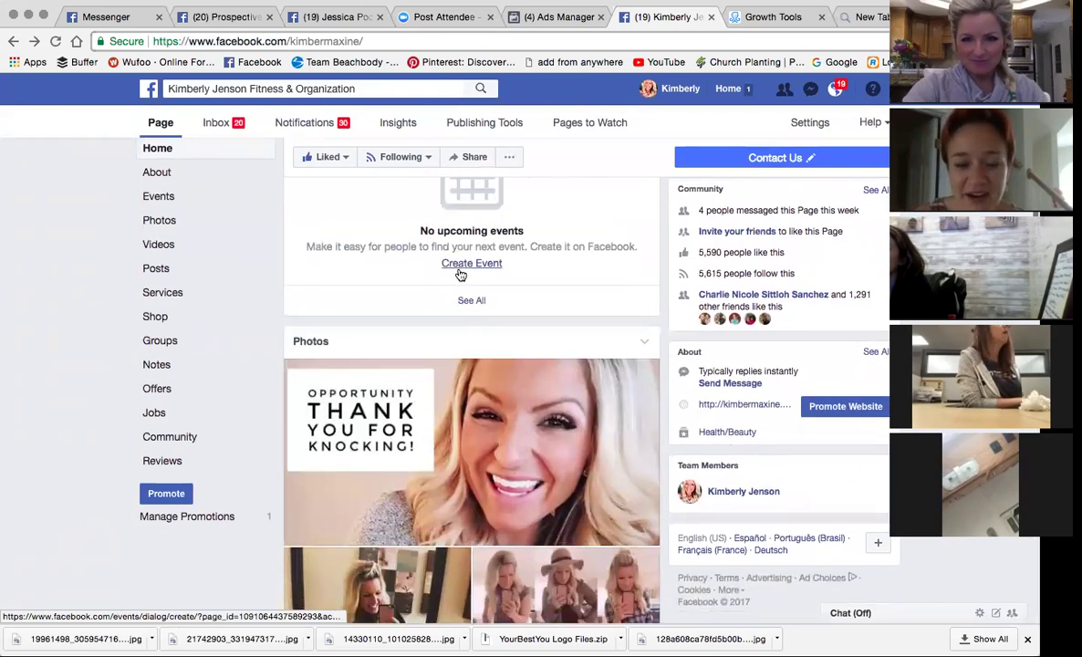
pyautogui.scroll(-10, 459, 273)
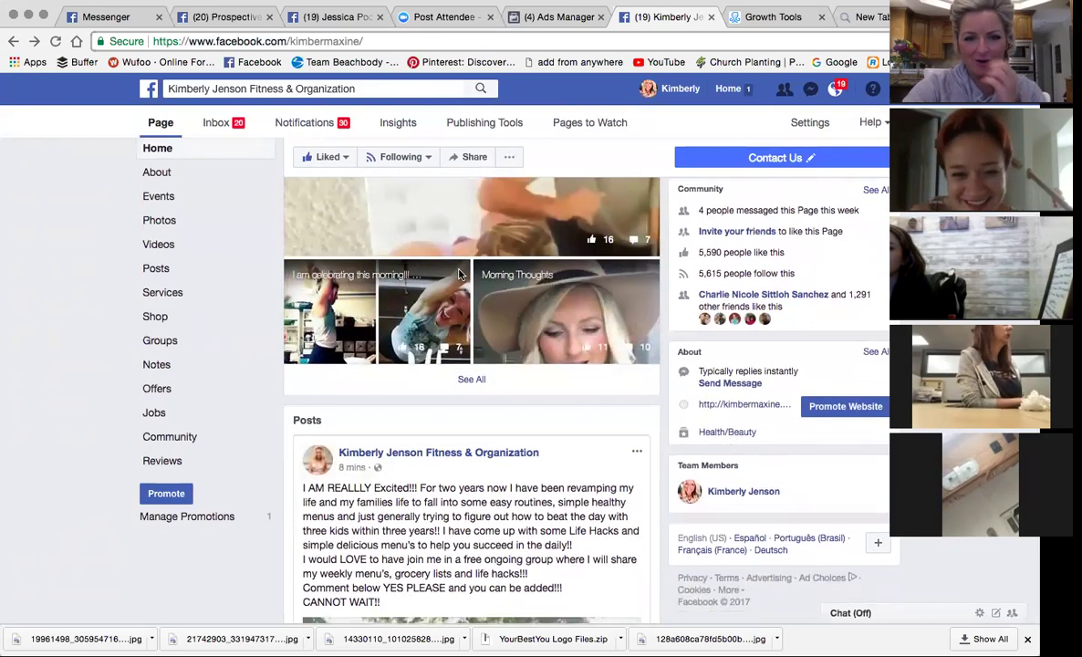
pyautogui.scroll(-5, 459, 273)
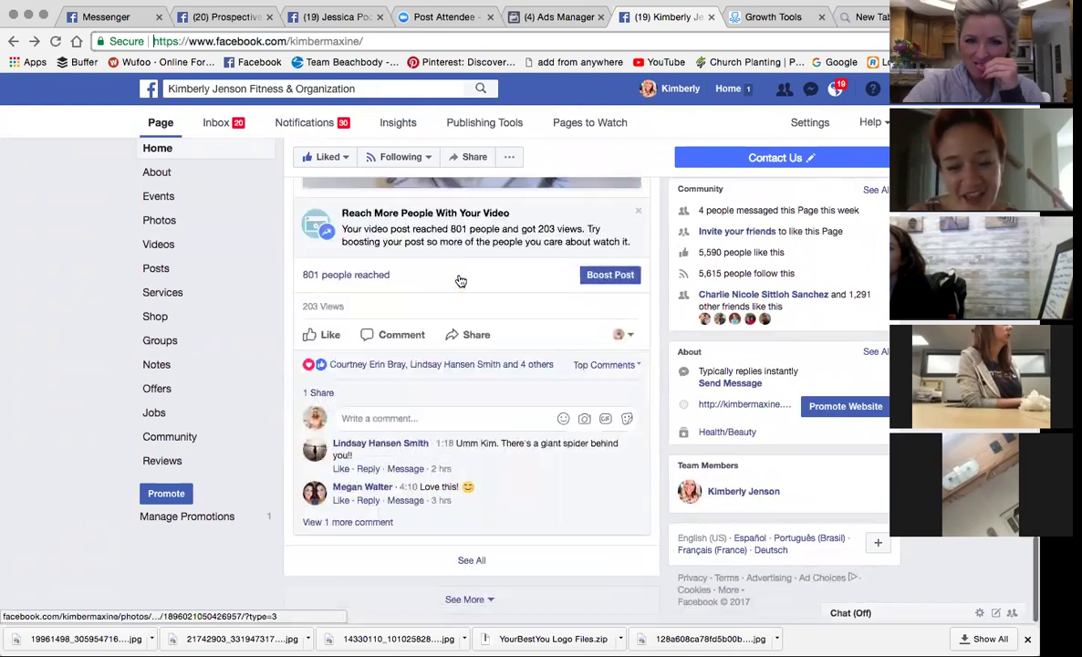
pyautogui.scroll(4, 459, 278)
pyautogui.scroll(6, 458, 278)
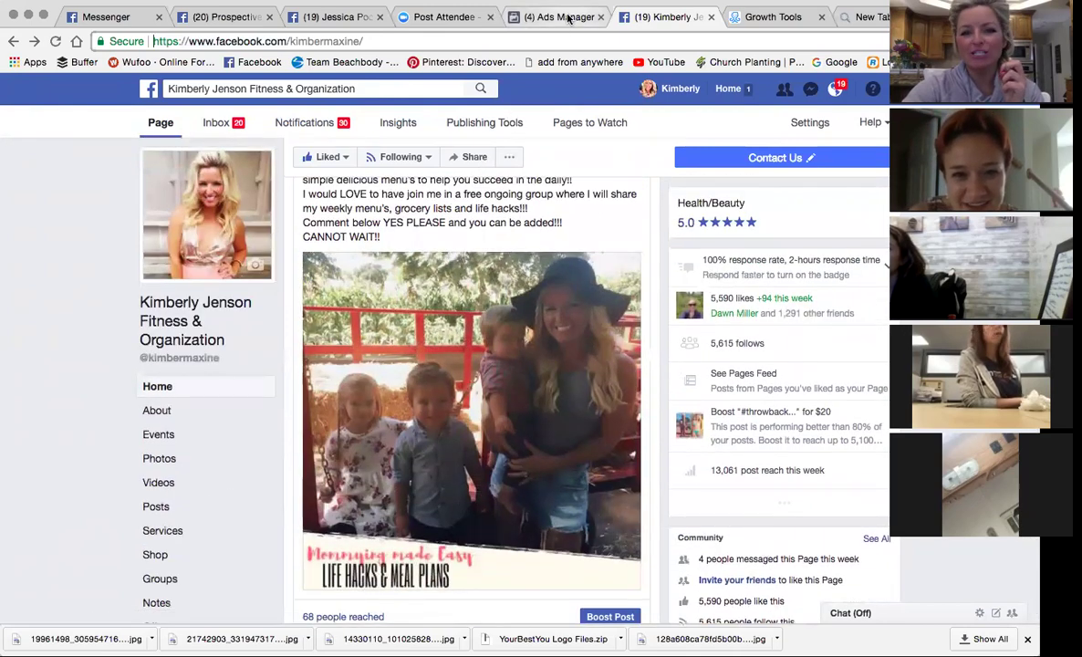
pyautogui.scroll(-2, 527, 270)
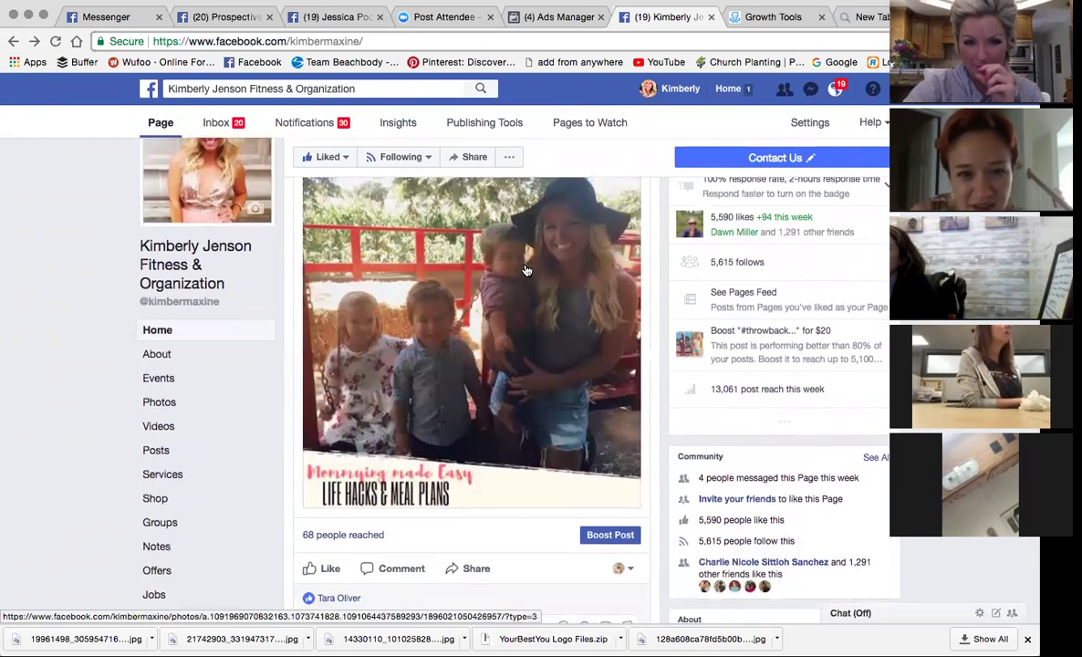
pyautogui.scroll(2, 527, 270)
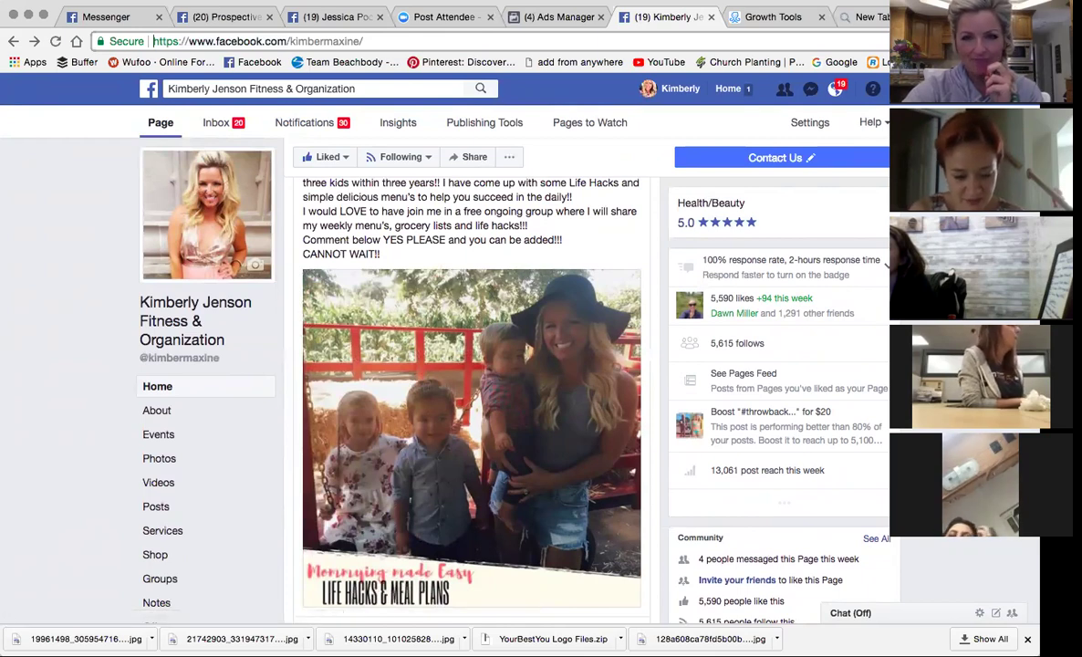
# - Switch to Ads Manager, start the campaign over instead of resuming the draft, and choose the Engagement objective
pyautogui.click(557, 18)
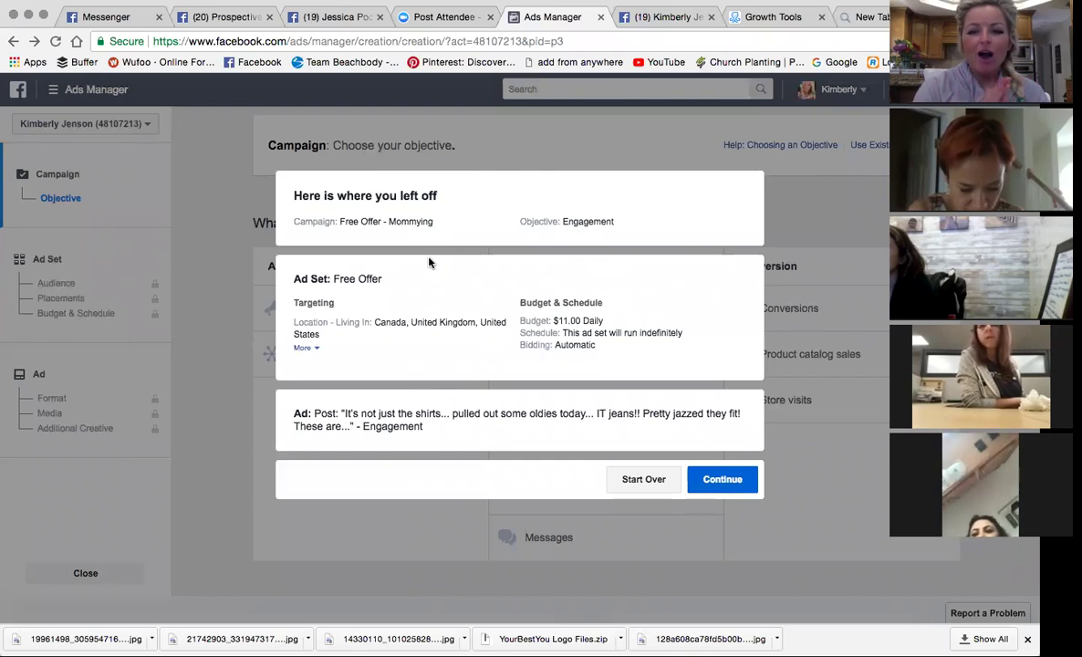
pyautogui.click(633, 481)
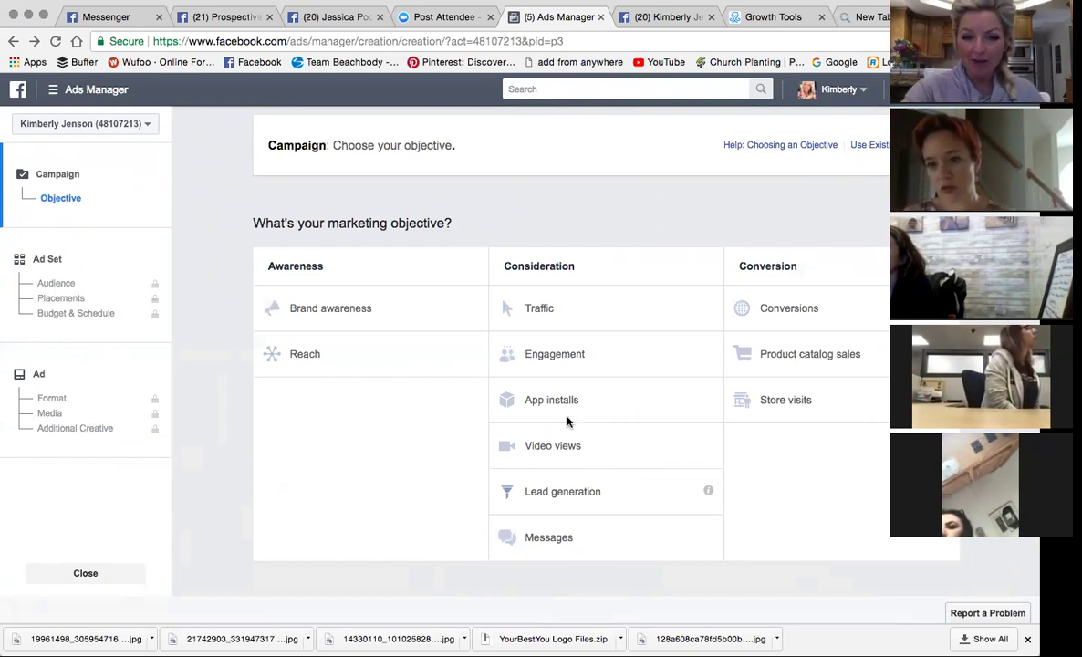
pyautogui.click(540, 354)
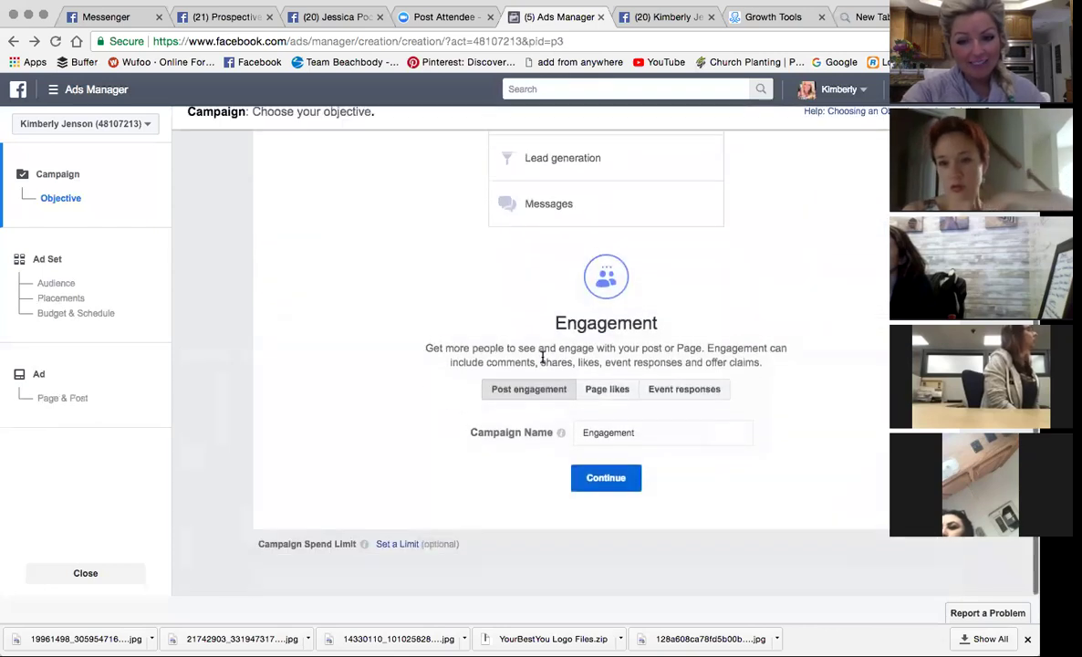
# - Name the post engagement campaign "Free Offer" and continue to the ad set
pyautogui.click(639, 434)
pyautogui.moveTo(640, 434); pyautogui.dragTo(500, 430)
pyautogui.write('Free off')
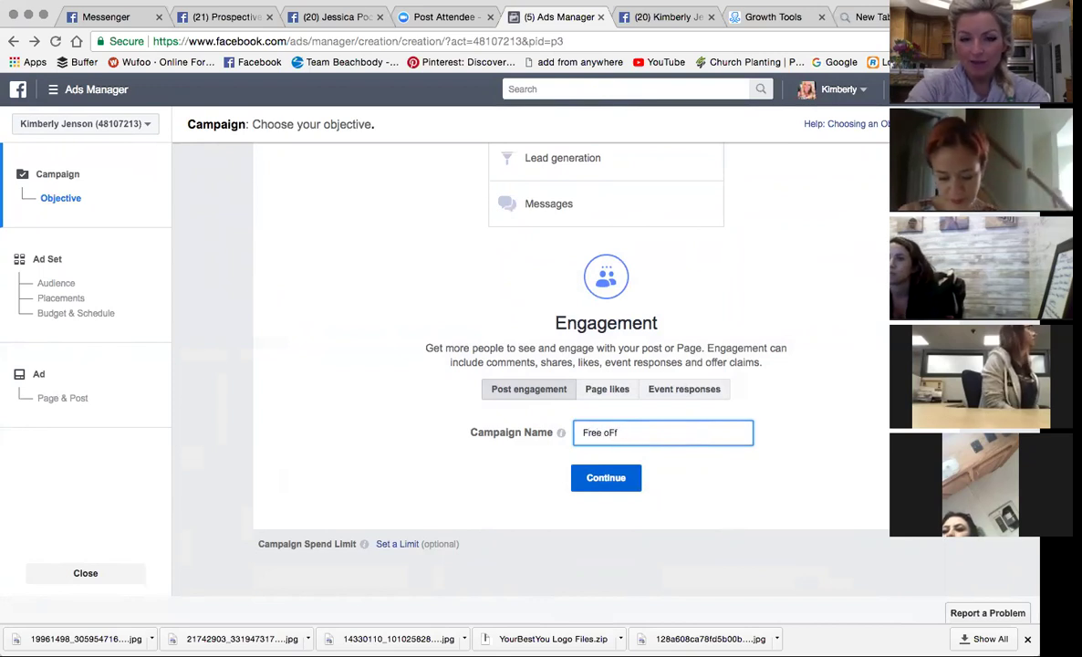
pyautogui.press('BackSpace')
pyautogui.press('BackSpace')
pyautogui.press('BackSpace')
pyautogui.write('Offer')
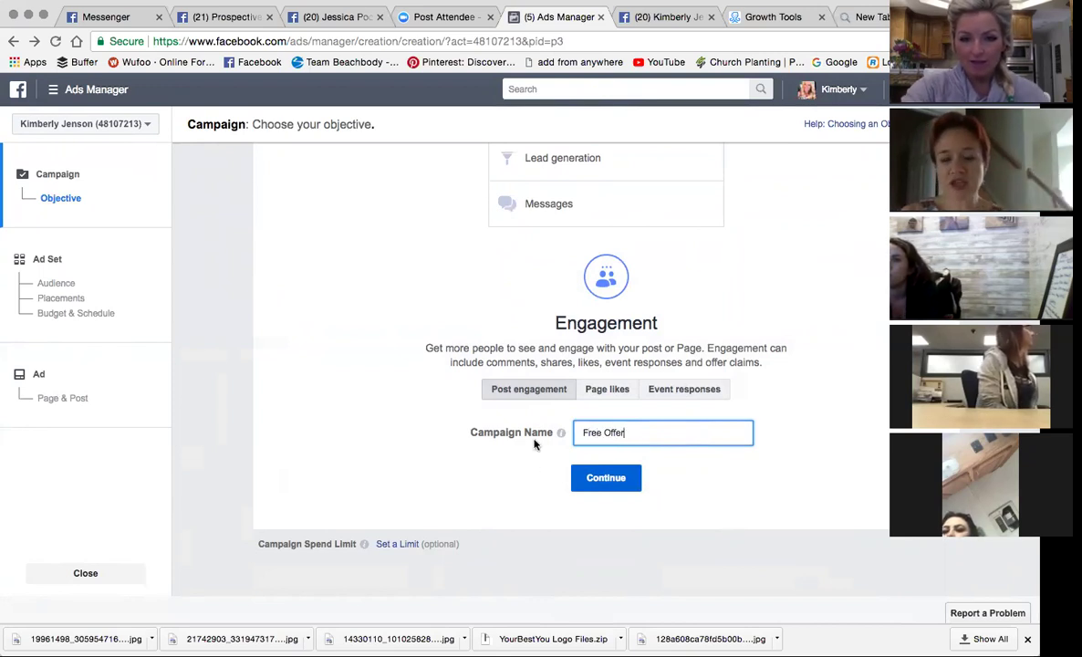
pyautogui.click(605, 478)
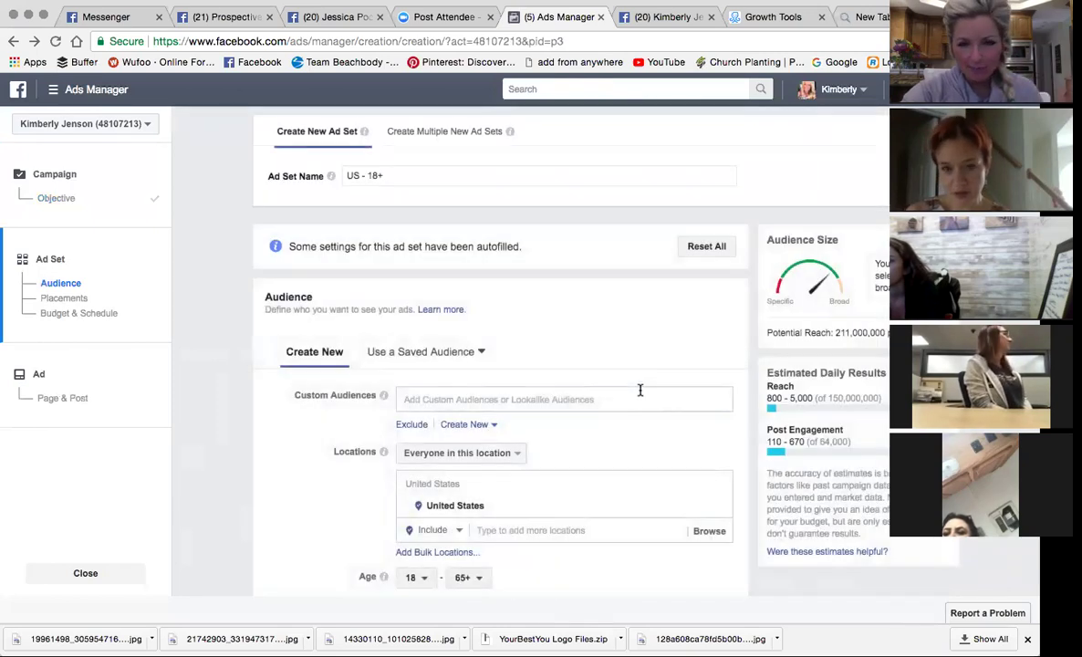
# - Rename the ad set as "Free Offer"
pyautogui.scroll(-1, 634, 397)
pyautogui.scroll(-1, 634, 398)
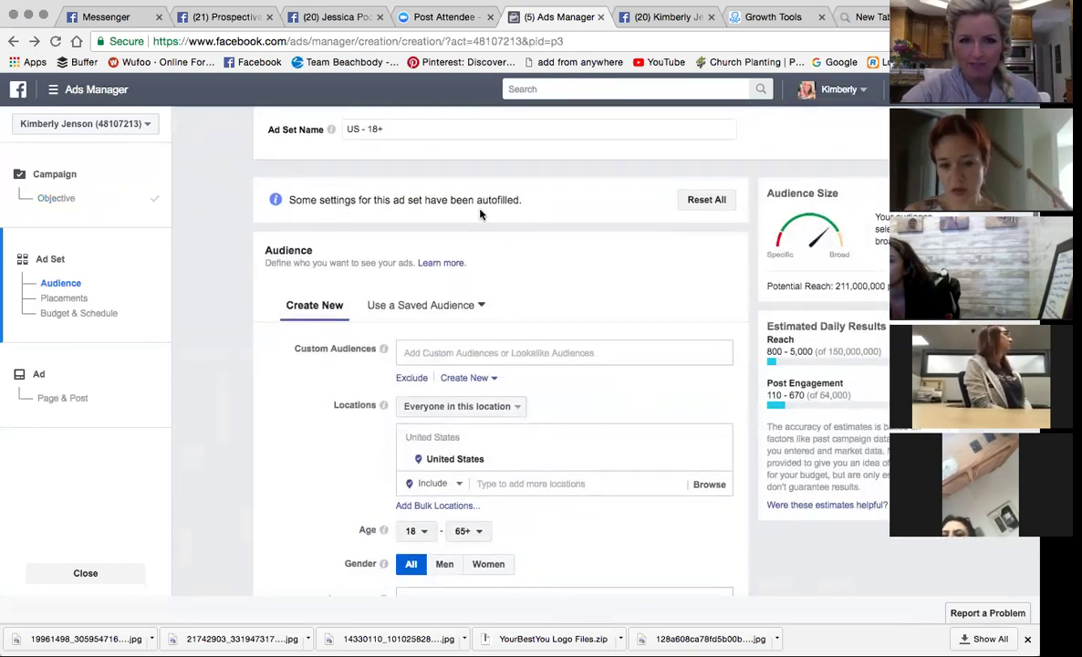
pyautogui.moveTo(434, 135); pyautogui.dragTo(283, 128)
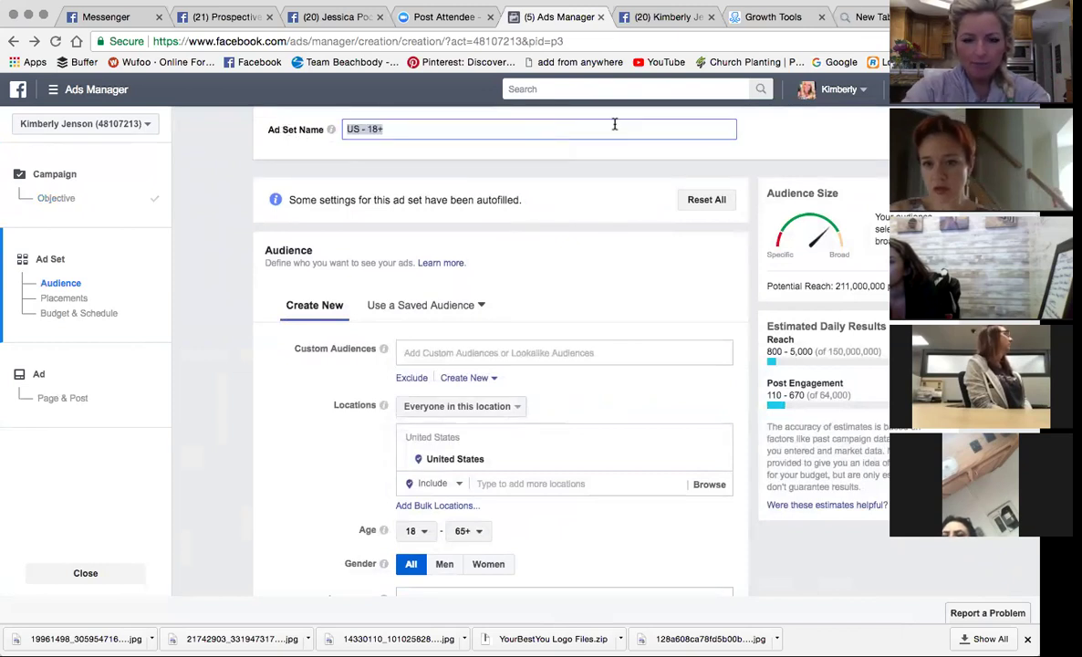
pyautogui.write('Free Offer')
# - Apply the saved audience "Parenting" to the Free Offer ad set
pyautogui.scroll(-2, 548, 268)
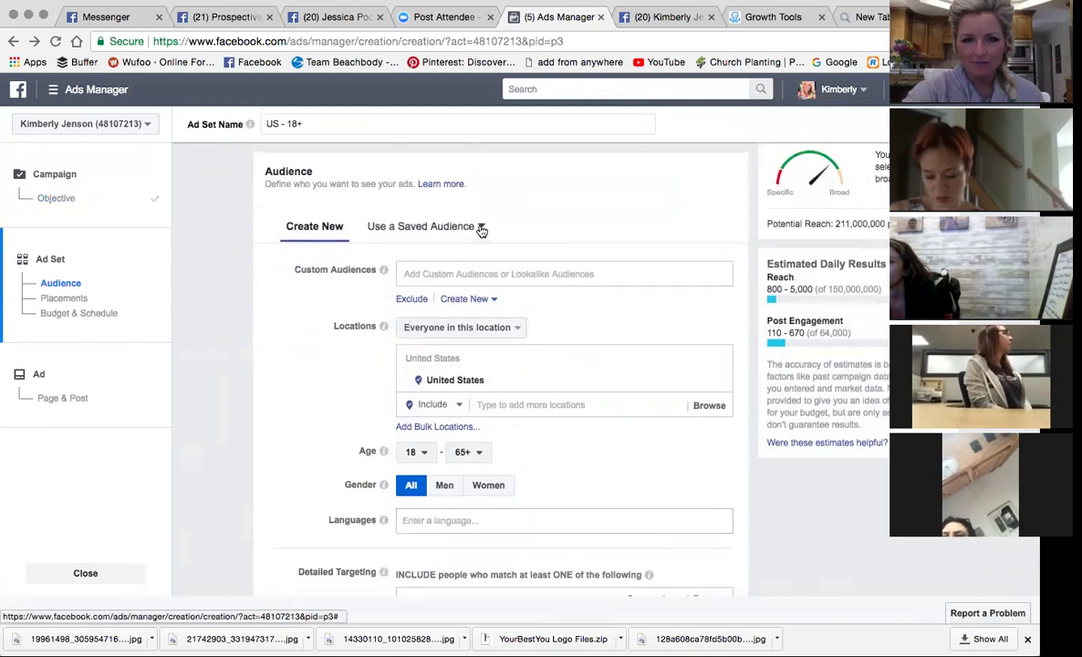
pyautogui.click(481, 231)
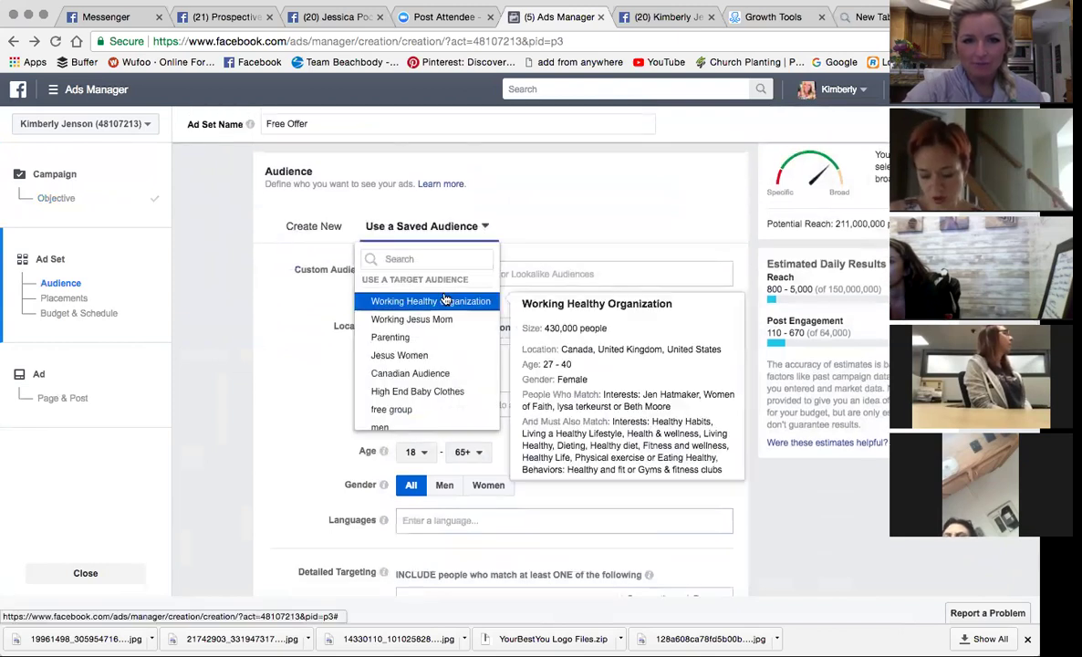
pyautogui.click(429, 344)
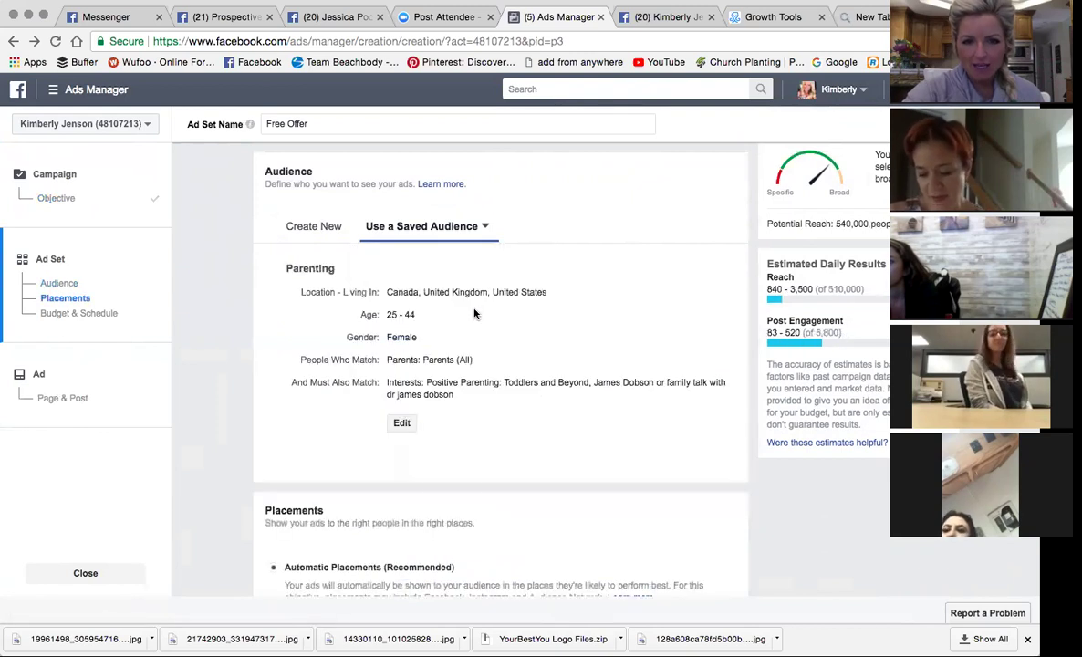
pyautogui.scroll(-2, 499, 311)
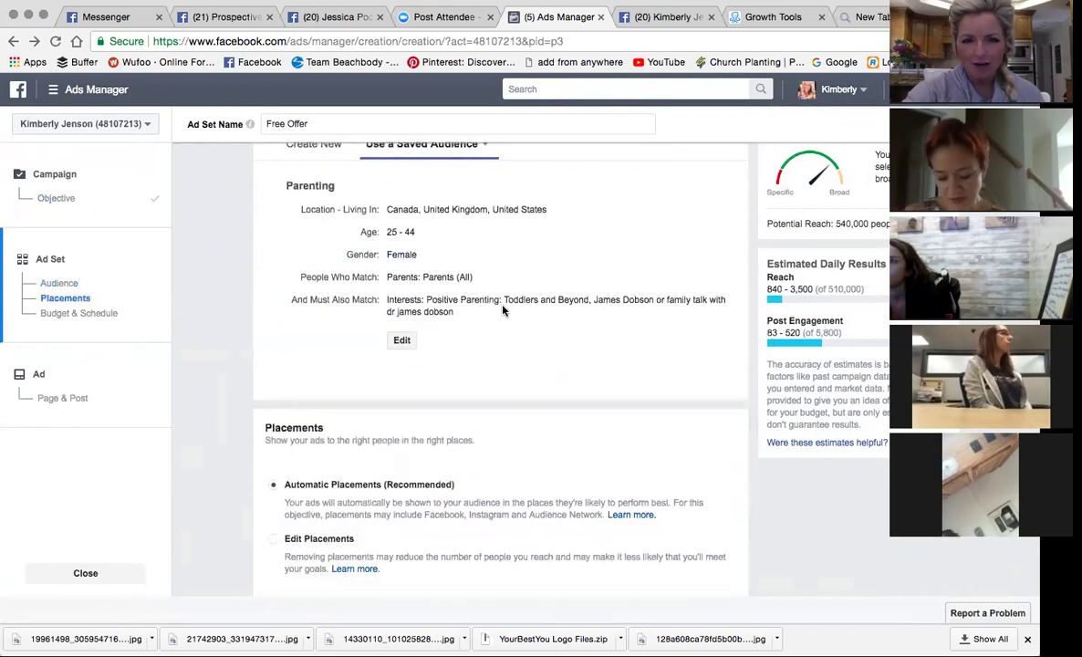
# - Switch the ad set to manually edited placements and exclude the Instagram and Audience Network platforms
pyautogui.scroll(-4, 536, 311)
pyautogui.scroll(-3, 535, 311)
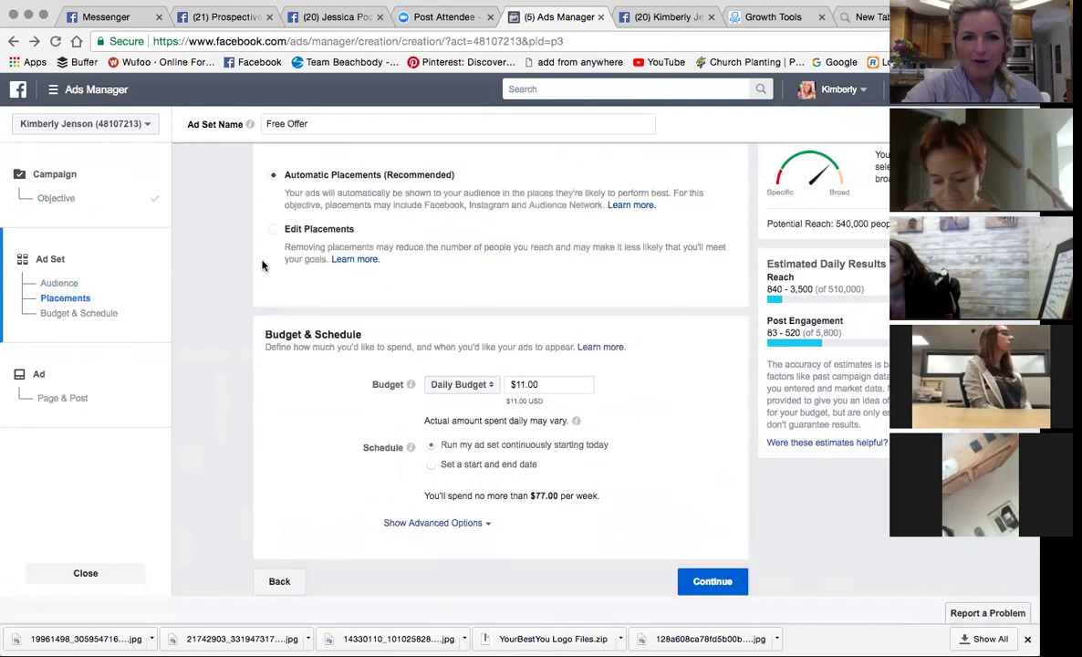
pyautogui.click(273, 231)
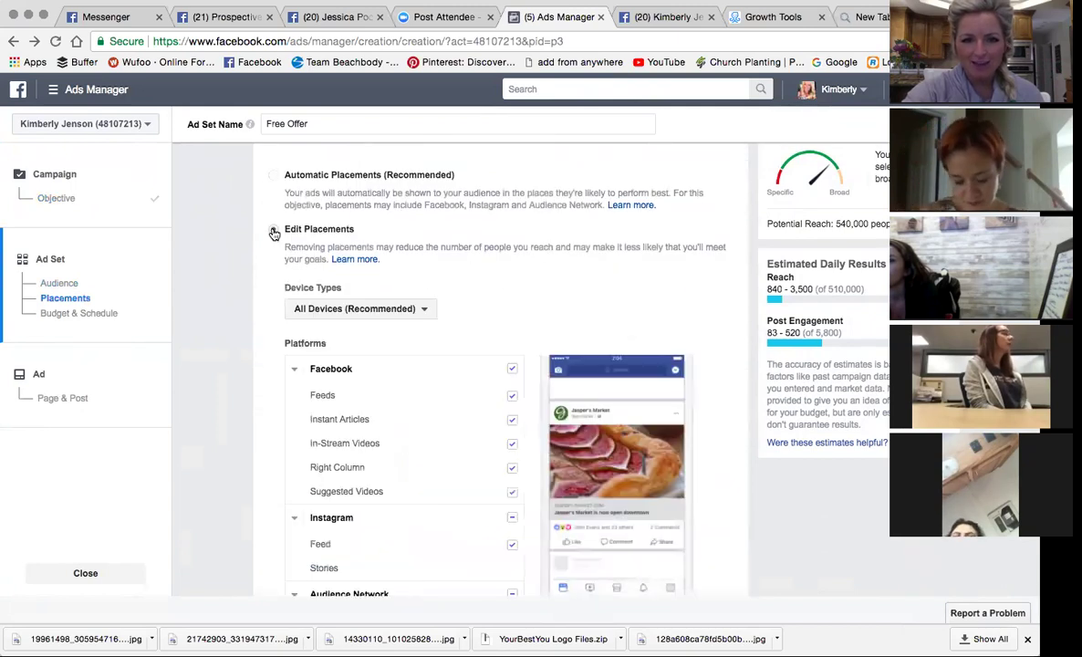
pyautogui.scroll(-4, 406, 341)
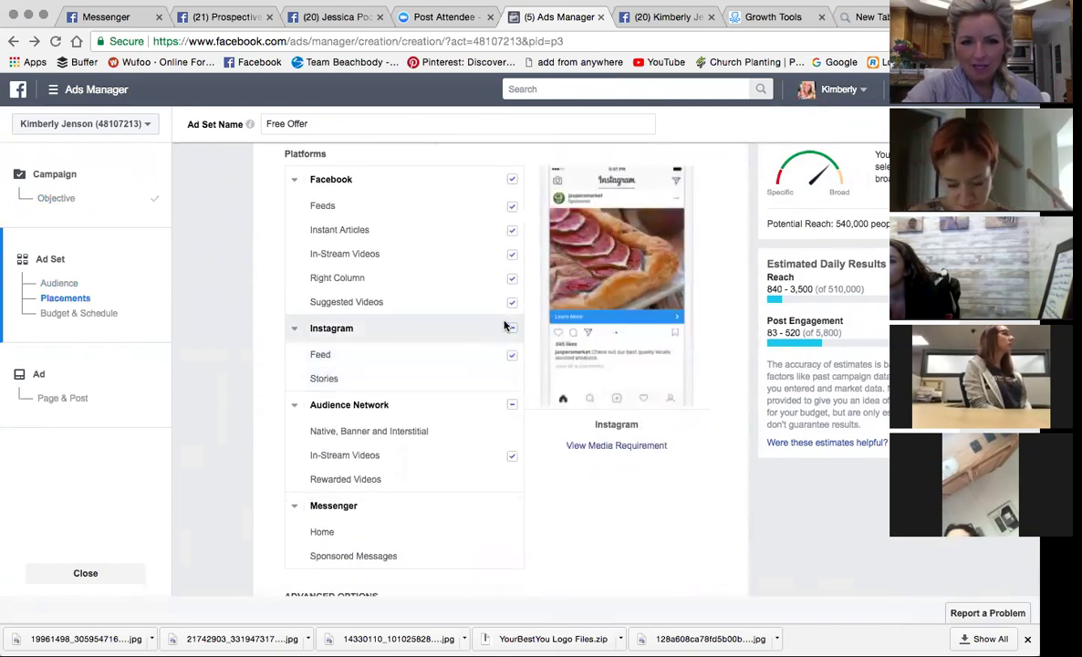
pyautogui.click(512, 404)
pyautogui.scroll(2, 507, 397)
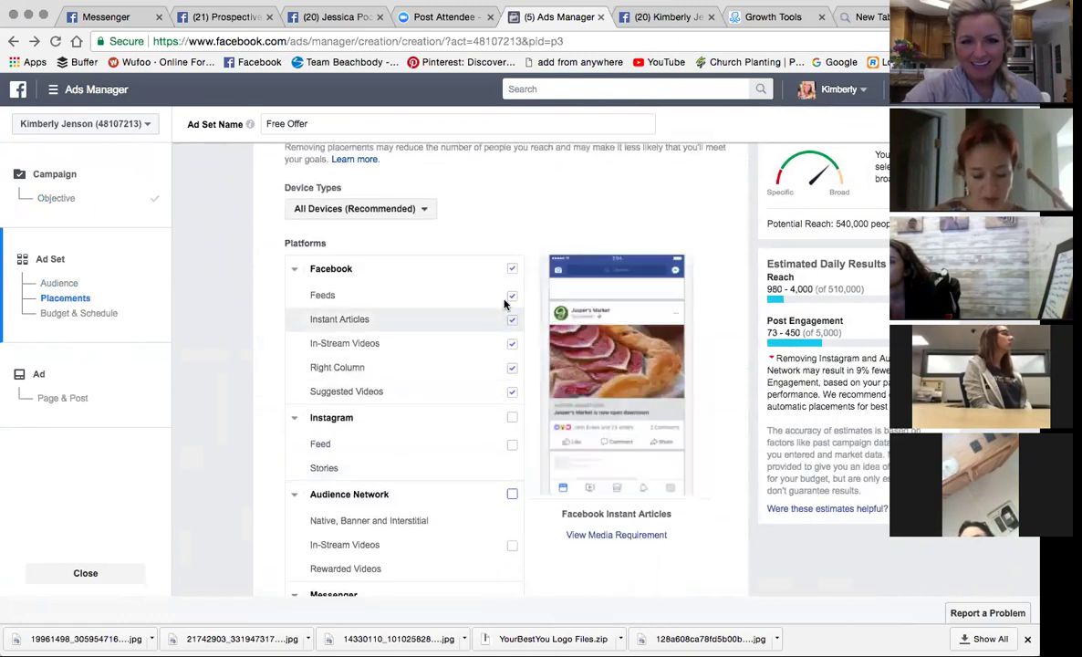
# - Exclude Instant Articles, In-Stream Videos, Right Column and Suggested Videos from the Facebook placements, keeping only Feeds
pyautogui.click(511, 320)
pyautogui.click(512, 344)
pyautogui.click(511, 367)
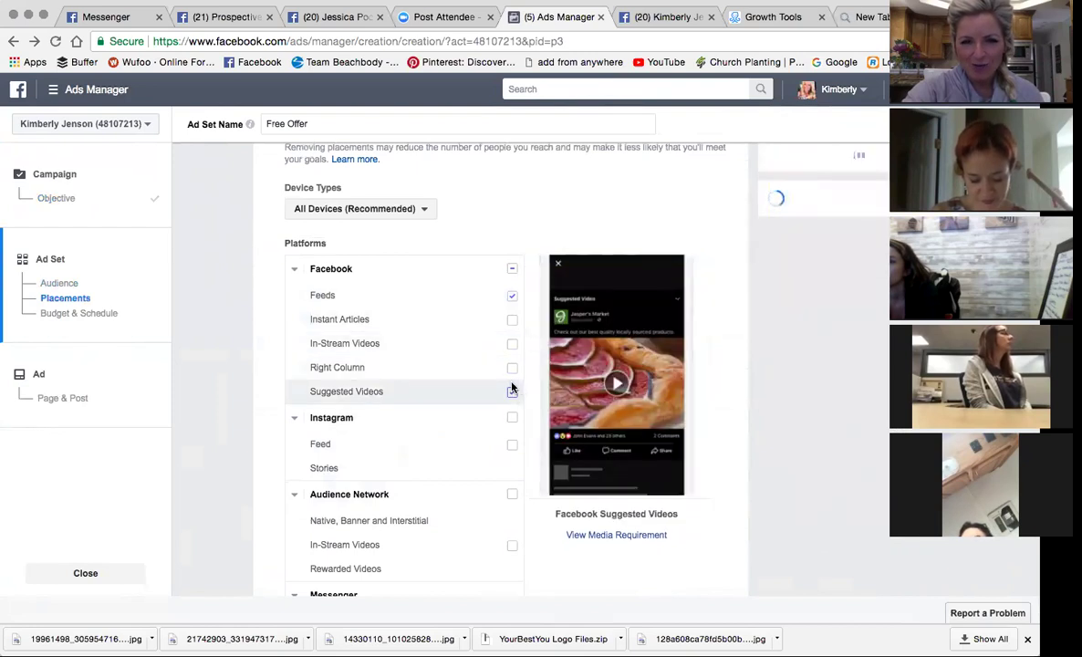
pyautogui.click(512, 392)
# - Set the ad set's daily budget to $2.00 and continue to the ad's page and post settings
pyautogui.scroll(-2, 491, 405)
pyautogui.scroll(-5, 493, 405)
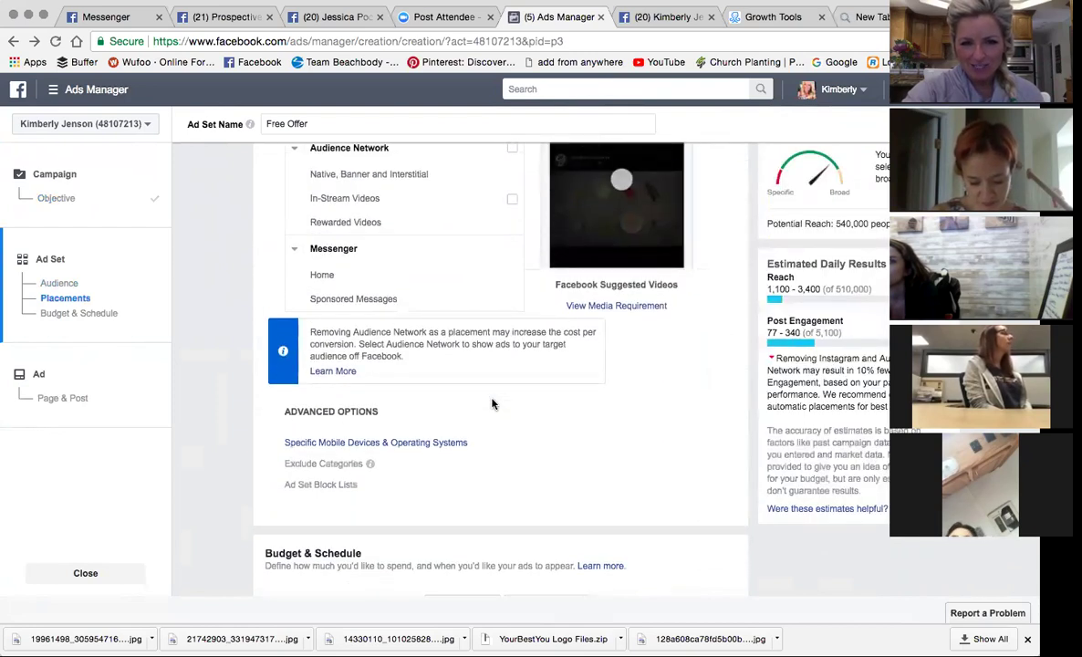
pyautogui.click(551, 377)
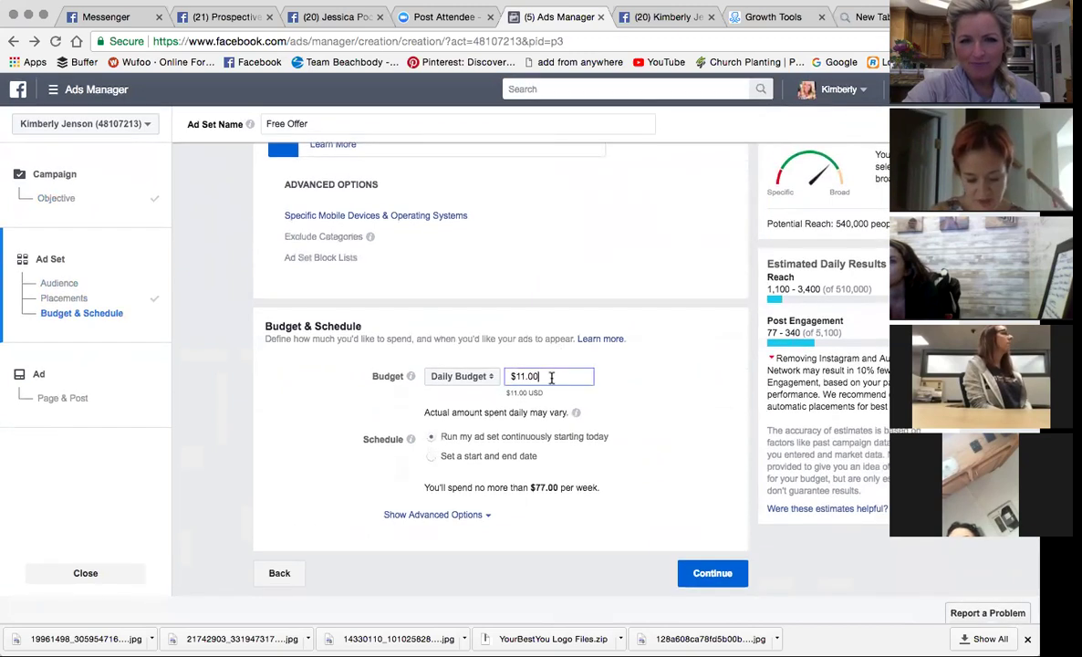
pyautogui.press('super+a')
pyautogui.write('2.00')
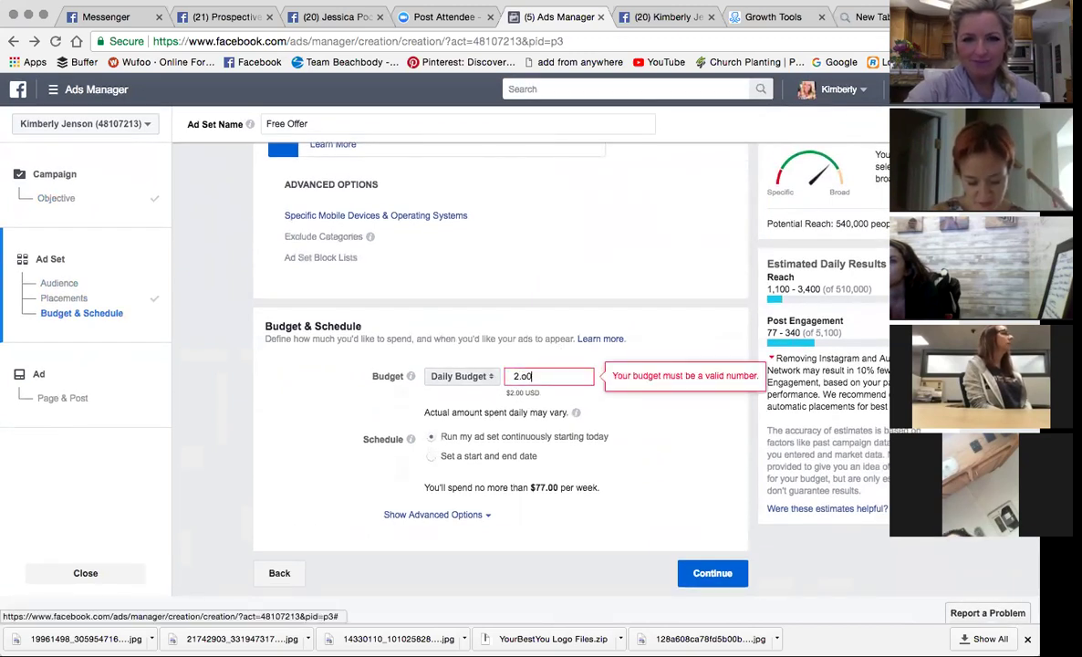
pyautogui.press('BackSpace')
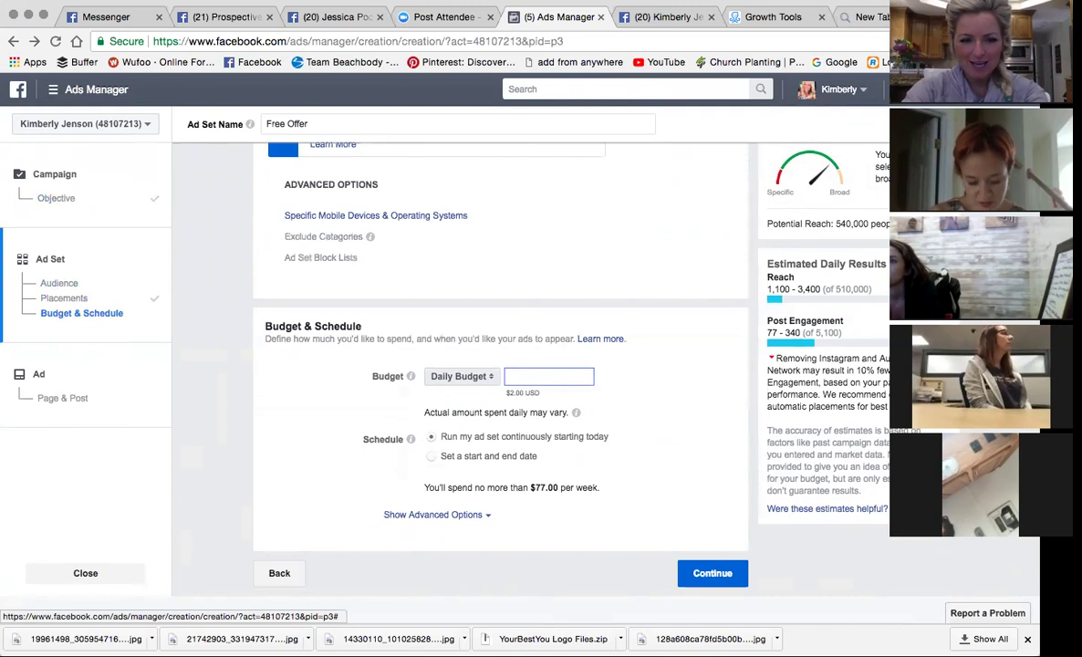
pyautogui.click(640, 403)
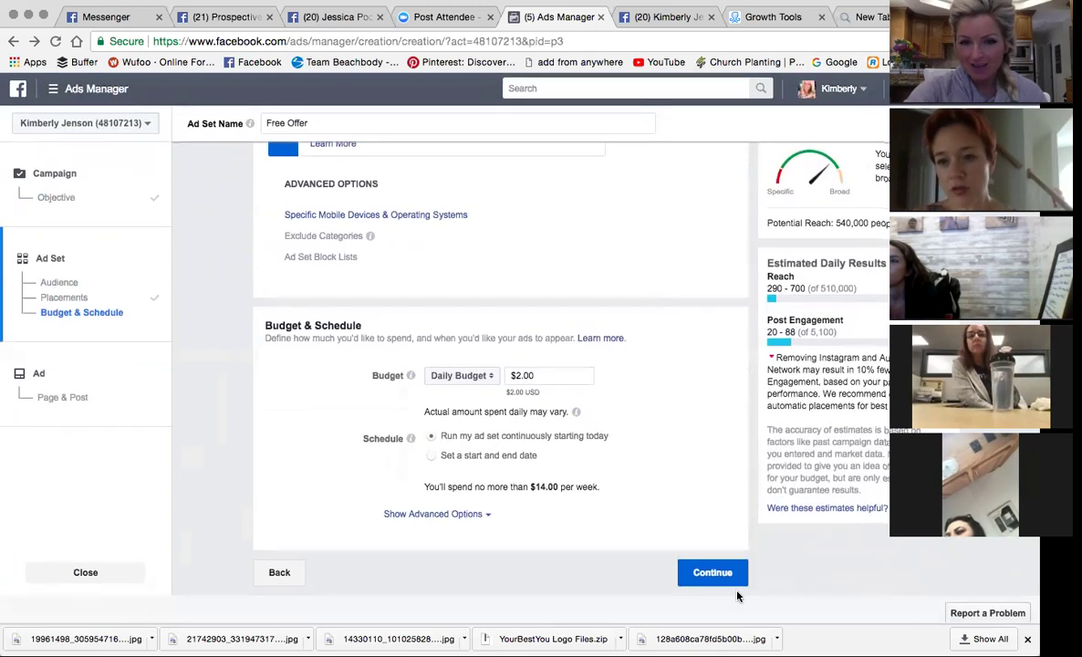
pyautogui.click(728, 580)
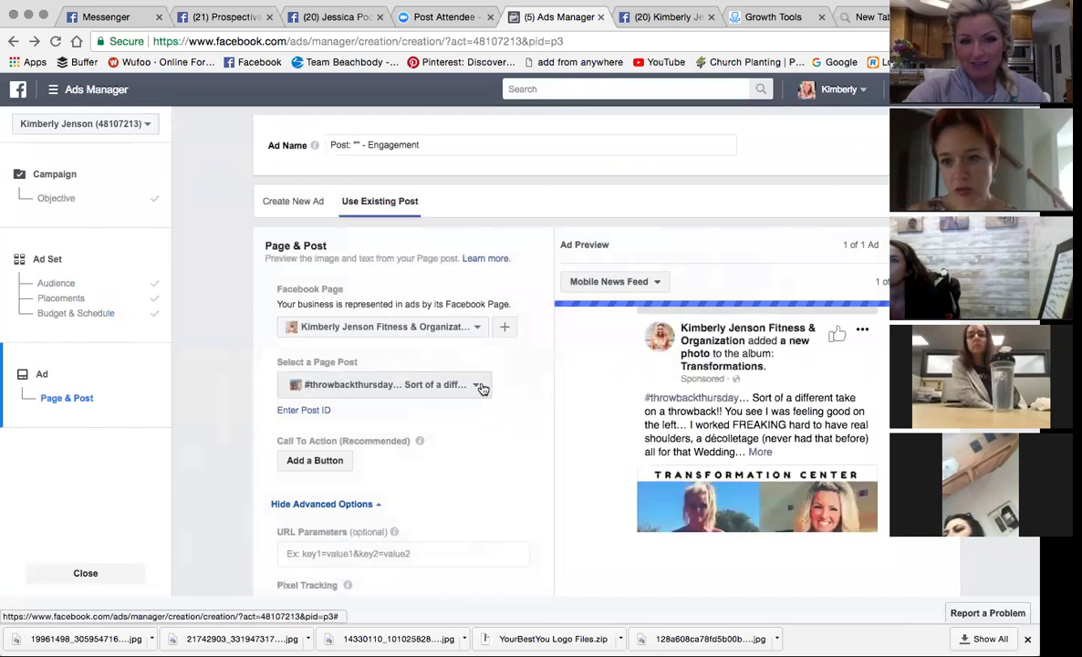
# - Check the list of existing page posts for the ad and open the post ID entry
pyautogui.click(478, 384)
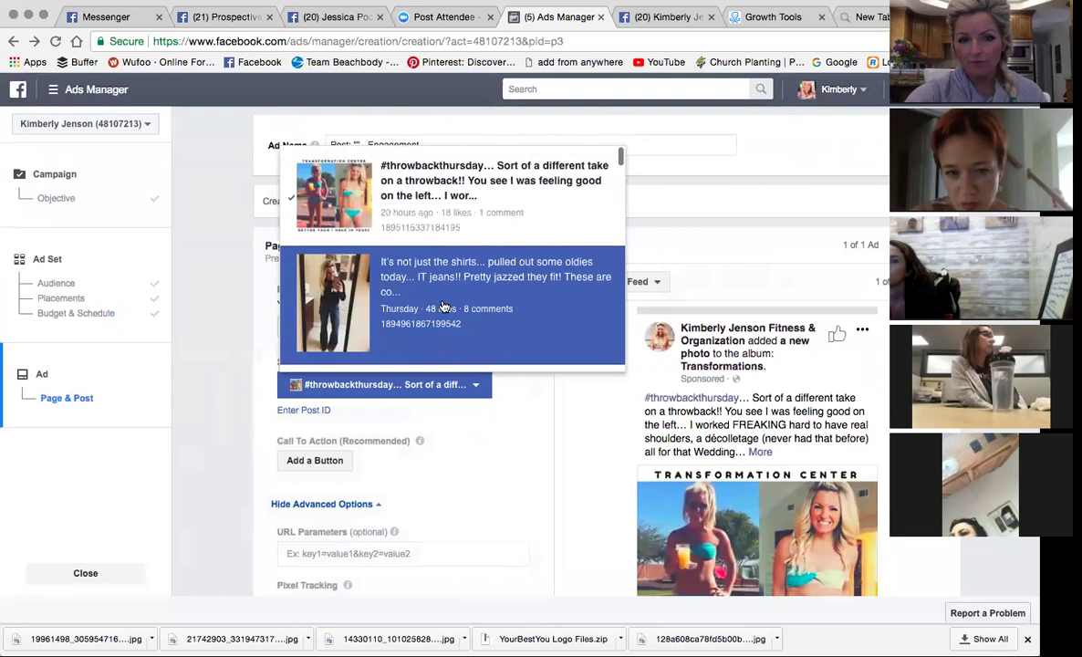
pyautogui.click(568, 427)
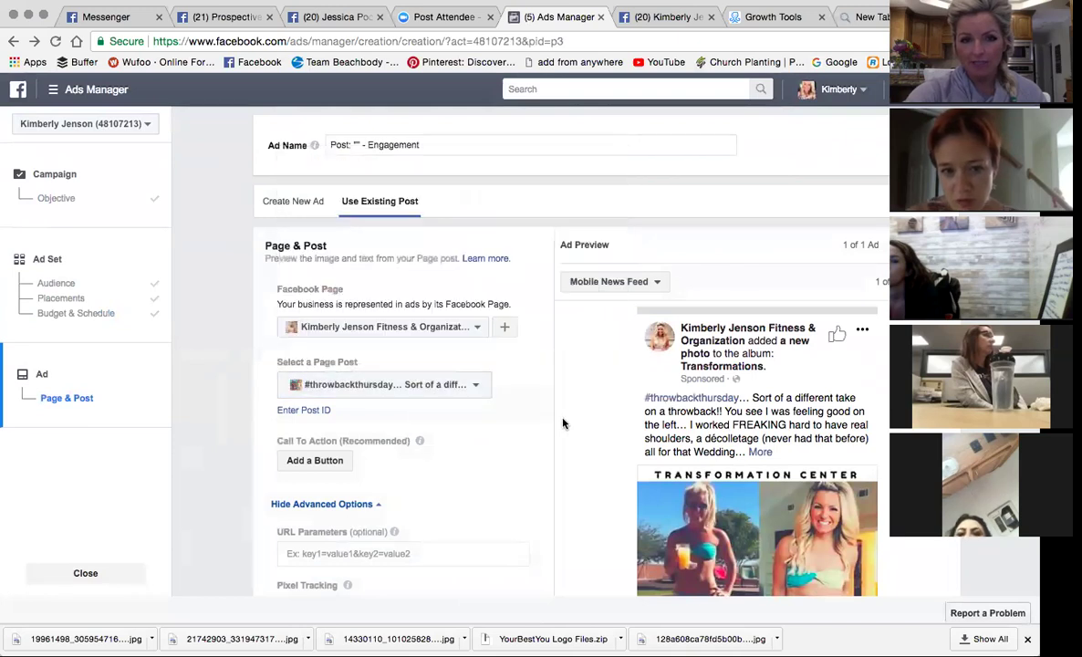
pyautogui.click(317, 410)
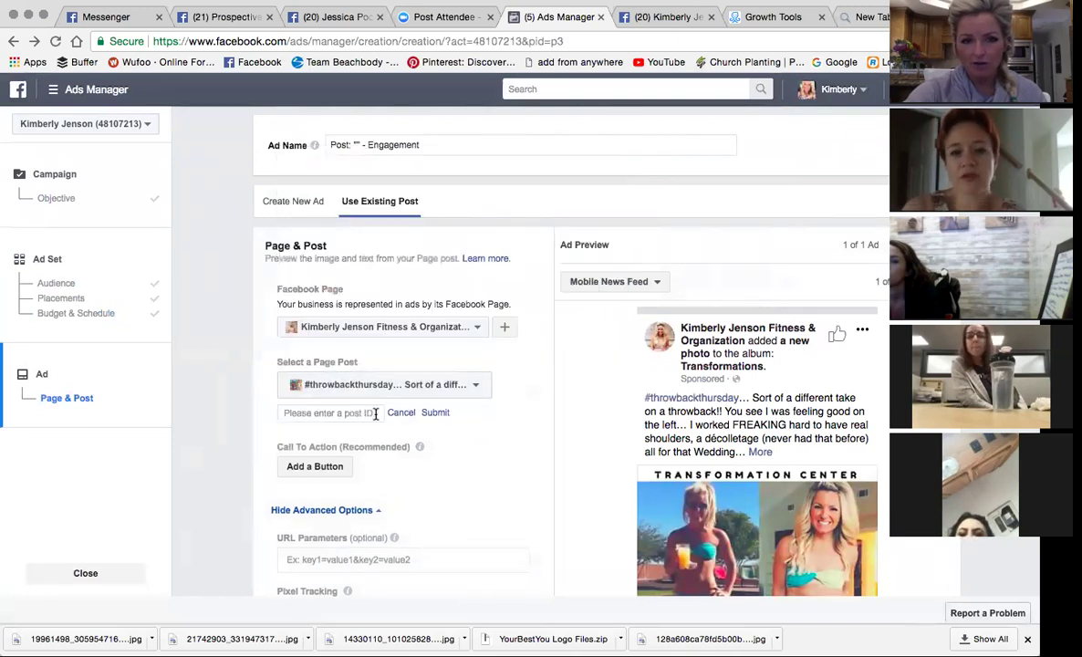
# - Switch to the business's Facebook page and open the "Mommying made Easy" post's photo in the photo viewer
pyautogui.click(630, 14)
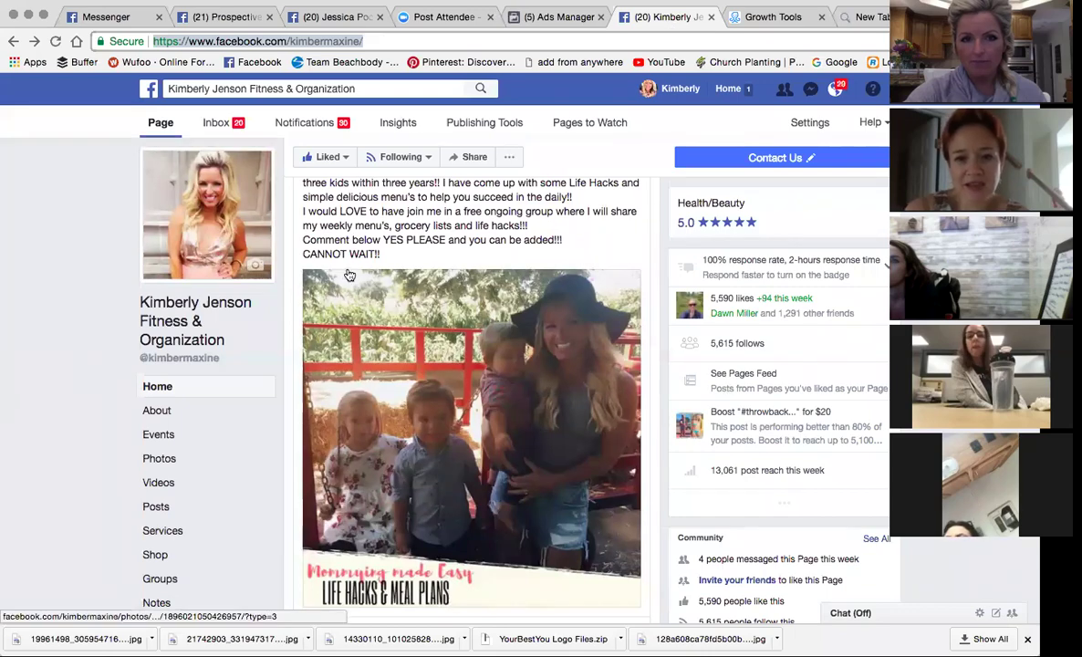
pyautogui.scroll(-5, 348, 275)
pyautogui.scroll(-15, 347, 274)
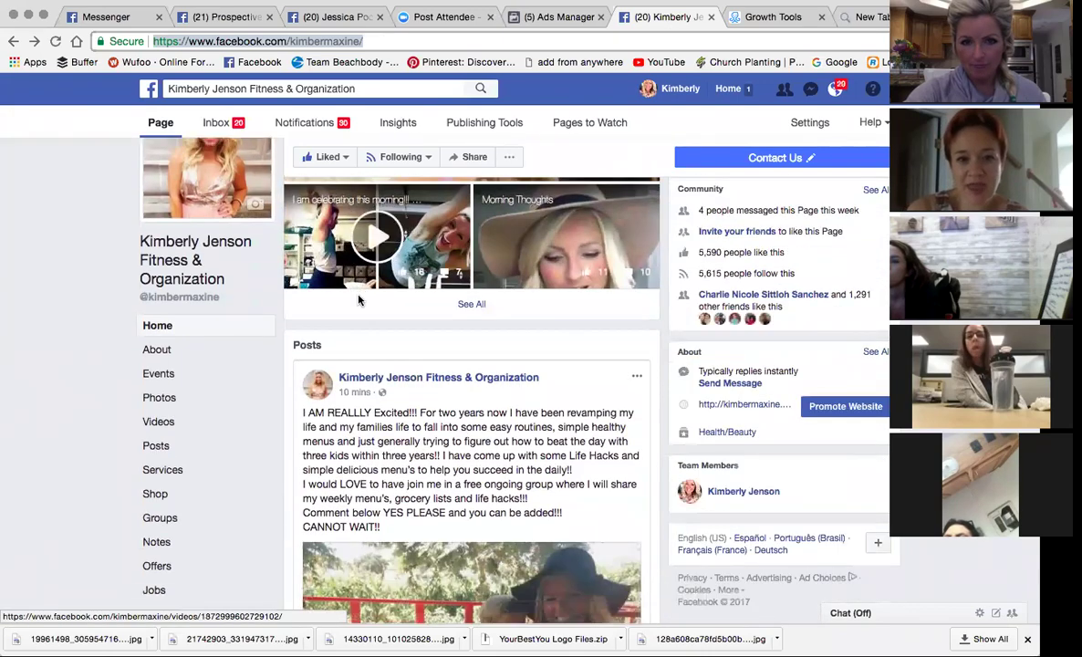
pyautogui.scroll(4, 360, 296)
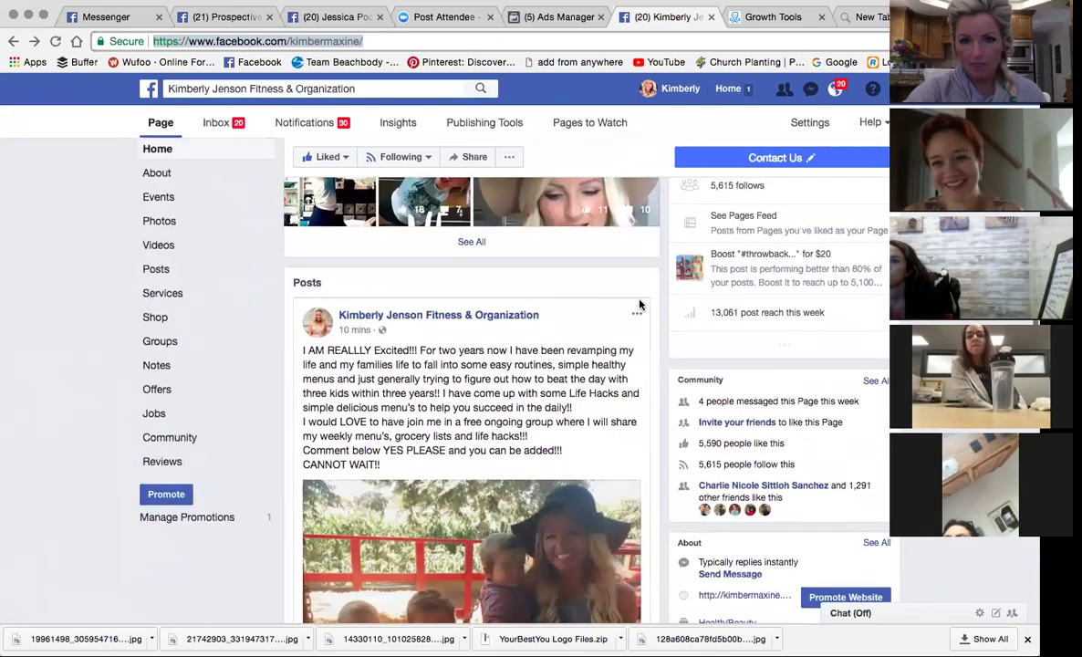
pyautogui.click(637, 316)
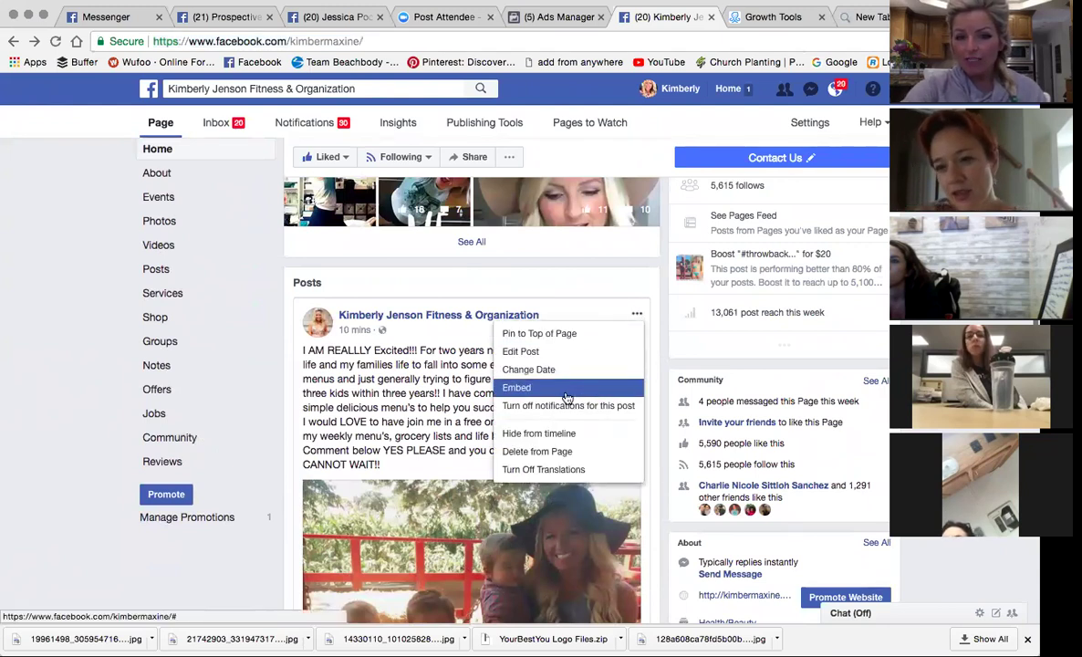
pyautogui.click(426, 394)
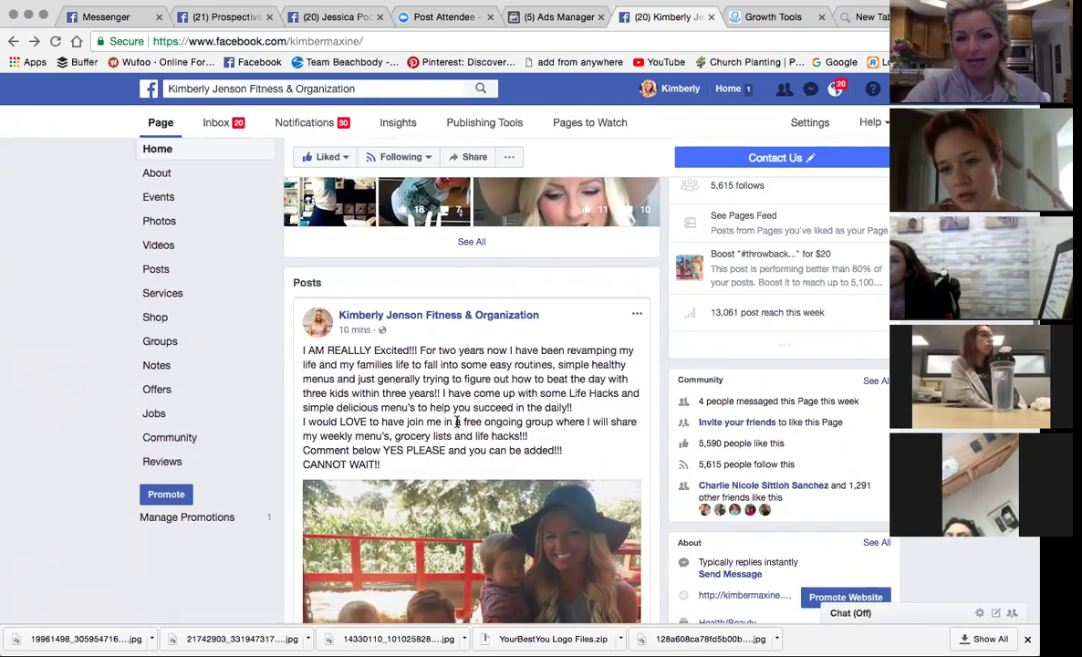
pyautogui.click(459, 521)
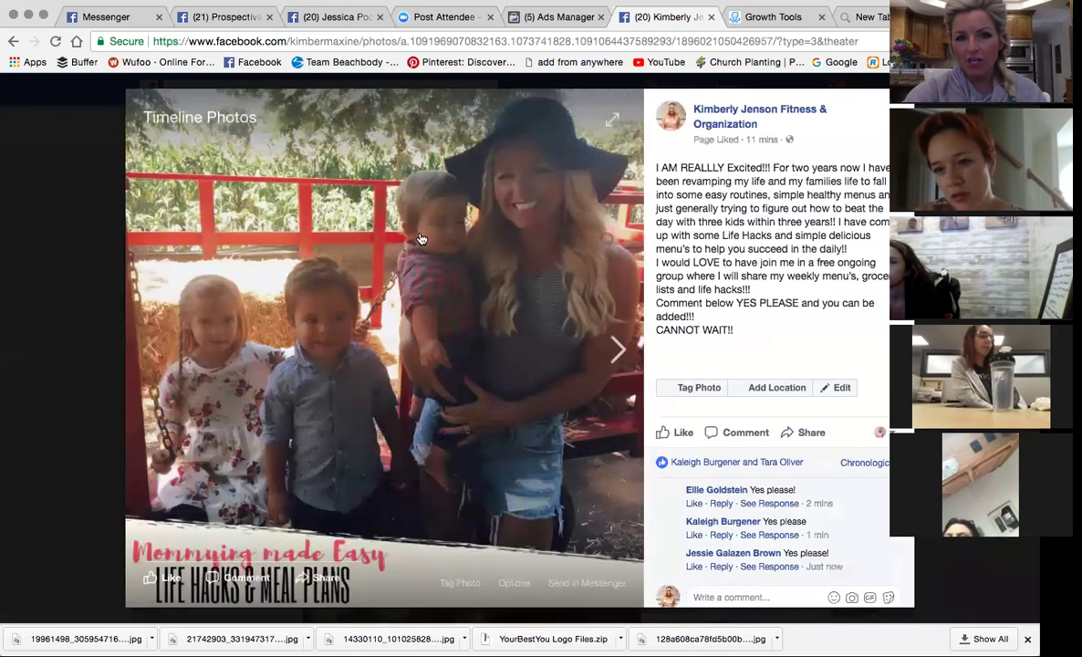
# - Copy the image address of the "Mommying made Easy" photo
pyautogui.rightClick(412, 246)
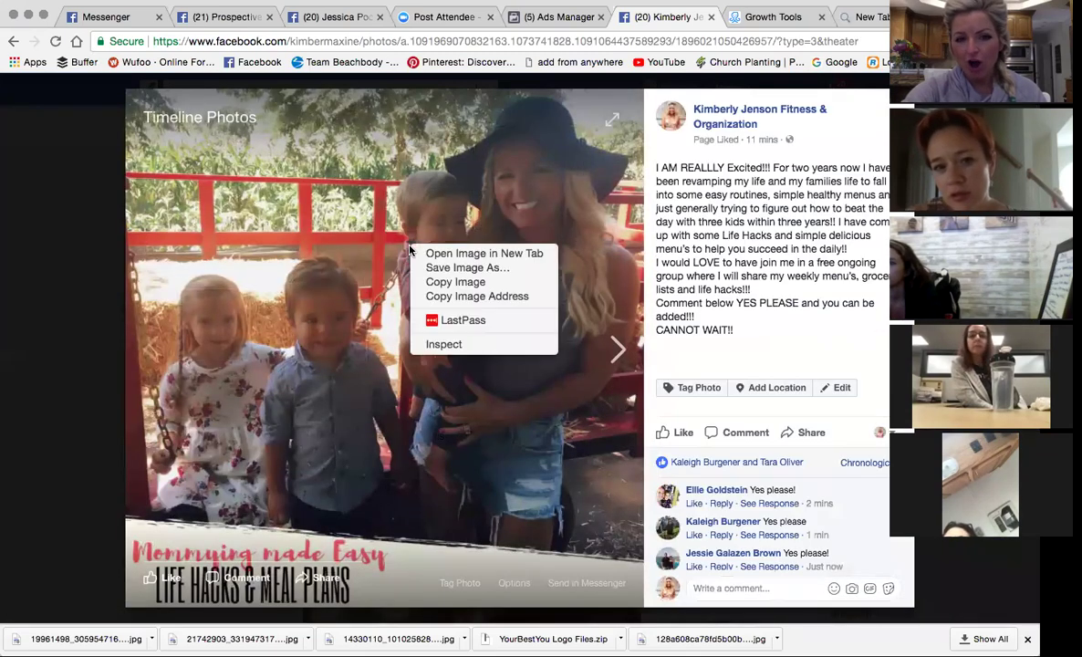
pyautogui.click(428, 266)
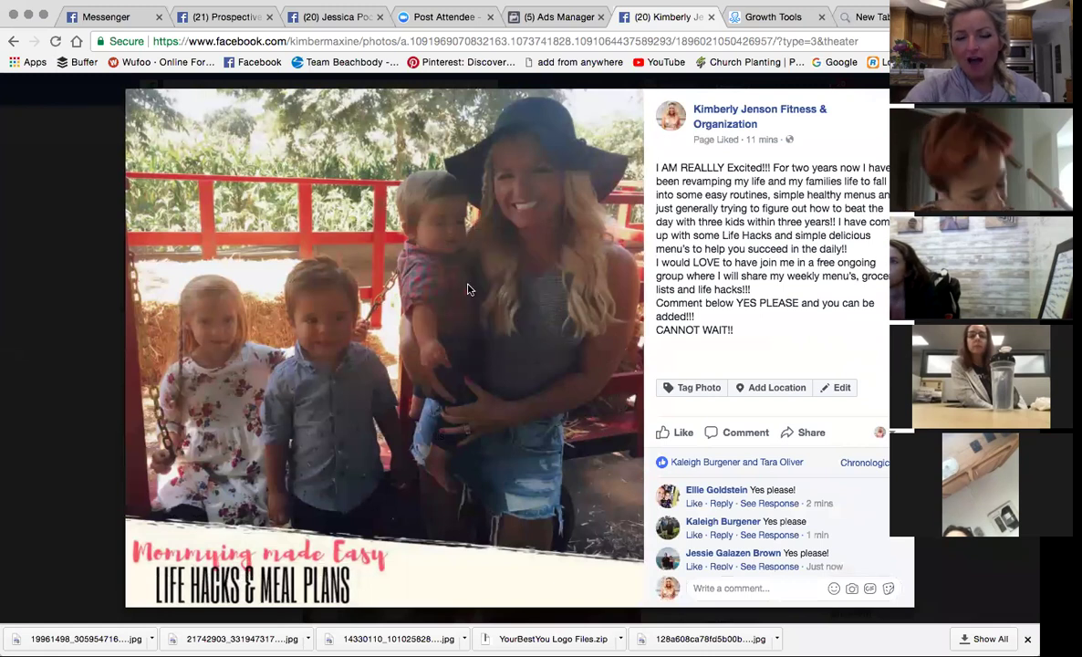
pyautogui.press('Escape')
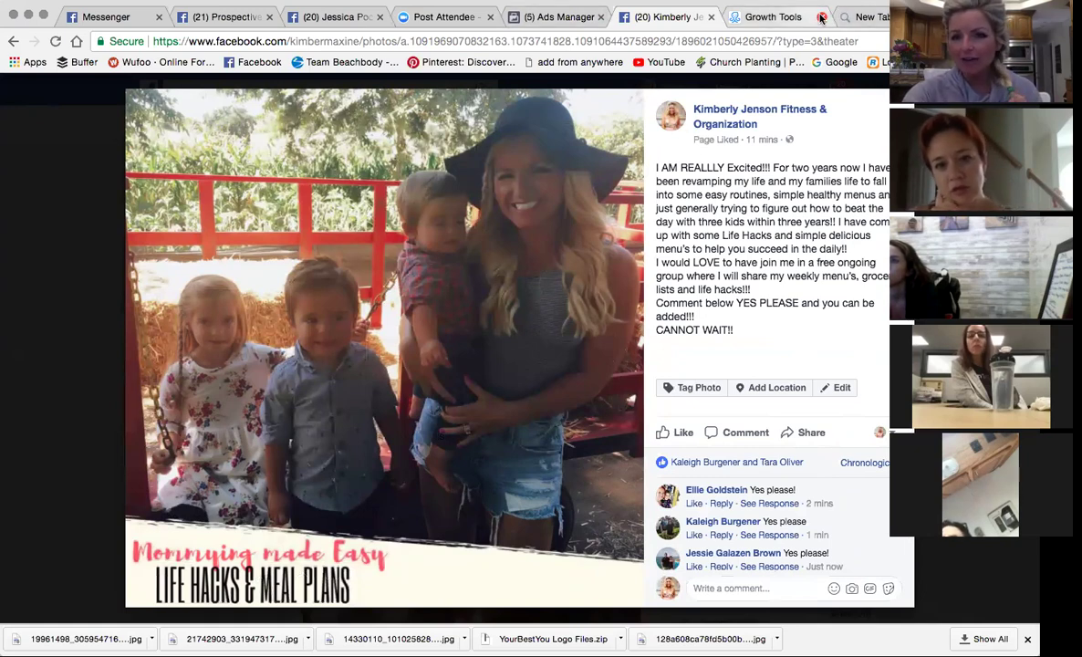
# - In Ads Manager, try to submit the copied address's ending "5A805B6A" as the ad's post ID, and clear the entry
pyautogui.click(539, 17)
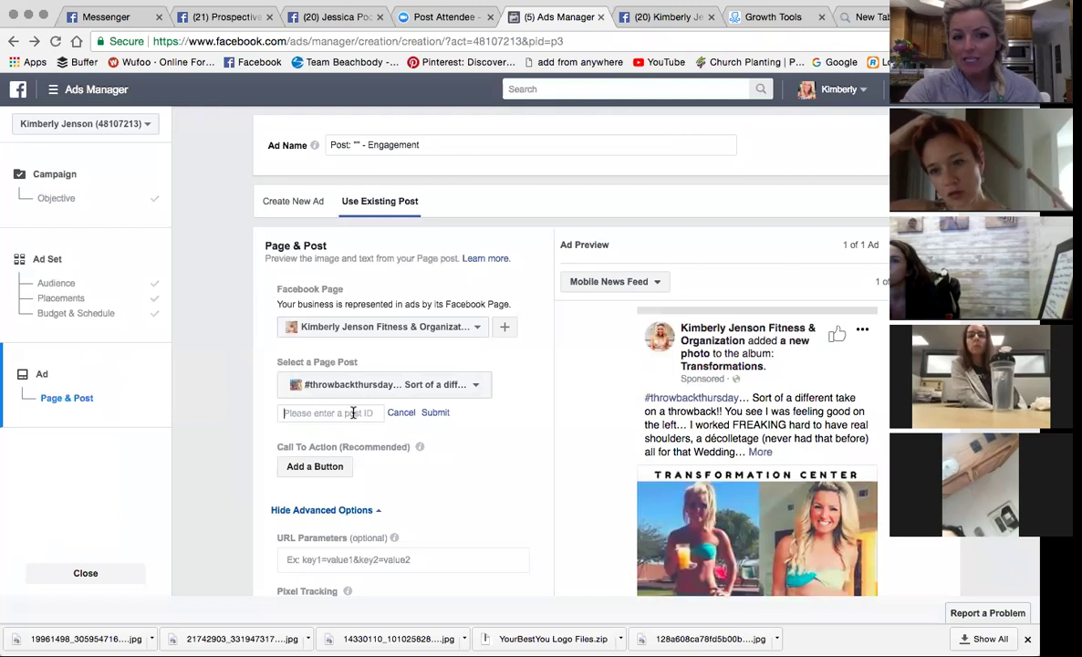
pyautogui.press('super+v')
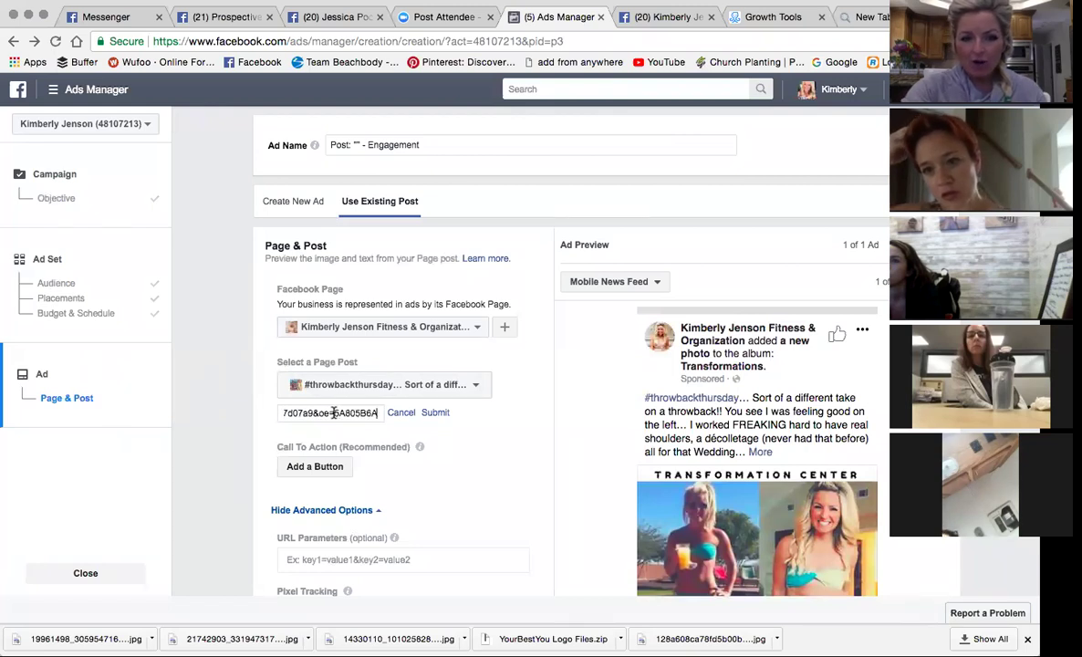
pyautogui.moveTo(334, 413); pyautogui.dragTo(159, 411)
pyautogui.press('Right')
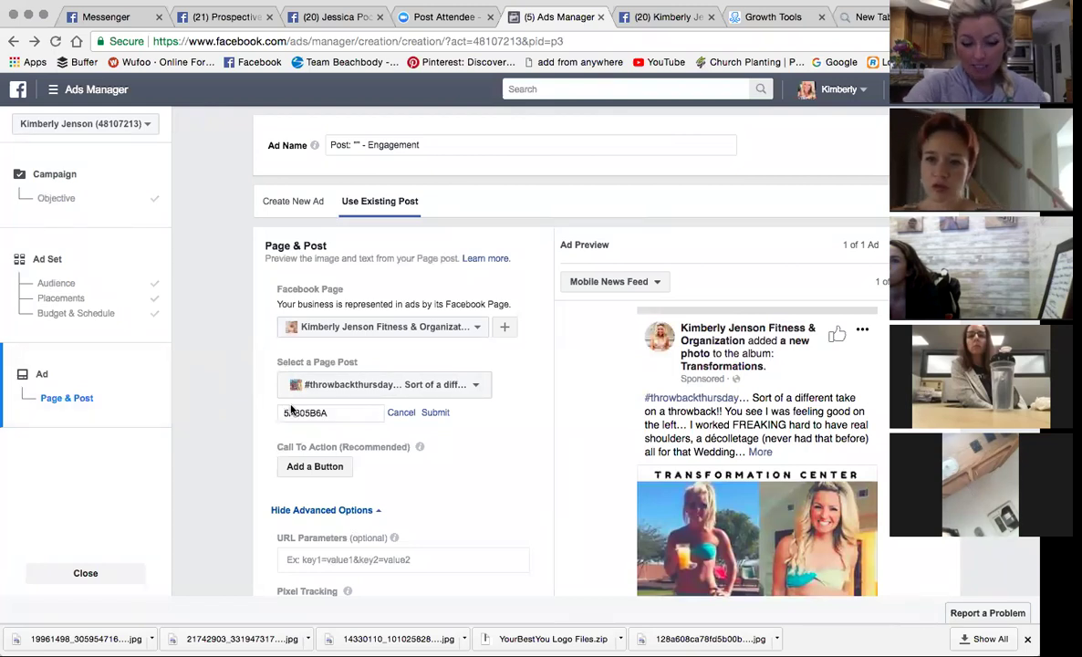
pyautogui.click(434, 415)
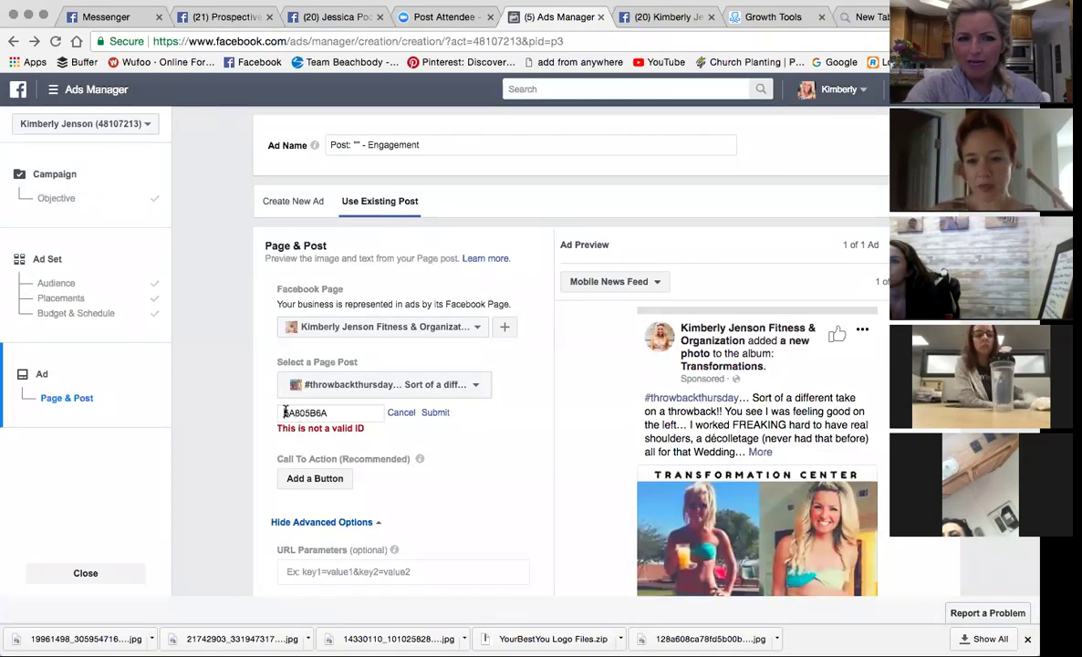
pyautogui.doubleClick(285, 413)
pyautogui.press('BackSpace')
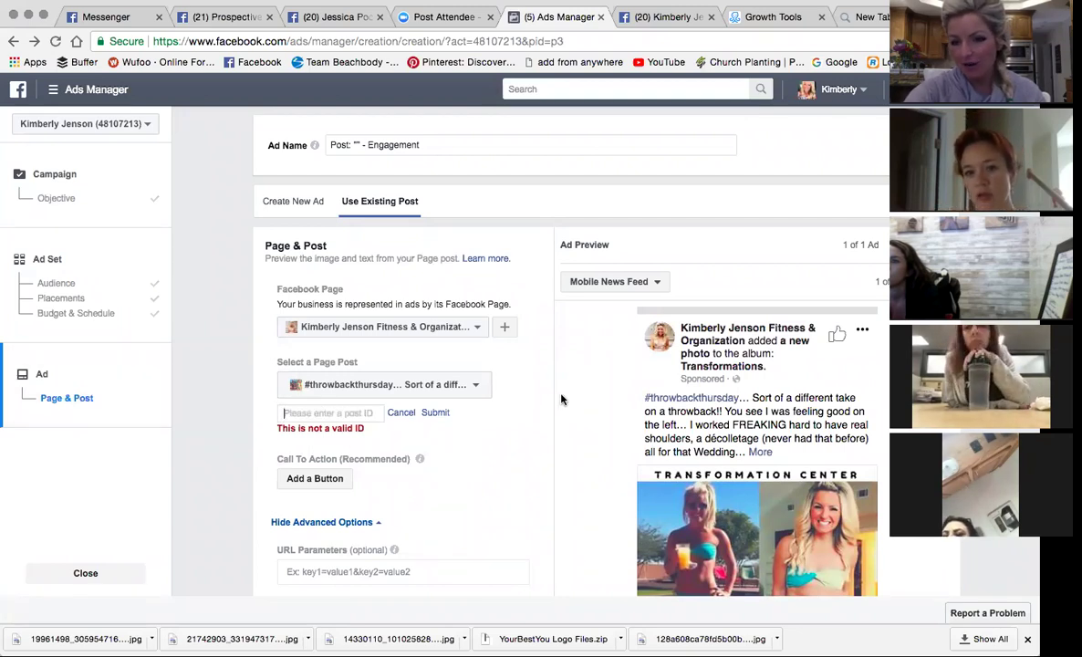
# - Close the Ads Manager tab and return to the opened "Mommying made Easy" photo post
pyautogui.click(601, 17)
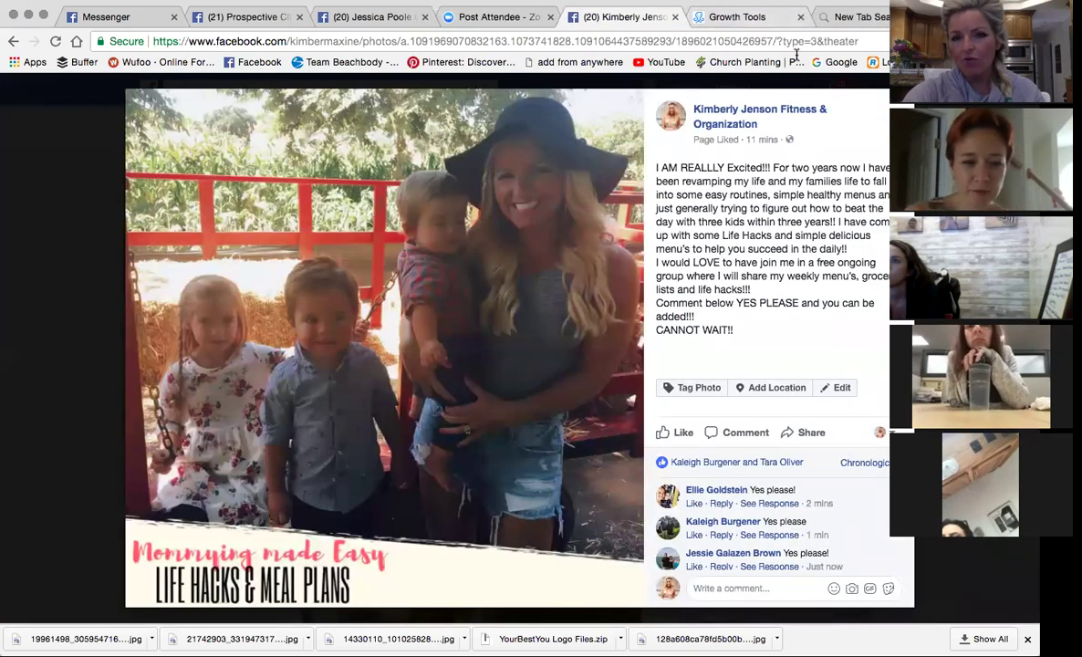